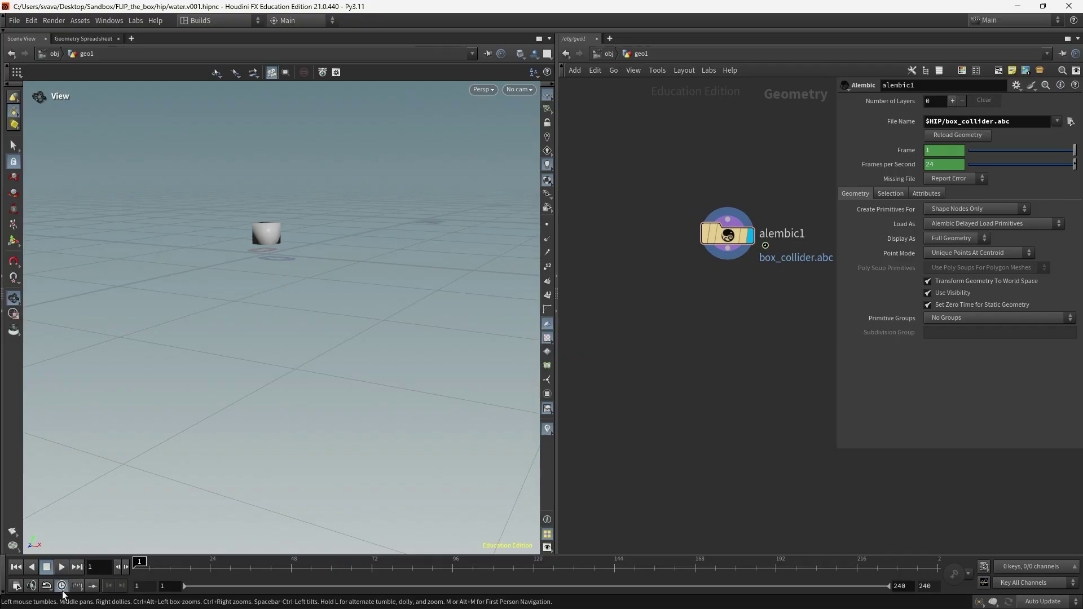
Play back the imported box collider animation and return to frame 1.
{"action": "key", "text": "Up"}
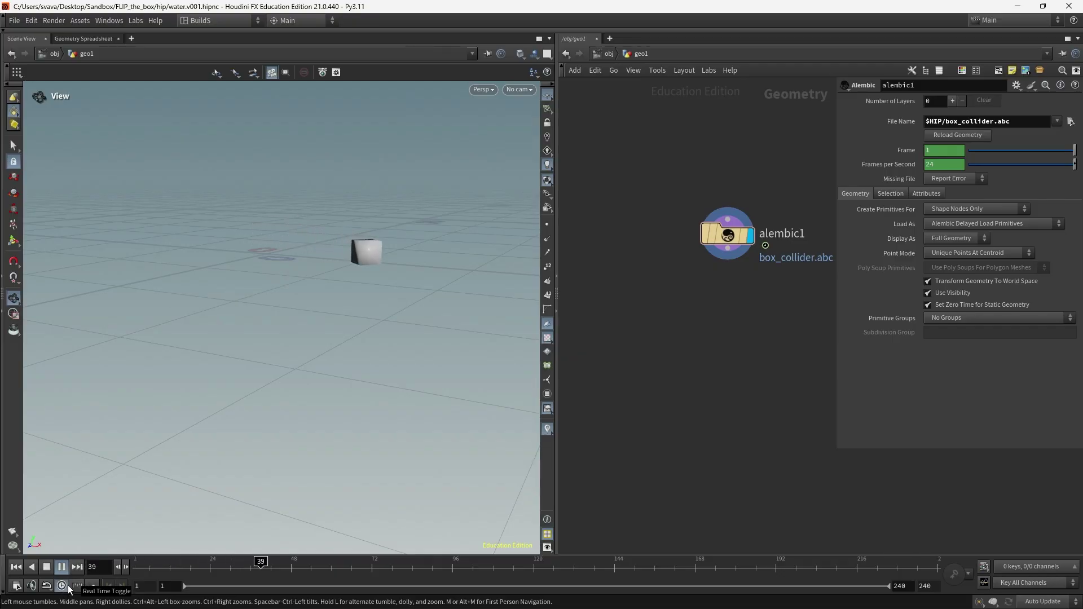
{"action": "key", "text": "ctrl+Up"}
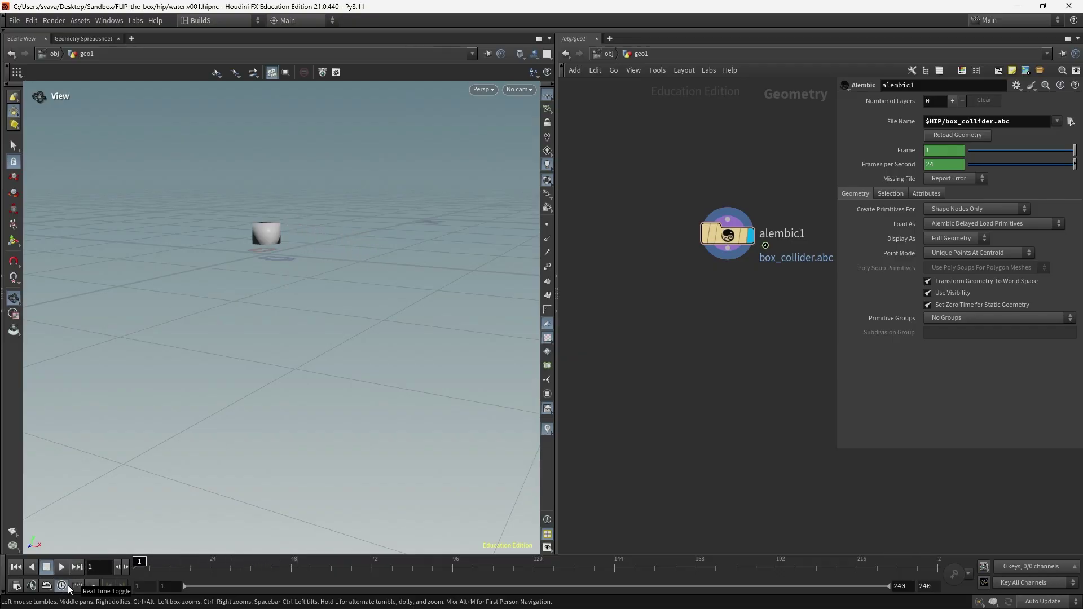
Add a Box node to the left of and below the Alembic node.
{"action": "scroll", "coordinate": [740, 317], "scroll_direction": "down", "scroll_amount": 4}
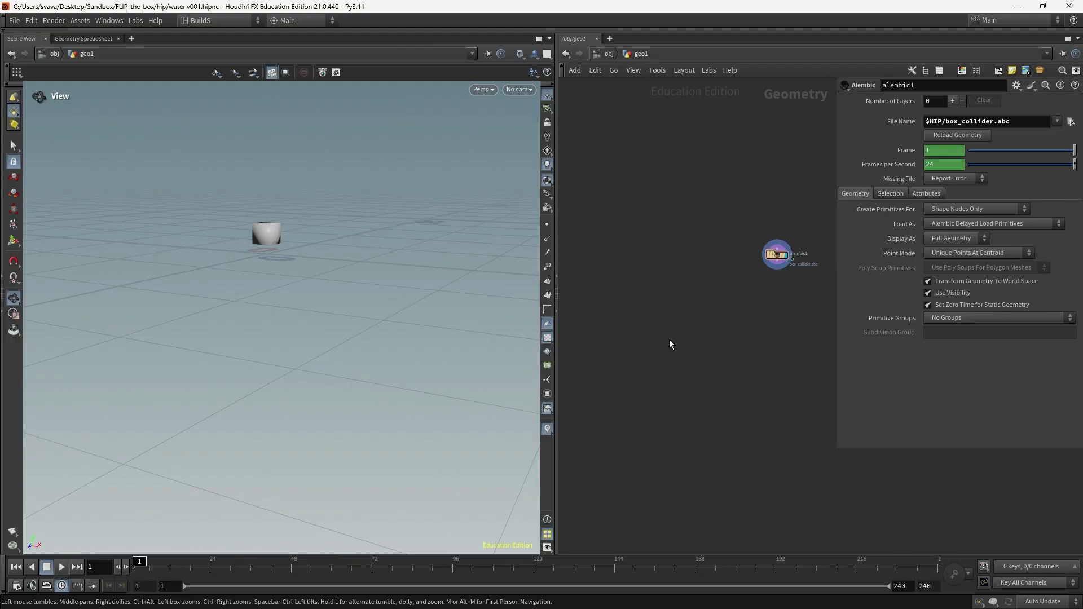
{"action": "key", "text": "Tab"}
{"action": "type", "text": "box"}
{"action": "key", "text": "Return"}
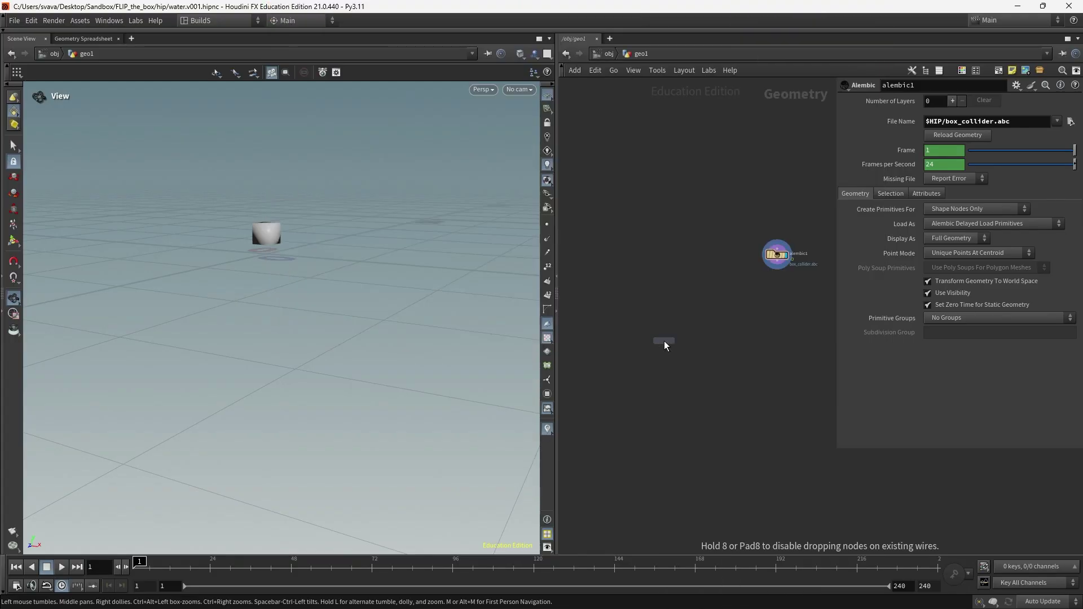
{"action": "left_click", "coordinate": [622, 296]}
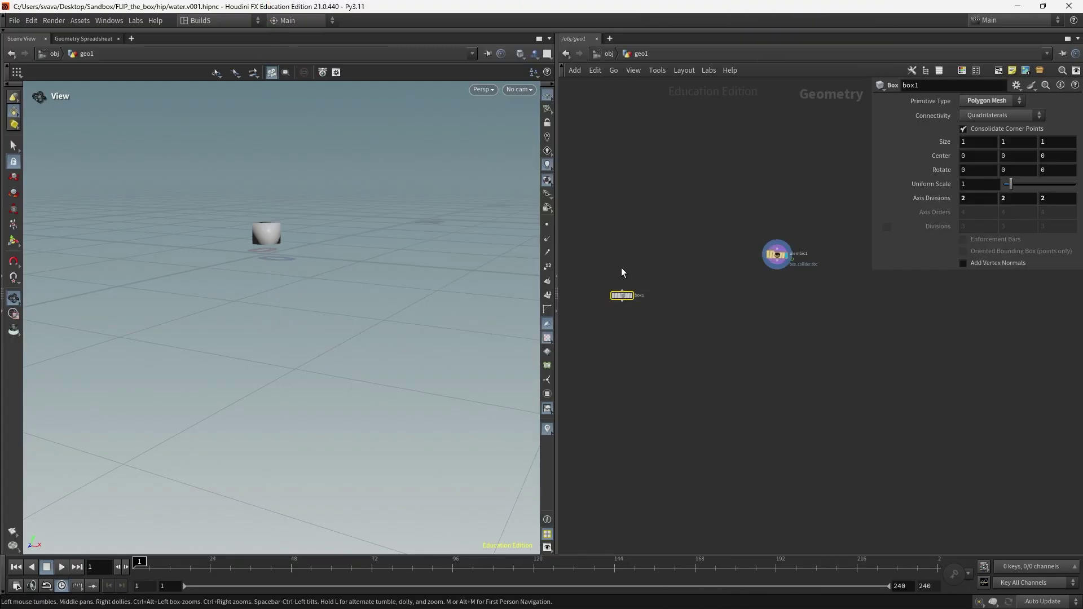
Set the box's size to 5, 5, 5 and display the box in the viewport.
{"action": "left_click", "coordinate": [963, 141]}
{"action": "type", "text": "5"}
{"action": "key", "text": "Tab"}
{"action": "type", "text": "5"}
{"action": "key", "text": "Tab"}
{"action": "type", "text": "5"}
{"action": "key", "text": "Return"}
{"action": "scroll", "coordinate": [666, 287], "scroll_direction": "up", "scroll_amount": 3}
{"action": "left_click", "coordinate": [608, 299]}
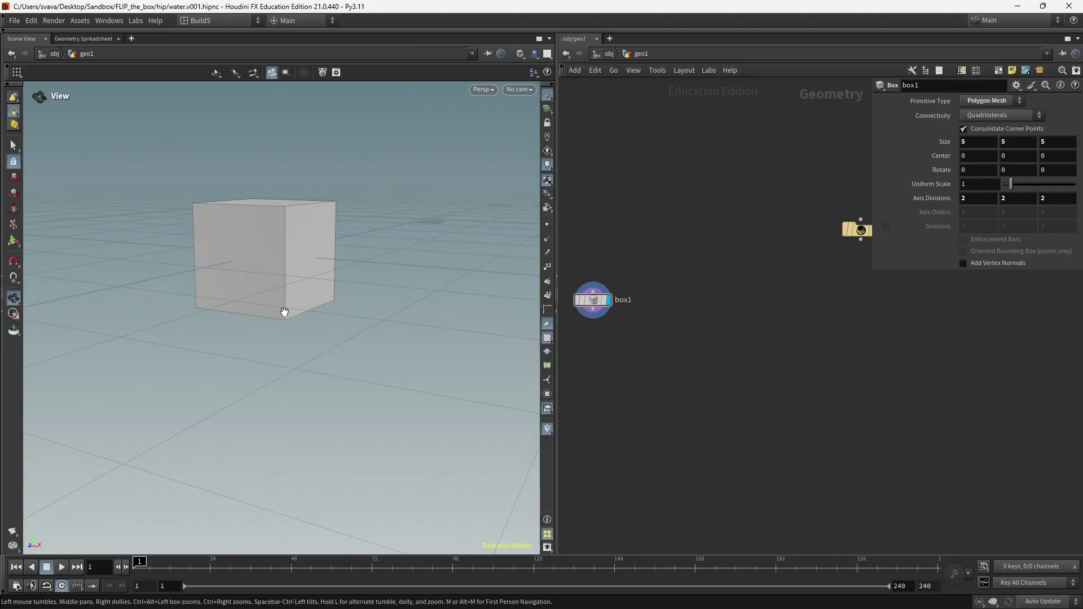
Add a Clip node below box1, wire the box into it and display the clipped result.
{"action": "key", "text": "Tab"}
{"action": "type", "text": "c"}
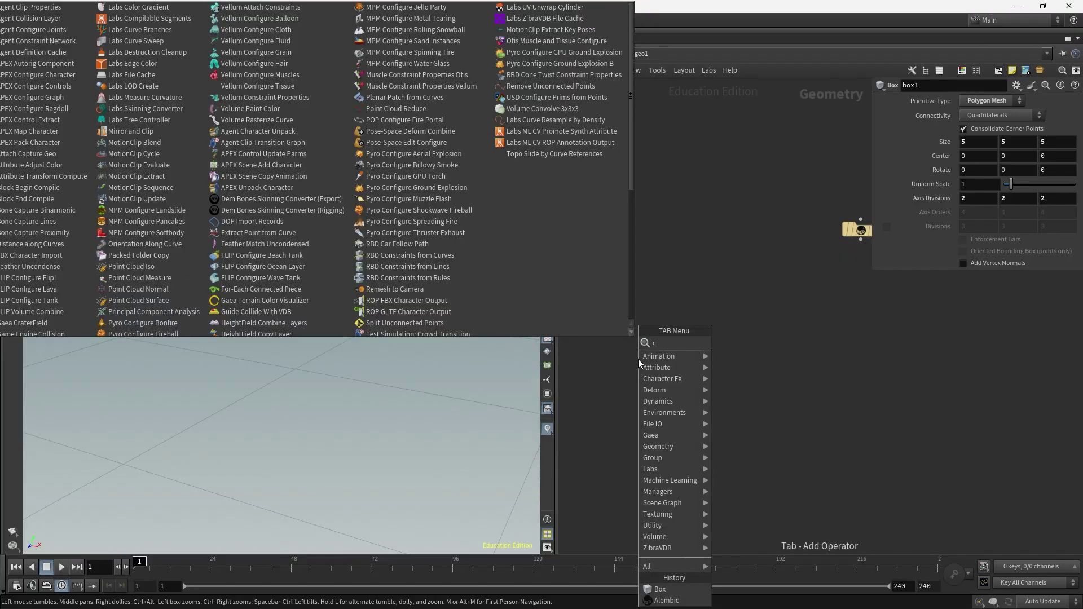
{"action": "type", "text": "lip"}
{"action": "key", "text": "Return"}
{"action": "left_click", "coordinate": [598, 348]}
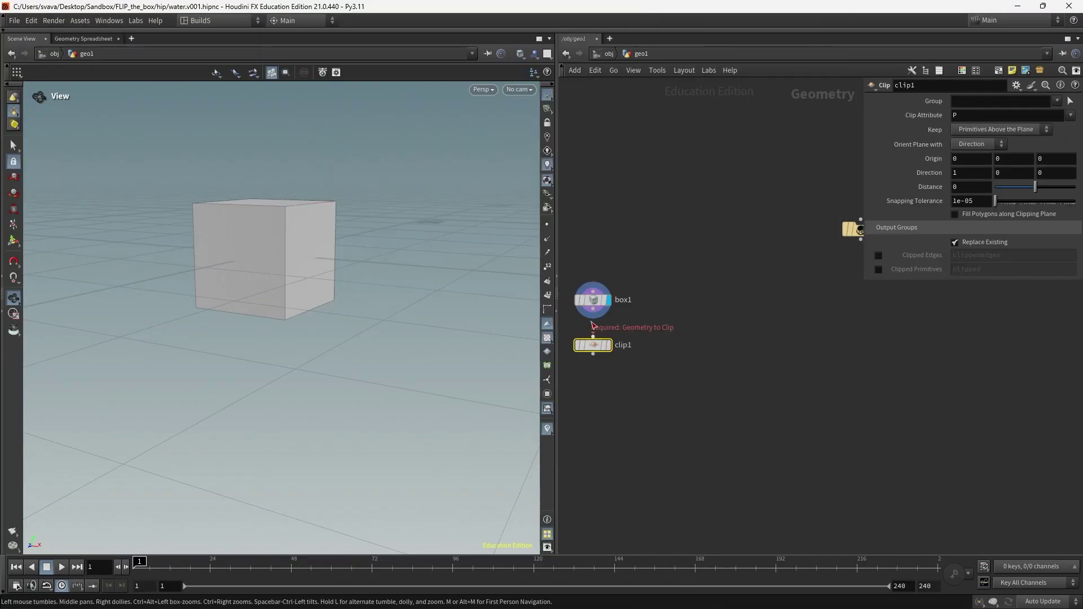
{"action": "left_click", "coordinate": [593, 310]}
{"action": "left_click", "coordinate": [593, 337]}
{"action": "left_click", "coordinate": [609, 346]}
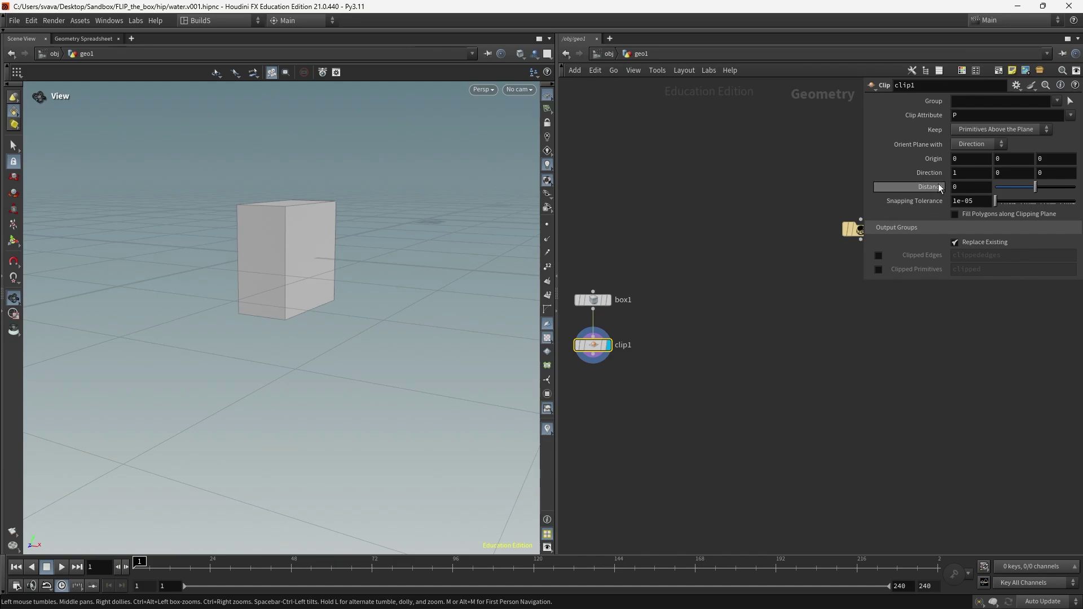
Set the clip direction to 0, -1, 0 so that only the lower half of the box is kept.
{"action": "left_click_drag", "start_coordinate": [961, 174], "coordinate": [916, 176]}
{"action": "type", "text": "0"}
{"action": "key", "text": "Tab"}
{"action": "type", "text": "1"}
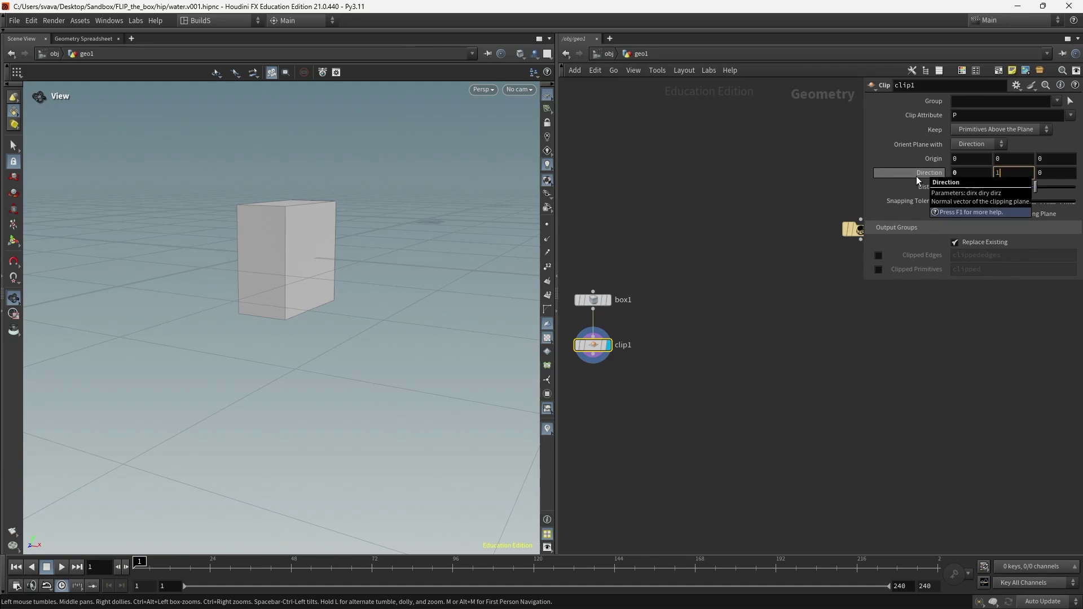
{"action": "key", "text": "Return"}
{"action": "double_click", "coordinate": [1021, 176]}
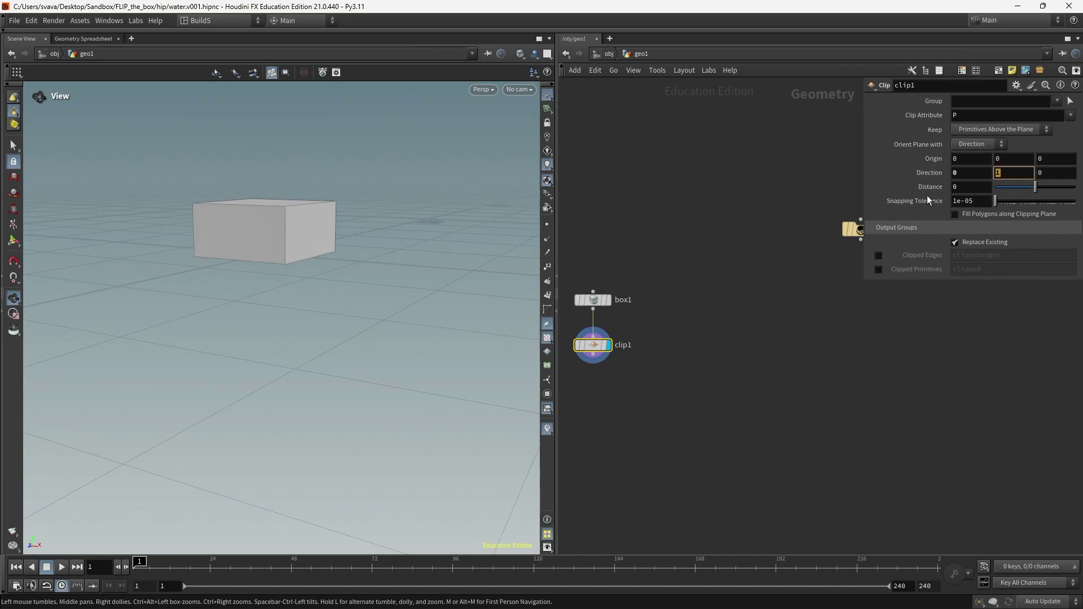
{"action": "type", "text": "-1"}
{"action": "key", "text": "Return"}
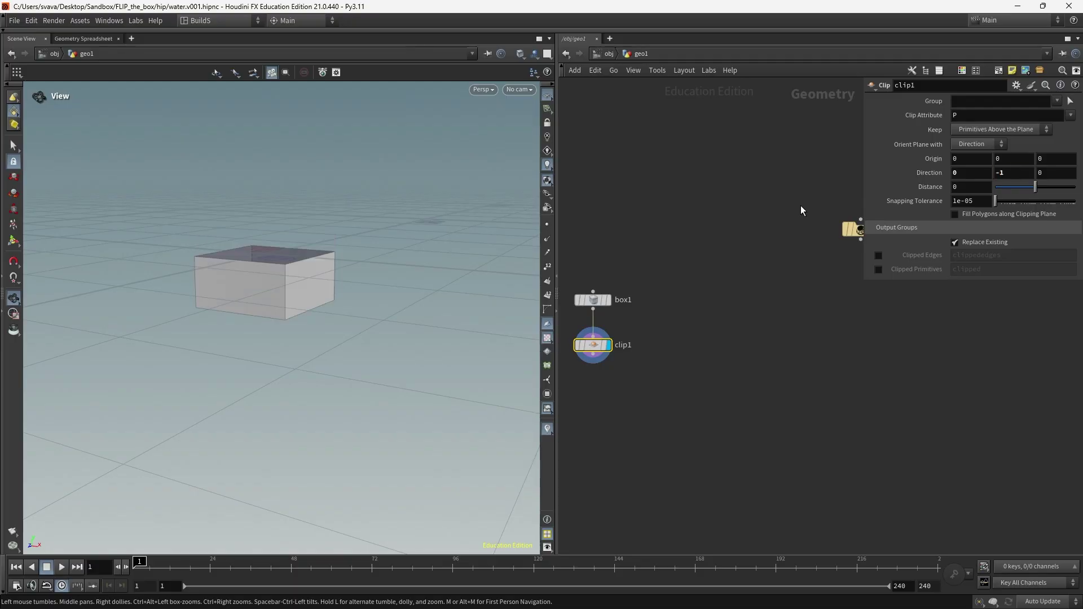
Cap the open top of the clipped box with a single-polygon PolyFill node wired after clip1, and display it.
{"action": "left_click_drag", "start_coordinate": [254, 252], "coordinate": [353, 295]}
{"action": "key", "text": "Tab"}
{"action": "type", "text": "poly"}
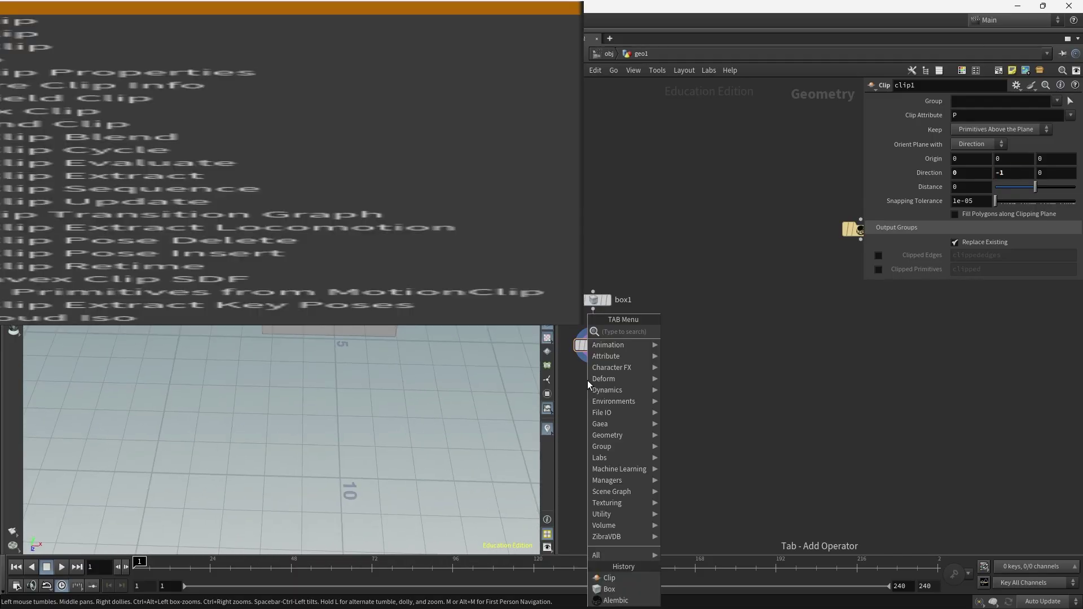
{"action": "type", "text": "fill"}
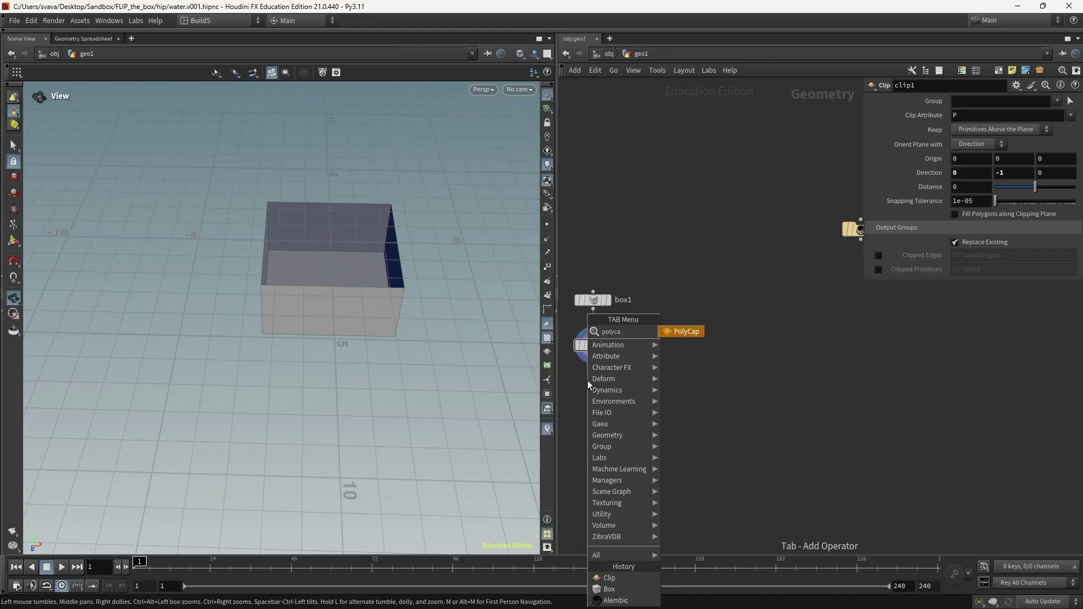
{"action": "key", "text": "Return"}
{"action": "left_click", "coordinate": [595, 387]}
{"action": "left_click", "coordinate": [593, 356]}
{"action": "left_click", "coordinate": [609, 388]}
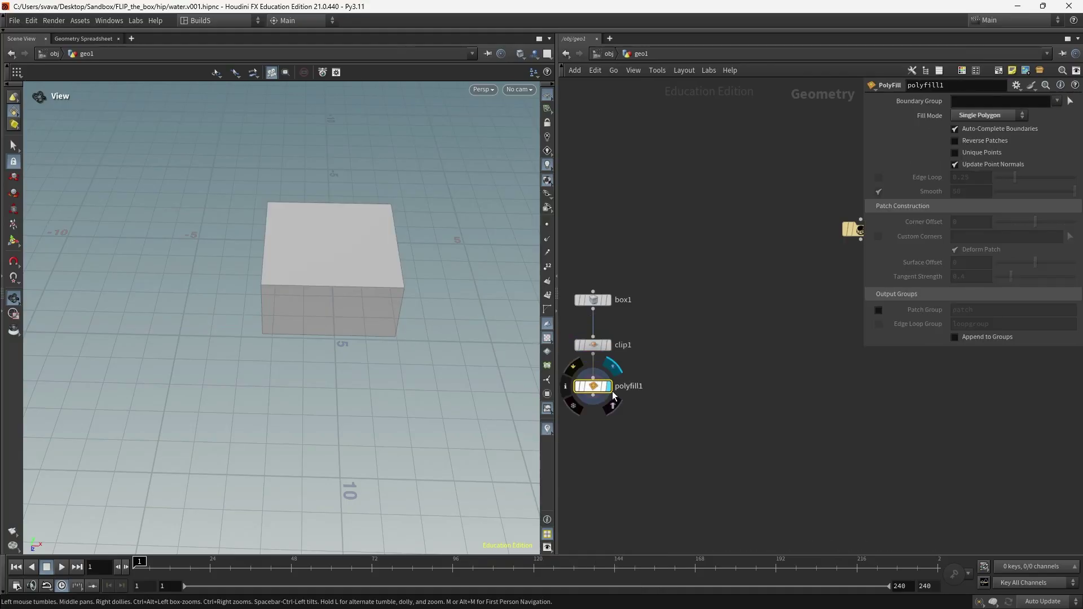
Fill the capped half box with points using a Points from Volume node wired after polyfill1, and display it.
{"action": "left_click_drag", "start_coordinate": [438, 334], "coordinate": [369, 275]}
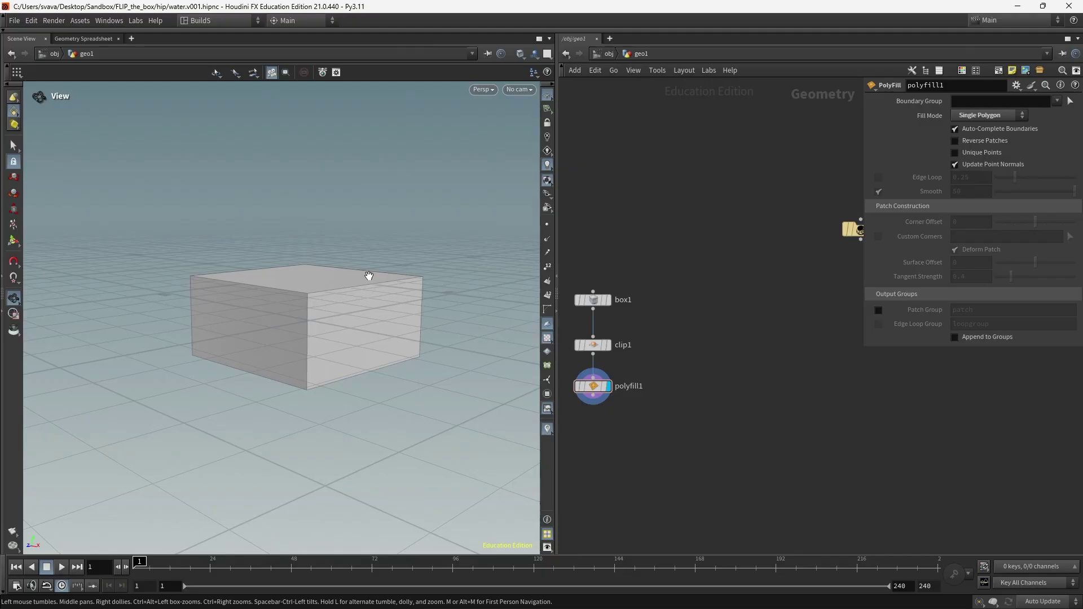
{"action": "middle_click_drag", "start_coordinate": [591, 431], "coordinate": [644, 328]}
{"action": "key", "text": "Tab"}
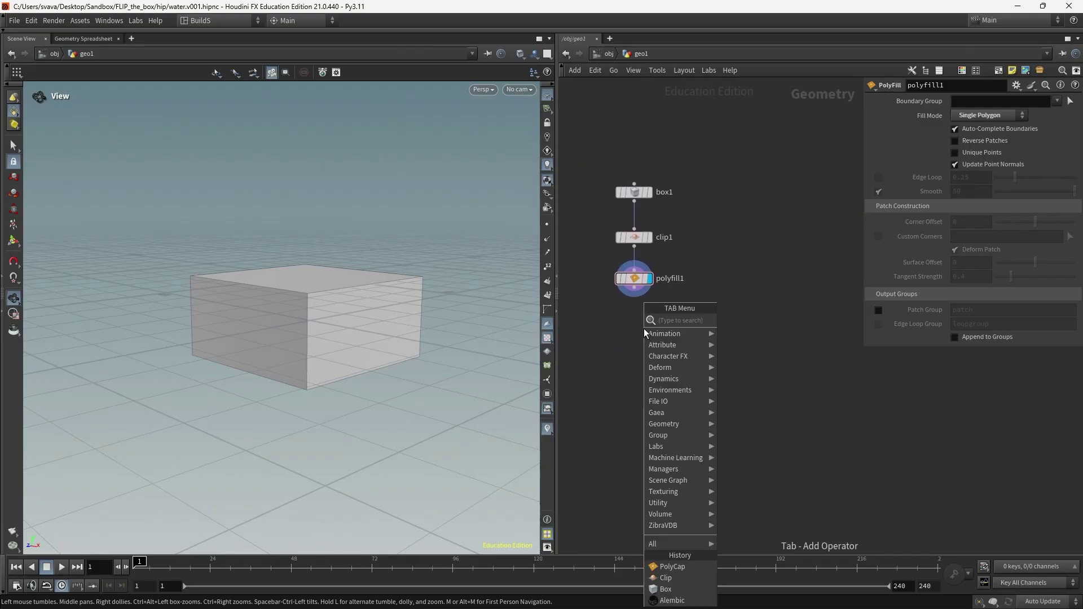
{"action": "type", "text": "poif"}
{"action": "key", "text": "Return"}
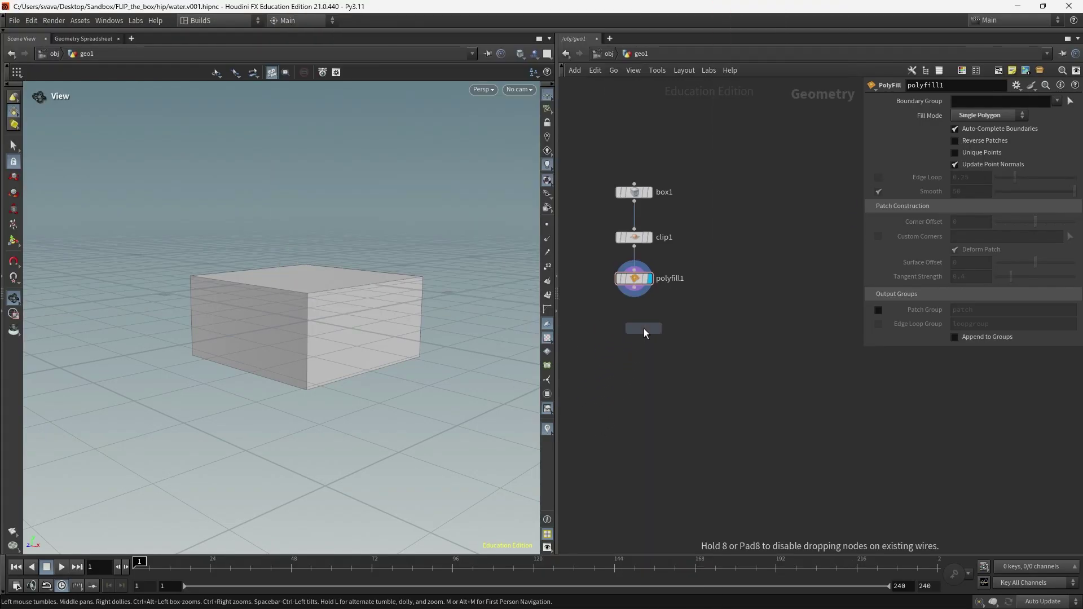
{"action": "left_click", "coordinate": [632, 323]}
{"action": "left_click", "coordinate": [635, 314]}
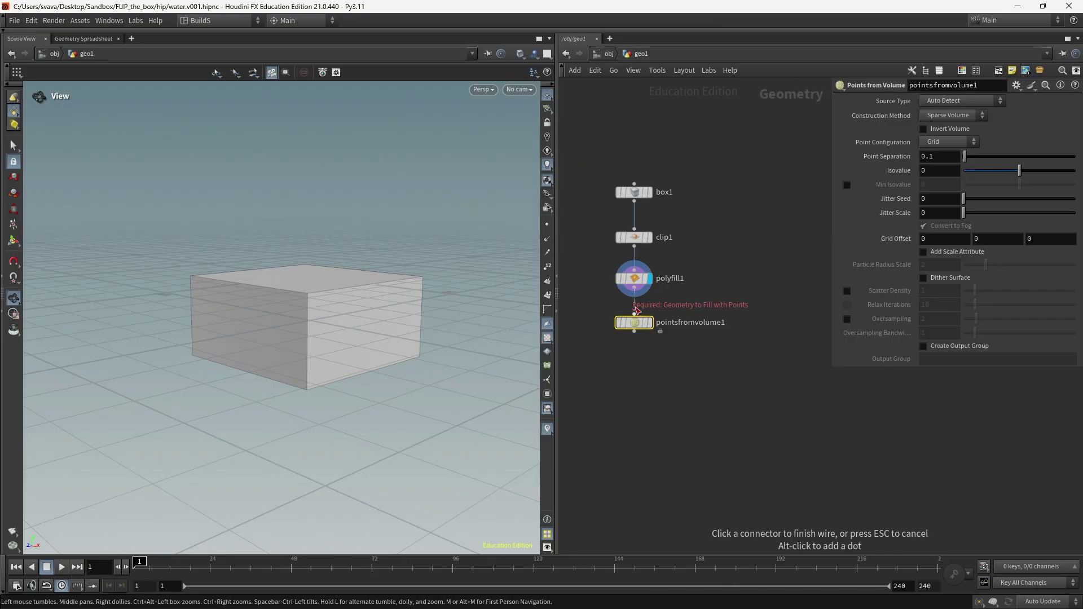
{"action": "left_click", "coordinate": [635, 288]}
{"action": "left_click", "coordinate": [649, 323]}
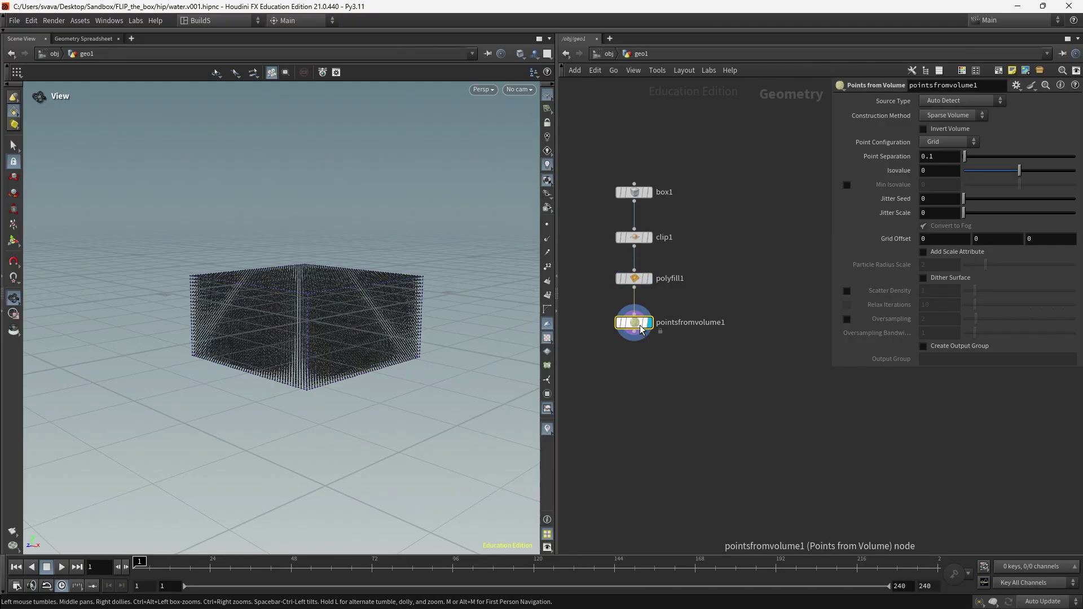
Add a Null node below pointsfromvolume1 and connect the points output to it.
{"action": "middle_click_drag", "start_coordinate": [638, 382], "coordinate": [635, 351]}
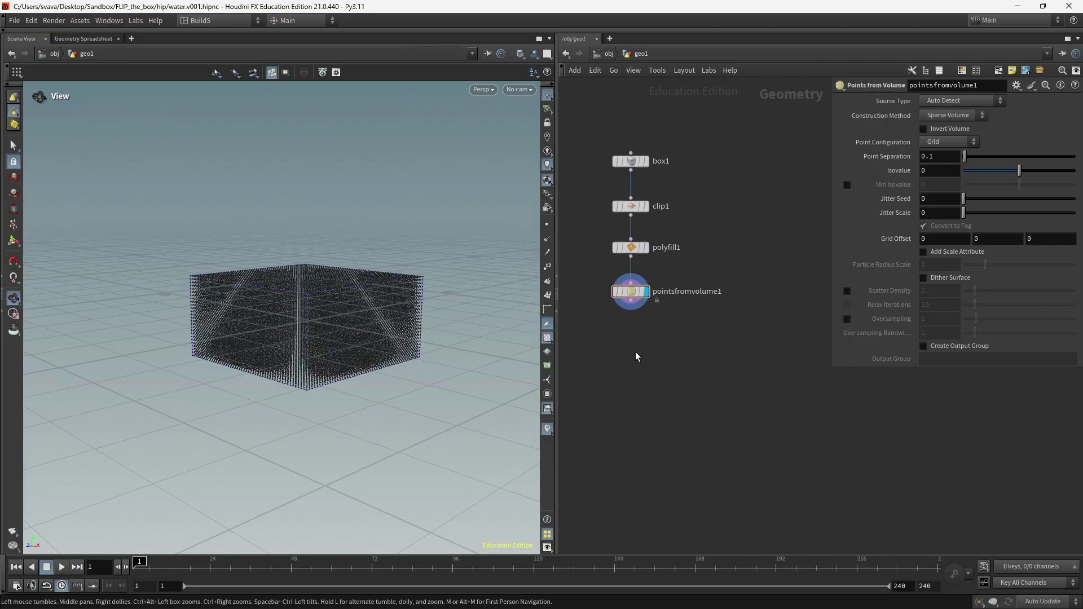
{"action": "key", "text": "Tab"}
{"action": "type", "text": "null"}
{"action": "key", "text": "Return"}
{"action": "left_click", "coordinate": [632, 351]}
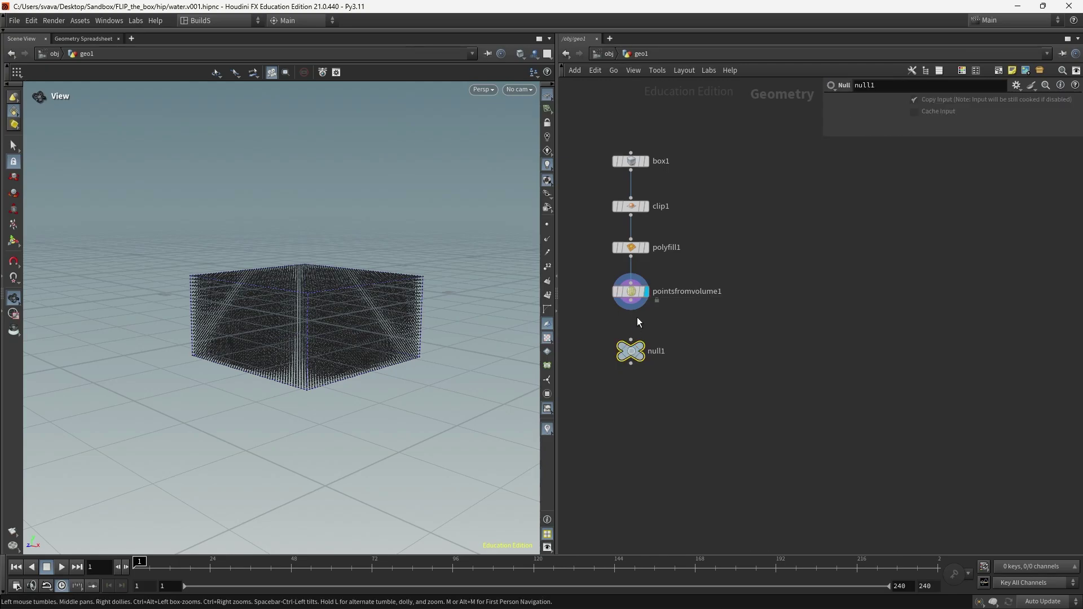
{"action": "left_click", "coordinate": [632, 302]}
{"action": "left_click", "coordinate": [633, 339]}
Rename the Null node under the points node water_source.
{"action": "left_click", "coordinate": [652, 357]}
{"action": "type", "text": "w"}
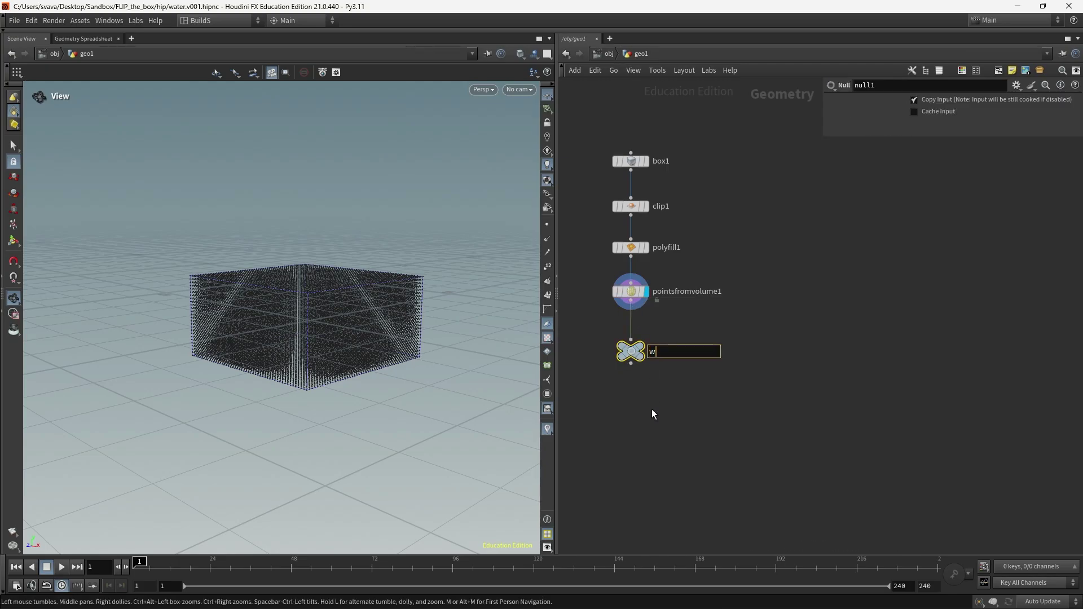
{"action": "type", "text": "ater_source"}
{"action": "key", "text": "Return"}
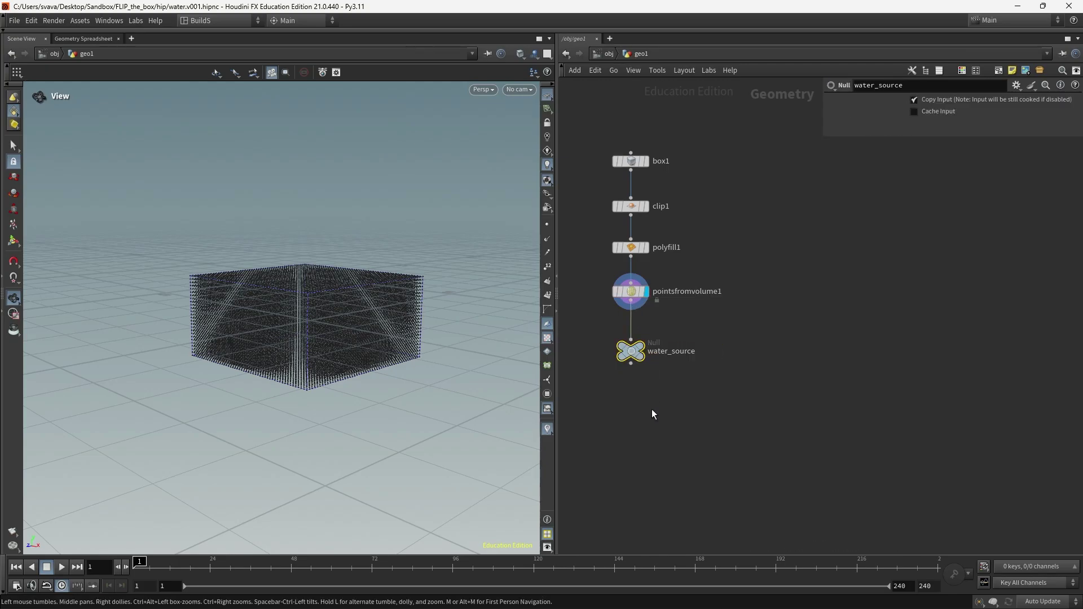
Shift box1 to the right of the chain, display it and branch a second Null node directly from it.
{"action": "left_click_drag", "start_coordinate": [638, 163], "coordinate": [739, 164]}
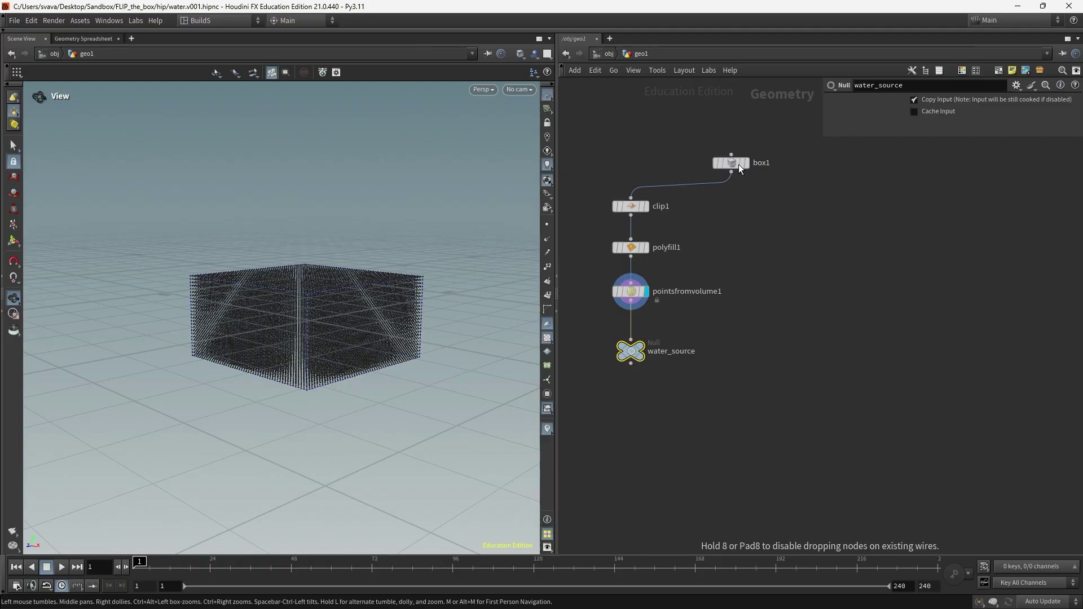
{"action": "left_click", "coordinate": [747, 165]}
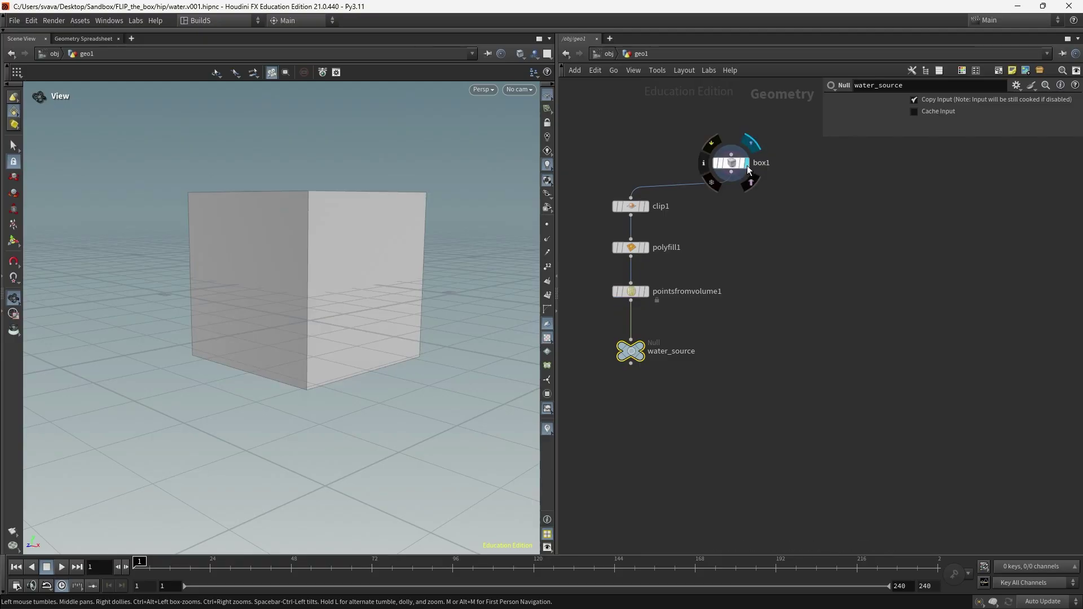
{"action": "key", "text": "Tab"}
{"action": "type", "text": "null"}
{"action": "key", "text": "Return"}
{"action": "left_click", "coordinate": [731, 229]}
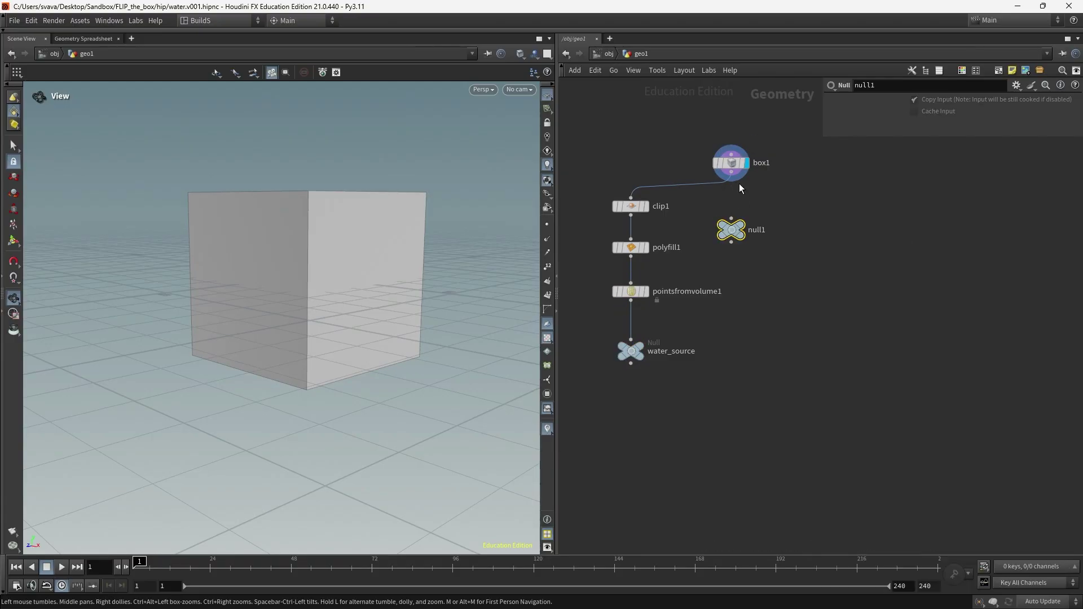
{"action": "left_click", "coordinate": [731, 181]}
{"action": "left_click", "coordinate": [731, 219]}
Rename the Null node branched from box1 bounding_box.
{"action": "double_click", "coordinate": [756, 230]}
{"action": "type", "text": "b"}
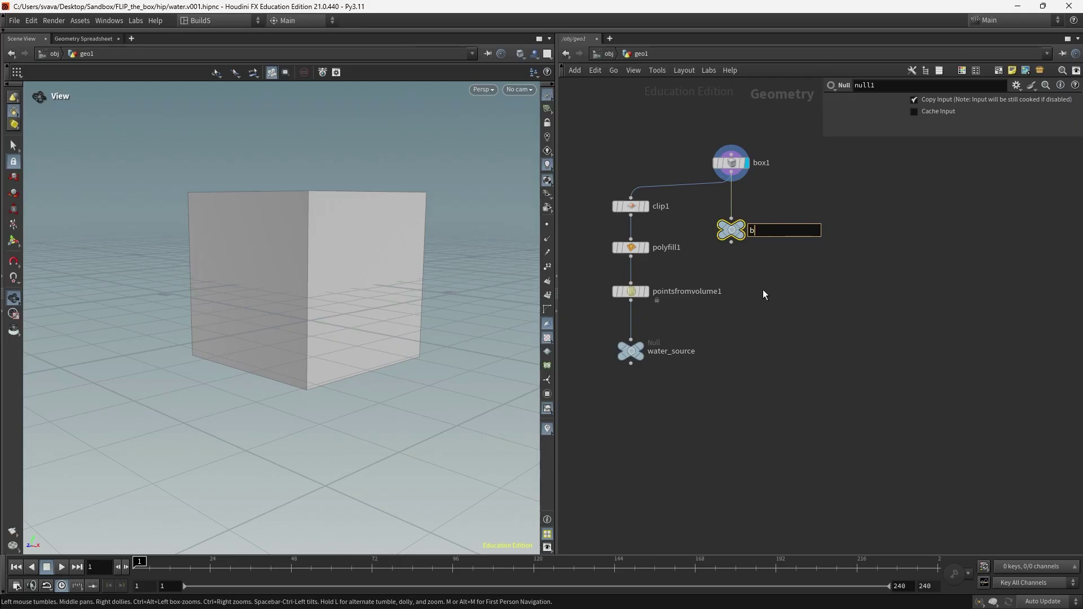
{"action": "type", "text": "ounding_box"}
{"action": "key", "text": "Return"}
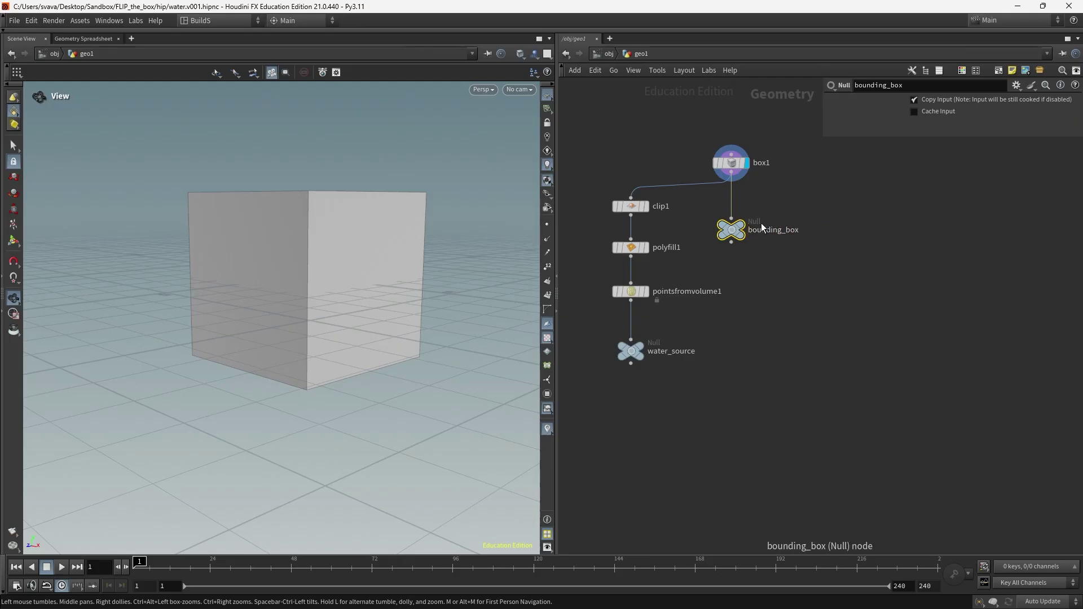
Add a DOP Network node below the water_source and bounding_box nulls.
{"action": "middle_click_drag", "start_coordinate": [726, 337], "coordinate": [725, 293]}
{"action": "key", "text": "Tab"}
{"action": "type", "text": "dop"}
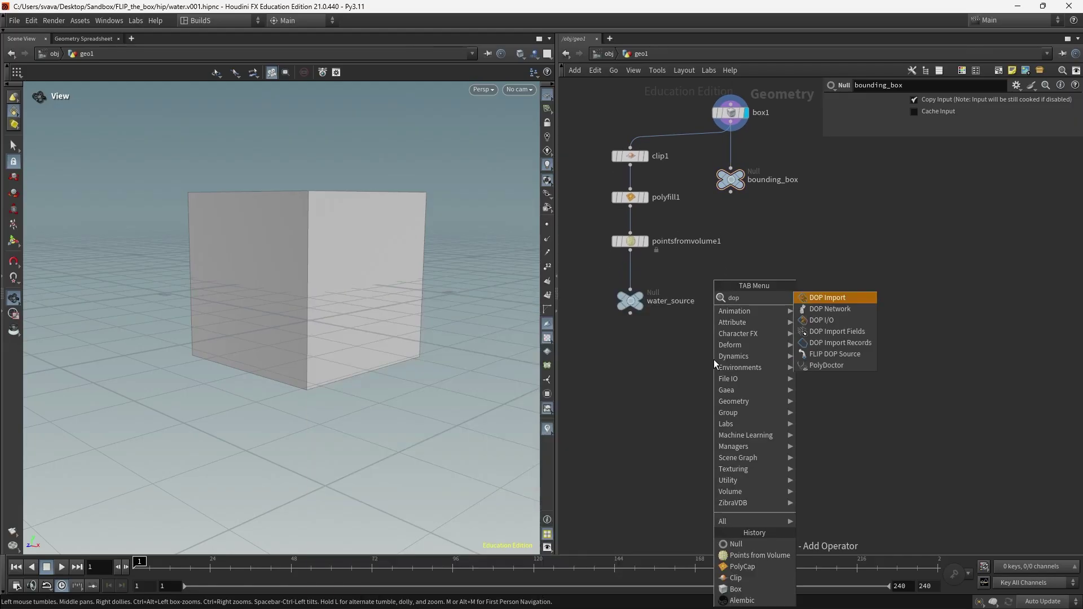
{"action": "key", "text": "Return"}
{"action": "left_click", "coordinate": [702, 366]}
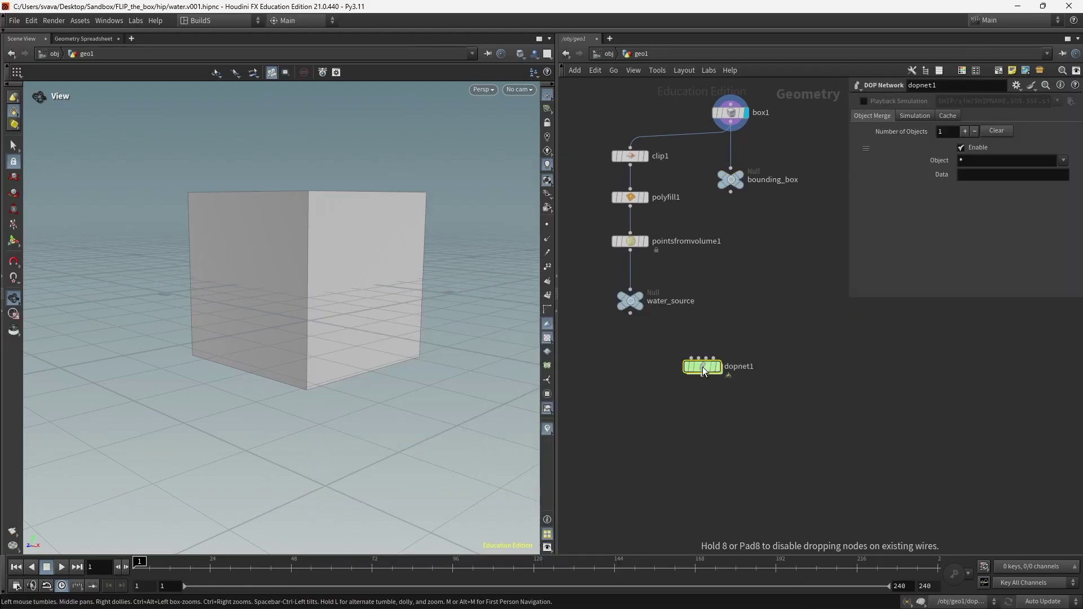
Go inside the DOP network, add a FLIP Object above the output node and narrow the parameter area beside the network.
{"action": "double_click", "coordinate": [703, 367]}
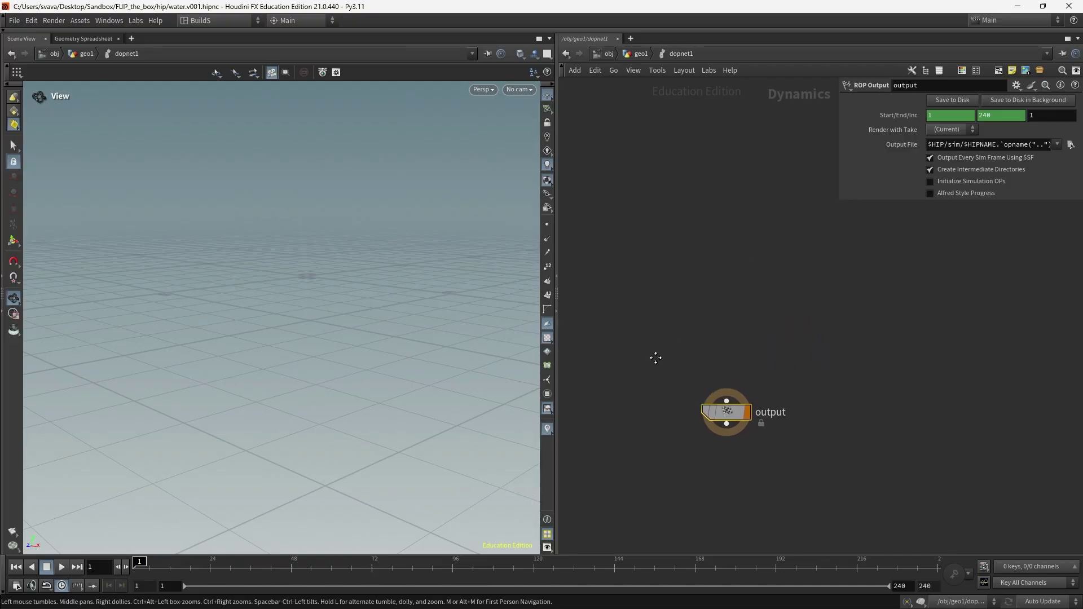
{"action": "key", "text": "Tab"}
{"action": "type", "text": "flip"}
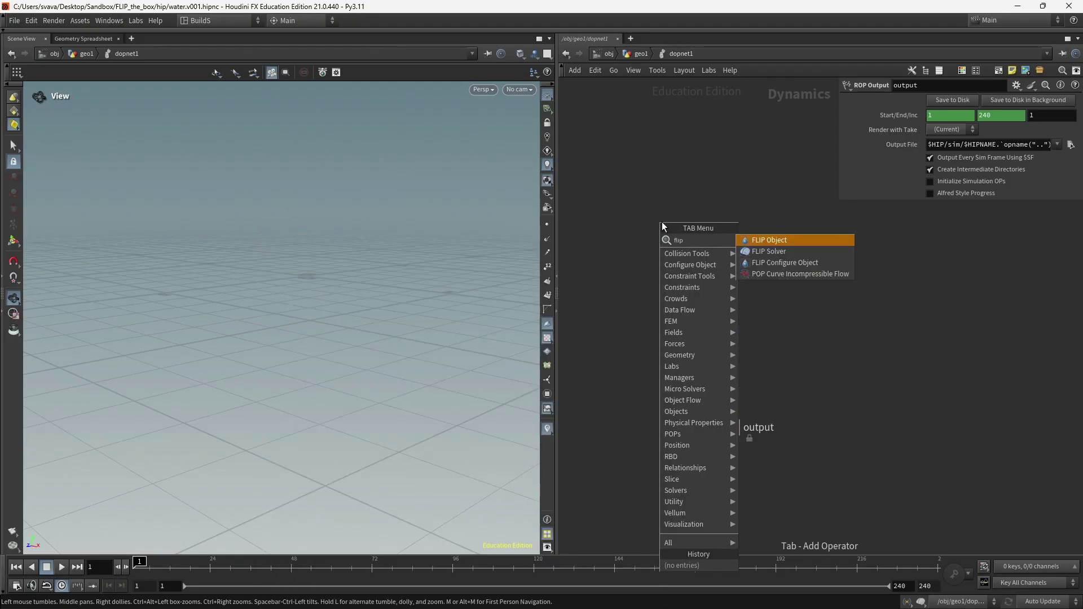
{"action": "key", "text": "Return"}
{"action": "left_click", "coordinate": [633, 193]}
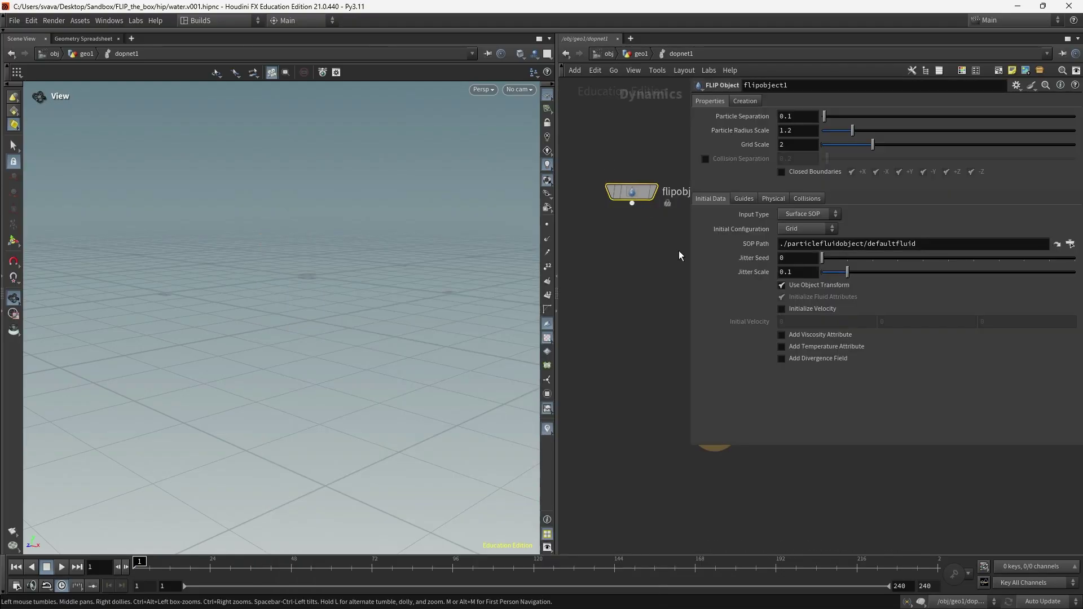
{"action": "left_click_drag", "start_coordinate": [692, 254], "coordinate": [827, 242]}
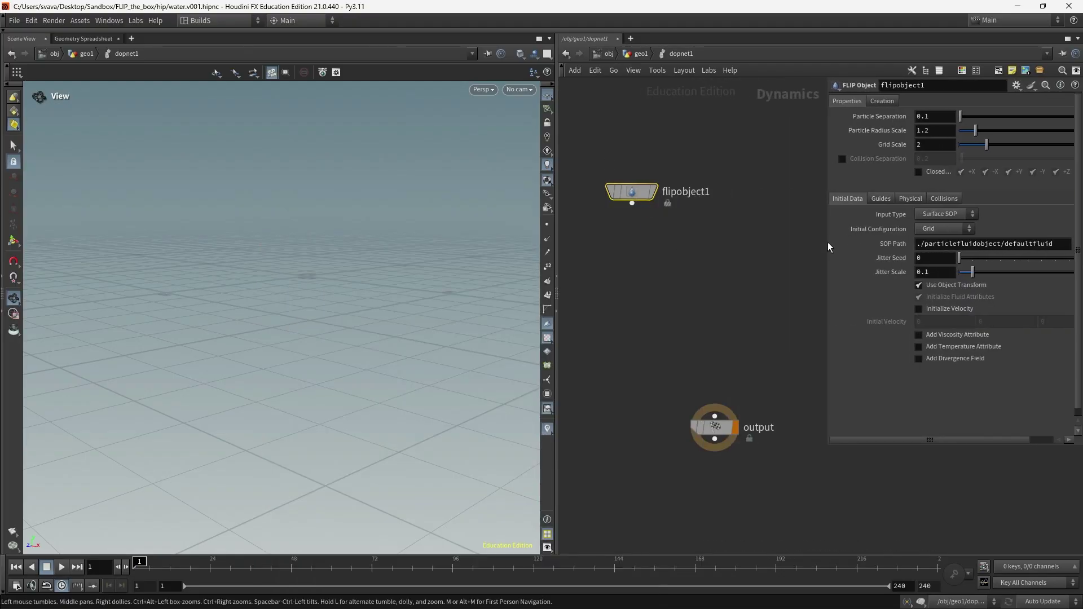
Set flipobject1's initial data input type to Particle Field and its SOP Path to ../../water_source/.
{"action": "left_click", "coordinate": [947, 215]}
{"action": "left_click", "coordinate": [949, 239]}
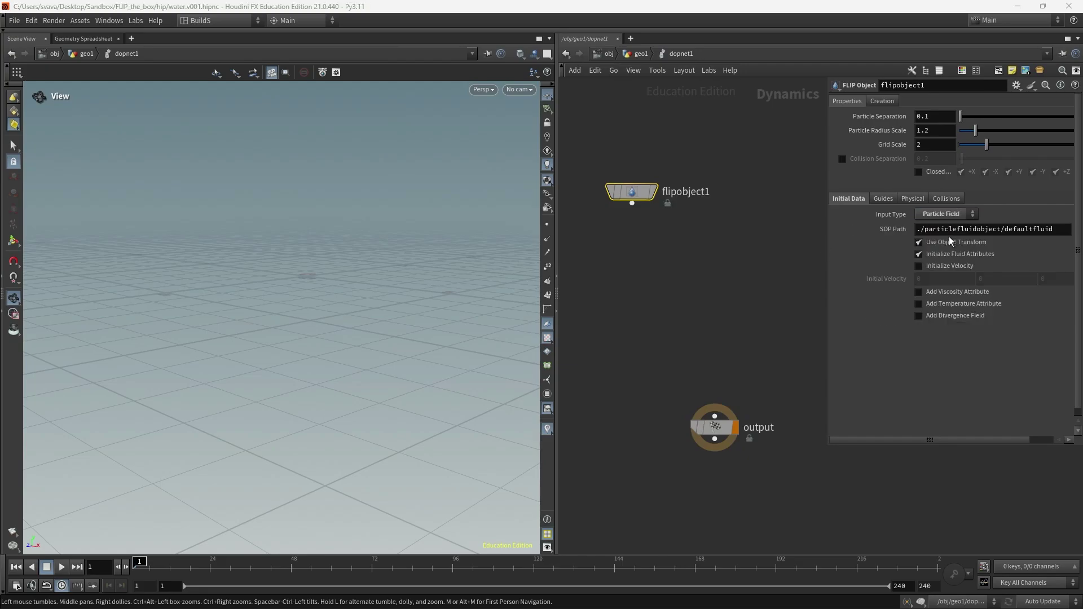
{"action": "left_click_drag", "start_coordinate": [828, 276], "coordinate": [802, 282]}
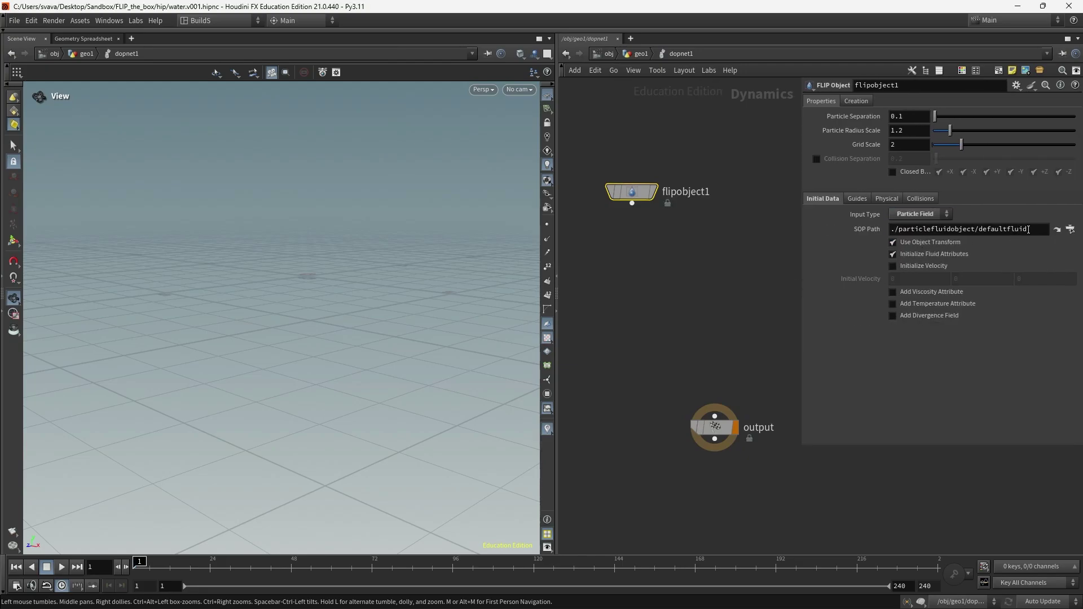
{"action": "triple_click", "coordinate": [1028, 230]}
{"action": "type", "text": "../"}
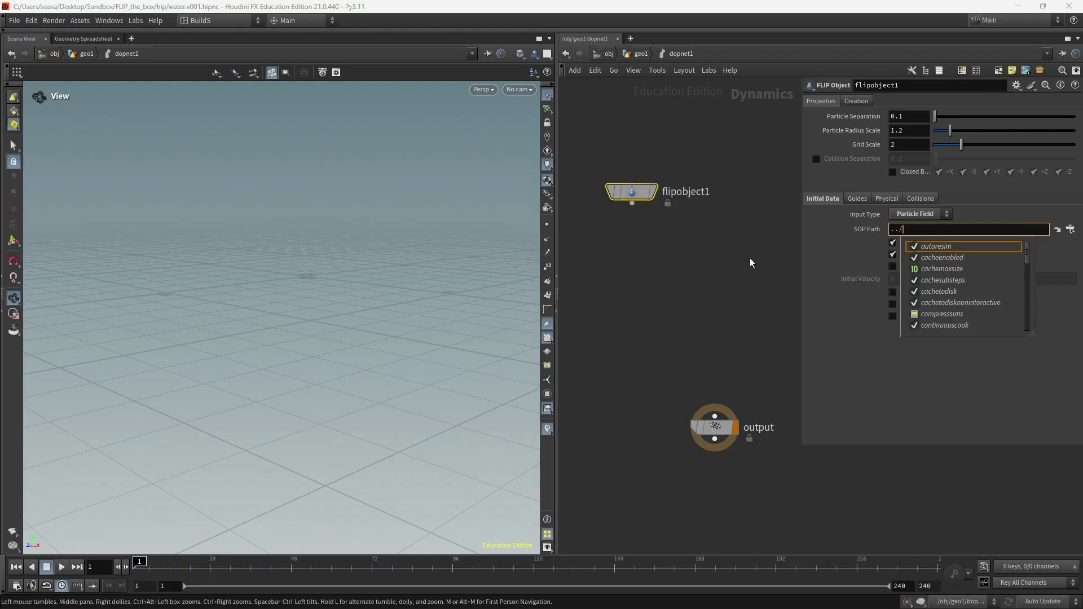
{"action": "type", "text": "../w"}
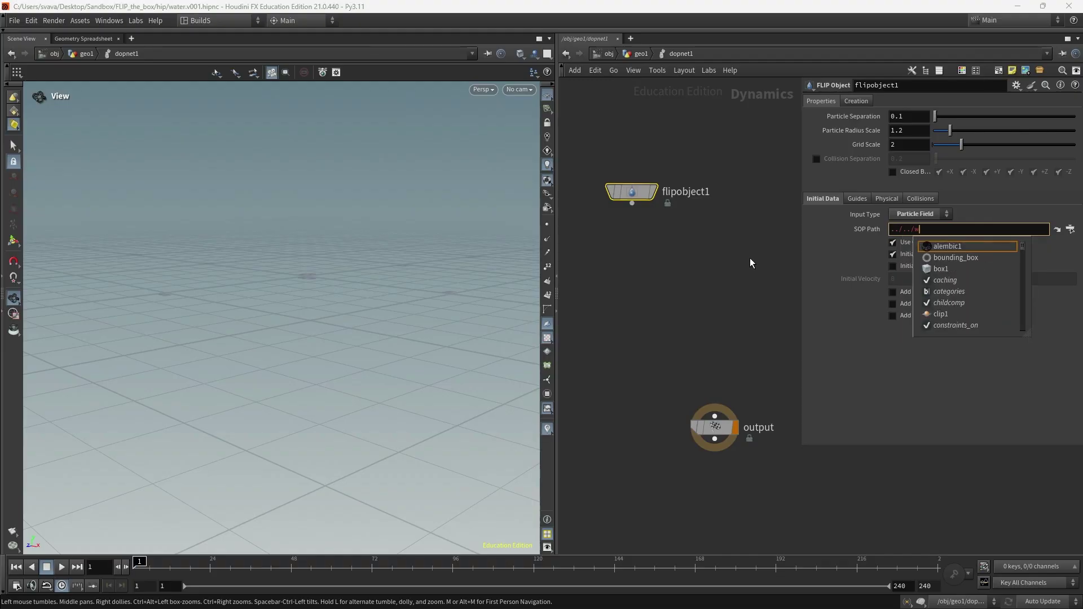
{"action": "type", "text": "ater_source/"}
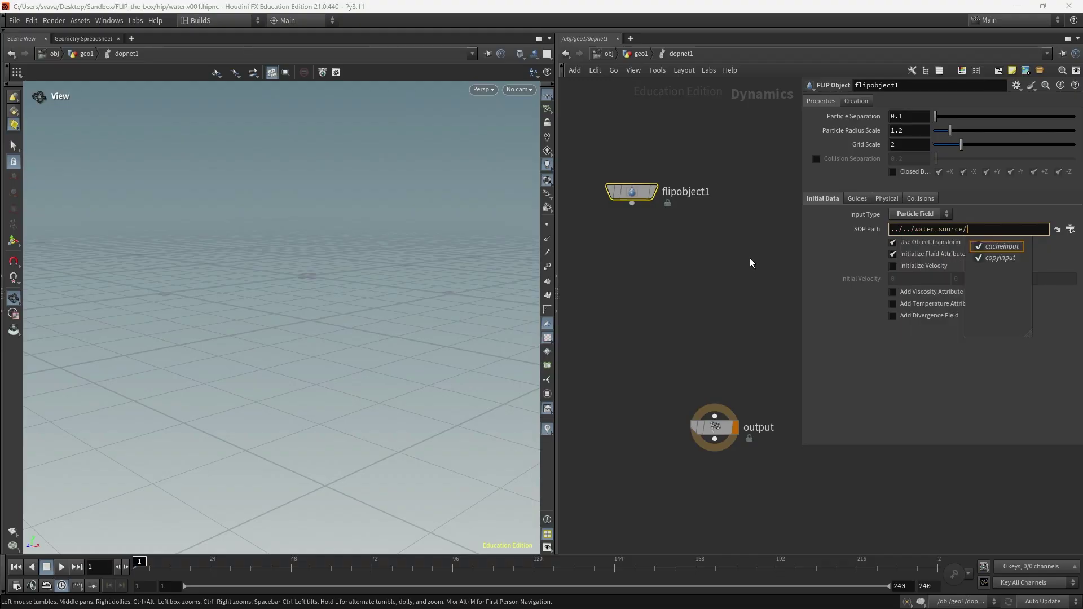
Check the water_source null in geo1, return inside dopnet1 and make flipobject1 the displayed node.
{"action": "left_click", "coordinate": [641, 55]}
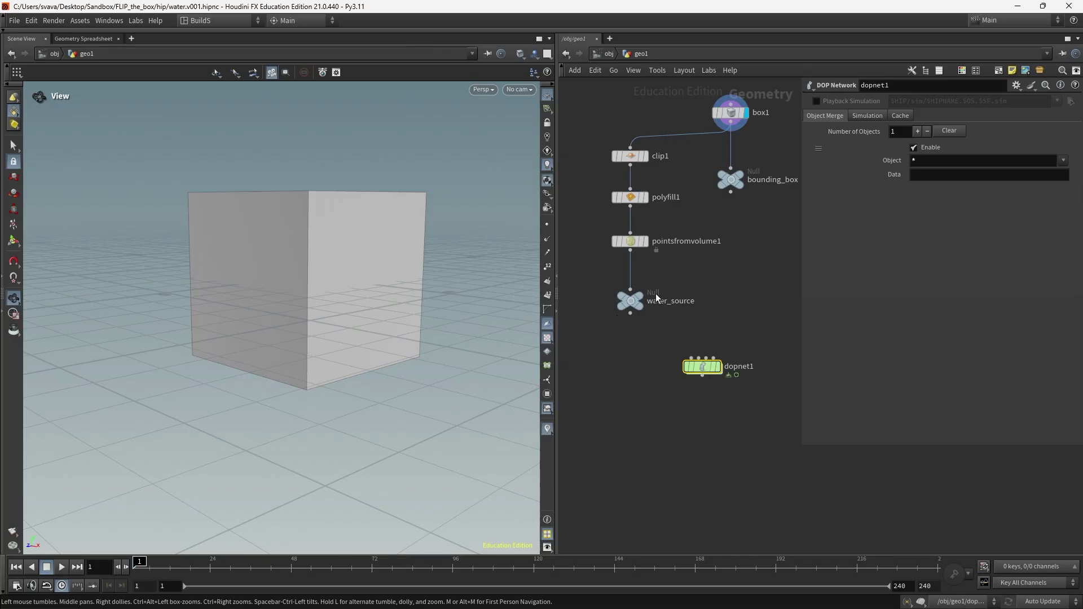
{"action": "double_click", "coordinate": [702, 367]}
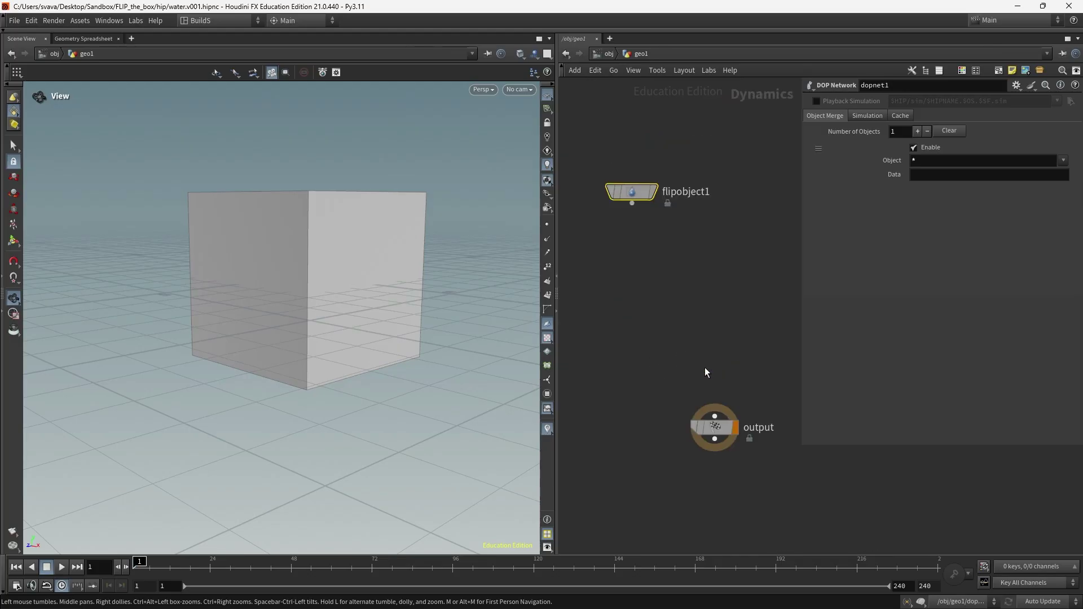
{"action": "mouse_move", "coordinate": [658, 191]}
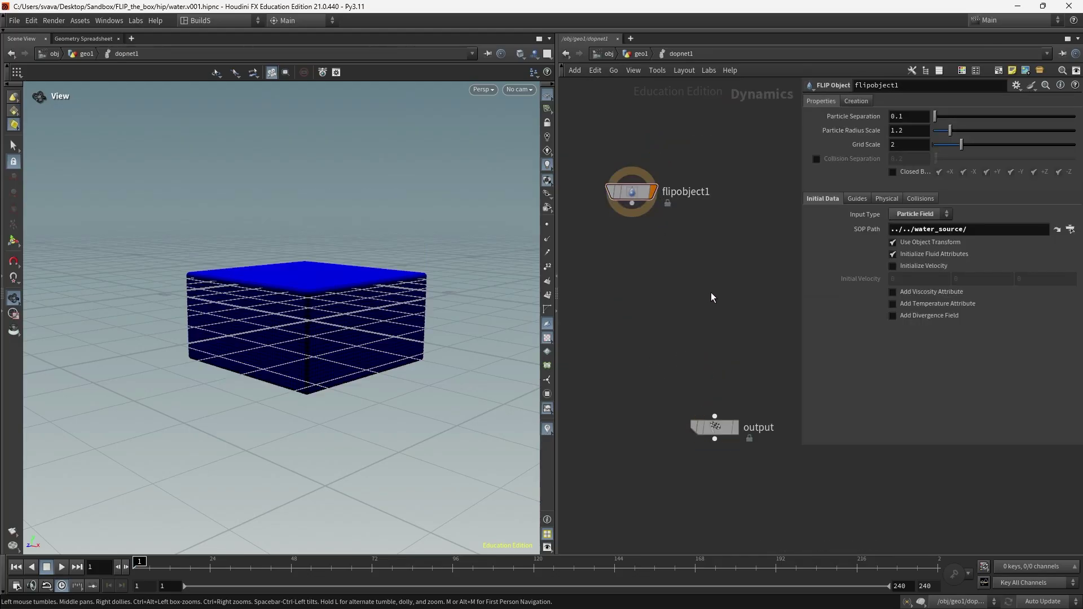
Add a FLIP Solver, wire flipobject1 into its Fluid to Solve input and connect the solver to the displayed output node.
{"action": "key", "text": "Tab"}
{"action": "type", "text": "flips"}
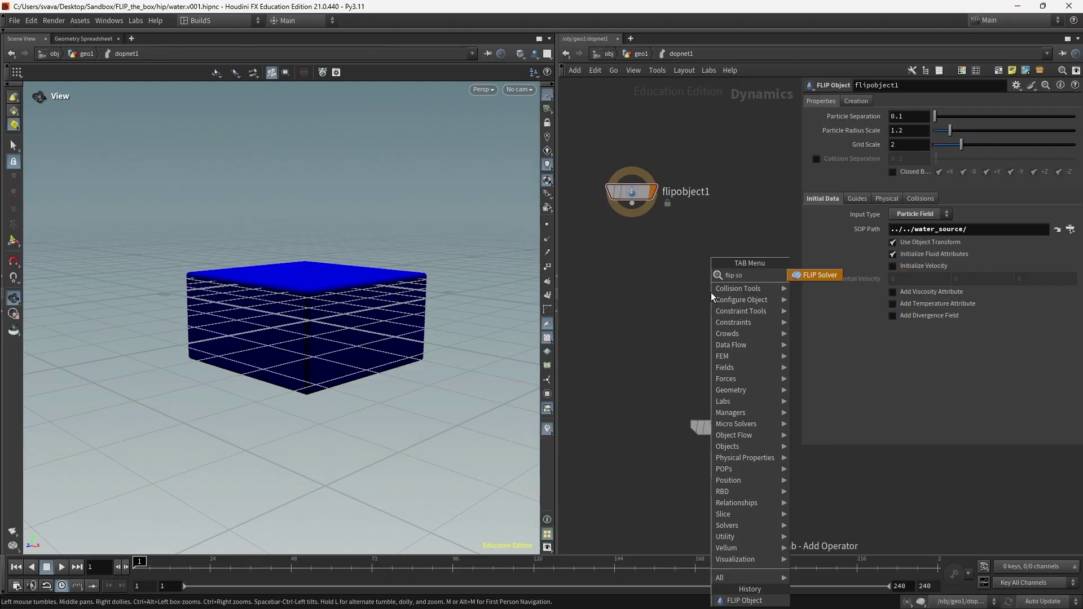
{"action": "key", "text": "Return"}
{"action": "left_click", "coordinate": [714, 311]}
{"action": "left_click", "coordinate": [688, 277]}
{"action": "left_click", "coordinate": [632, 203]}
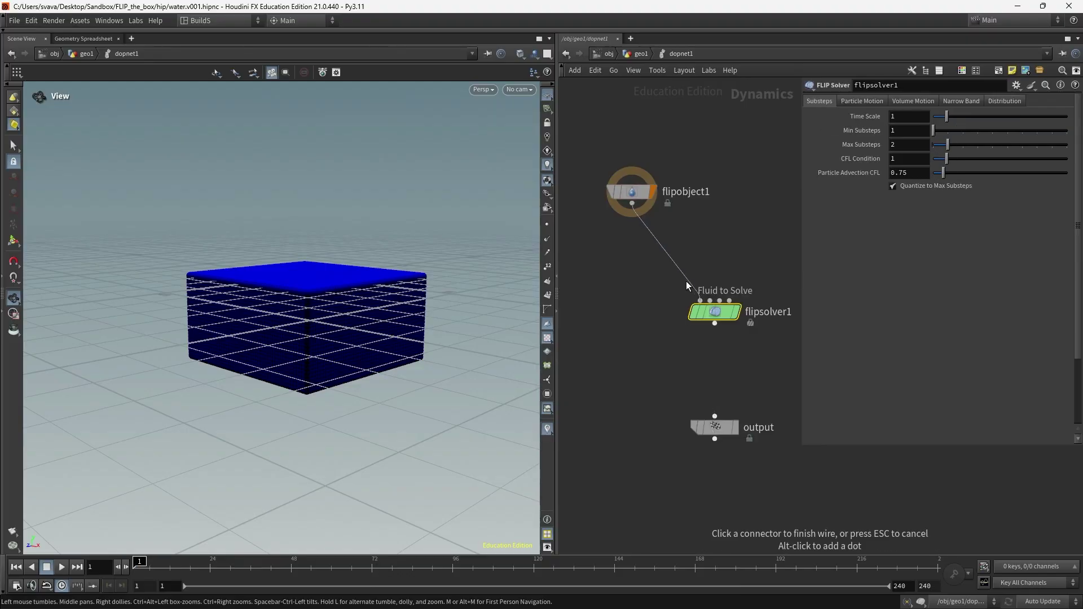
{"action": "left_click", "coordinate": [700, 300]}
{"action": "left_click", "coordinate": [715, 323]}
{"action": "left_click", "coordinate": [714, 415]}
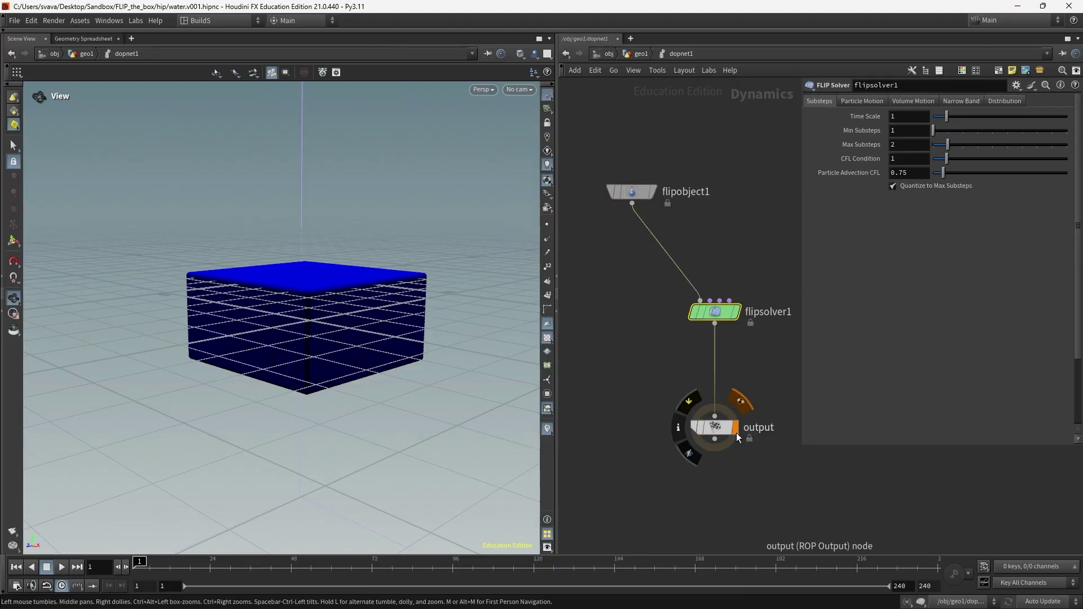
Insert a Gravity Force between flipsolver1 and output, play the simulation briefly and return to the first frame.
{"action": "key", "text": "Tab"}
{"action": "type", "text": "gravity"}
{"action": "key", "text": "Return"}
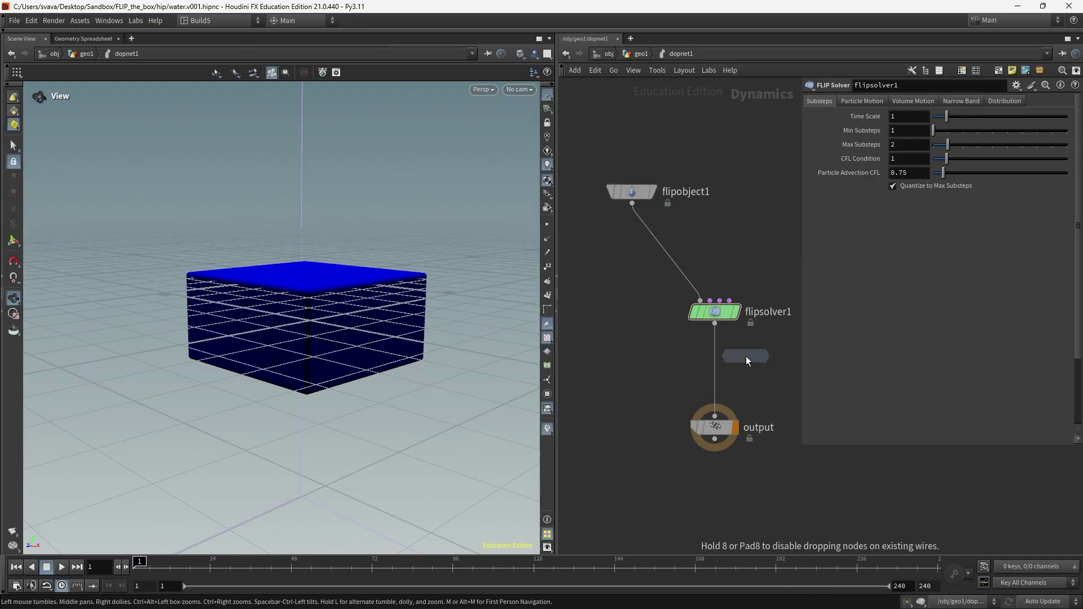
{"action": "left_click", "coordinate": [720, 368]}
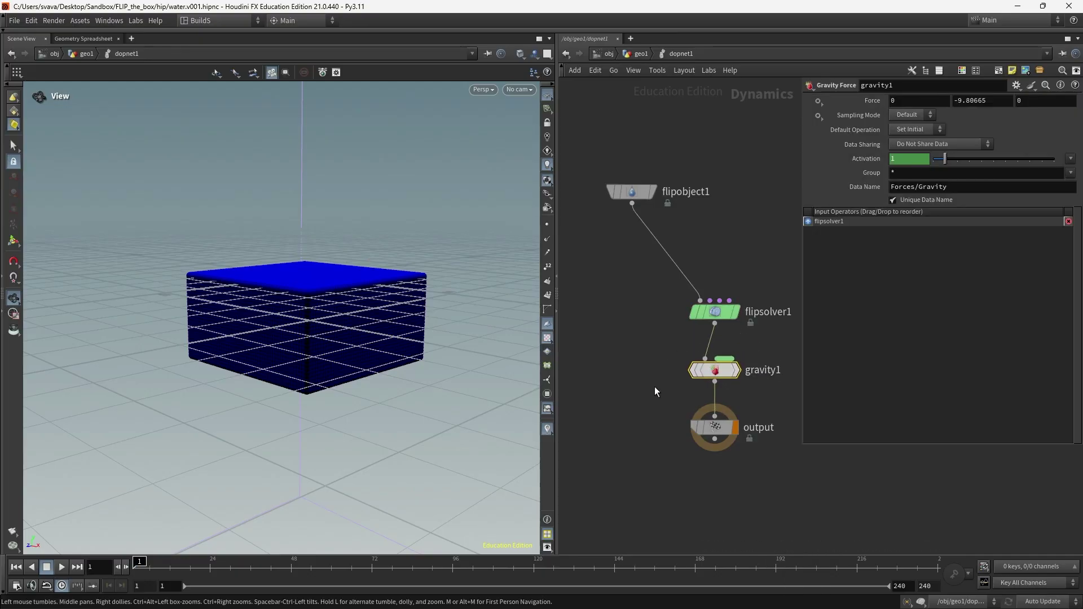
{"action": "key", "text": "Up"}
{"action": "key", "text": "ctrl+Up"}
Set the particle guide visualization of flipobject1 to Particles.
{"action": "left_click_drag", "start_coordinate": [672, 160], "coordinate": [632, 208]}
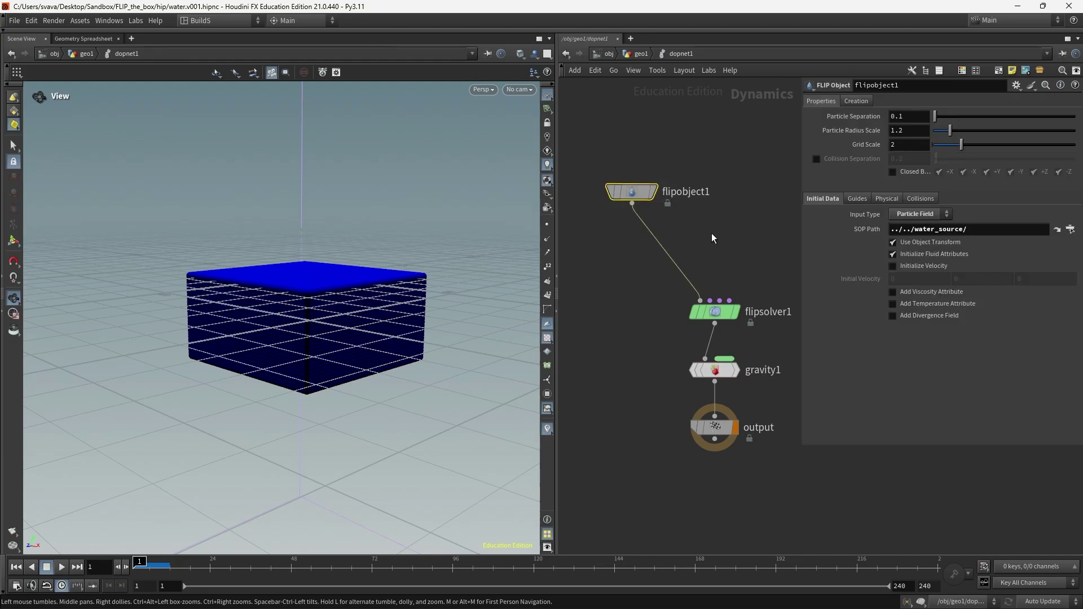
{"action": "left_click", "coordinate": [864, 198]}
{"action": "left_click", "coordinate": [858, 214]}
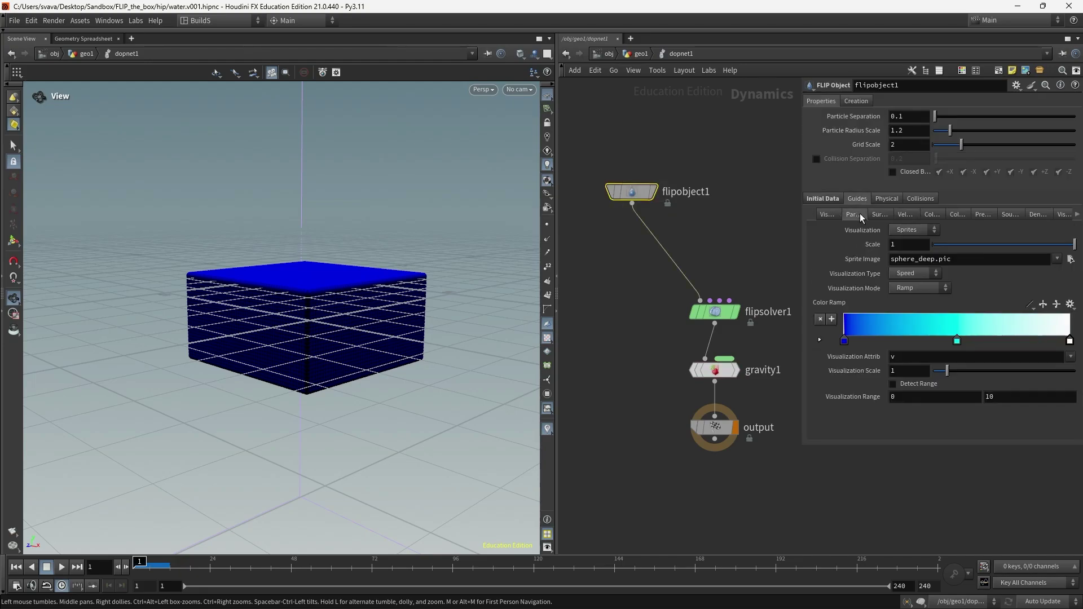
{"action": "left_click", "coordinate": [911, 230]}
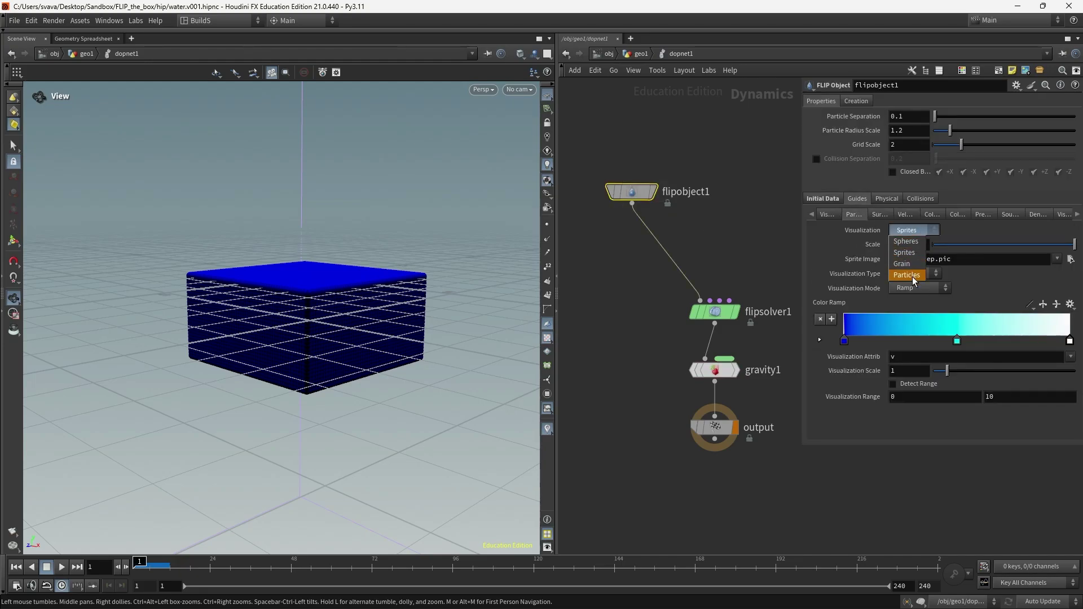
{"action": "left_click", "coordinate": [889, 274]}
{"action": "middle_click_drag", "start_coordinate": [779, 258], "coordinate": [741, 238]}
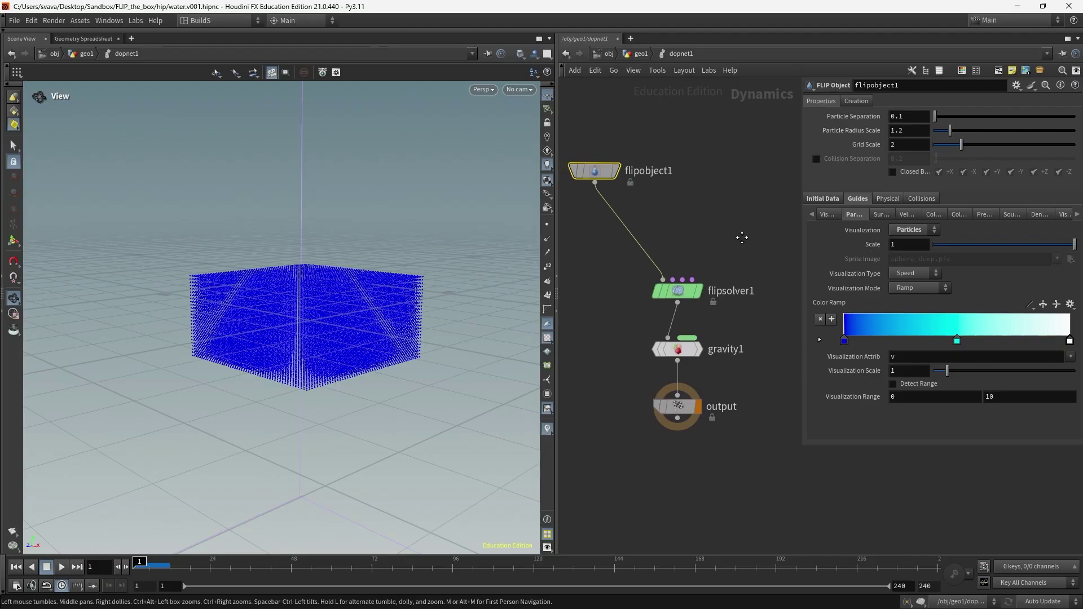
Show flipsolver1's volume limits and check the bounding_box null in geo1 as their reference.
{"action": "left_click_drag", "start_coordinate": [738, 250], "coordinate": [677, 307]}
{"action": "left_click", "coordinate": [914, 101]}
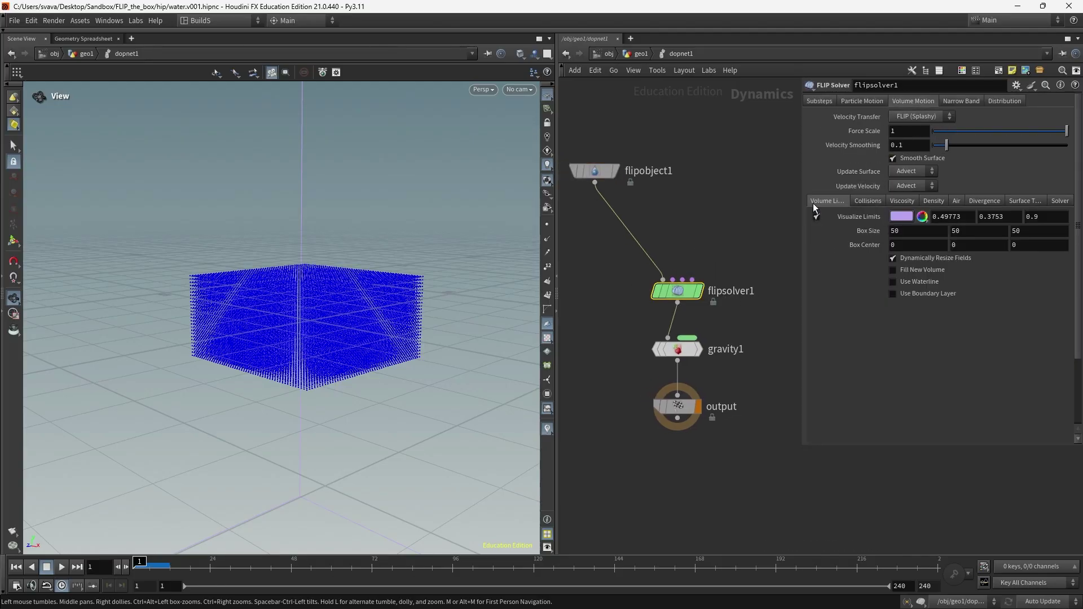
{"action": "left_click", "coordinate": [639, 54]}
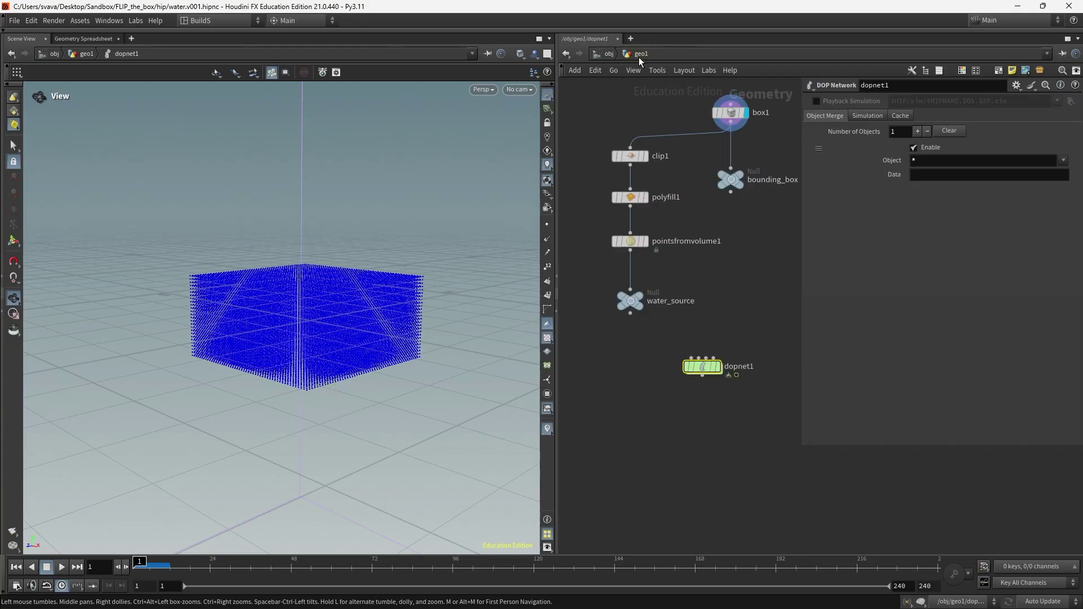
{"action": "left_click", "coordinate": [730, 176]}
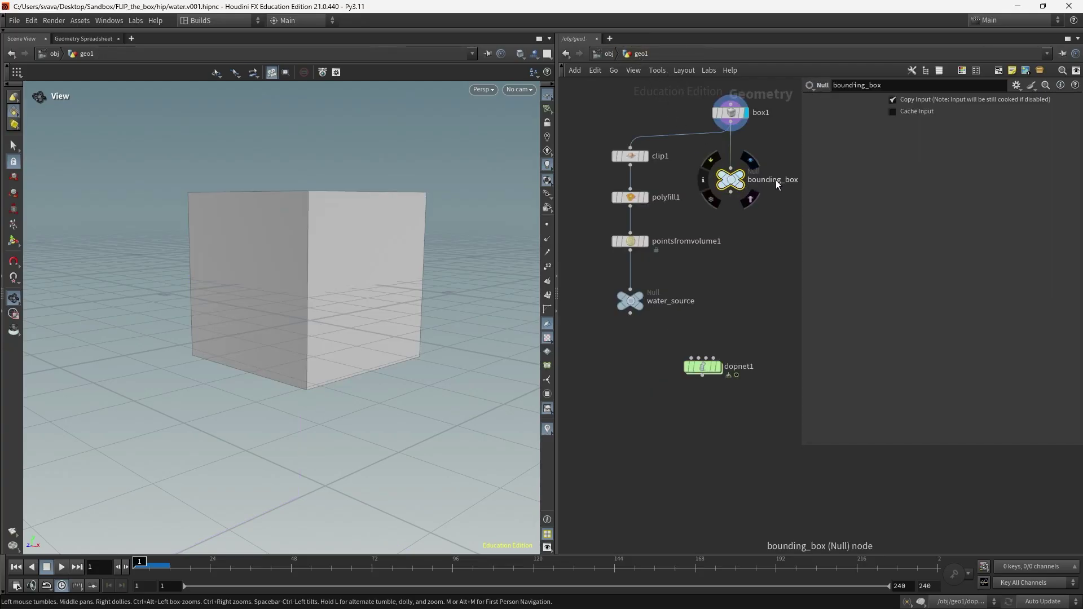
{"action": "double_click", "coordinate": [709, 368]}
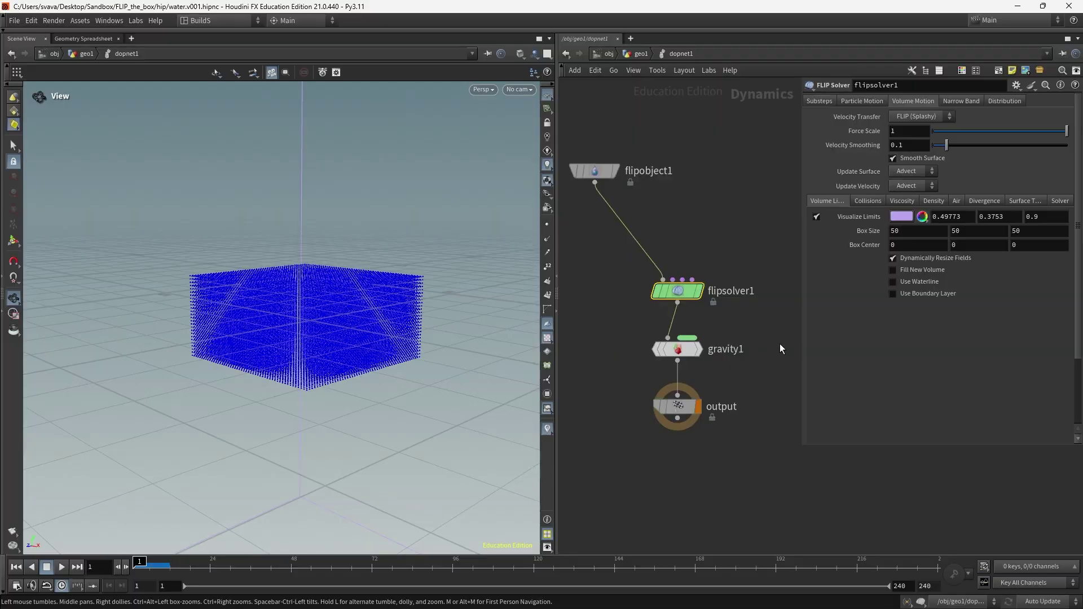
Enter the expression bbox("../../bounding_box/", D_XSIZE) for the X Box Size of flipsolver1's volume limits.
{"action": "left_click", "coordinate": [864, 231]}
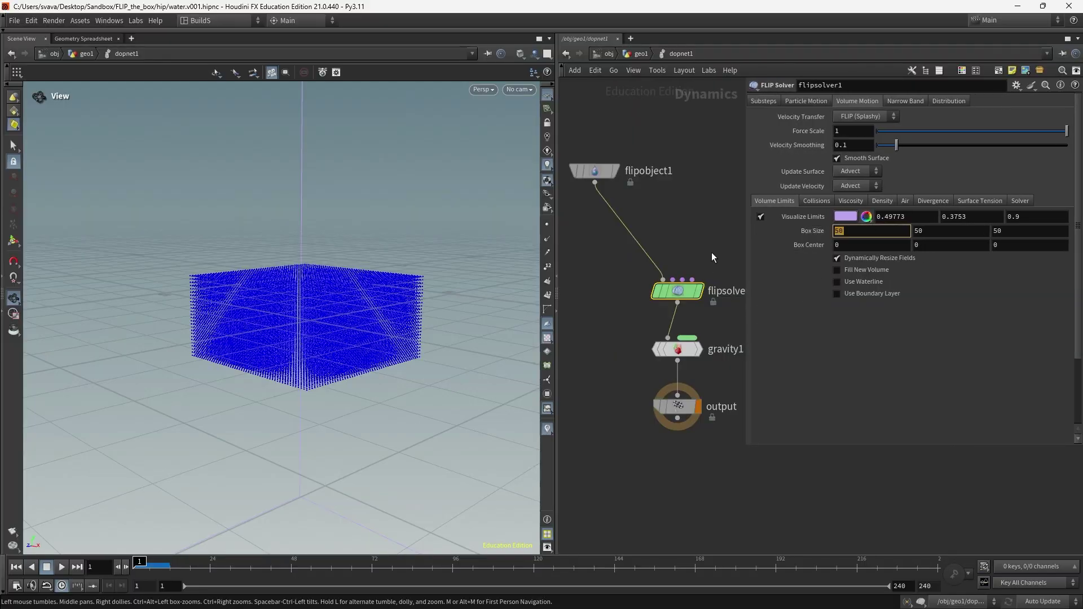
{"action": "type", "text": "bbox("}
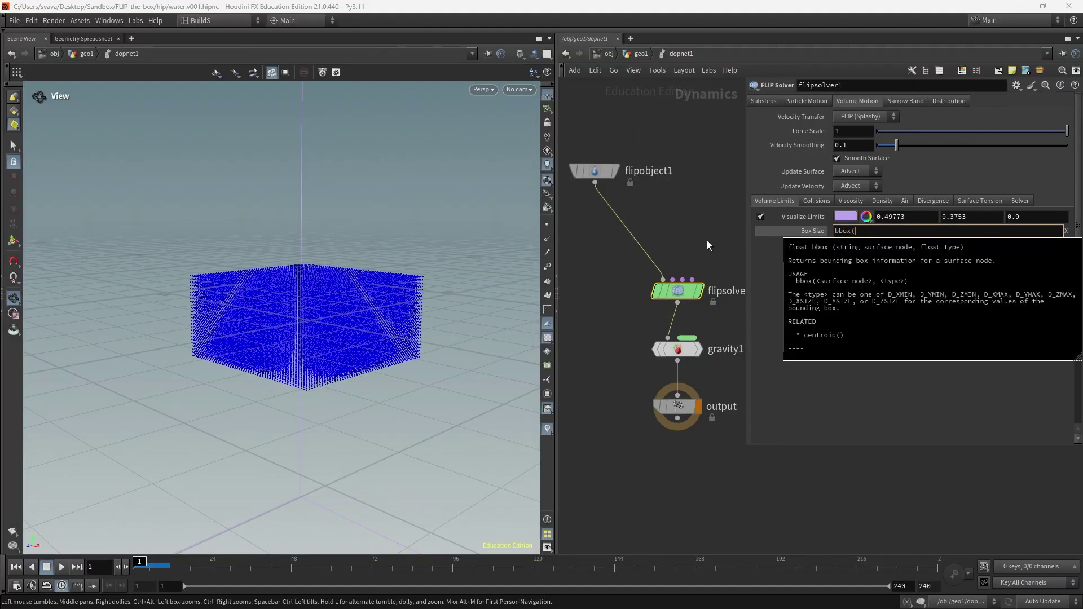
{"action": "type", "text": "\"../../"}
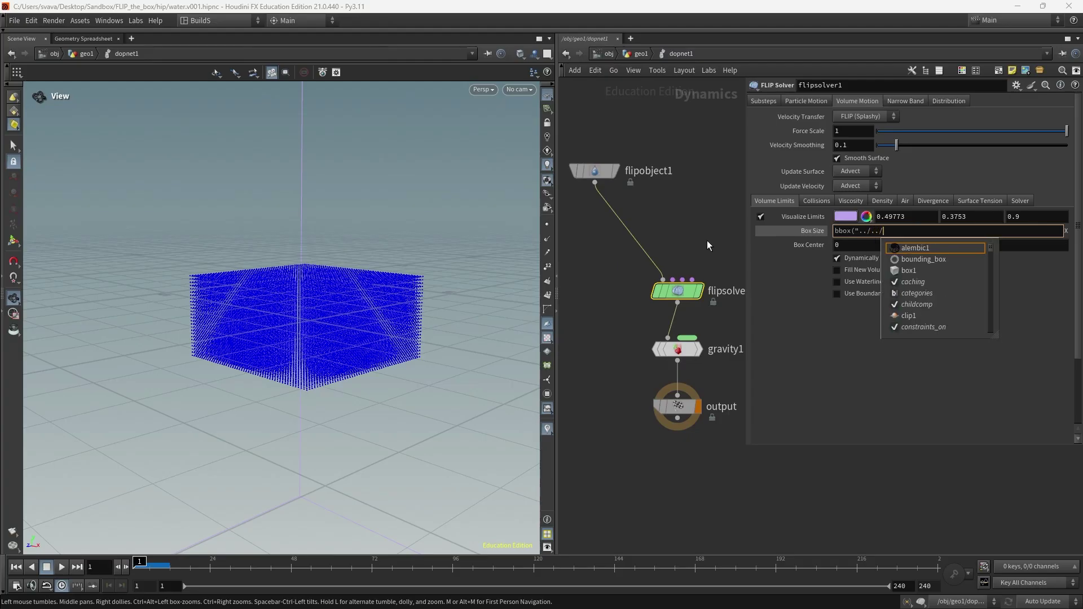
{"action": "type", "text": "bou"}
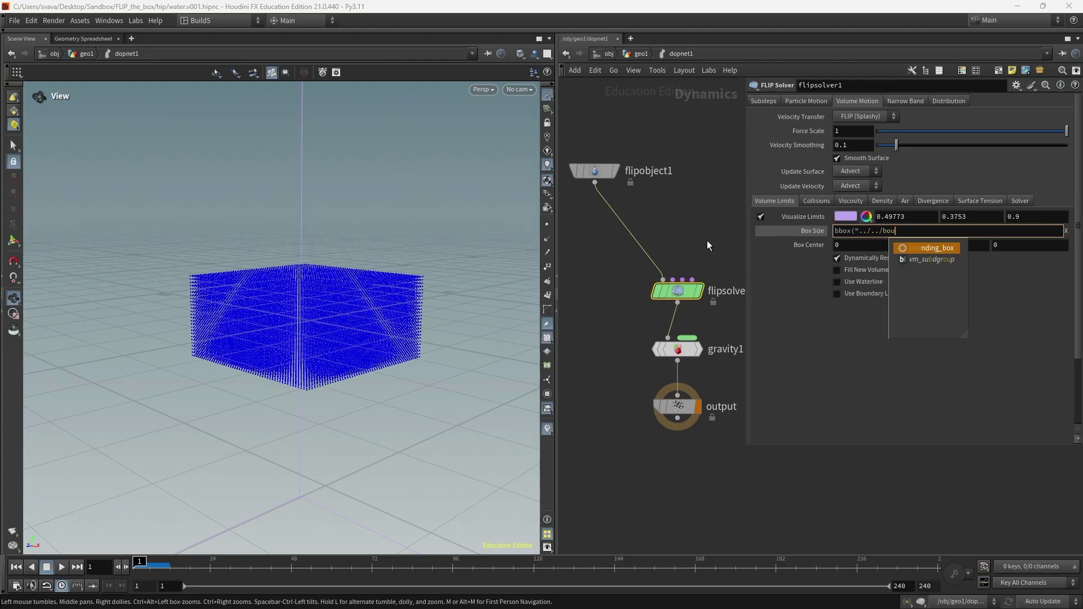
{"action": "key", "text": "Tab"}
{"action": "type", "text": "/\","}
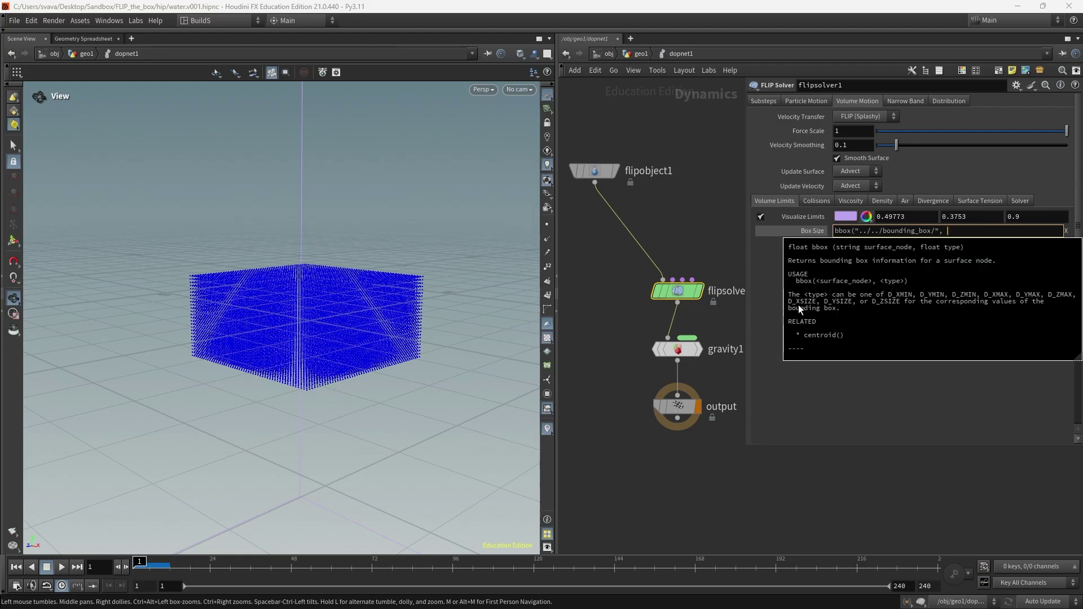
{"action": "type", "text": "D"}
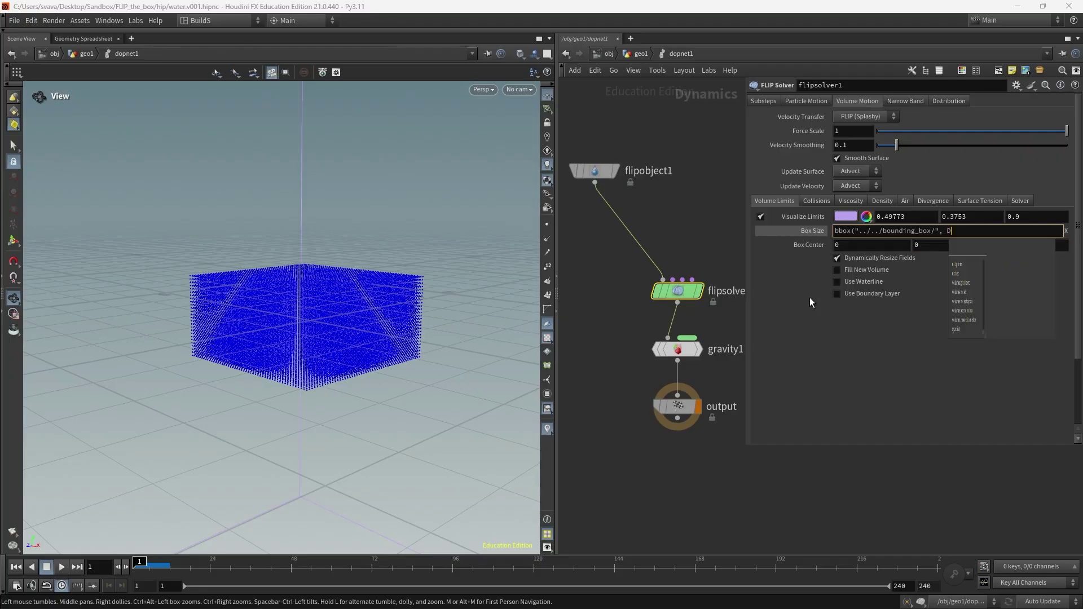
{"action": "type", "text": "_XS"}
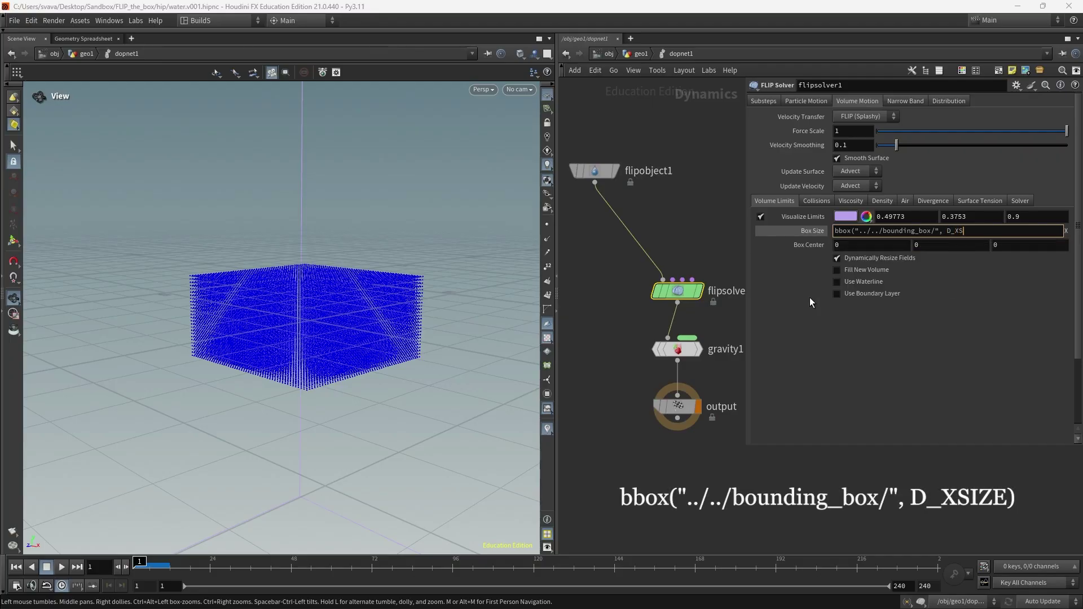
{"action": "type", "text": "IZE)"}
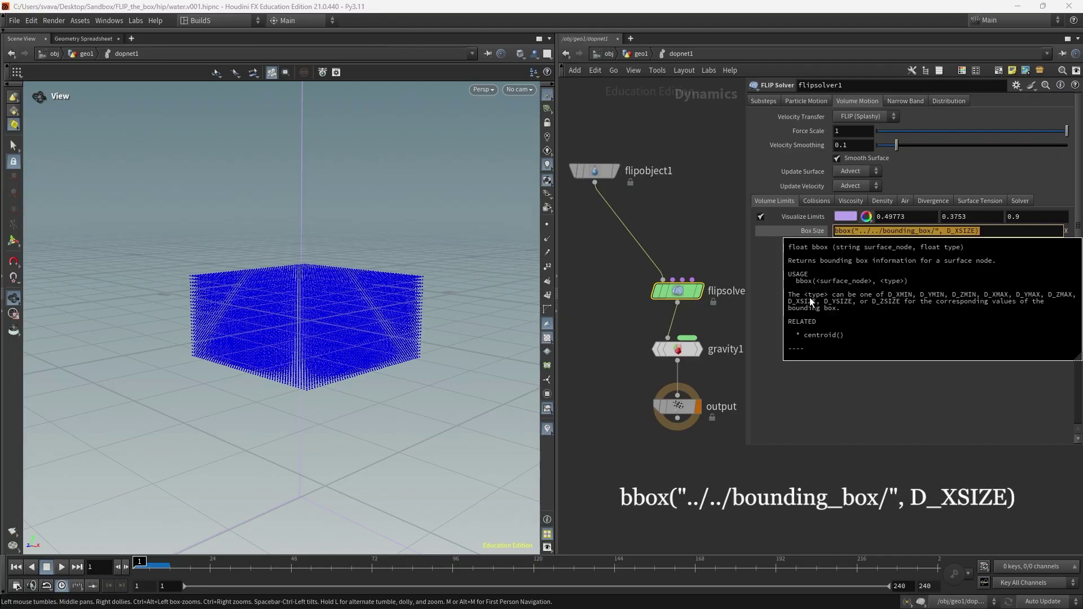
Reuse the bounding box expression for the Y Box Size, changing its type to D_YSIZE.
{"action": "key", "text": "Tab"}
{"action": "type", "text": "bbox(\"../../bounding_box/\", D_XSIZE)"}
{"action": "key", "text": "Left"}
{"action": "key", "text": "Left"}
{"action": "key", "text": "Left"}
{"action": "key", "text": "Left"}
{"action": "key", "text": "Left"}
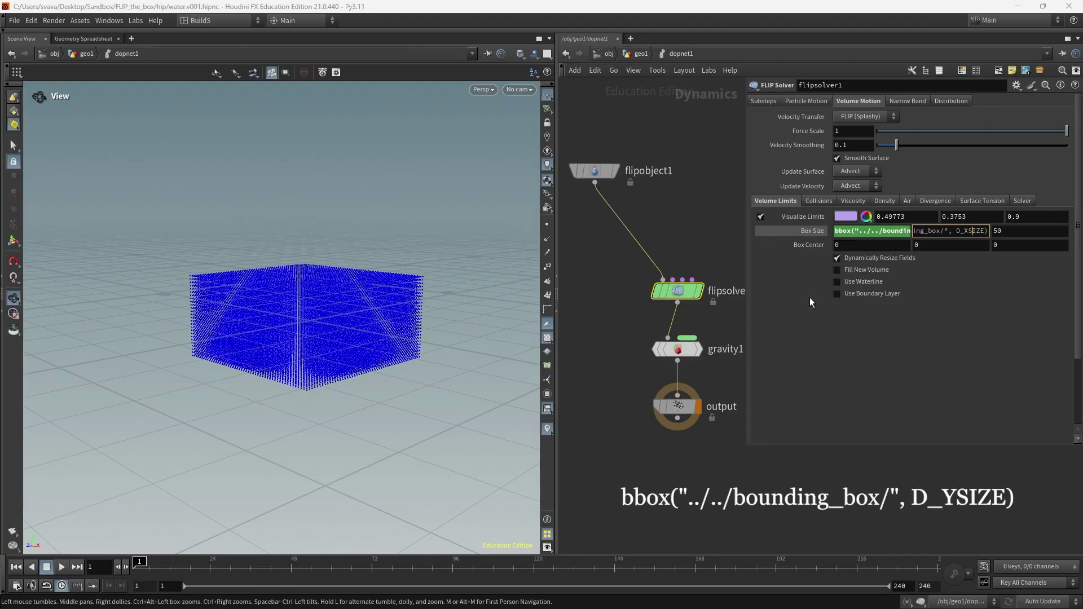
{"action": "key", "text": "BackSpace"}
{"action": "type", "text": "Y"}
Reuse the bounding box expression for the Z Box Size, changing its type to D_ZSIZE.
{"action": "key", "text": "Tab"}
{"action": "type", "text": "bbox(\"../../bounding_box/\", D_XSIZE)"}
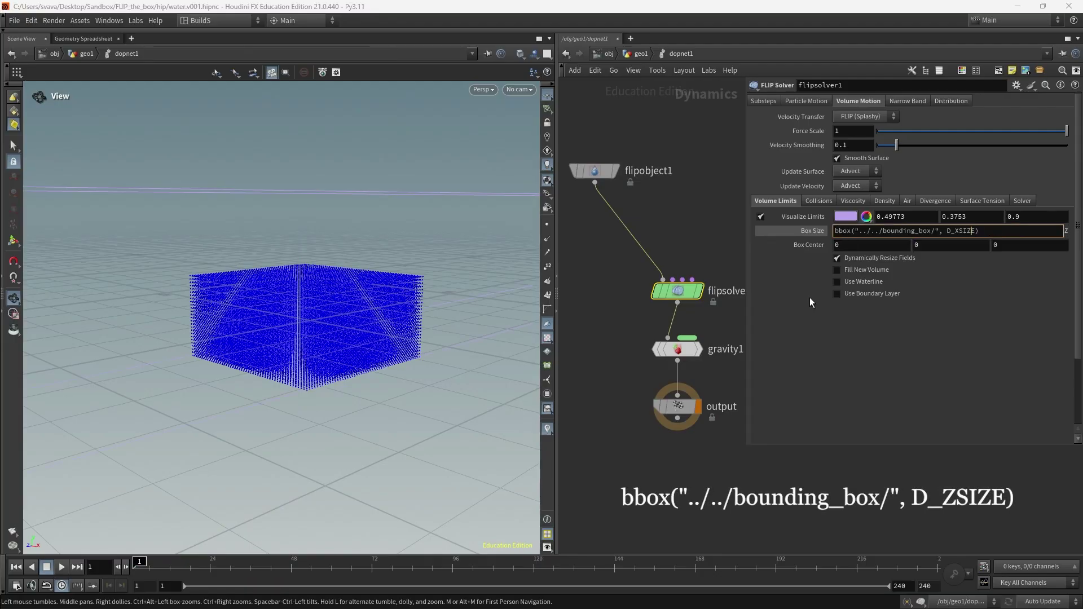
{"action": "key", "text": "Left"}
{"action": "key", "text": "BackSpace"}
{"action": "type", "text": "Z"}
{"action": "key", "text": "Tab"}
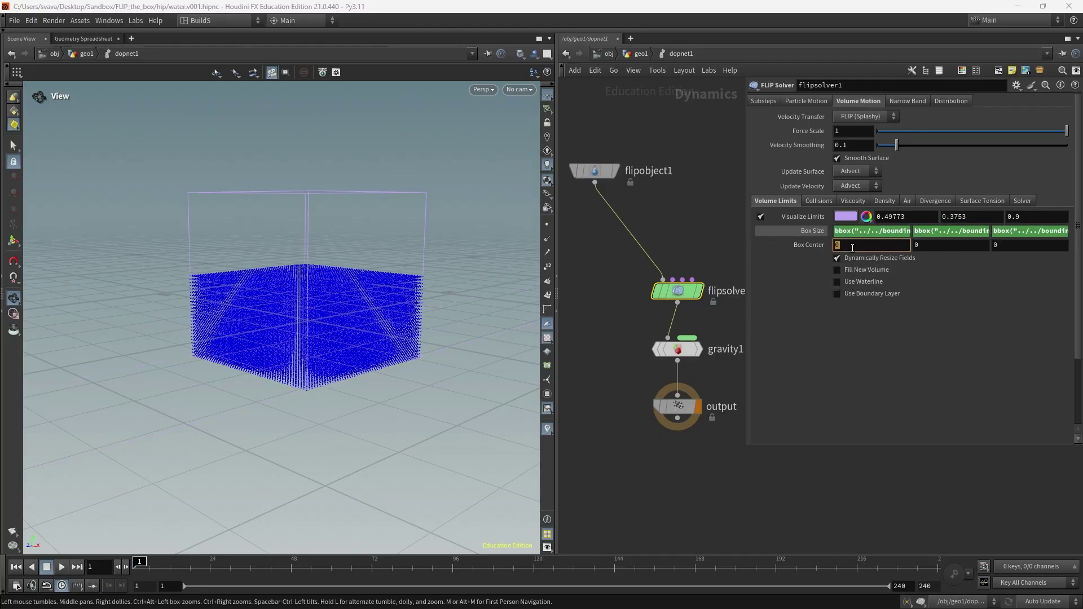
Enter the expression centroid("../../bounding_box/", D_X) for the X Box Center of flipsolver1's volume limits.
{"action": "left_click", "coordinate": [645, 52]}
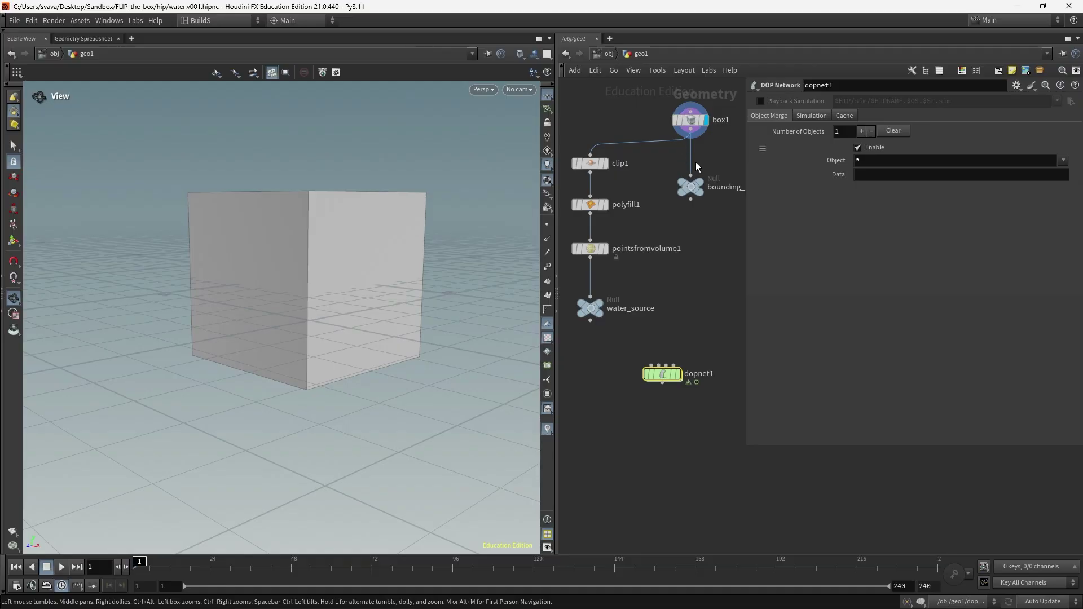
{"action": "double_click", "coordinate": [666, 373]}
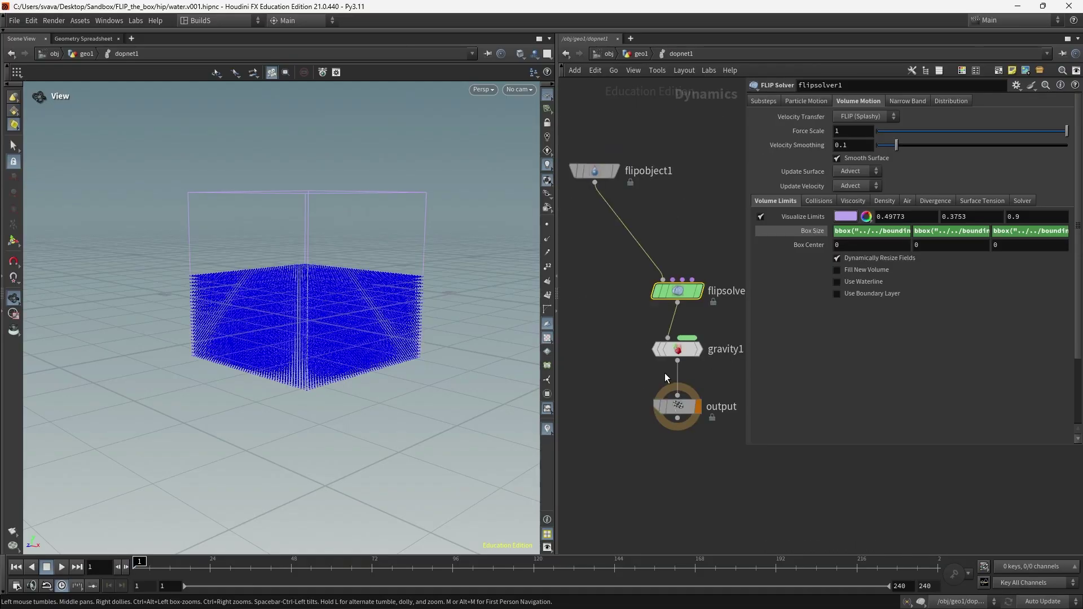
{"action": "left_click", "coordinate": [844, 244]}
{"action": "type", "text": "centroi"}
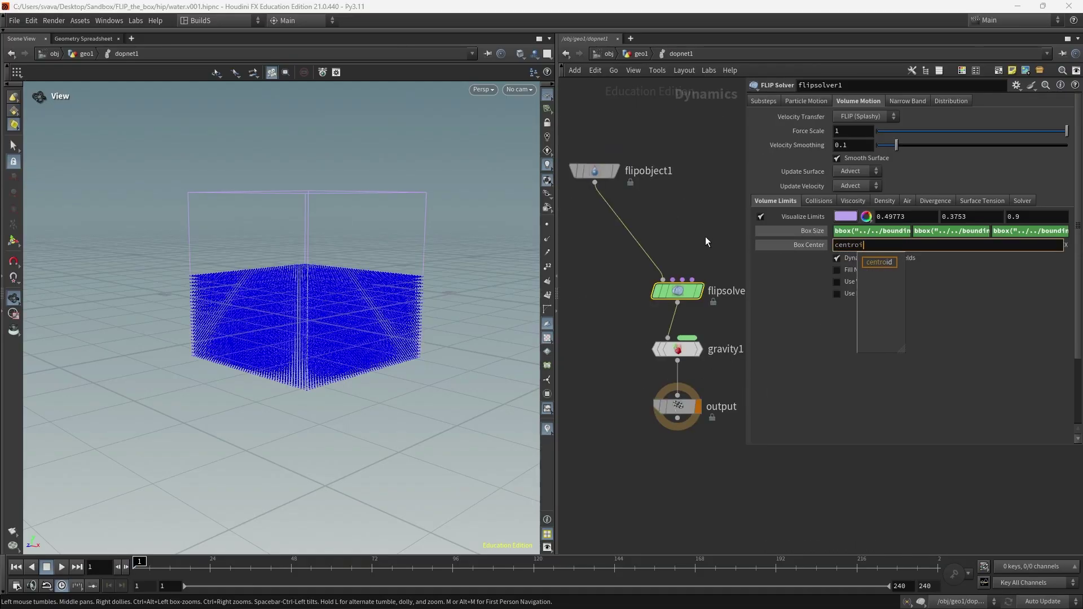
{"action": "type", "text": "d("}
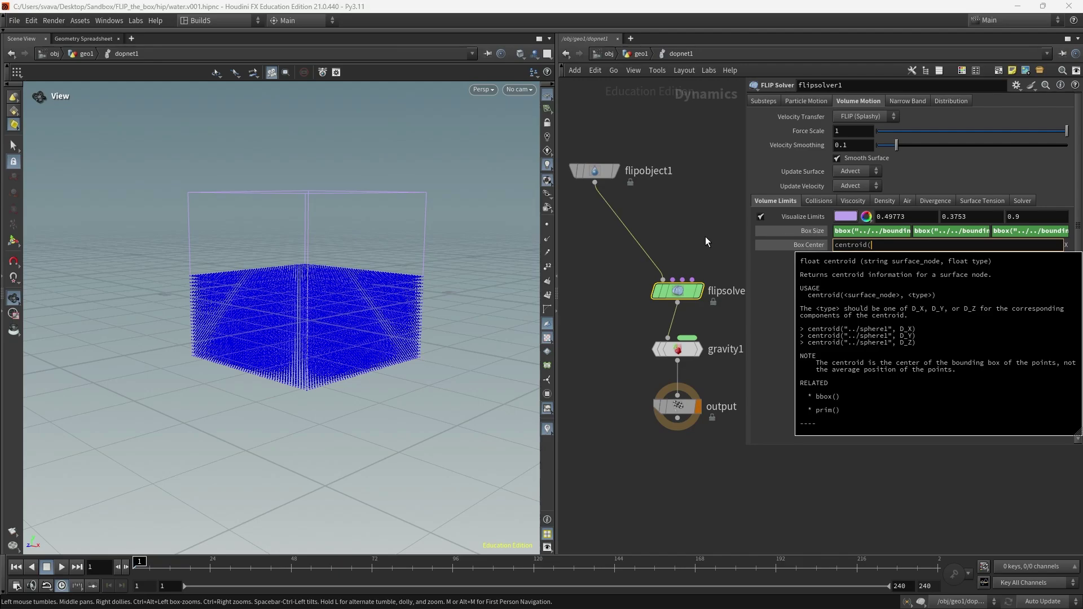
{"action": "type", "text": "\"../"}
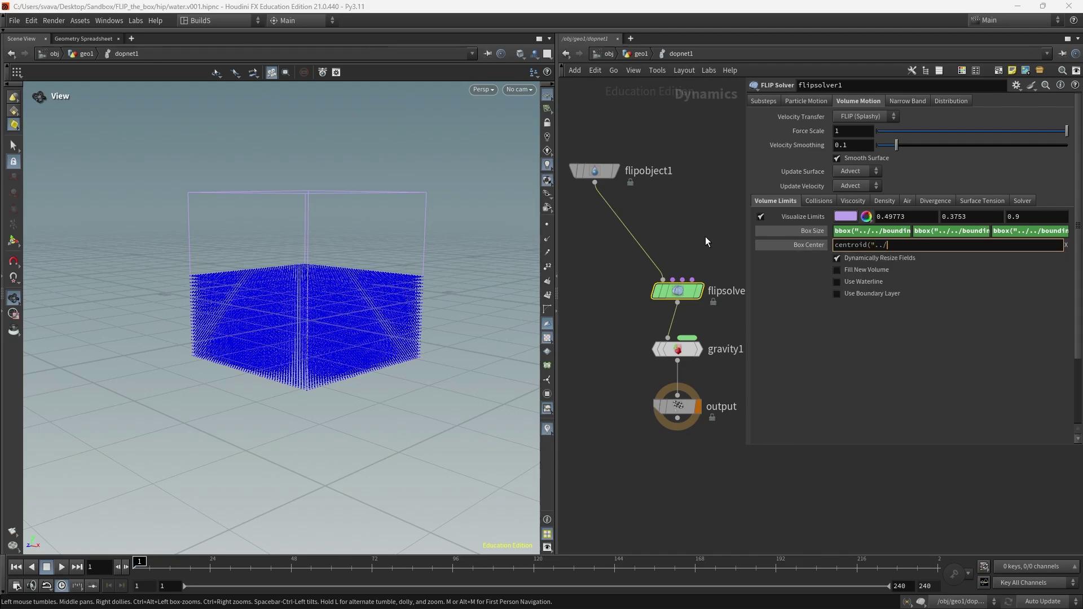
{"action": "type", "text": "../"}
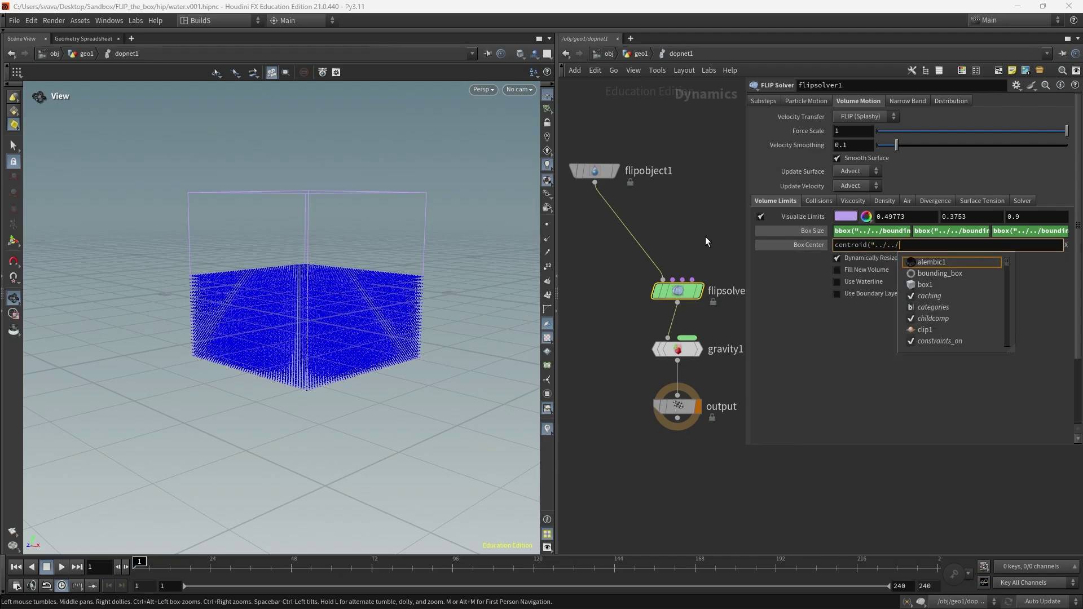
{"action": "type", "text": "bou"}
{"action": "key", "text": "Return"}
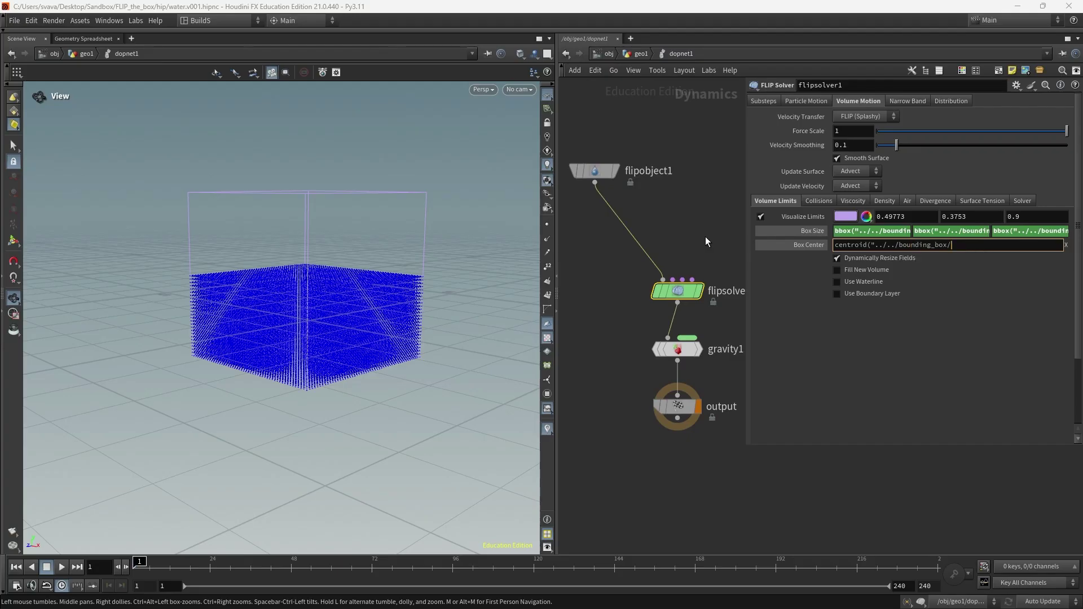
{"action": "type", "text": "\""}
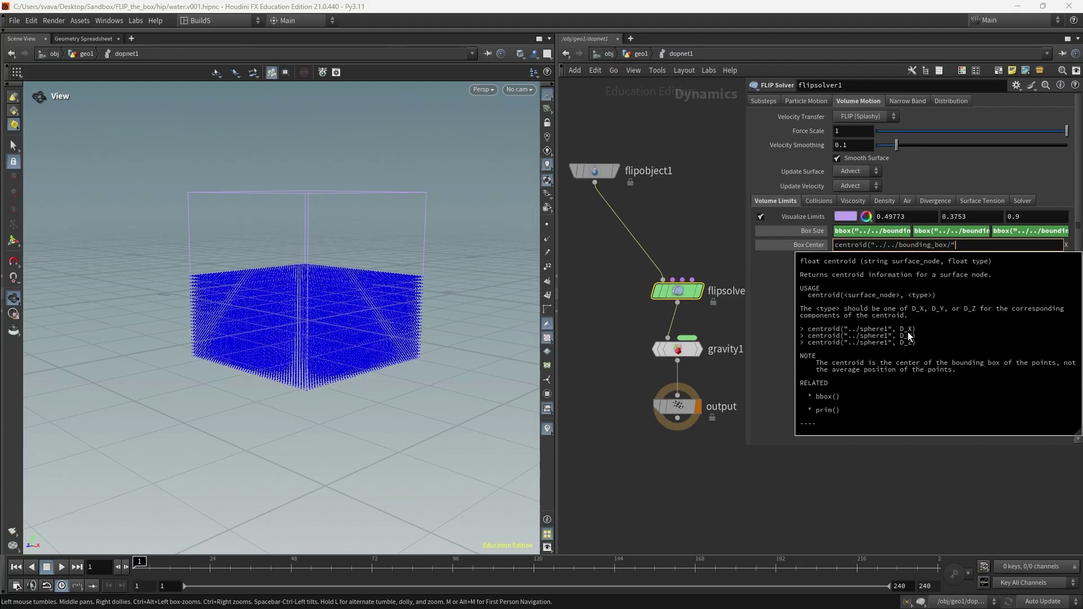
{"action": "type", "text": ", D_X)"}
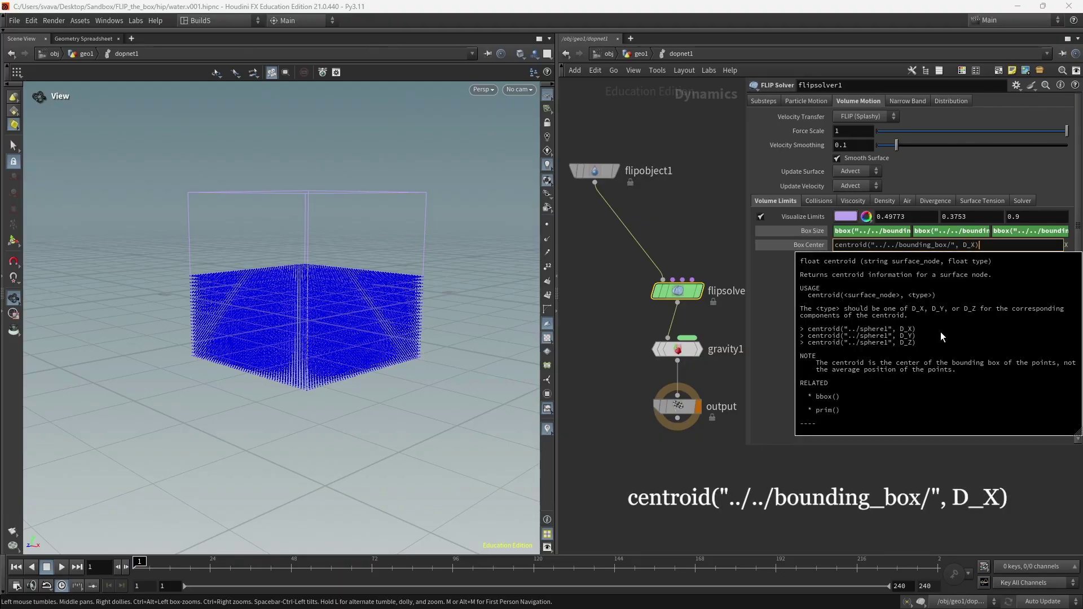
{"action": "key", "text": "Tab"}
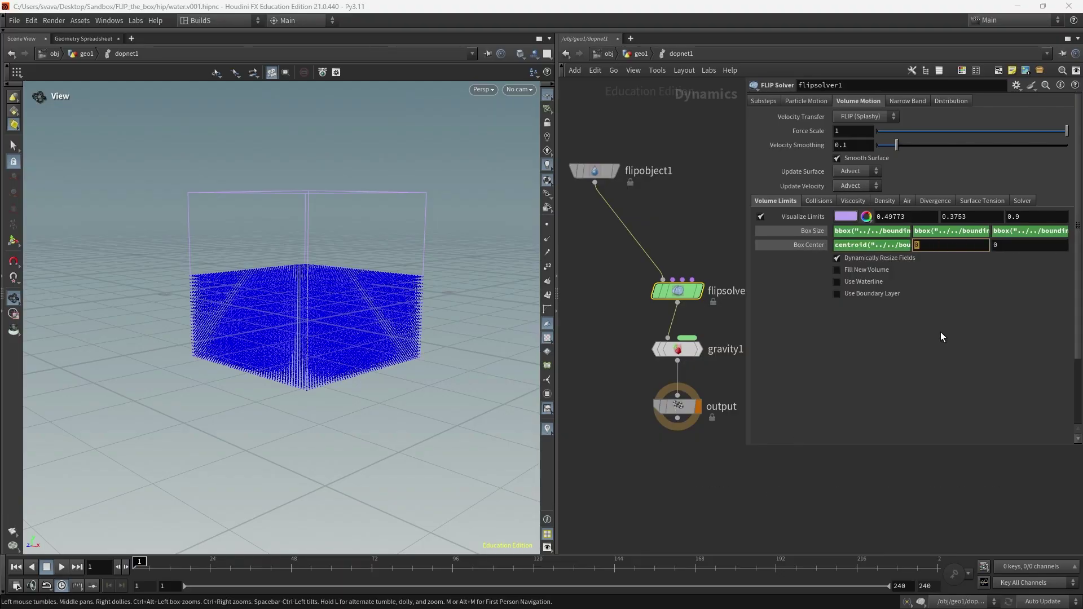
Reuse the centroid expression for the Y and Z Box Center, changing its type to D_Y and D_Z respectively.
{"action": "type", "text": "centroid(\"../../bounding_box/\", D_Y)"}
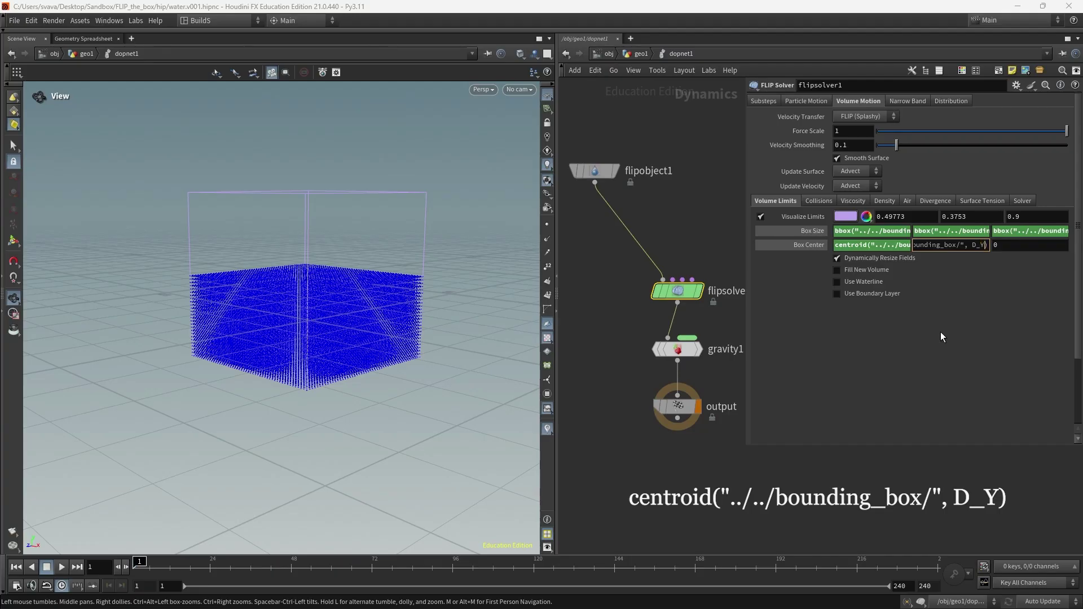
{"action": "key", "text": "Tab"}
{"action": "type", "text": "centroid(\"../../bounding_box/\", D_X)"}
{"action": "key", "text": "Left"}
{"action": "key", "text": "BackSpace"}
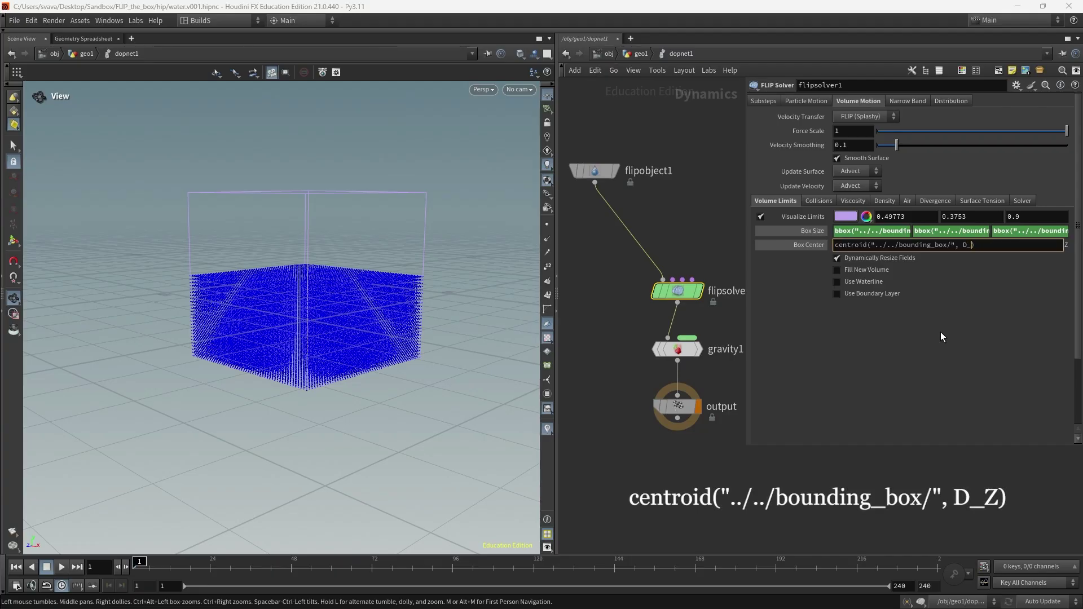
{"action": "type", "text": "Z"}
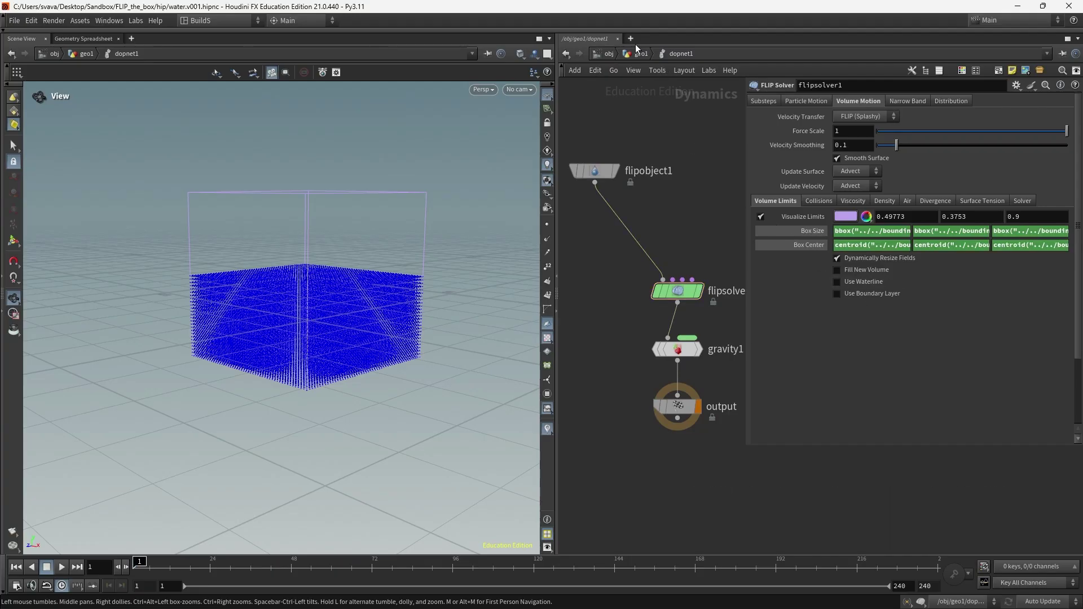
Show the evaluated Box Size and Box Center values and play the simulation to check the limits, rewinding to the first frame.
{"action": "left_click", "coordinate": [640, 53]}
{"action": "mouse_move", "coordinate": [694, 119]}
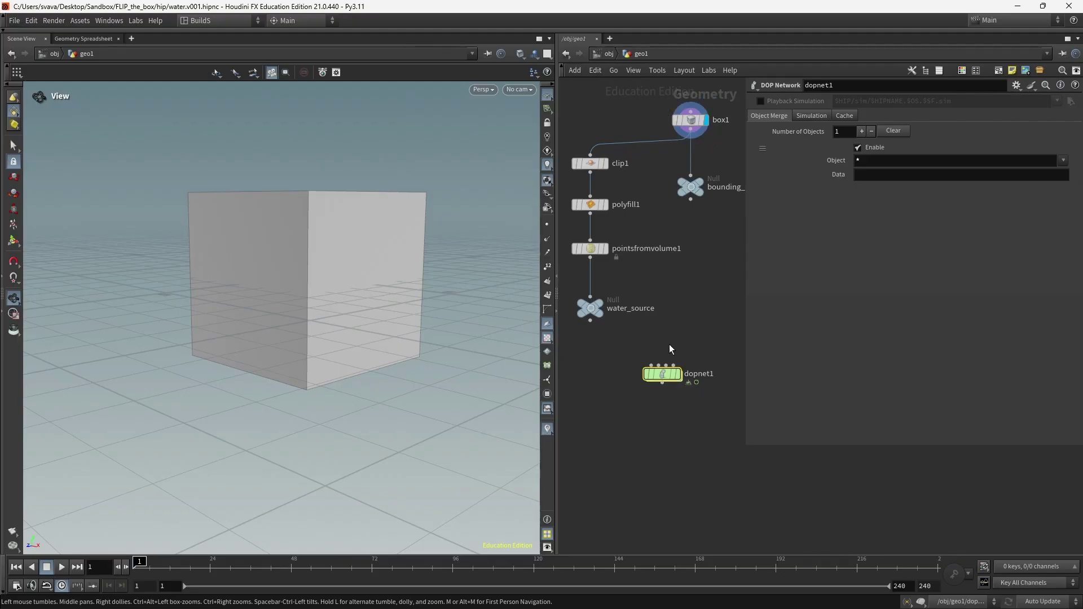
{"action": "double_click", "coordinate": [664, 374]}
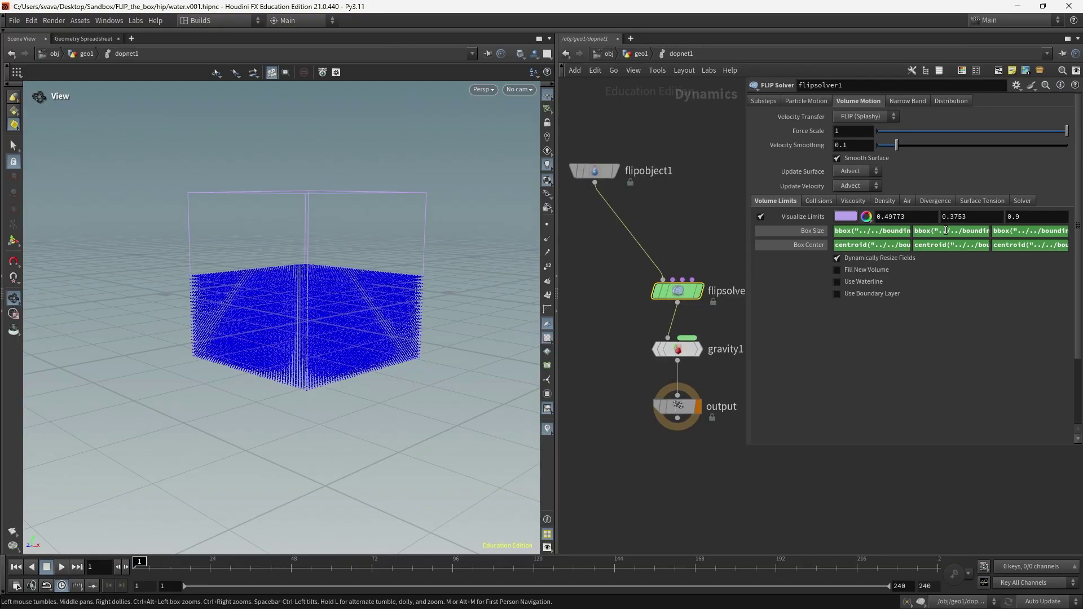
{"action": "middle_click", "coordinate": [814, 232], "text": "ctrl"}
{"action": "middle_click", "coordinate": [810, 246], "text": "ctrl"}
{"action": "key", "text": "Up"}
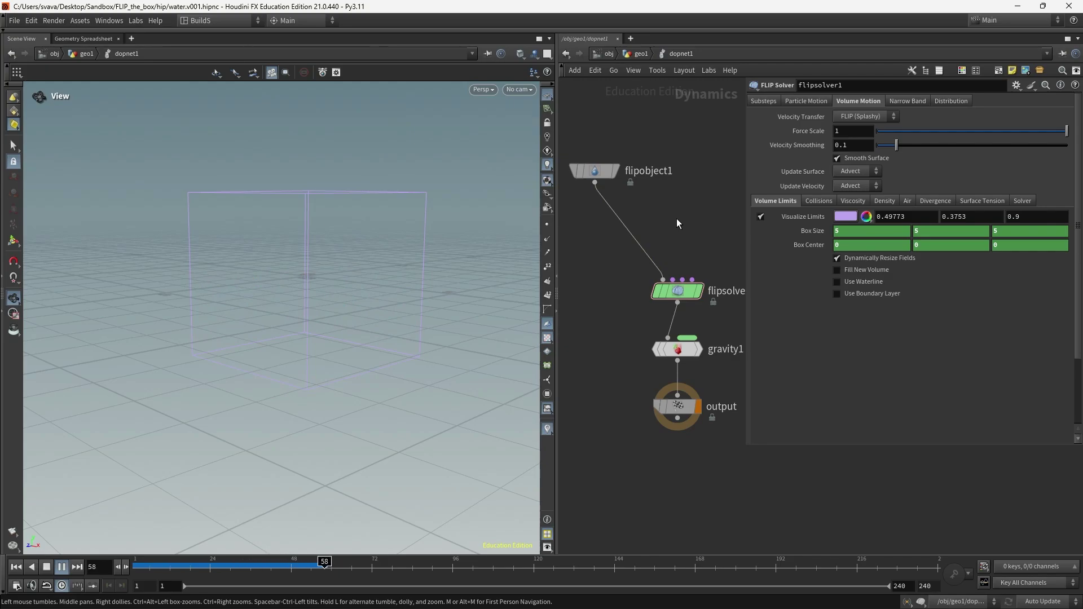
{"action": "key", "text": "ctrl+Up"}
Enable Closed Boundaries on flipobject1 and make more room for the node network.
{"action": "left_click", "coordinate": [595, 171]}
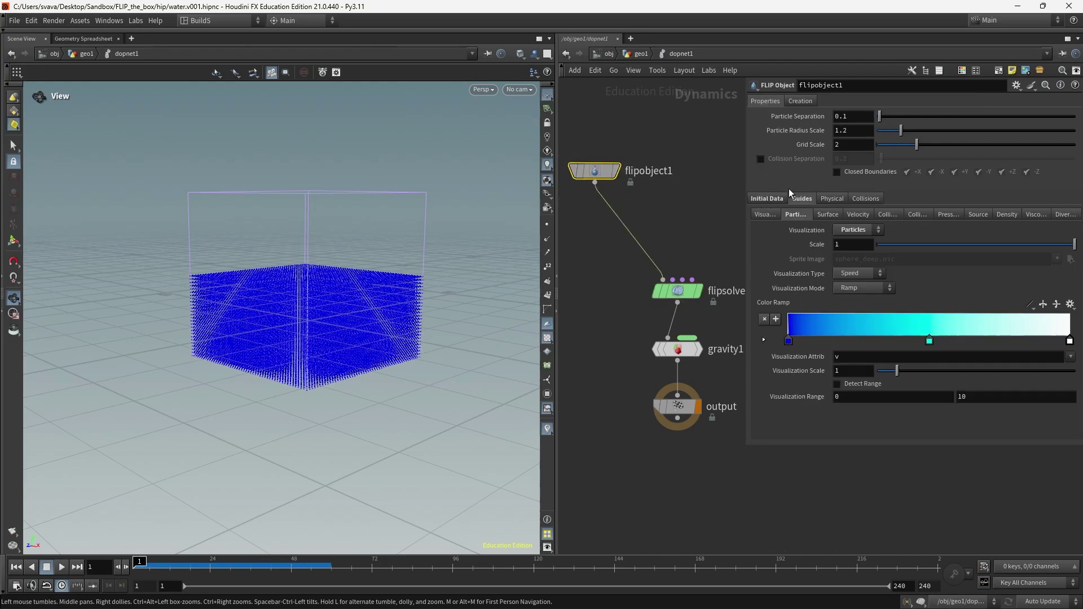
{"action": "left_click", "coordinate": [837, 171]}
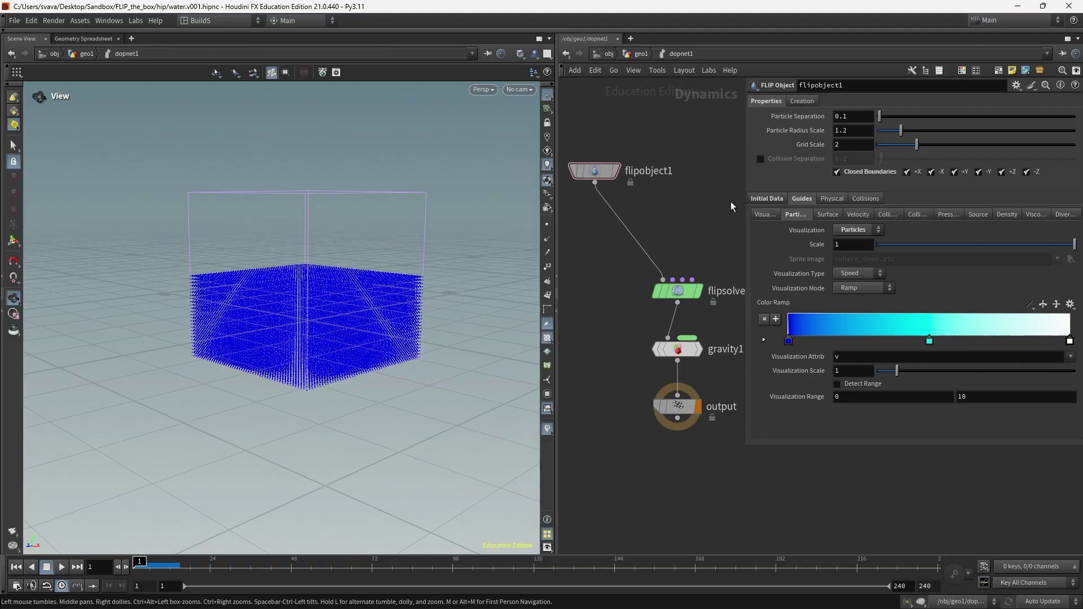
{"action": "left_click_drag", "start_coordinate": [730, 202], "coordinate": [879, 233]}
In geo1, place alembic1 beside the box chain, display water_source and set box1's Center Y to 1.5.
{"action": "left_click", "coordinate": [655, 54]}
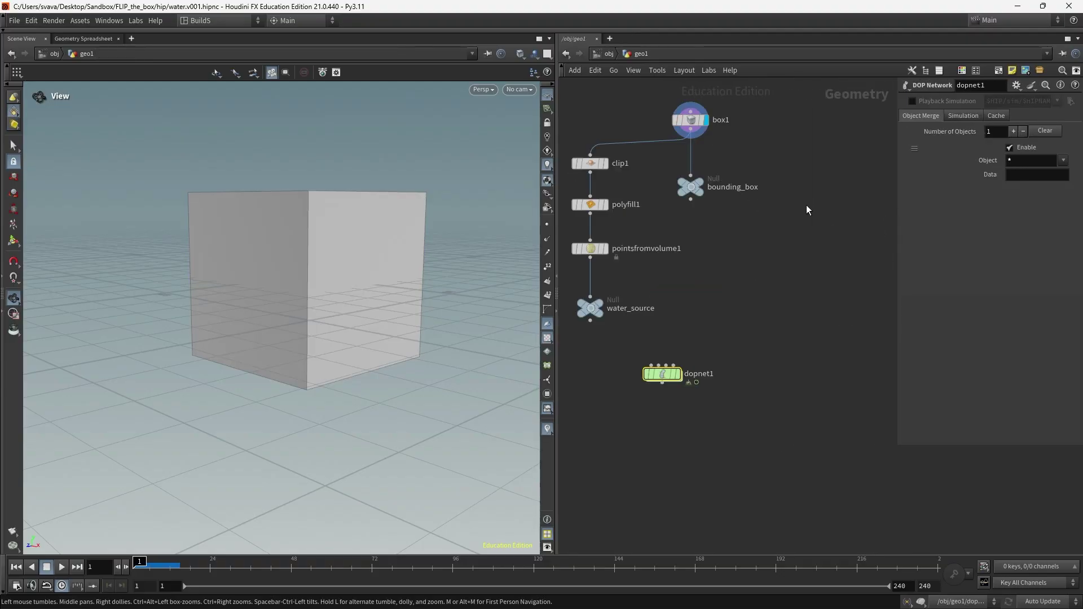
{"action": "left_click_drag", "start_coordinate": [828, 100], "coordinate": [790, 149]}
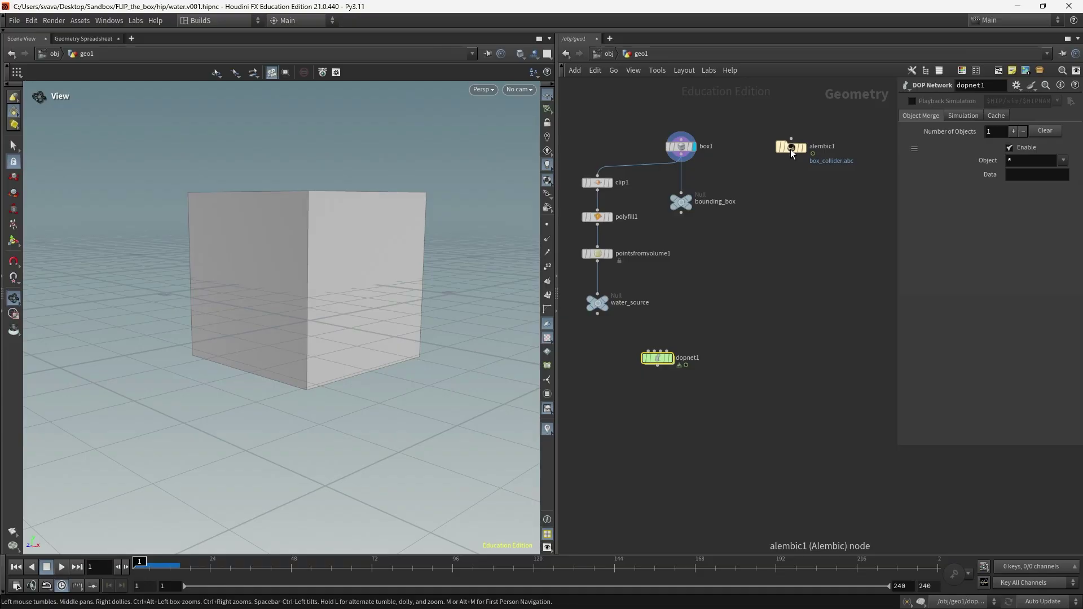
{"action": "left_click", "coordinate": [606, 297]}
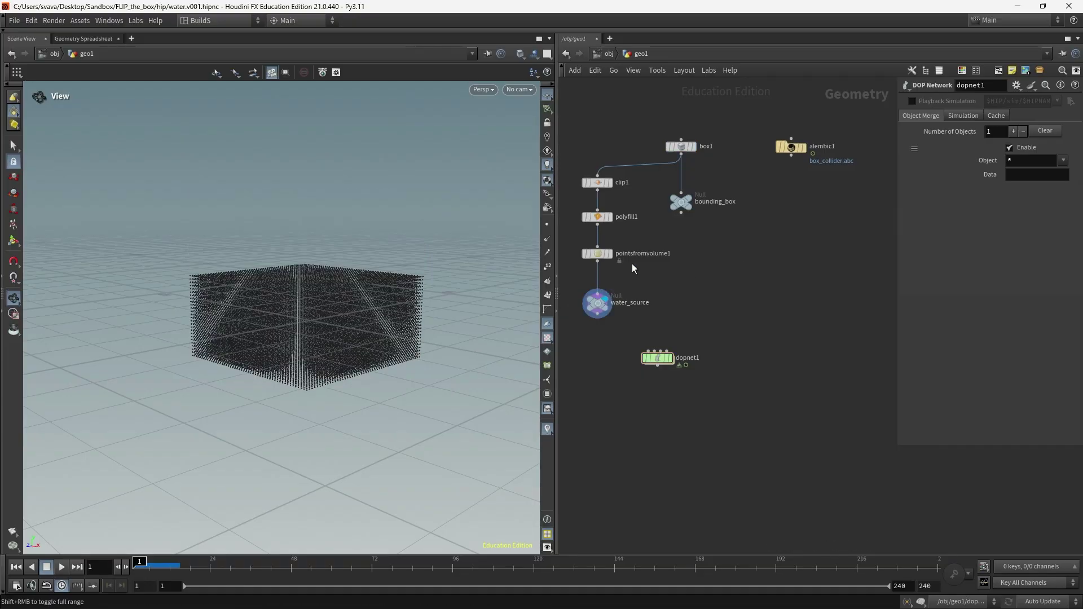
{"action": "left_click", "coordinate": [690, 146]}
{"action": "middle_click_drag", "start_coordinate": [1021, 156], "coordinate": [1082, 137]}
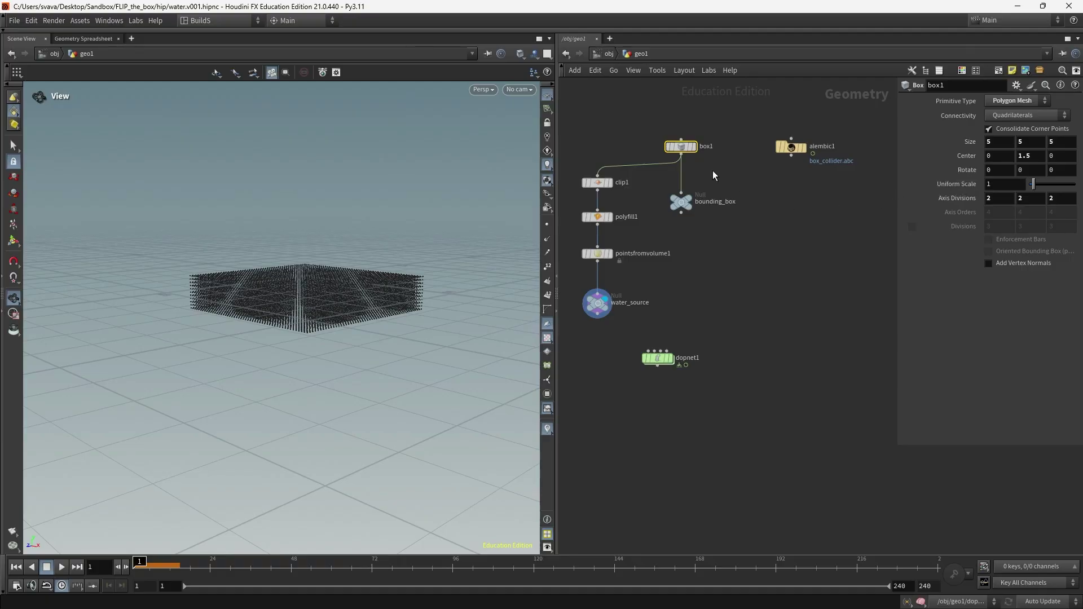
Template box1 and alembic1 over the water source, and play the collider animation to frame 37 to compare their positions.
{"action": "left_click", "coordinate": [690, 148]}
{"action": "left_click", "coordinate": [802, 147]}
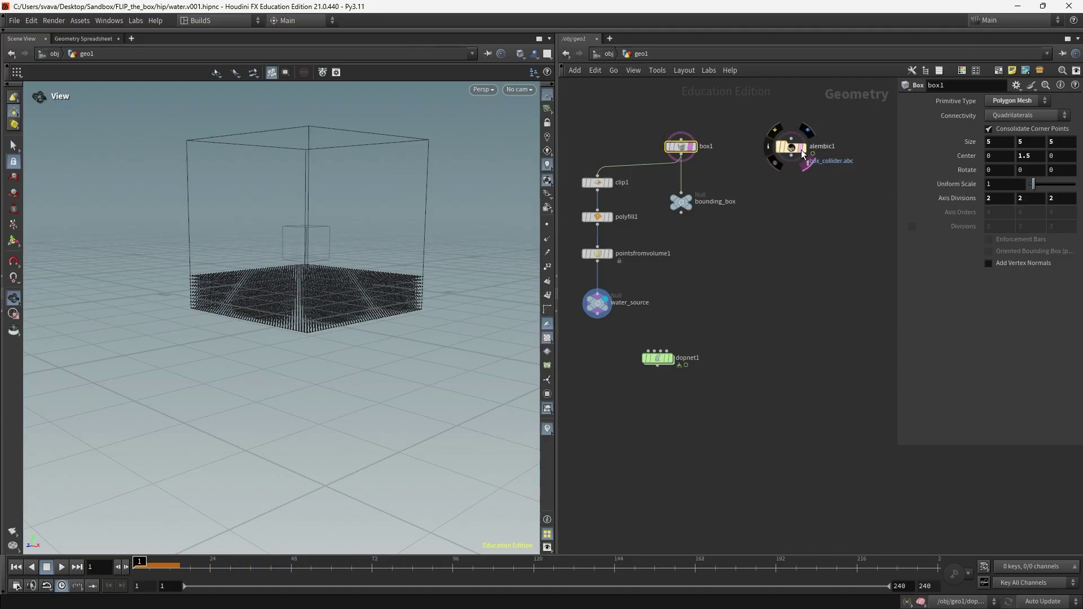
{"action": "key", "text": "Up"}
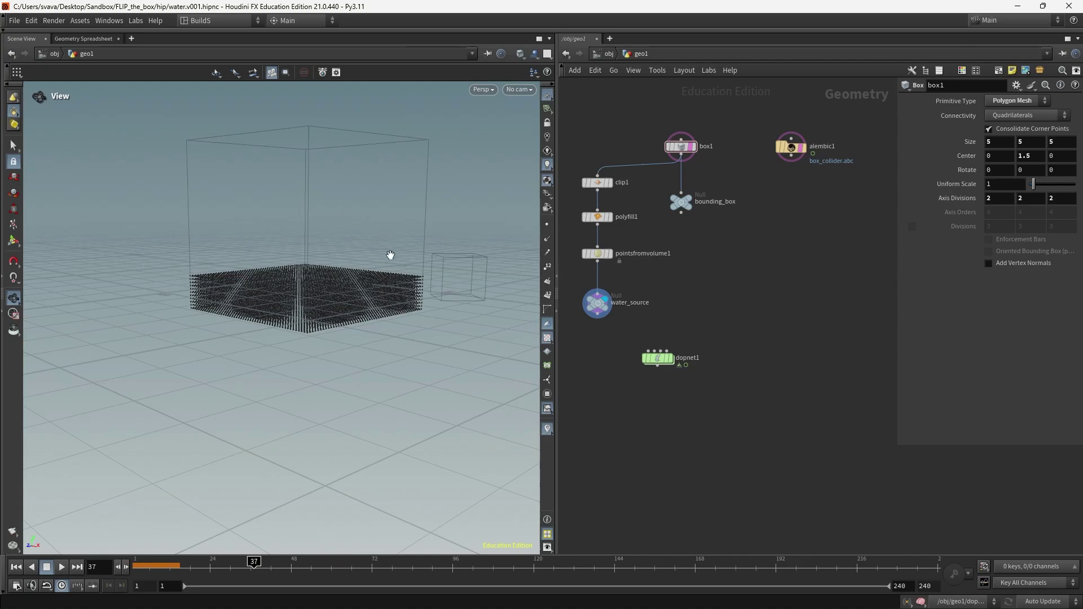
{"action": "left_click_drag", "start_coordinate": [404, 254], "coordinate": [463, 247]}
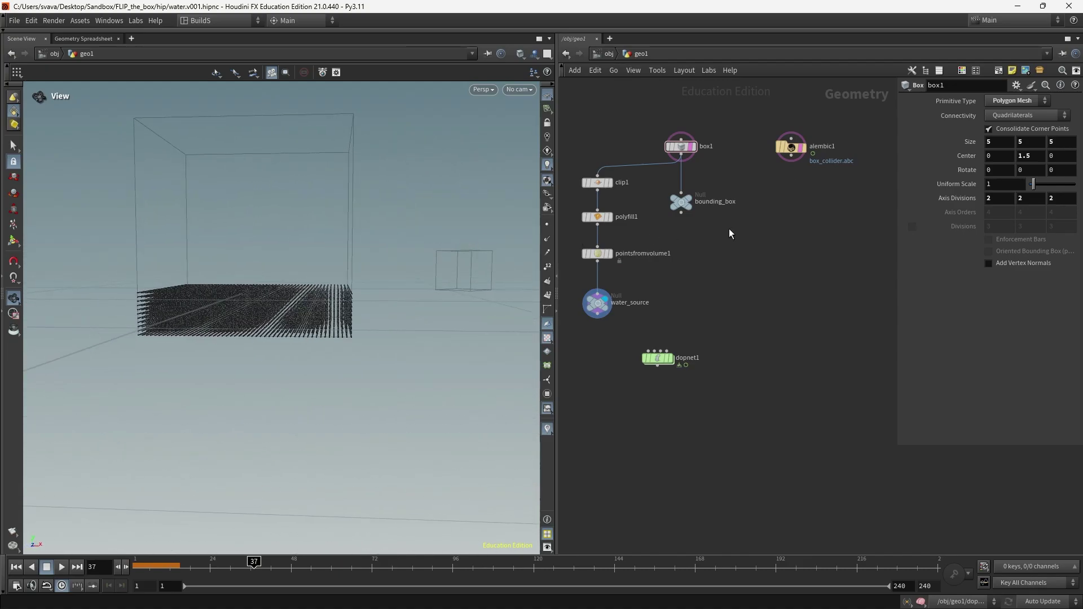
Add a Transform node below alembic1 and connect alembic1 to it.
{"action": "key", "text": "Tab"}
{"action": "type", "text": "tra"}
{"action": "key", "text": "Return"}
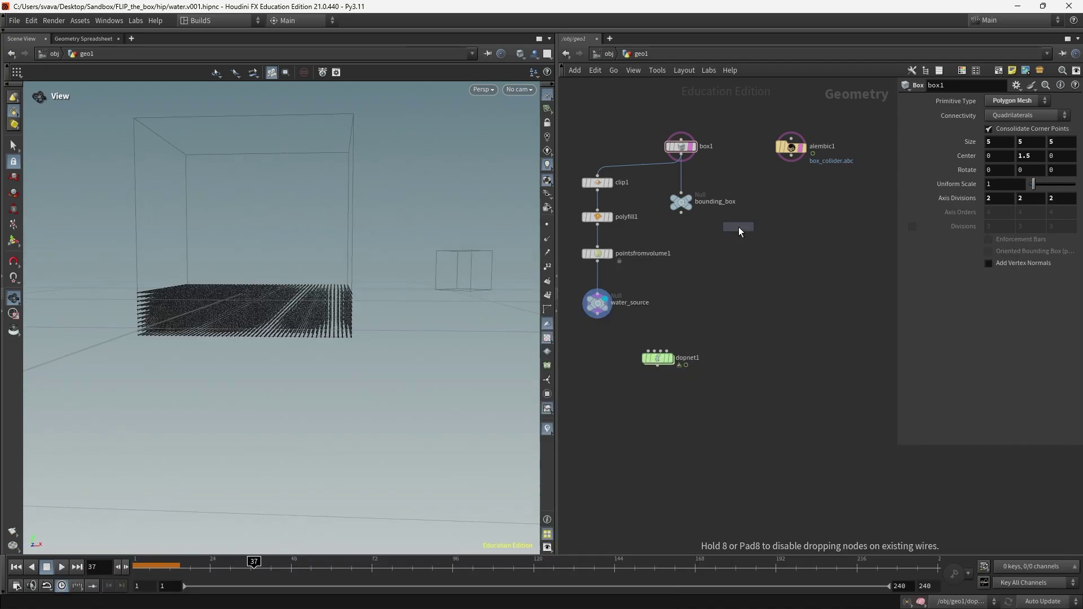
{"action": "left_click", "coordinate": [793, 212]}
{"action": "left_click_drag", "start_coordinate": [791, 163], "coordinate": [795, 216]}
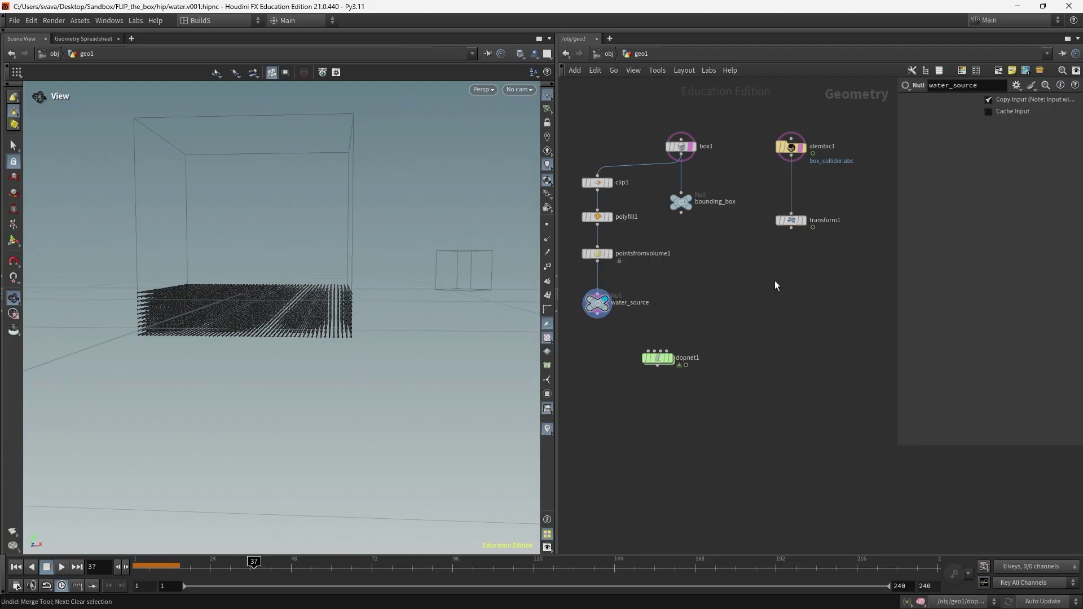
Merge the outputs of pointsfromvolume1 and transform1 in a new Merge node and display the result.
{"action": "key", "text": "Tab"}
{"action": "type", "text": "merge"}
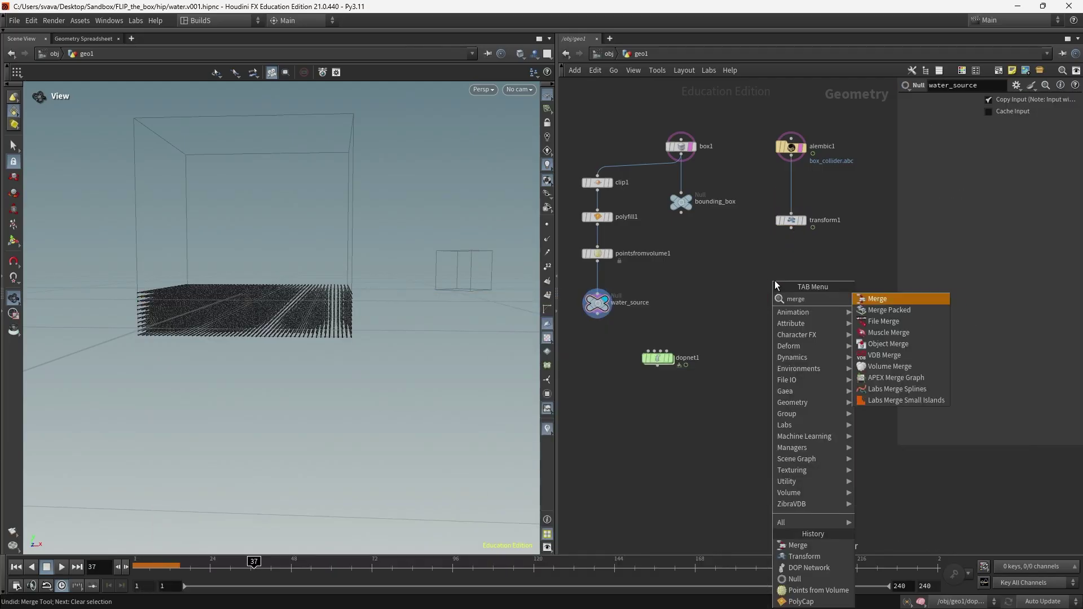
{"action": "key", "text": "Return"}
{"action": "left_click", "coordinate": [726, 290]}
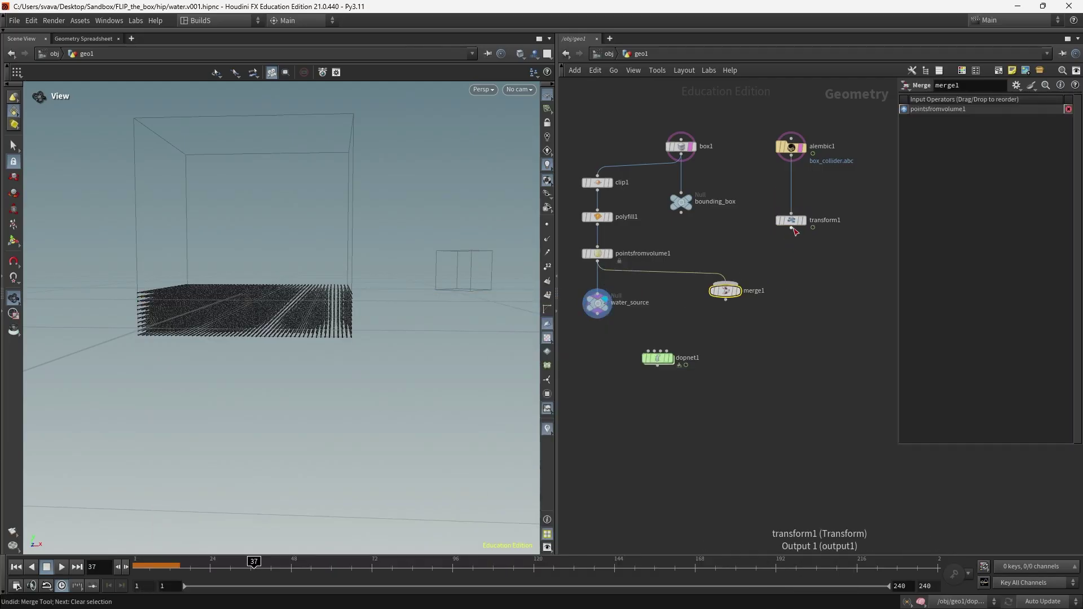
{"action": "left_click_drag", "start_coordinate": [792, 228], "coordinate": [740, 284]}
{"action": "left_click", "coordinate": [753, 283]}
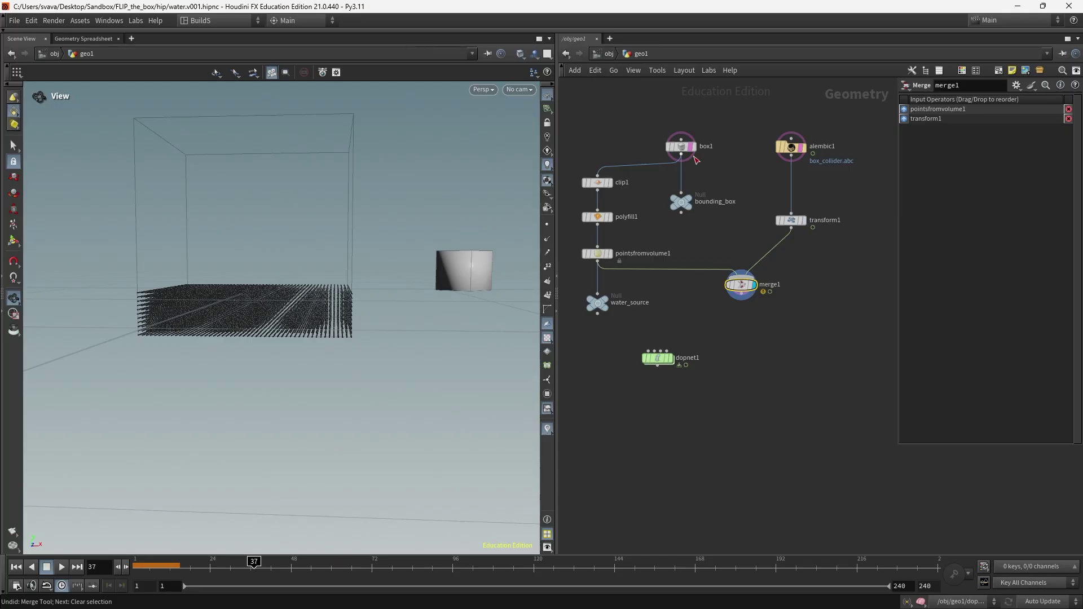
Translate the collider in transform1 by -5.3 in X and -0.5 in Y so it sits in the water.
{"action": "left_click", "coordinate": [813, 230]}
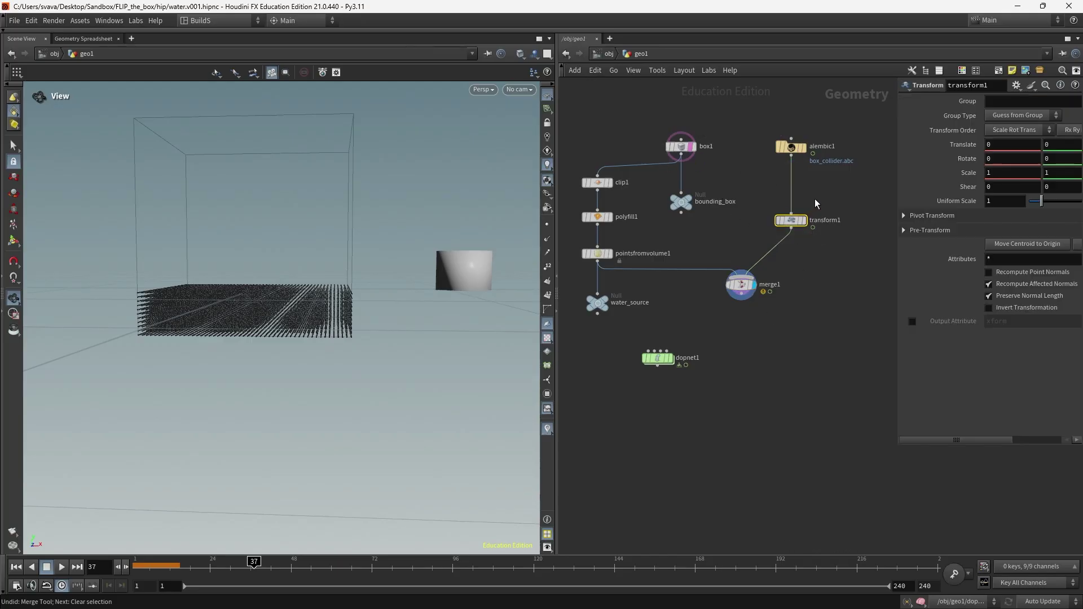
{"action": "left_click_drag", "start_coordinate": [898, 198], "coordinate": [857, 194]}
{"action": "middle_click_drag", "start_coordinate": [956, 144], "coordinate": [1038, 149]}
{"action": "left_click_drag", "start_coordinate": [367, 254], "coordinate": [394, 262]}
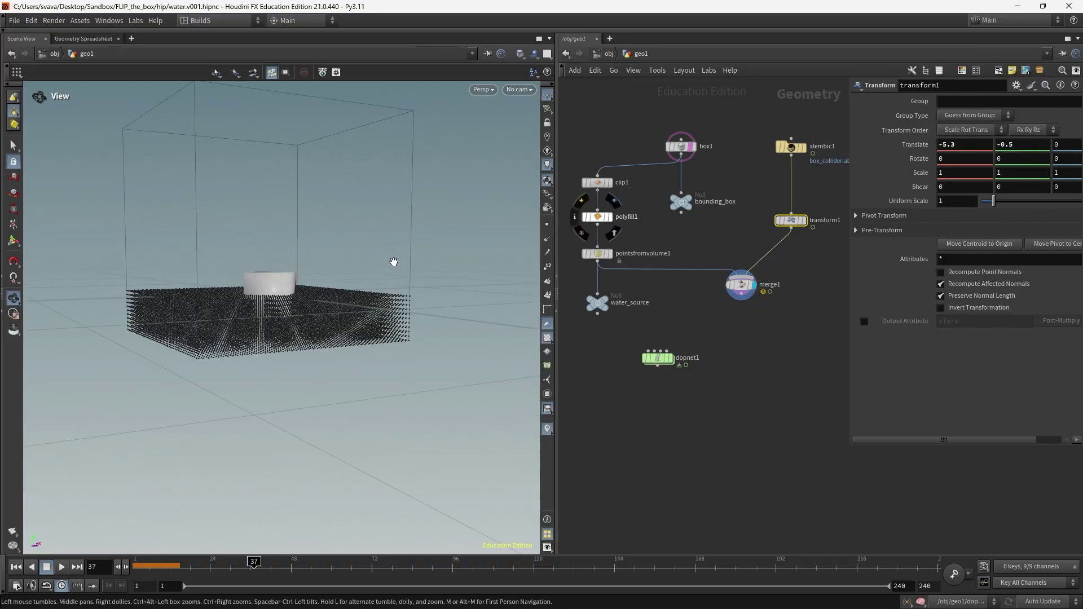
Play the animation from the first frame to check the collider's path through the water, rewinding at the end.
{"action": "key", "text": "ctrl+Up"}
{"action": "key", "text": "Up"}
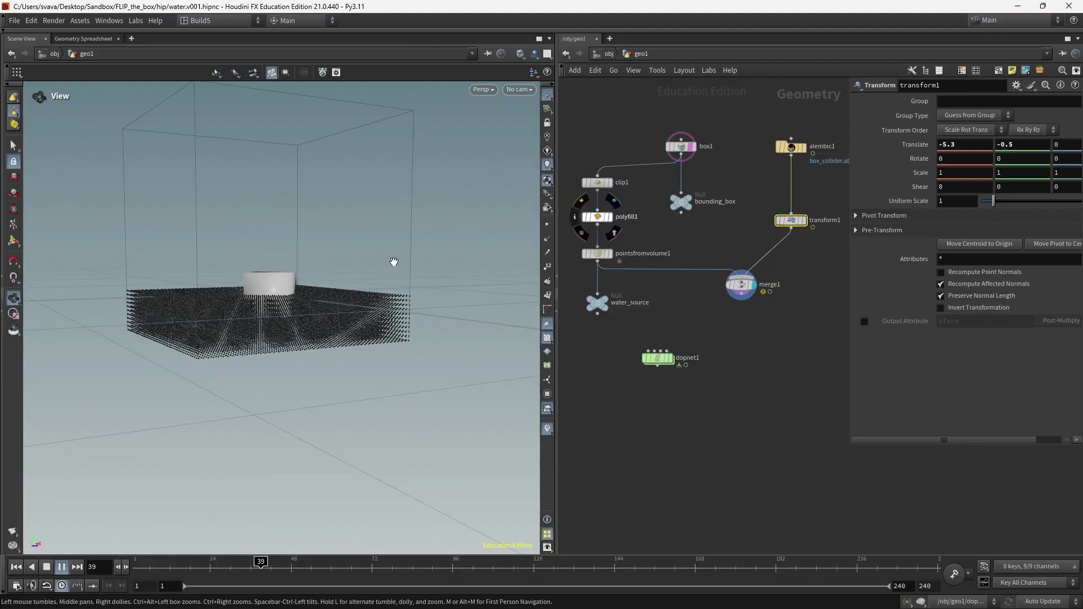
{"action": "key", "text": "ctrl+Up"}
Move transform1 closer below alembic1 and inspect its node information.
{"action": "middle_click_drag", "start_coordinate": [771, 239], "coordinate": [723, 228]}
{"action": "left_click_drag", "start_coordinate": [724, 220], "coordinate": [725, 175]}
{"action": "left_click", "coordinate": [701, 174]}
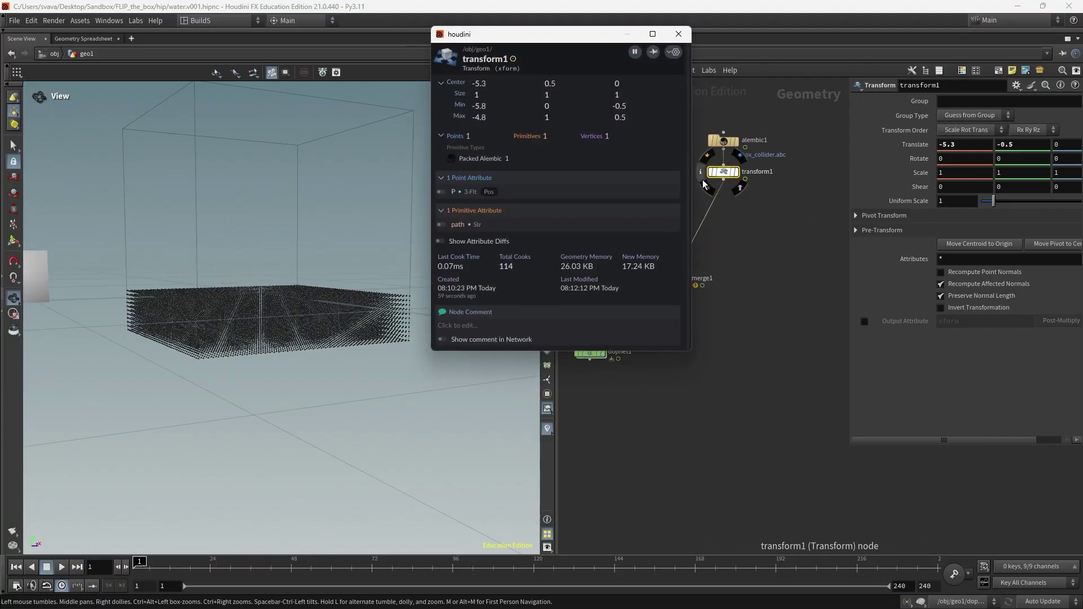
{"action": "left_click", "coordinate": [678, 34]}
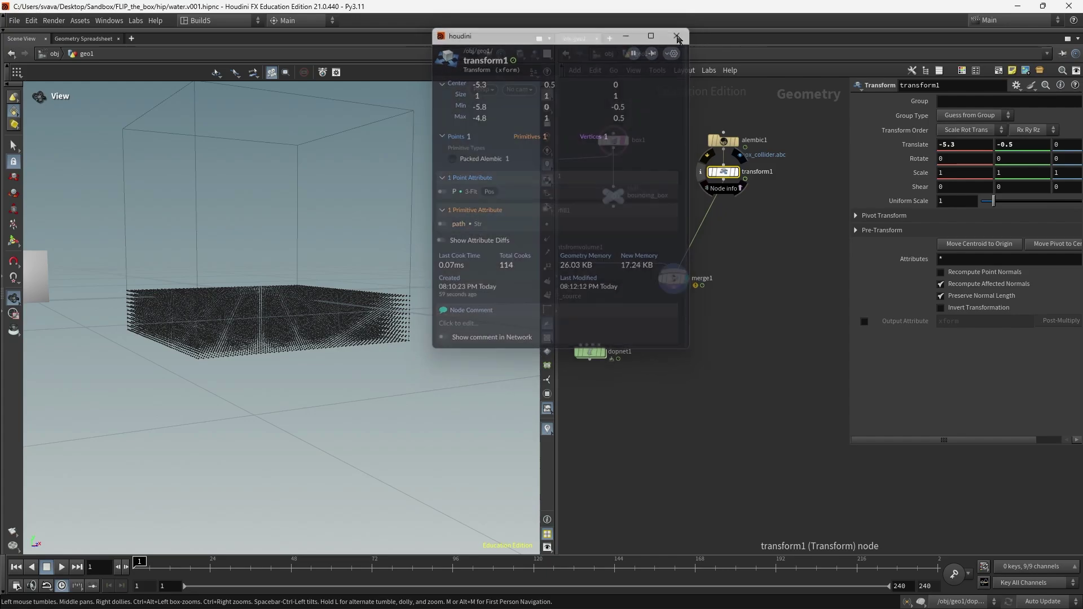
Add an Unpack node after transform1, place it close below, and display its output.
{"action": "key", "text": "Tab"}
{"action": "type", "text": "unp"}
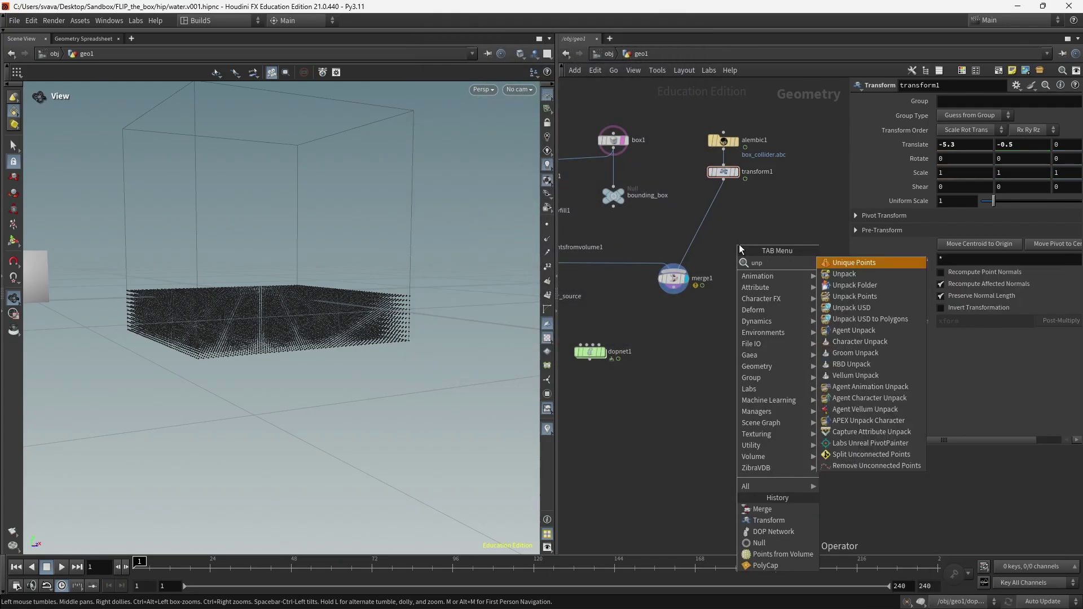
{"action": "key", "text": "Return"}
{"action": "left_click", "coordinate": [724, 228]}
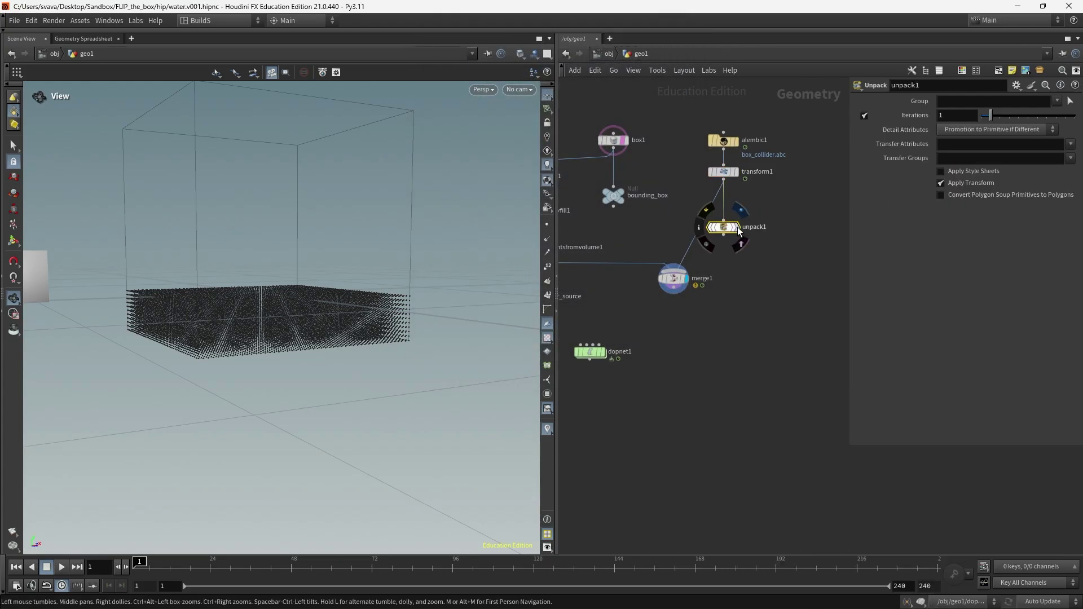
{"action": "left_click_drag", "start_coordinate": [724, 228], "coordinate": [724, 212]}
{"action": "left_click", "coordinate": [699, 213]}
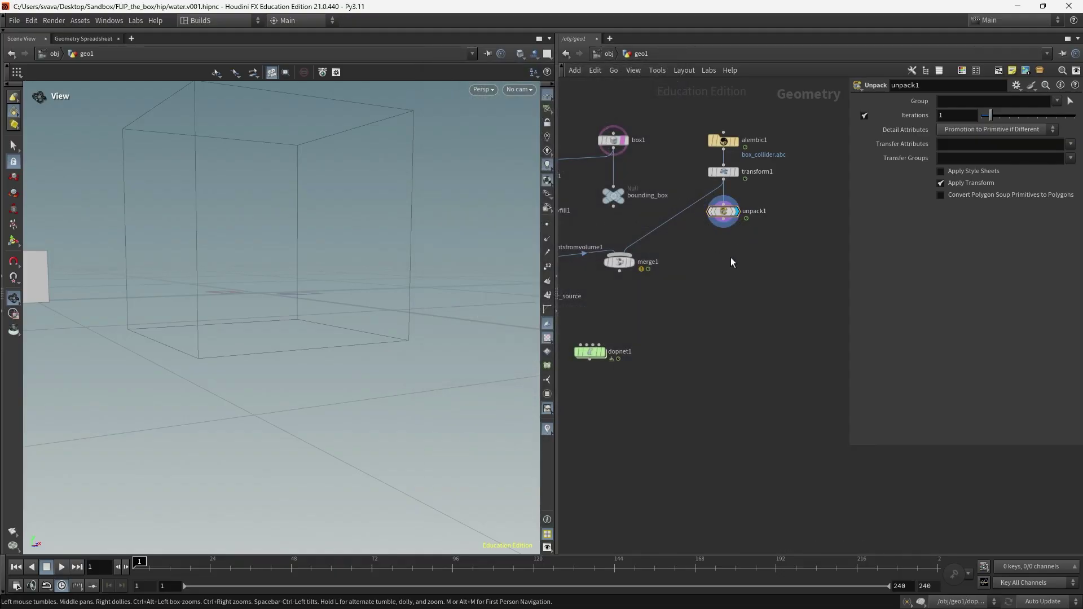
Add an Attribute Delete node below unpack1 with Delete Non Selected enabled, and display its result.
{"action": "key", "text": "Tab"}
{"action": "type", "text": "att d"}
{"action": "key", "text": "Return"}
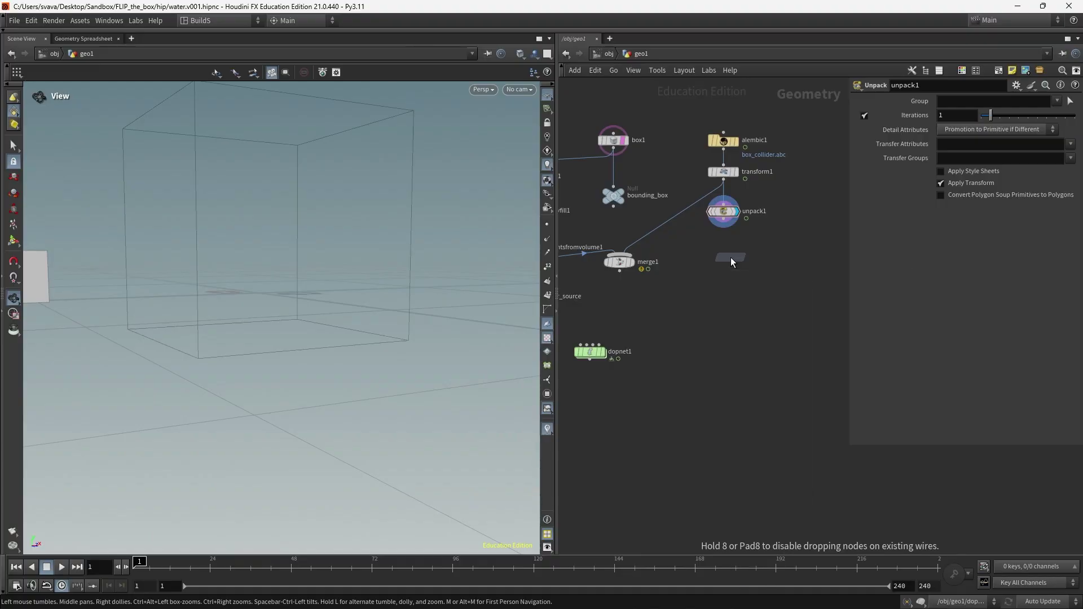
{"action": "left_click", "coordinate": [722, 243]}
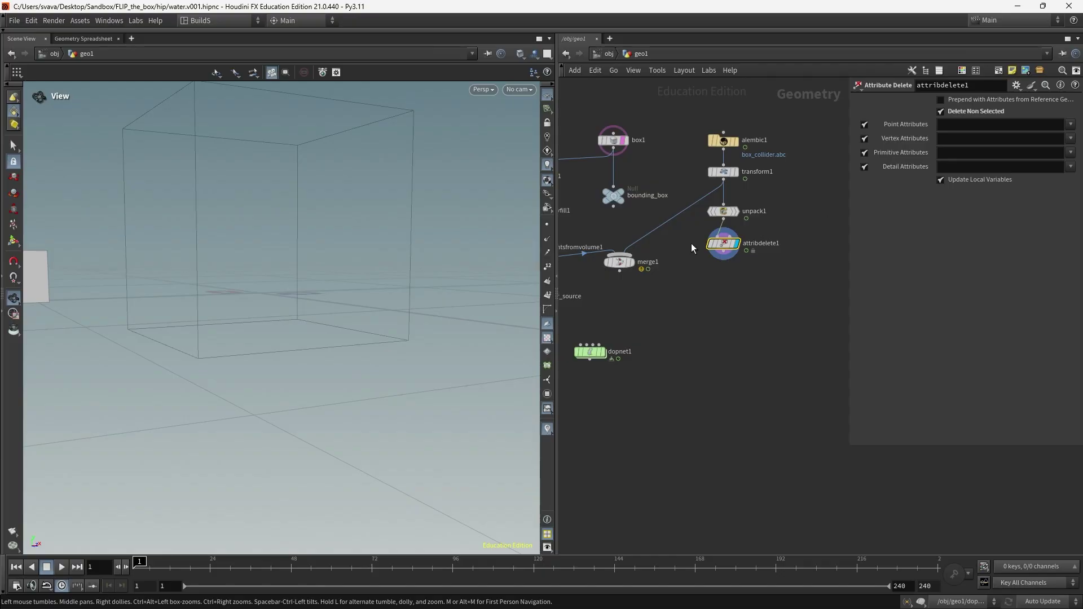
Inspect the remaining attributes in attribdelete1's node information and tidy the spacing of unpack1 and attribdelete1.
{"action": "left_click", "coordinate": [703, 232]}
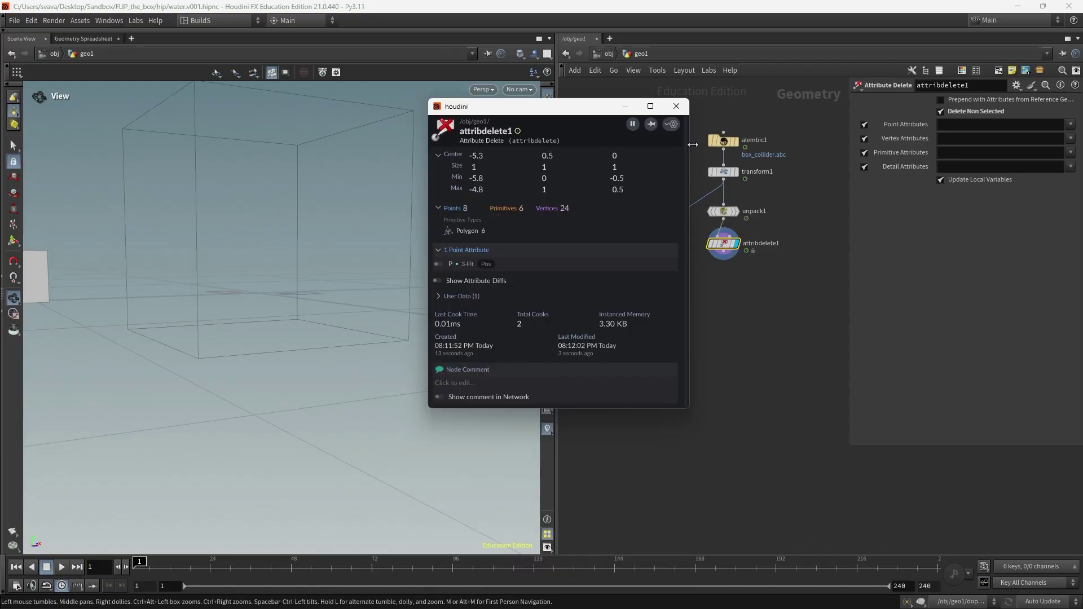
{"action": "left_click", "coordinate": [676, 106]}
{"action": "left_click_drag", "start_coordinate": [724, 211], "coordinate": [724, 203]}
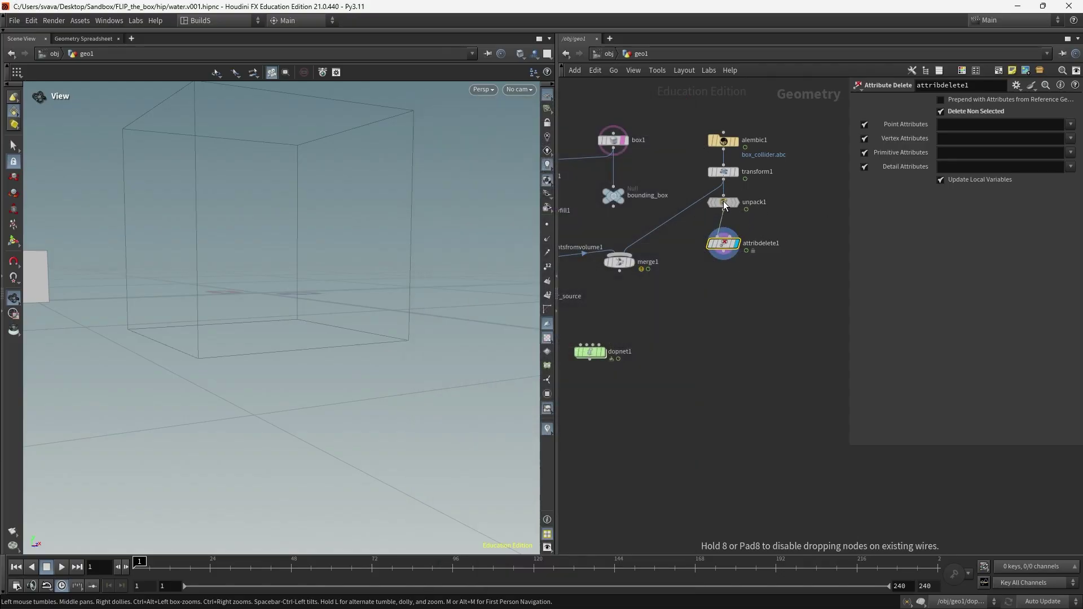
{"action": "left_click_drag", "start_coordinate": [724, 243], "coordinate": [724, 231]}
Add a displayed Trail node after attribdelete1 and set its Result Type to Compute Velocity.
{"action": "key", "text": "Tab"}
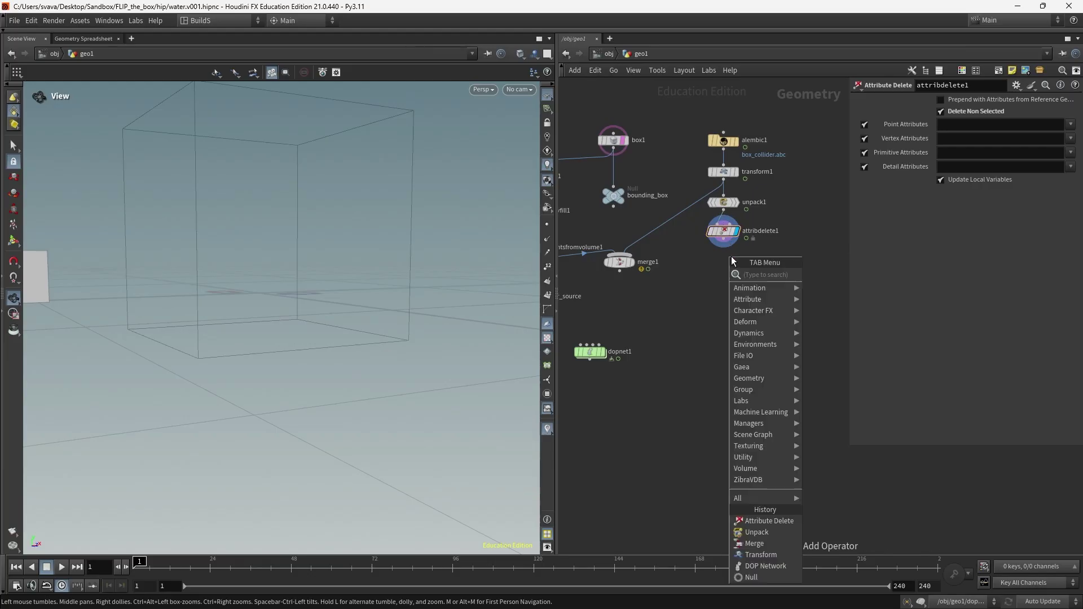
{"action": "type", "text": "trail"}
{"action": "key", "text": "Return"}
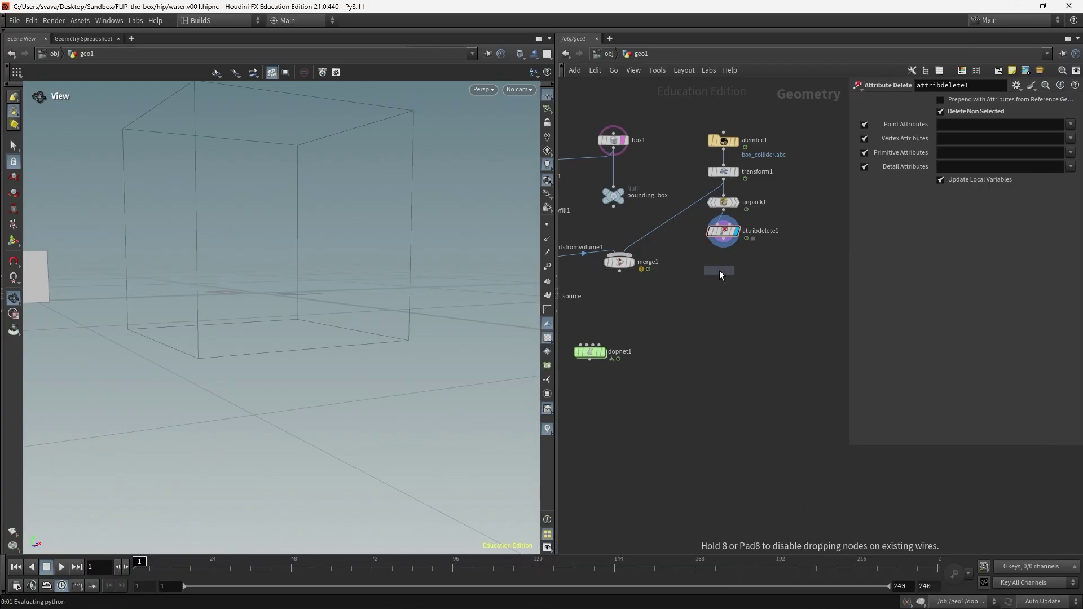
{"action": "left_click", "coordinate": [727, 268]}
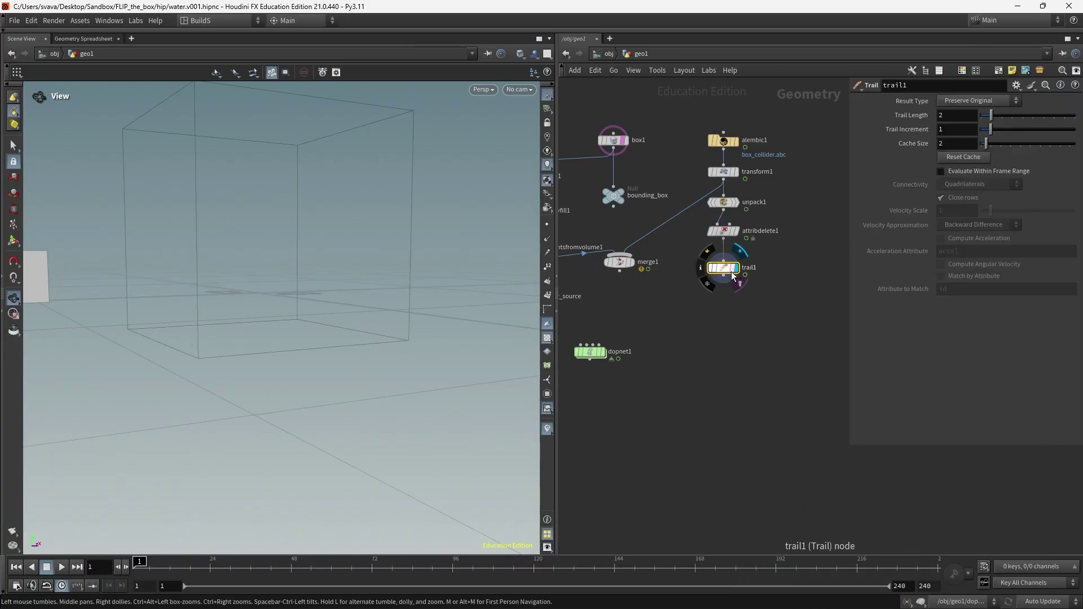
{"action": "left_click_drag", "start_coordinate": [733, 275], "coordinate": [732, 266]}
{"action": "left_click", "coordinate": [969, 101]}
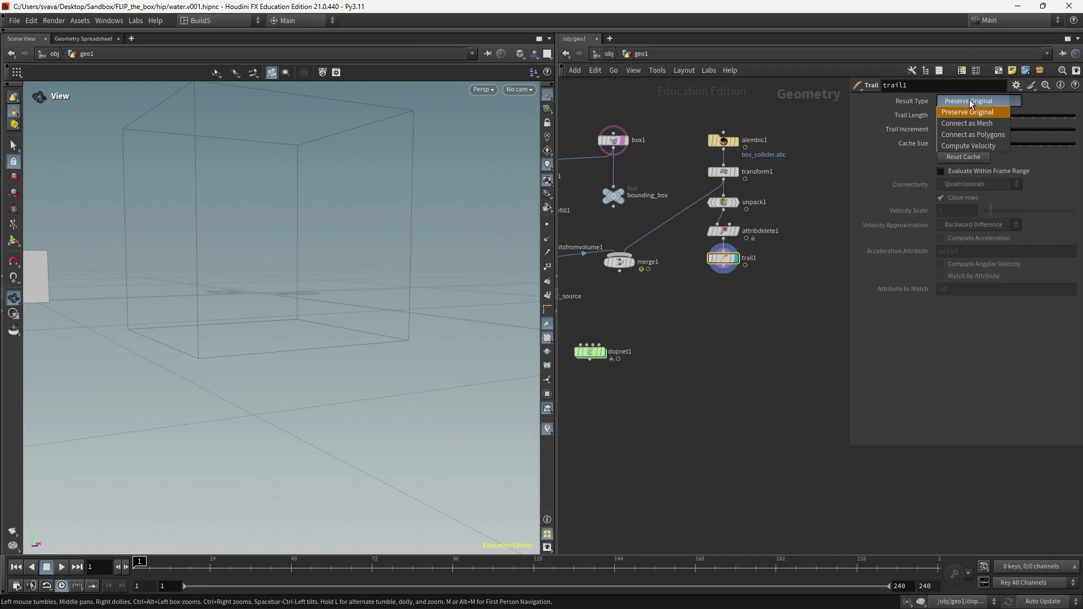
{"action": "left_click", "coordinate": [968, 145]}
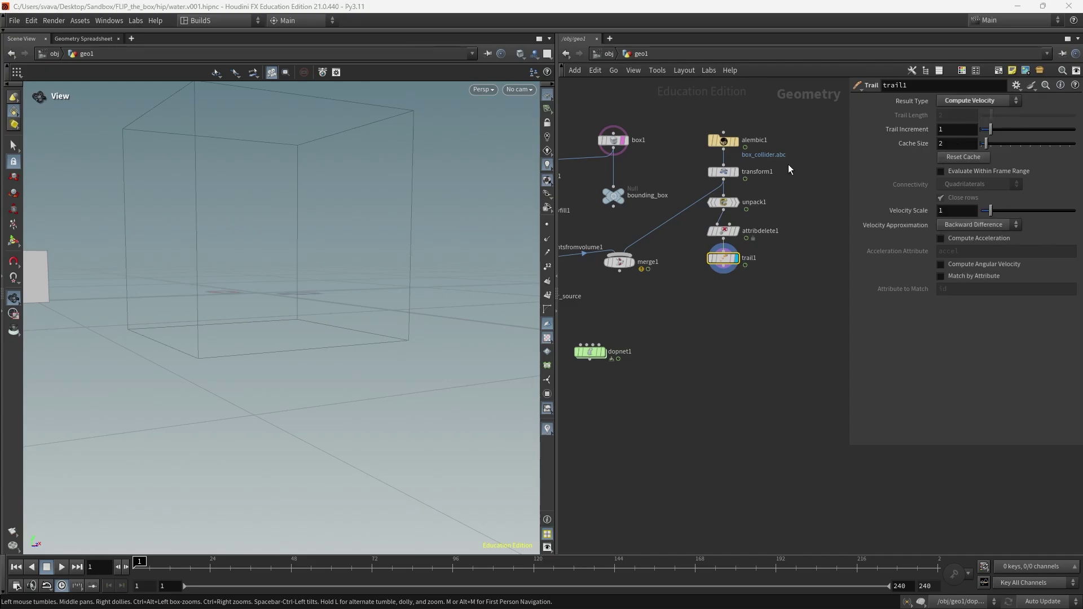
{"action": "left_click", "coordinate": [781, 301]}
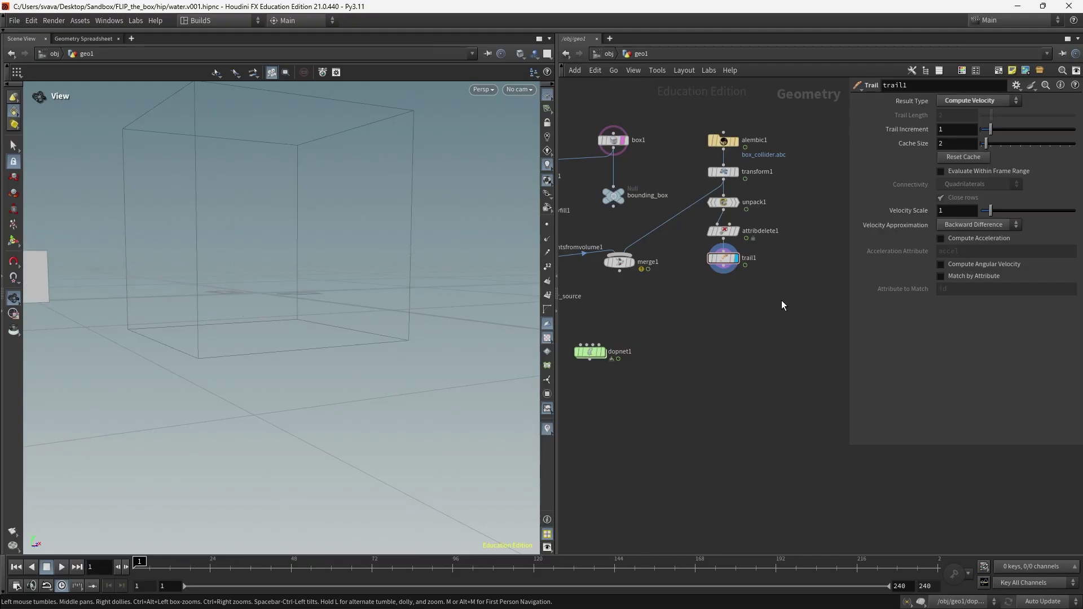
Add a Null node connected below trail1 and name it collide_geo.
{"action": "key", "text": "Tab"}
{"action": "type", "text": "null"}
{"action": "key", "text": "Return"}
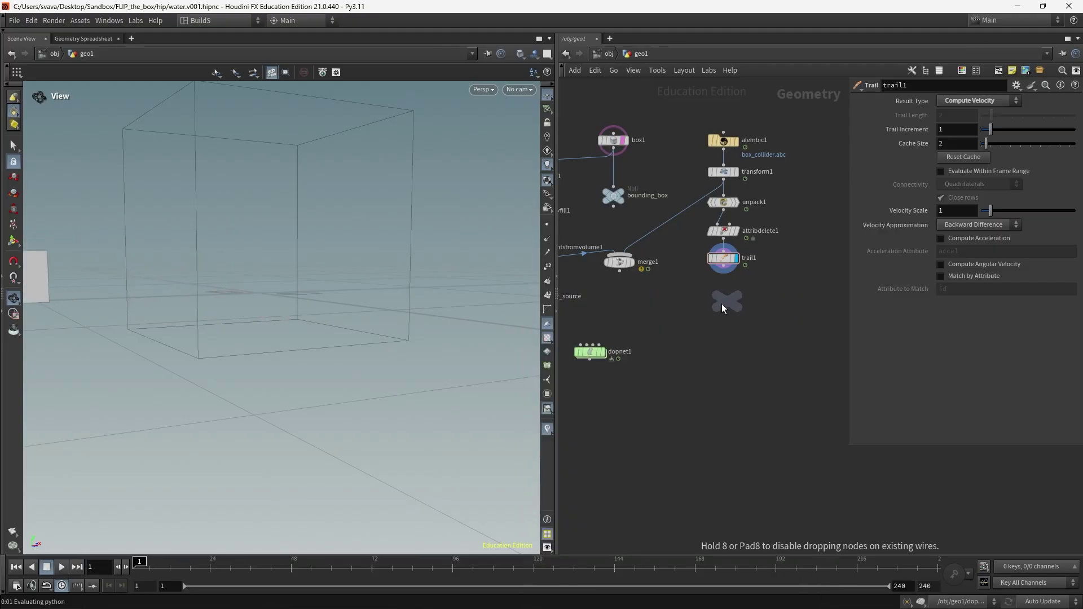
{"action": "left_click", "coordinate": [726, 309]}
{"action": "left_click", "coordinate": [723, 266]}
{"action": "left_click", "coordinate": [724, 298]}
{"action": "key", "text": "F2"}
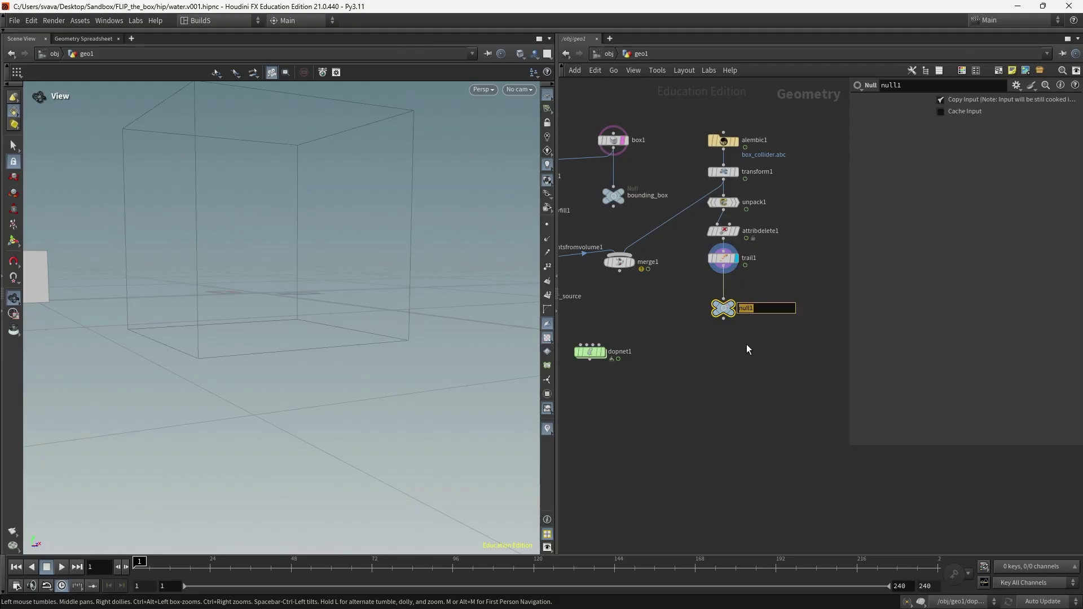
{"action": "type", "text": "collide_geo"}
{"action": "key", "text": "Return"}
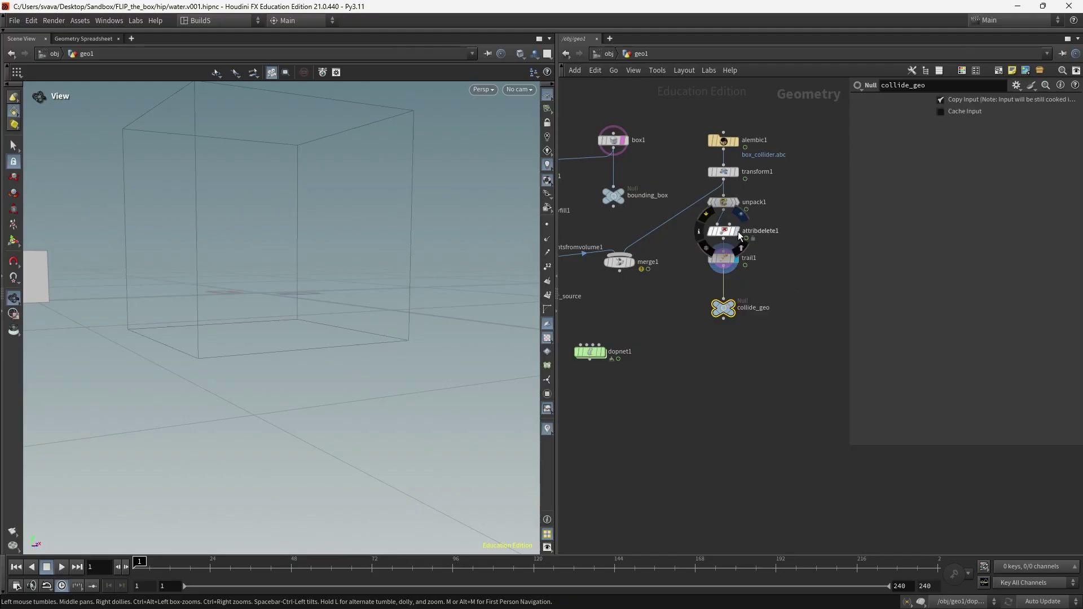
Add a VDB from Polygons node beside trail1, connect attribdelete1's output to it, and display the result.
{"action": "left_click", "coordinate": [736, 231]}
{"action": "middle_click_drag", "start_coordinate": [786, 245], "coordinate": [782, 244]}
{"action": "key", "text": "Tab"}
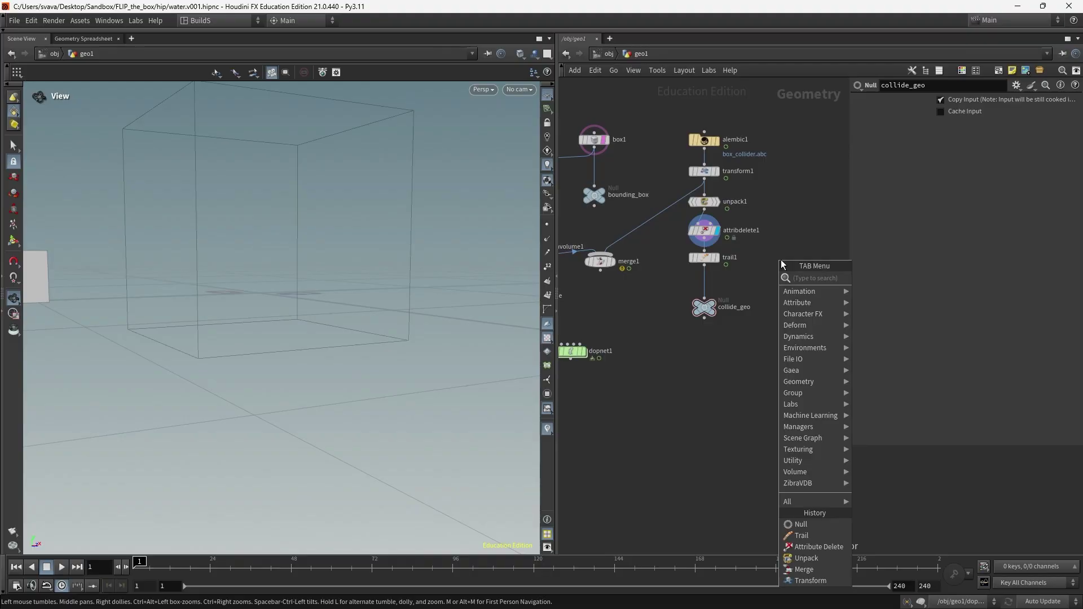
{"action": "type", "text": "vdbfrom"}
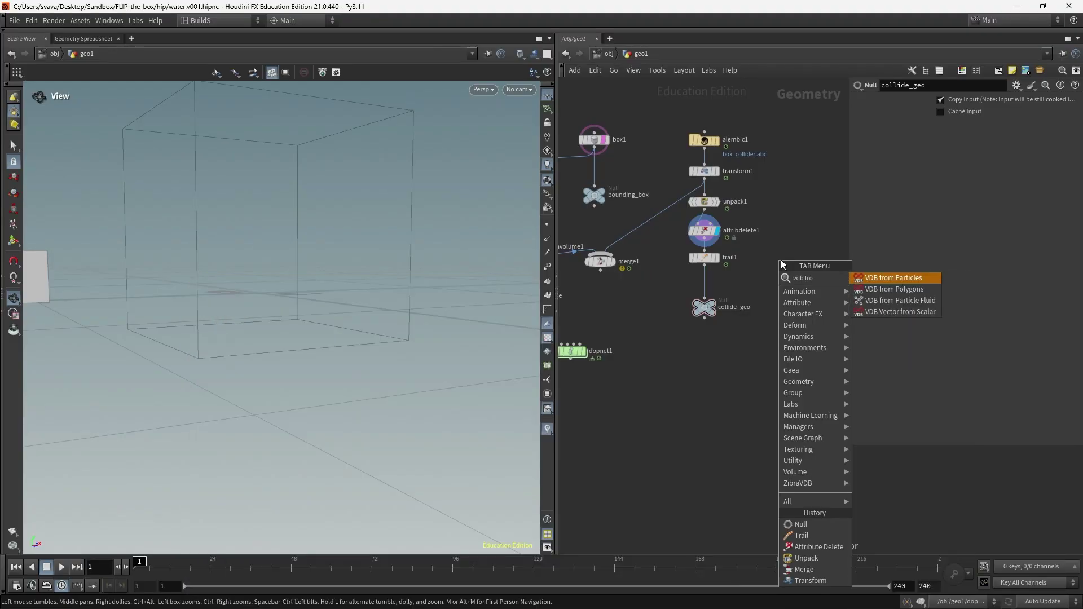
{"action": "key", "text": "Down"}
{"action": "key", "text": "Return"}
{"action": "left_click", "coordinate": [781, 260]}
{"action": "left_click_drag", "start_coordinate": [705, 258], "coordinate": [705, 266]}
{"action": "left_click", "coordinate": [704, 239]}
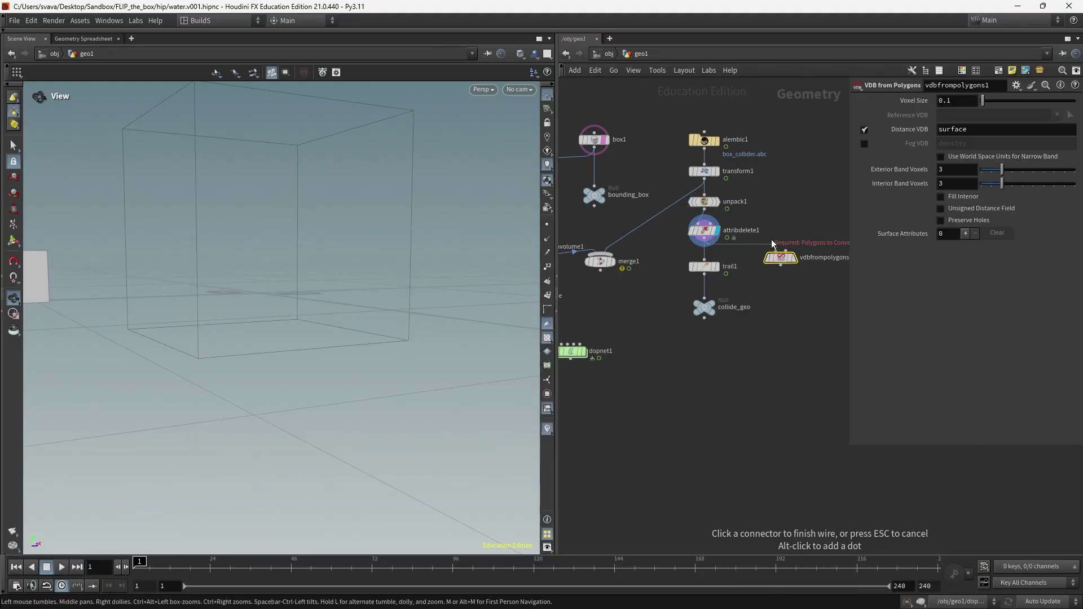
{"action": "left_click", "coordinate": [776, 251]}
{"action": "left_click", "coordinate": [793, 258]}
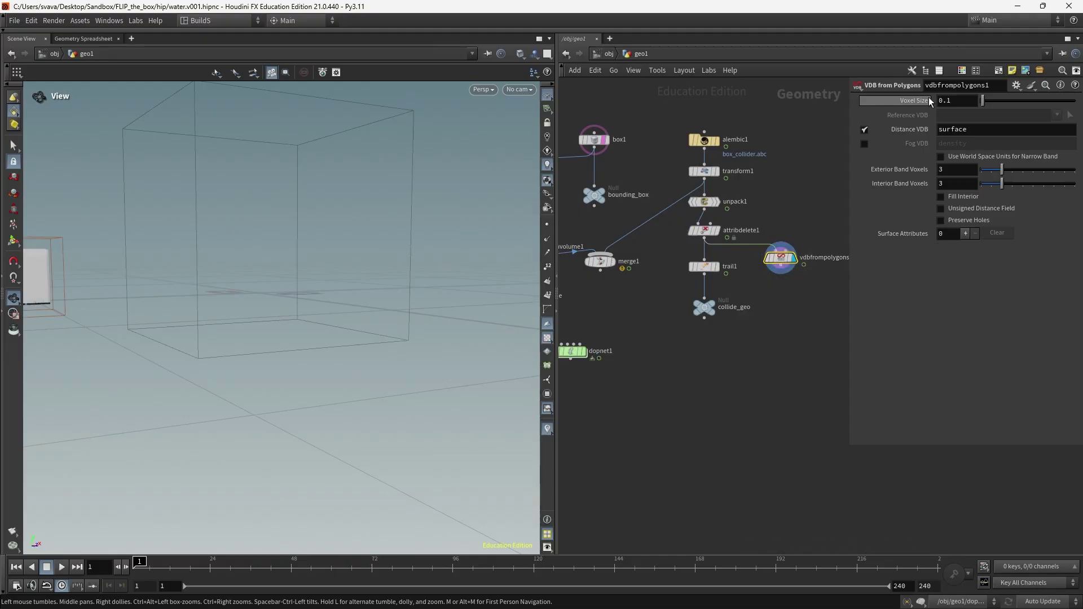
Enter the dopnet1 network and switch the desktop layout to BuildSv.
{"action": "middle_click_drag", "start_coordinate": [766, 323], "coordinate": [794, 310]}
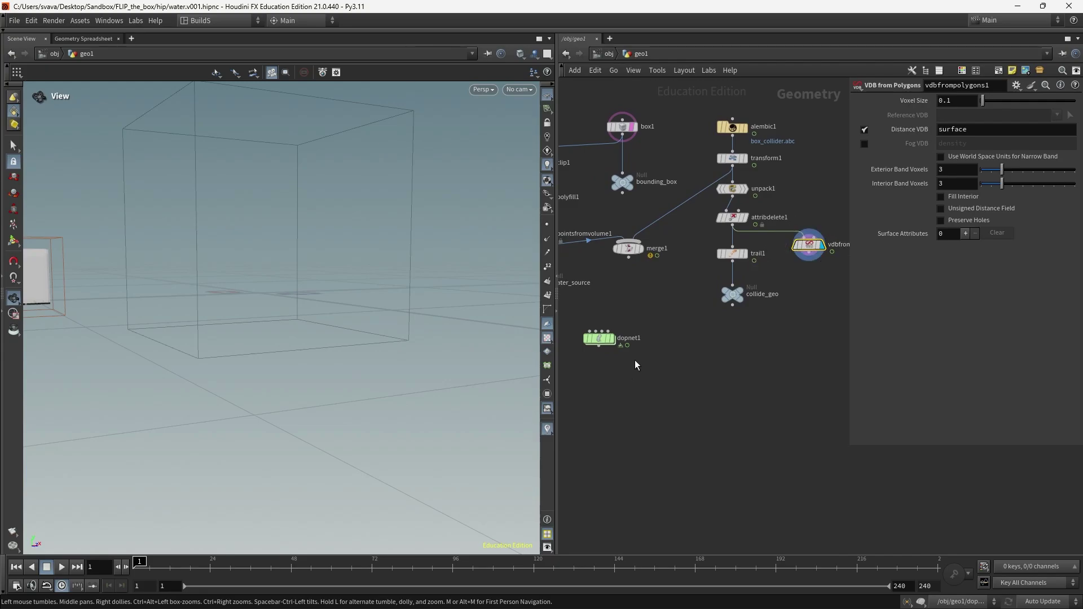
{"action": "double_click", "coordinate": [599, 338]}
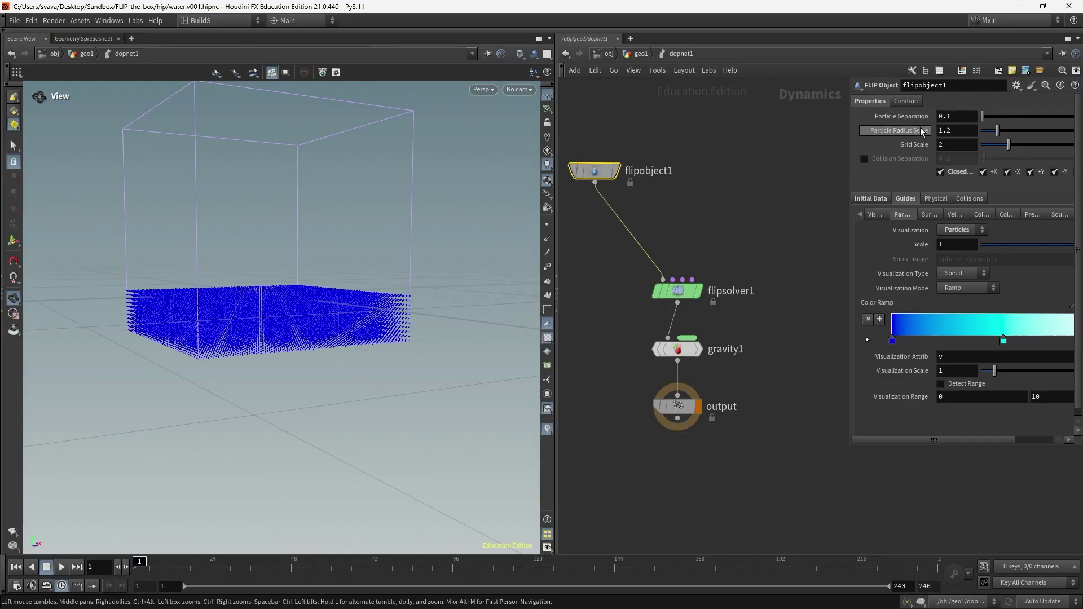
{"action": "left_click", "coordinate": [253, 20]}
{"action": "left_click", "coordinate": [241, 62]}
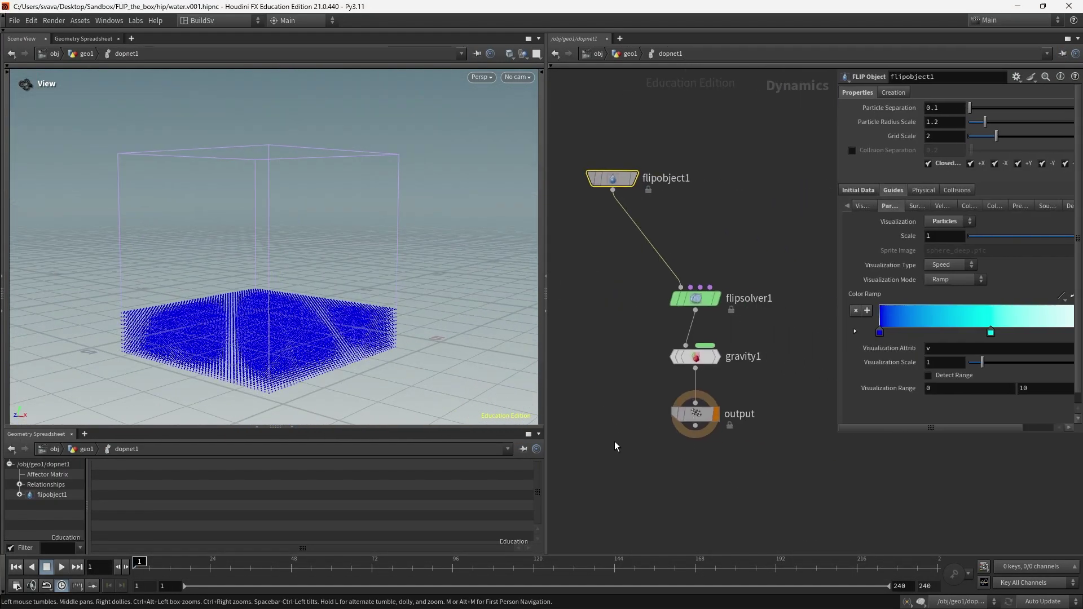
Examine the division size of flipobject1's surface field in the geometry spreadsheet.
{"action": "left_click", "coordinate": [19, 494]}
{"action": "scroll", "coordinate": [49, 508], "scroll_direction": "down", "scroll_amount": 5}
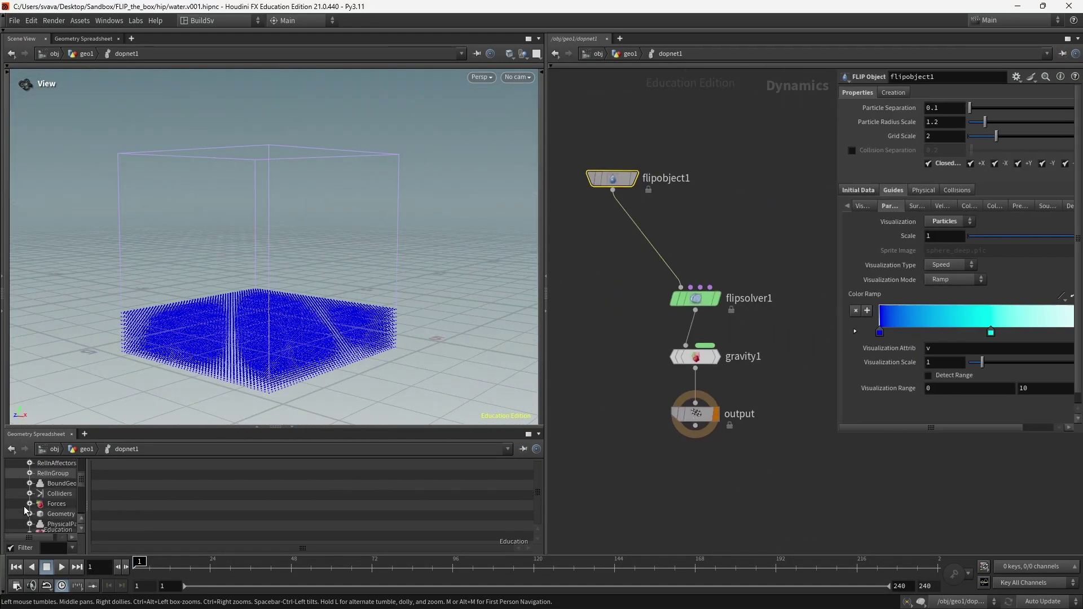
{"action": "left_click", "coordinate": [56, 507]}
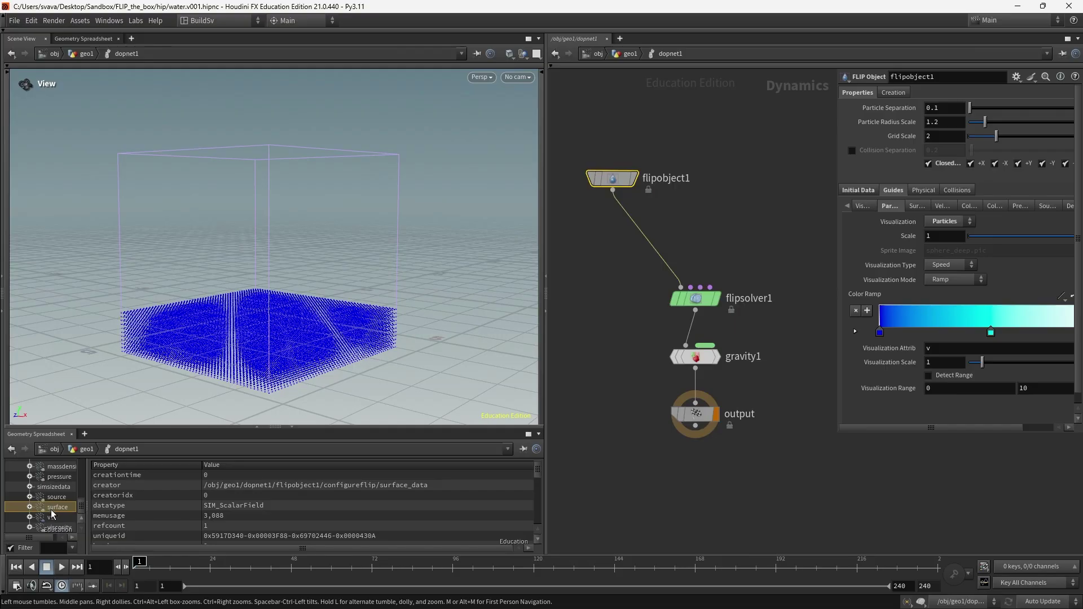
{"action": "scroll", "coordinate": [161, 516], "scroll_direction": "down", "scroll_amount": 3}
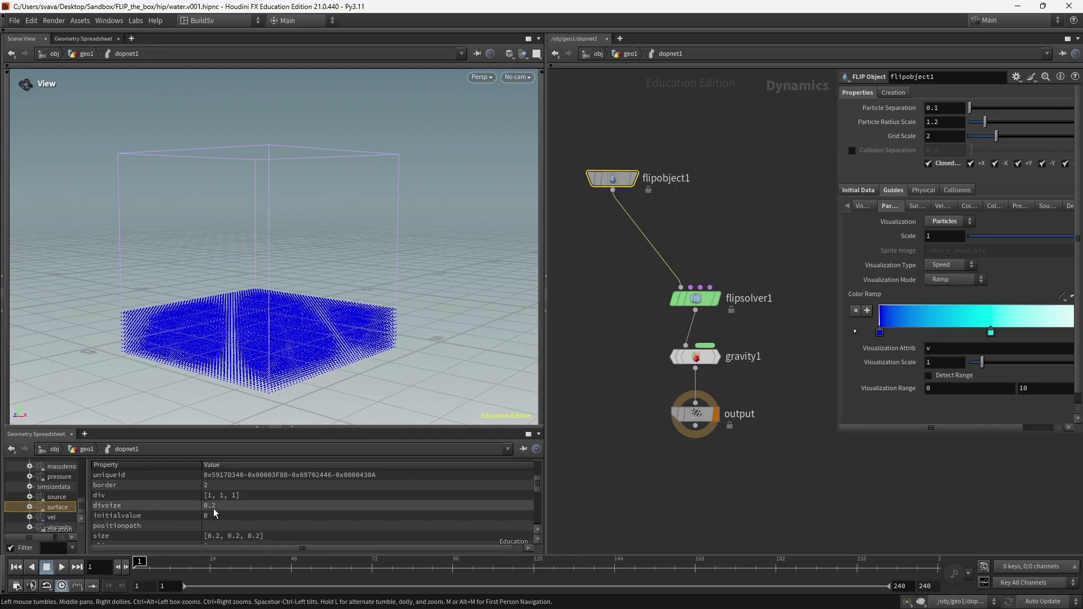
Return to the geo1 network and set the Voxel Size of vdbfrompolygons1 to 0.2.
{"action": "left_click", "coordinate": [631, 54]}
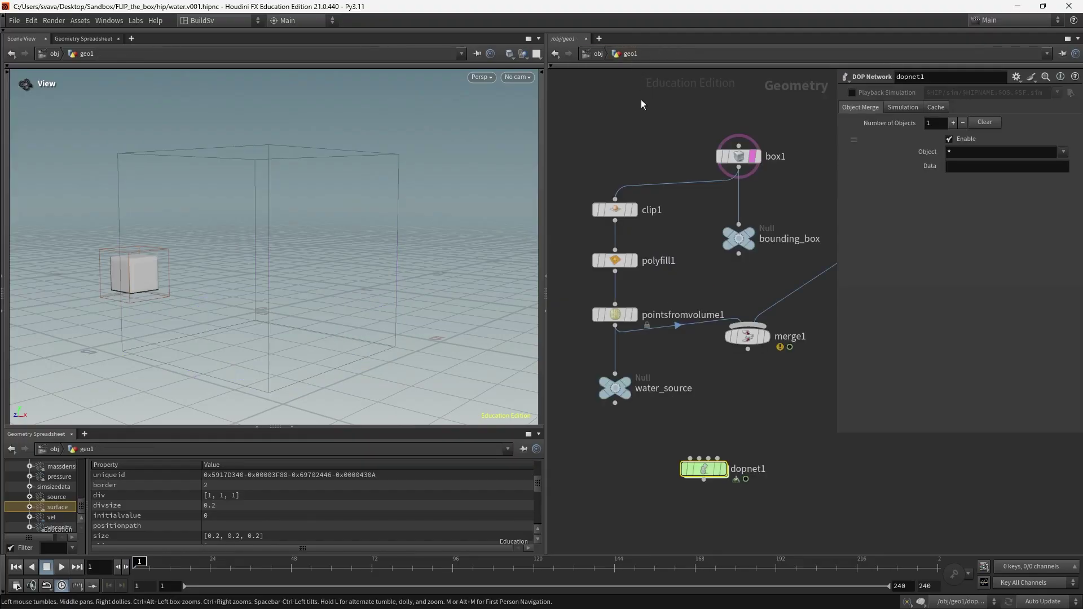
{"action": "middle_click_drag", "start_coordinate": [775, 215], "coordinate": [537, 210]}
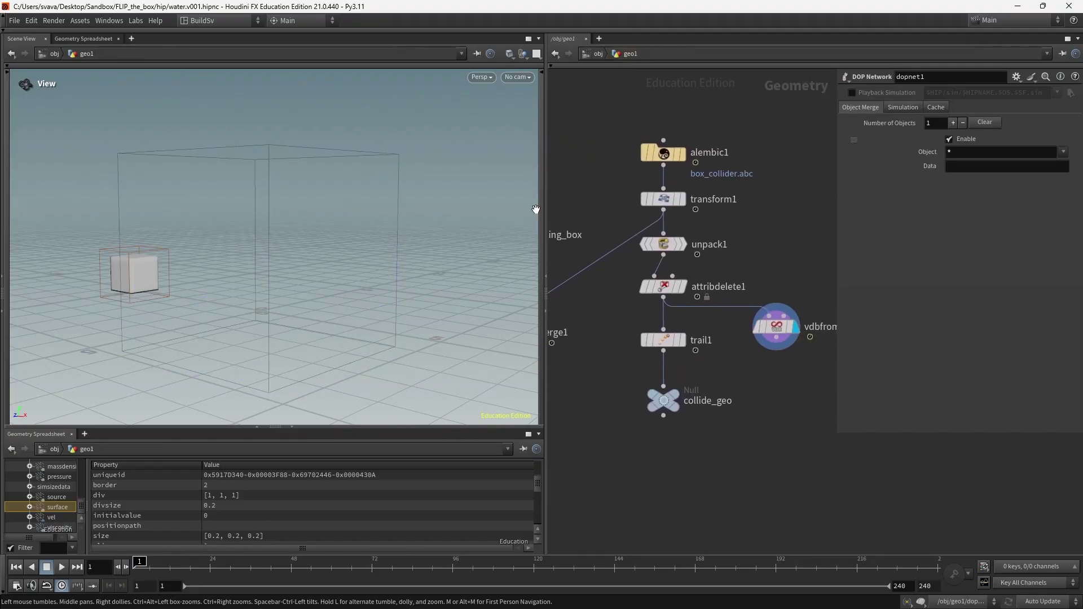
{"action": "left_click", "coordinate": [777, 327]}
{"action": "left_click", "coordinate": [937, 92]}
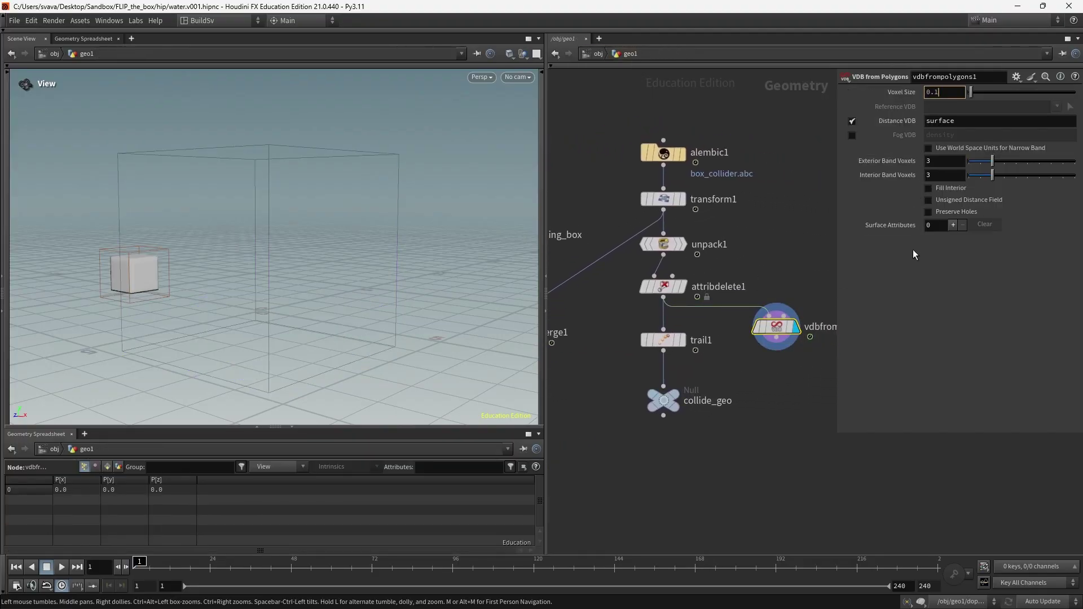
{"action": "type", "text": "2"}
{"action": "key", "text": "Return"}
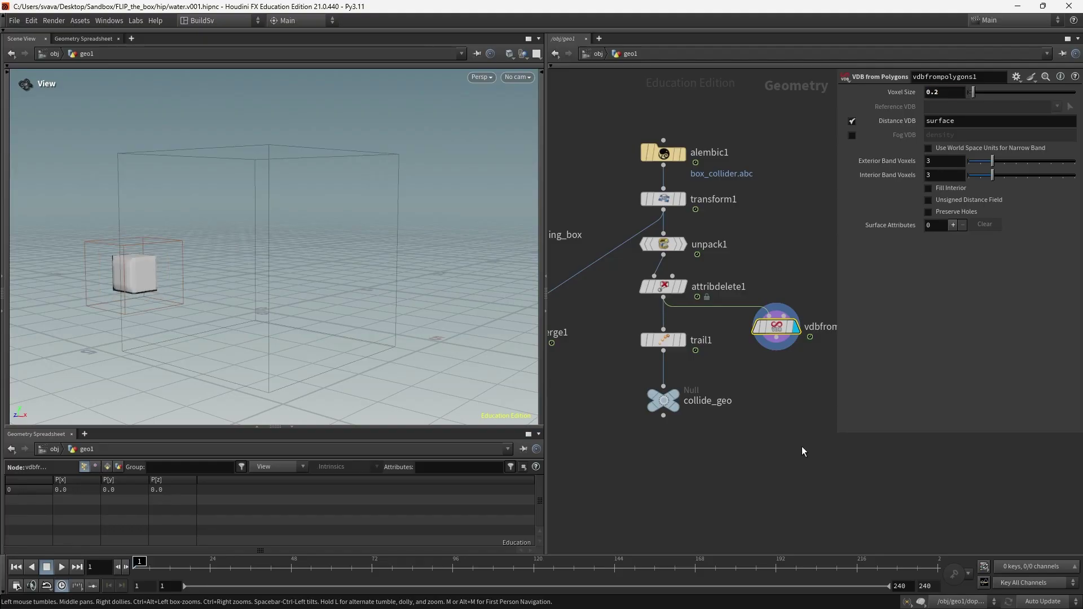
Add a Null node connected below vdbfrompolygons1, name it collide_vdb, and display it.
{"action": "key", "text": "Tab"}
{"action": "type", "text": "null"}
{"action": "key", "text": "Return"}
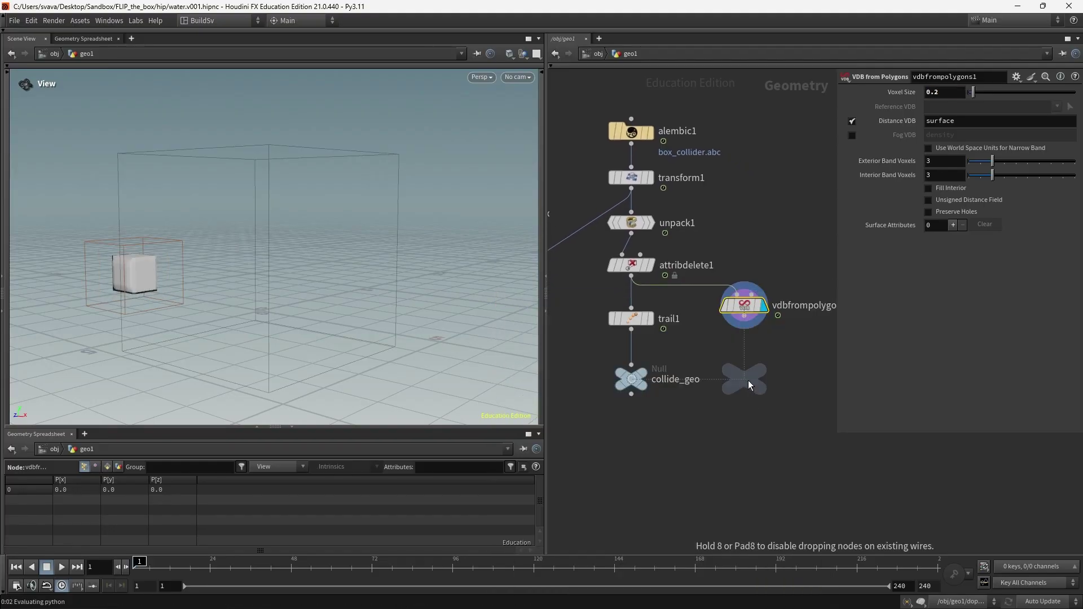
{"action": "left_click", "coordinate": [749, 380]}
{"action": "left_click", "coordinate": [747, 318]}
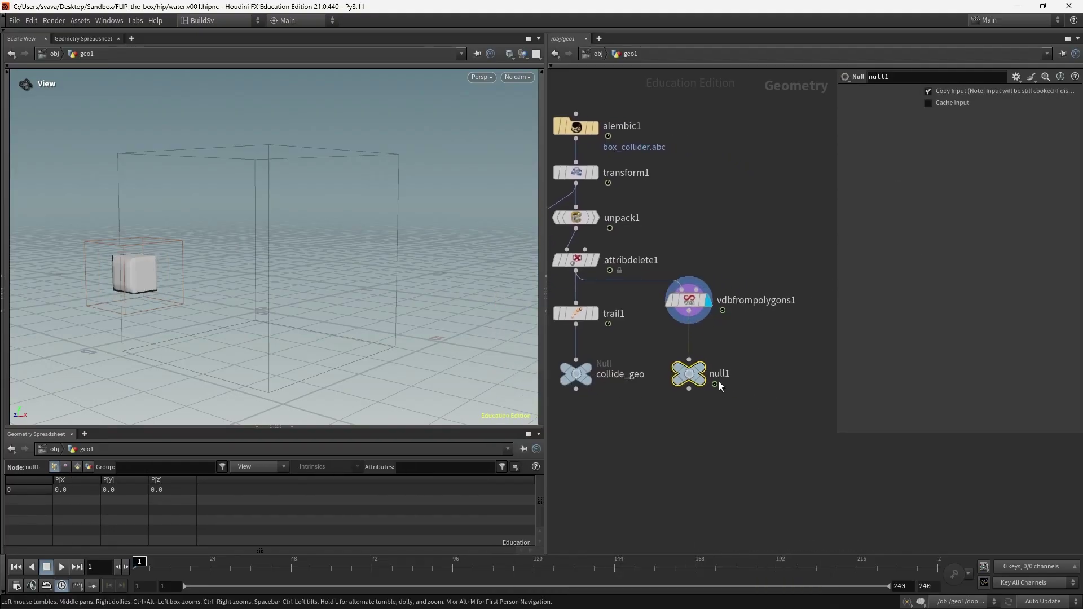
{"action": "key", "text": "F2"}
{"action": "type", "text": "collide"}
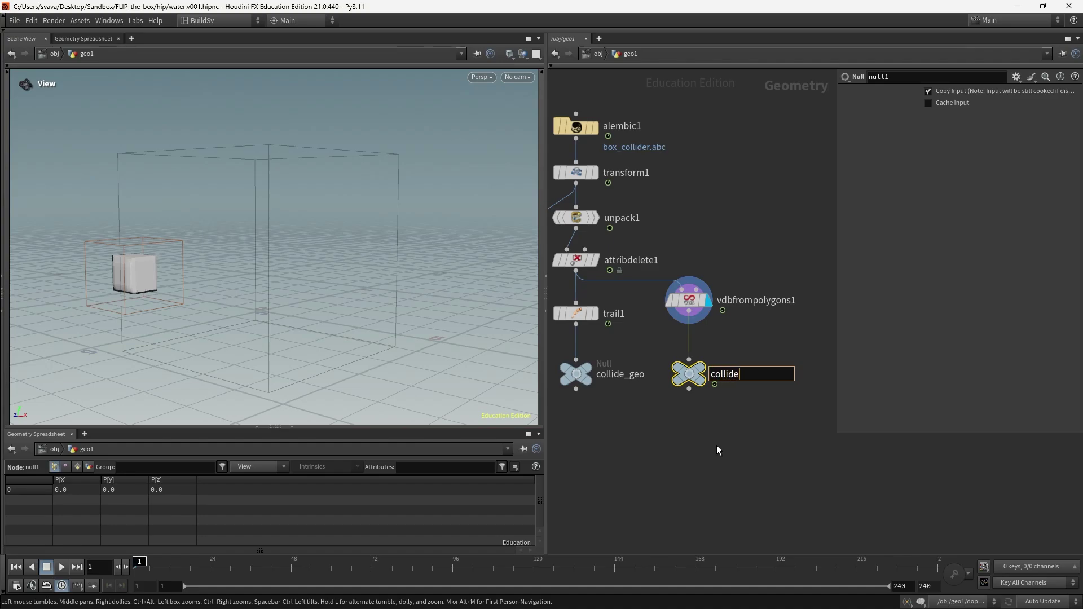
{"action": "type", "text": "_vdb"}
{"action": "key", "text": "Return"}
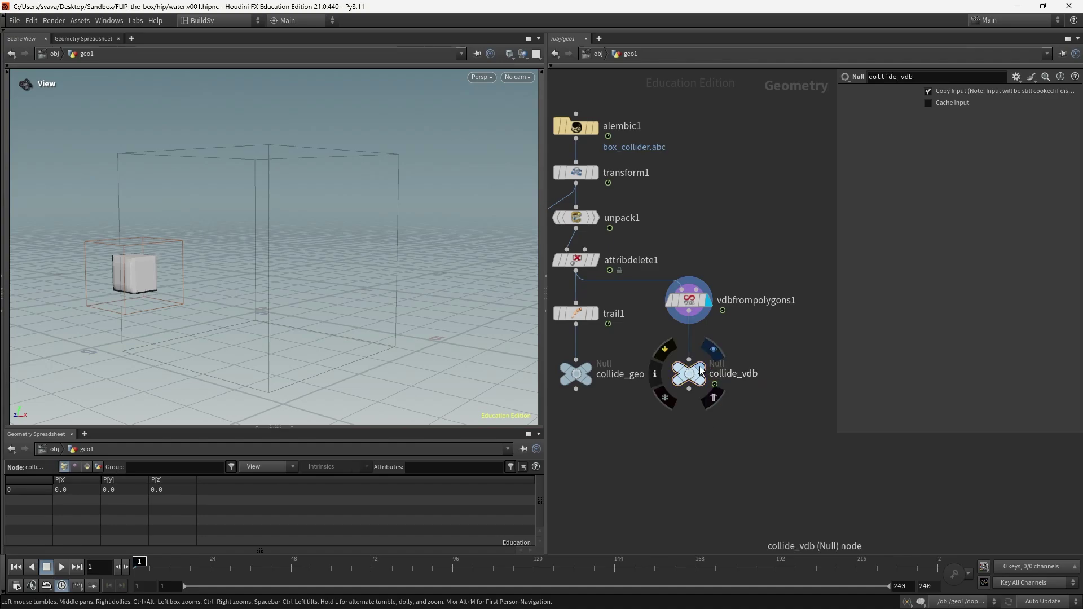
{"action": "middle_click_drag", "start_coordinate": [711, 465], "coordinate": [785, 463]}
{"action": "scroll", "coordinate": [790, 457], "scroll_direction": "down", "scroll_amount": 3}
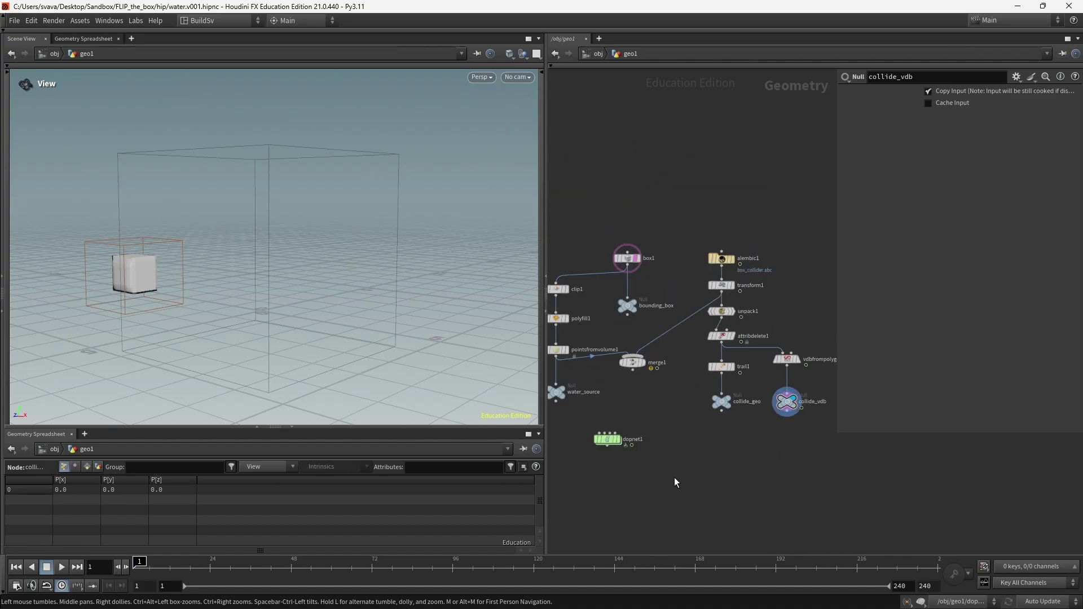
Enter dopnet1, move output and gravity1 lower to make room, and add a Static Object node beside the solver chain.
{"action": "double_click", "coordinate": [607, 439]}
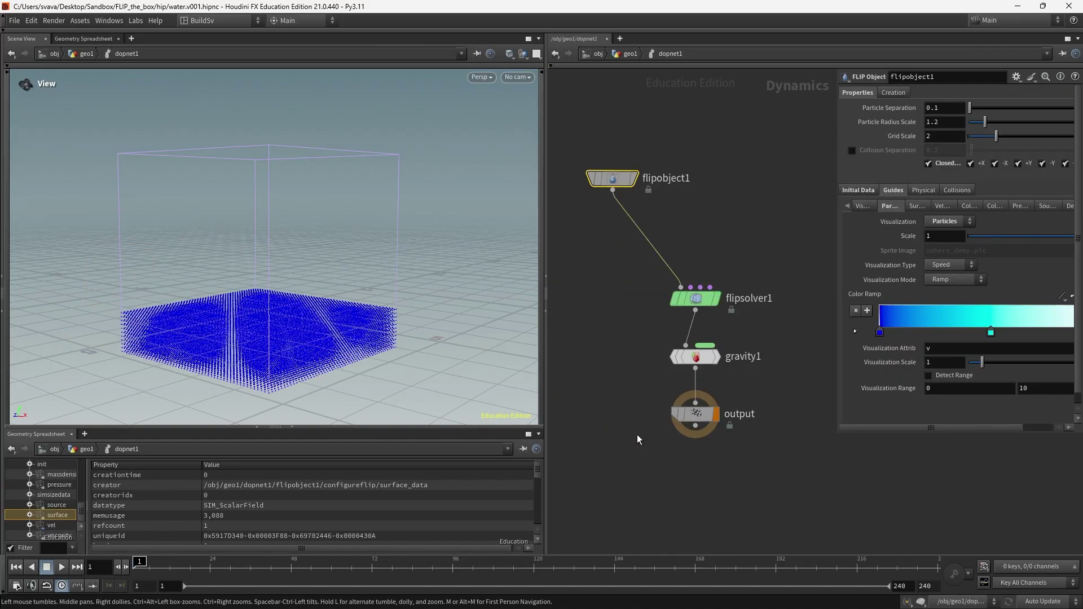
{"action": "left_click_drag", "start_coordinate": [695, 419], "coordinate": [695, 494]}
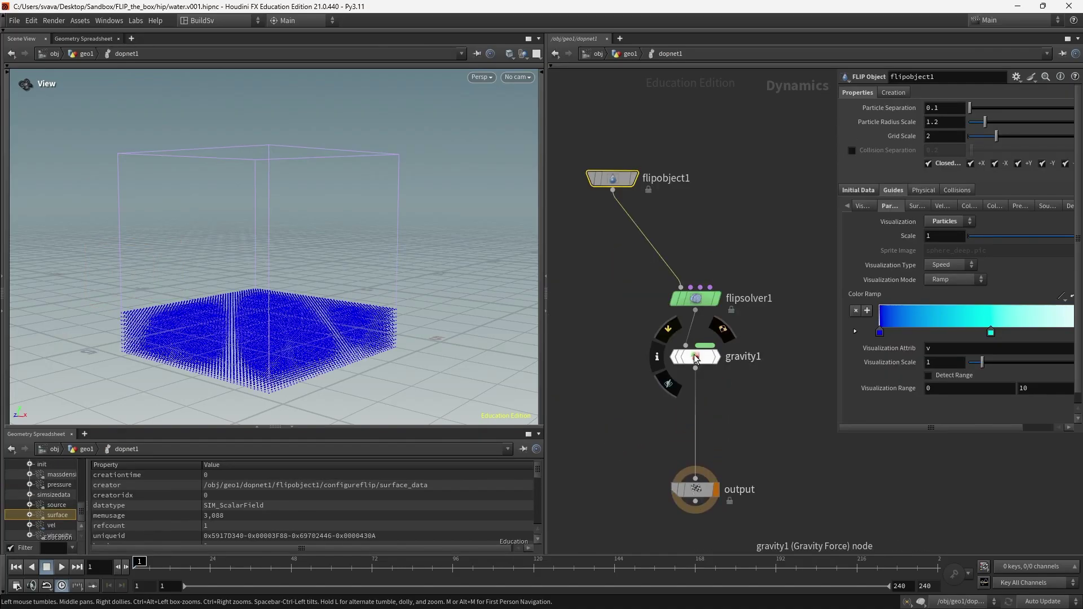
{"action": "left_click_drag", "start_coordinate": [697, 360], "coordinate": [698, 432]}
{"action": "middle_click_drag", "start_coordinate": [632, 399], "coordinate": [702, 406]}
{"action": "key", "text": "Tab"}
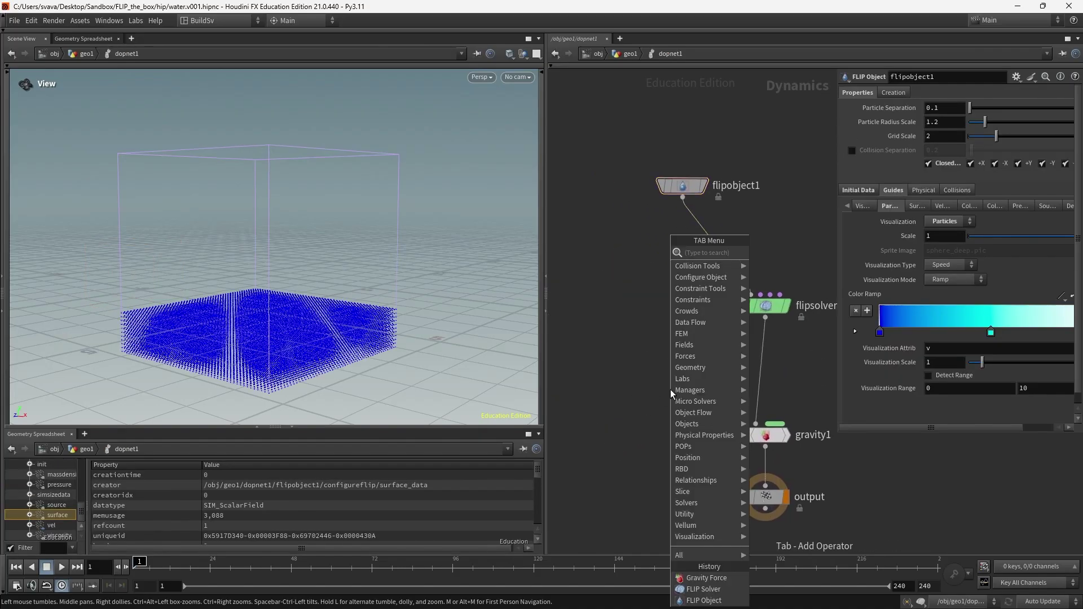
{"action": "type", "text": "stati"}
{"action": "key", "text": "Return"}
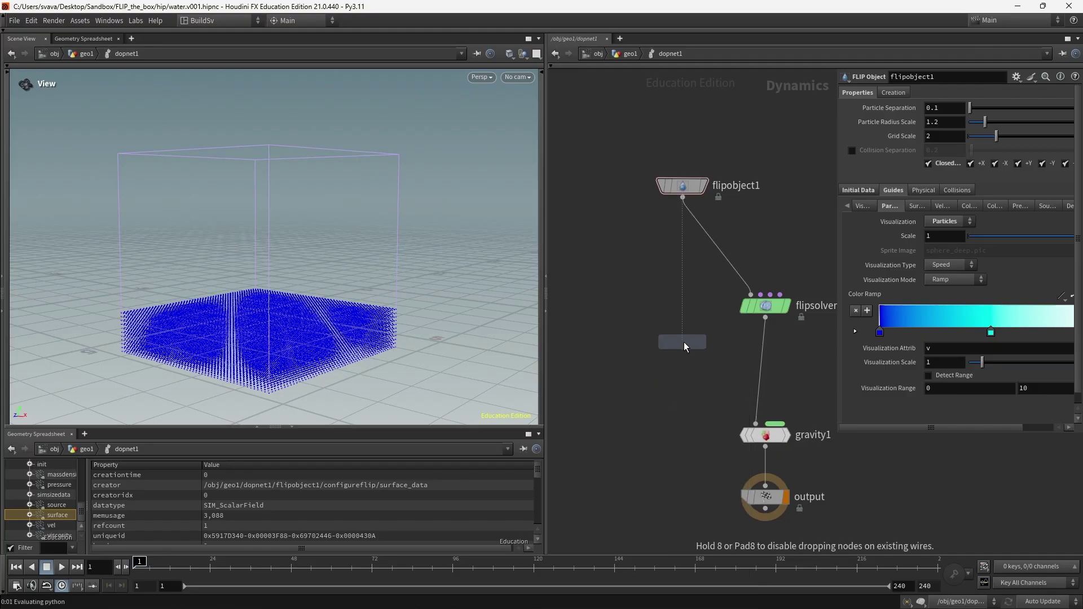
{"action": "left_click", "coordinate": [682, 347]}
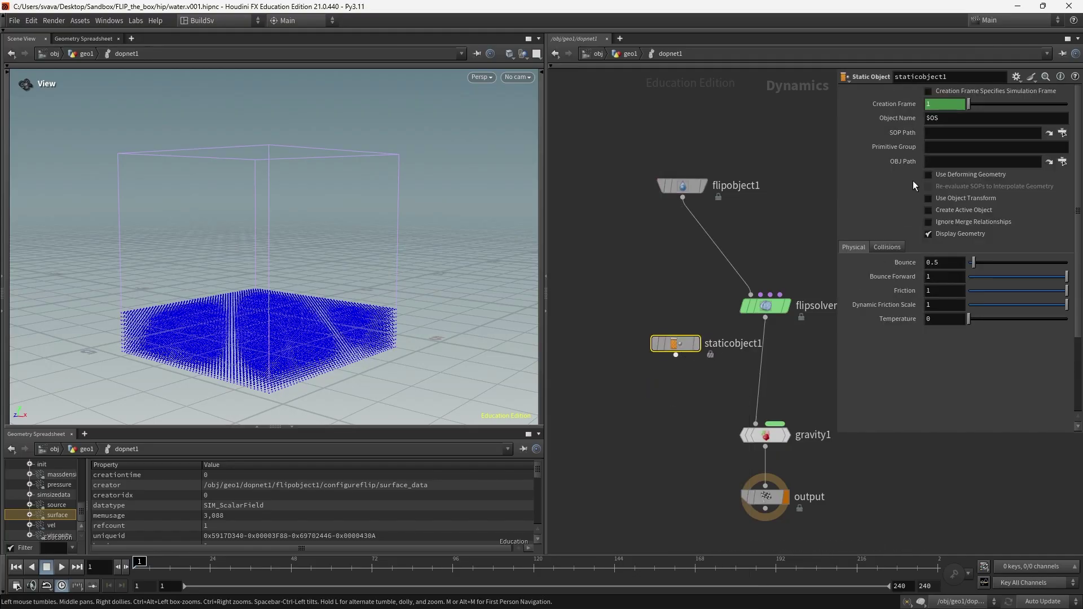
Set staticobject1's SOP Path to ../../collide_geo/, check the collide_geo null in geo1, and return inside dopnet1.
{"action": "left_click", "coordinate": [942, 132]}
{"action": "type", "text": "../"}
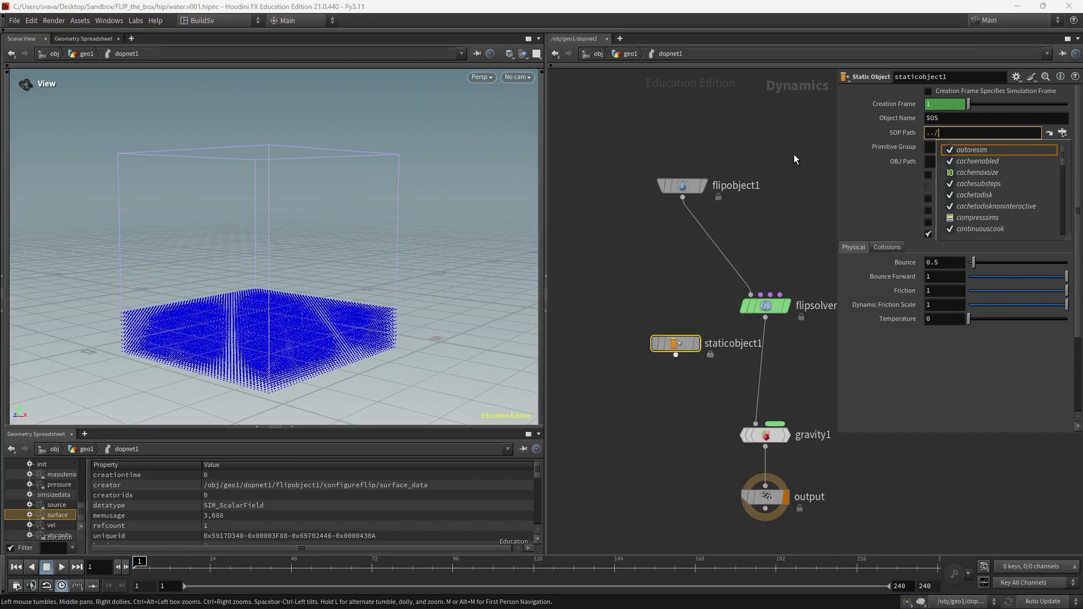
{"action": "type", "text": "../"}
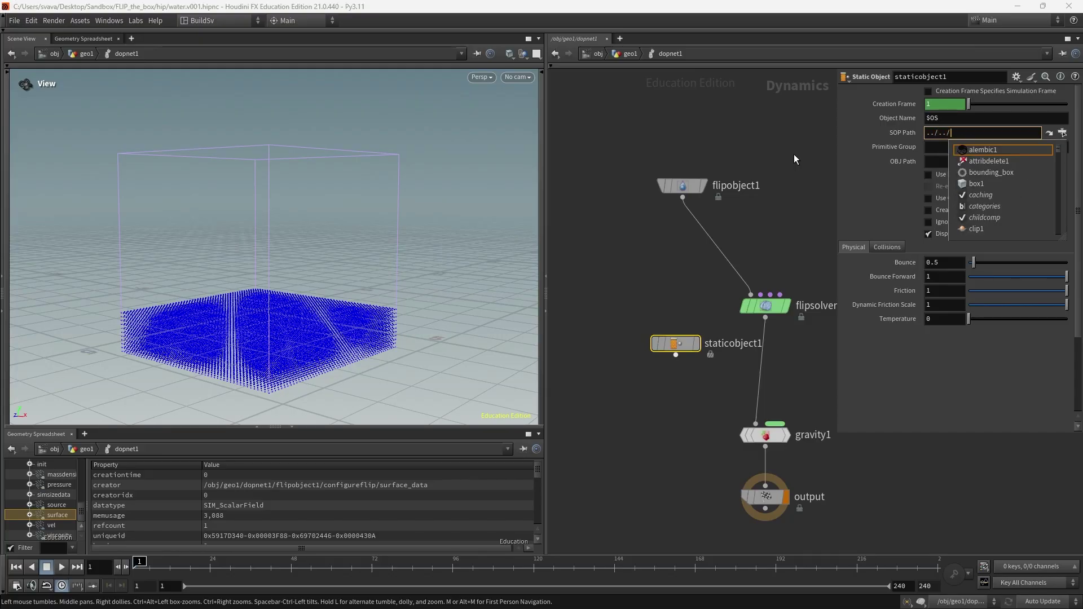
{"action": "type", "text": "collid"}
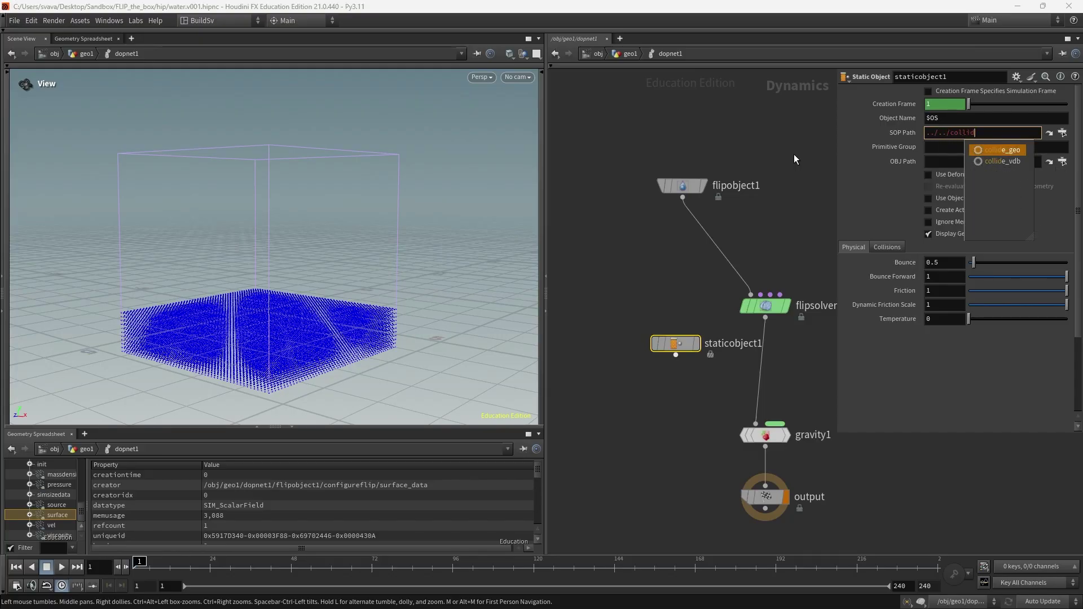
{"action": "key", "text": "Return"}
{"action": "left_click", "coordinate": [644, 117]}
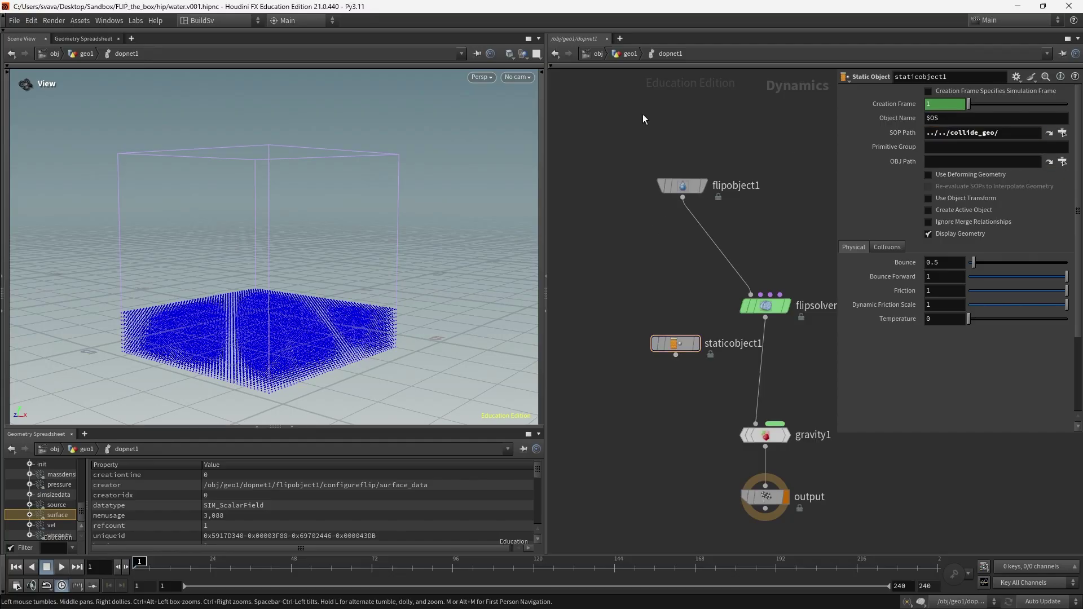
{"action": "left_click", "coordinate": [631, 54]}
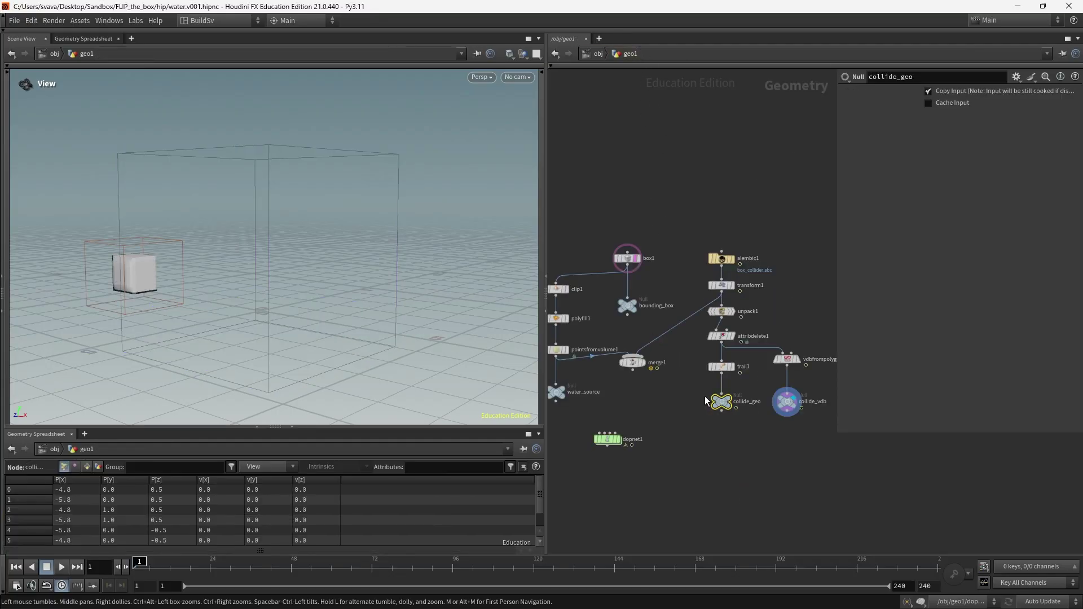
{"action": "double_click", "coordinate": [607, 440]}
Insert a Merge node on the wire between flipsolver1 and gravity1.
{"action": "key", "text": "Tab"}
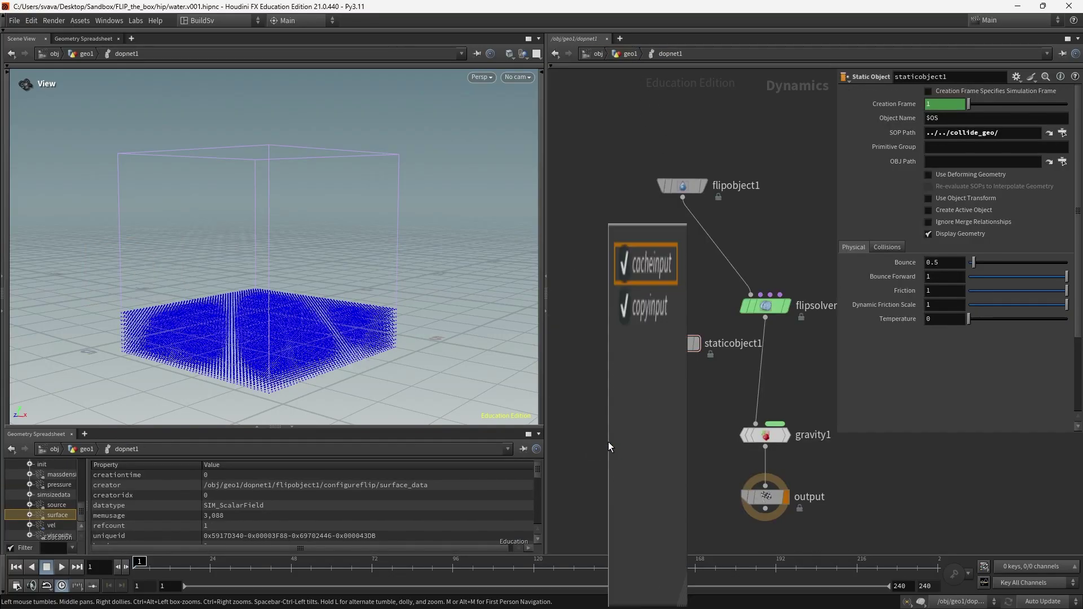
{"action": "type", "text": "mer"}
{"action": "key", "text": "Return"}
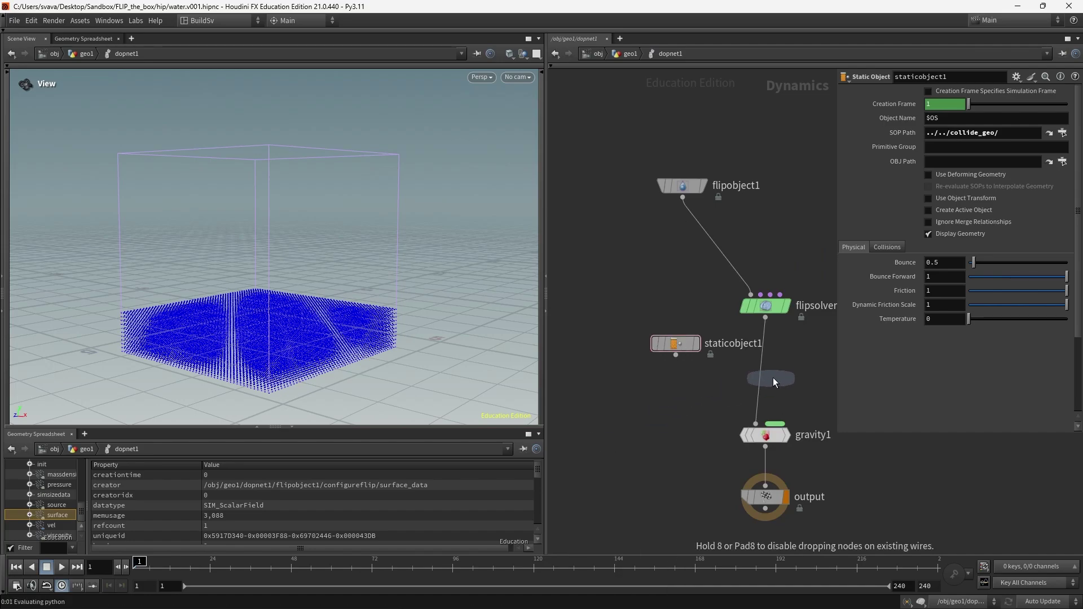
{"action": "left_click", "coordinate": [765, 385]}
Connect staticobject1 to merge1 and order it above flipsolver1 in the merge inputs.
{"action": "left_click_drag", "start_coordinate": [679, 339], "coordinate": [666, 329]}
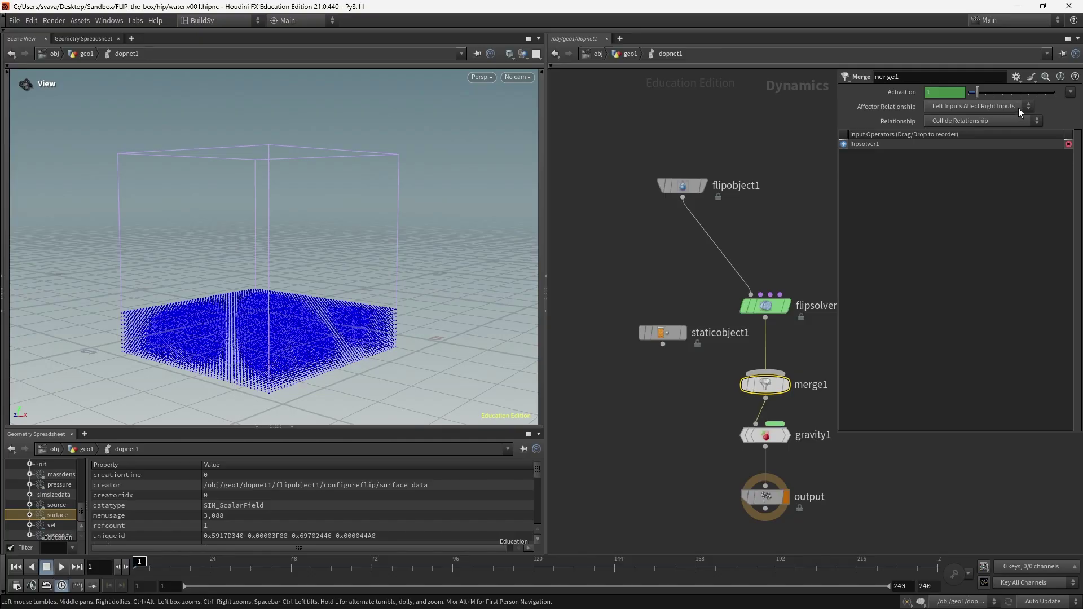
{"action": "left_click", "coordinate": [663, 344]}
{"action": "left_click", "coordinate": [753, 368]}
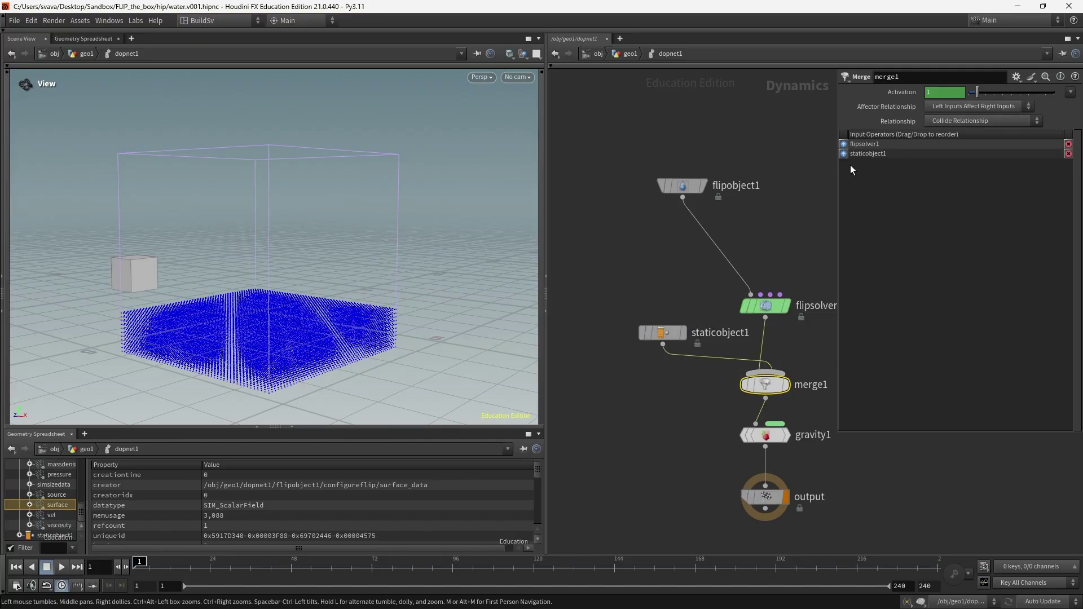
{"action": "left_click_drag", "start_coordinate": [858, 144], "coordinate": [847, 160]}
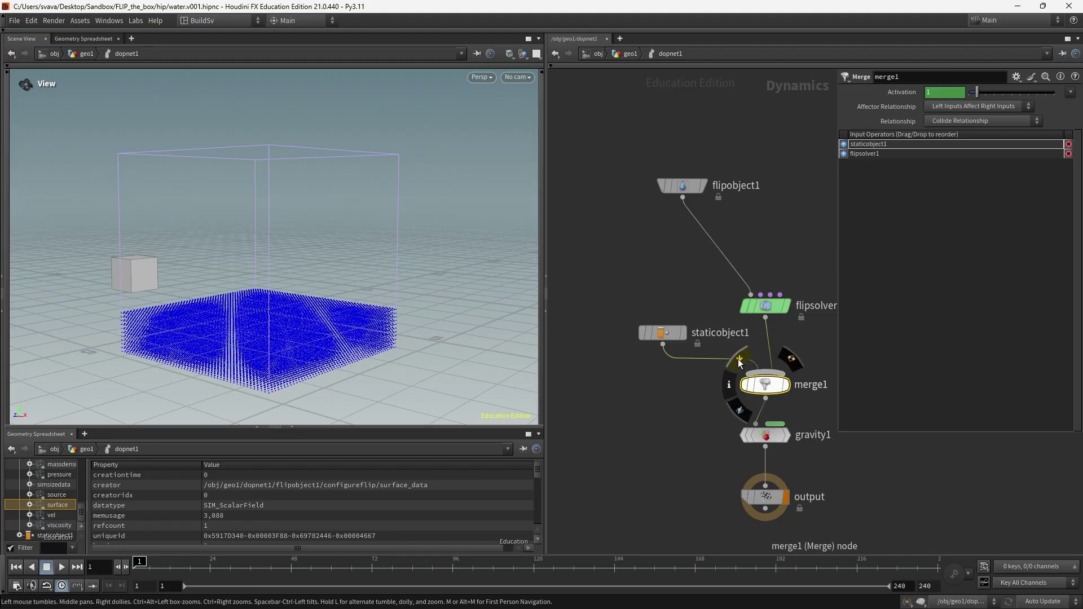
Examine the staticobject1 entry in the simulation data tree and collapse flipobject1's branch.
{"action": "mouse_move", "coordinate": [779, 307]}
{"action": "middle_click_drag", "start_coordinate": [798, 260], "coordinate": [746, 233]}
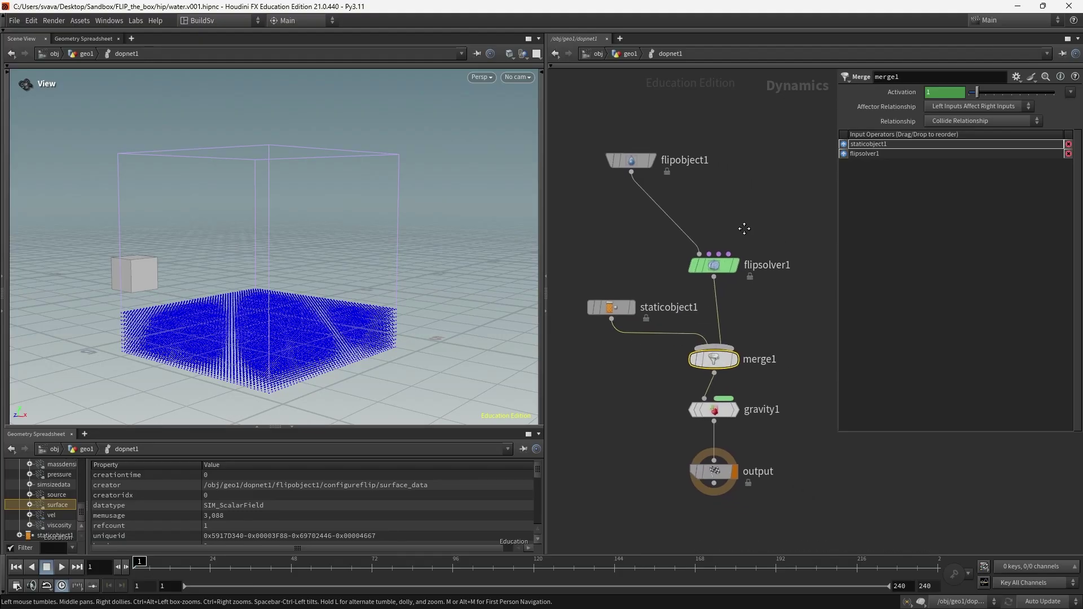
{"action": "left_click_drag", "start_coordinate": [86, 502], "coordinate": [154, 499]}
{"action": "left_click", "coordinate": [45, 533]}
{"action": "scroll", "coordinate": [56, 510], "scroll_direction": "up", "scroll_amount": 5}
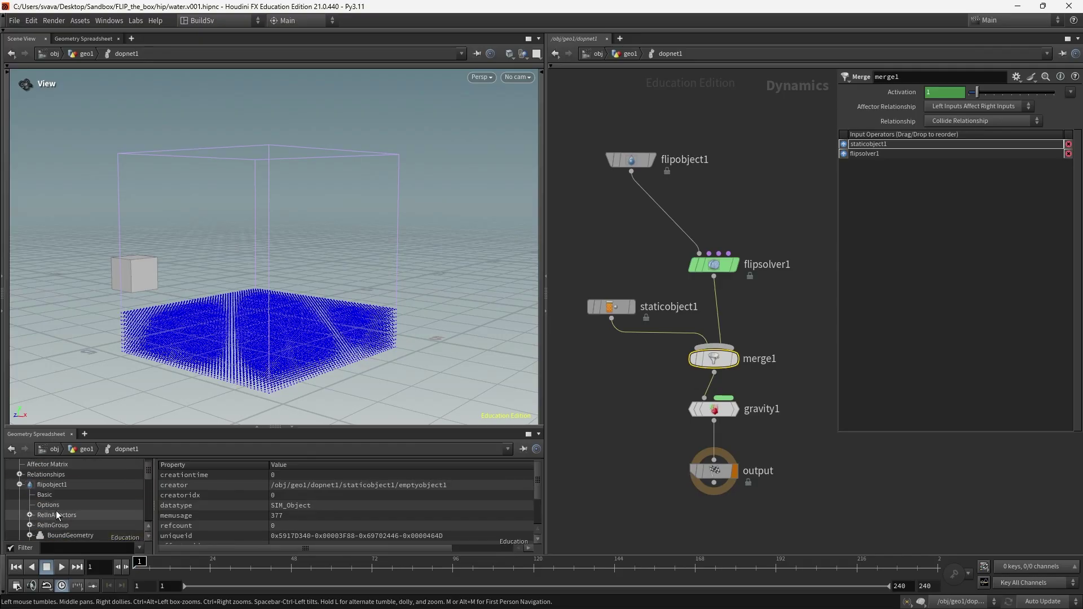
{"action": "left_click", "coordinate": [20, 495]}
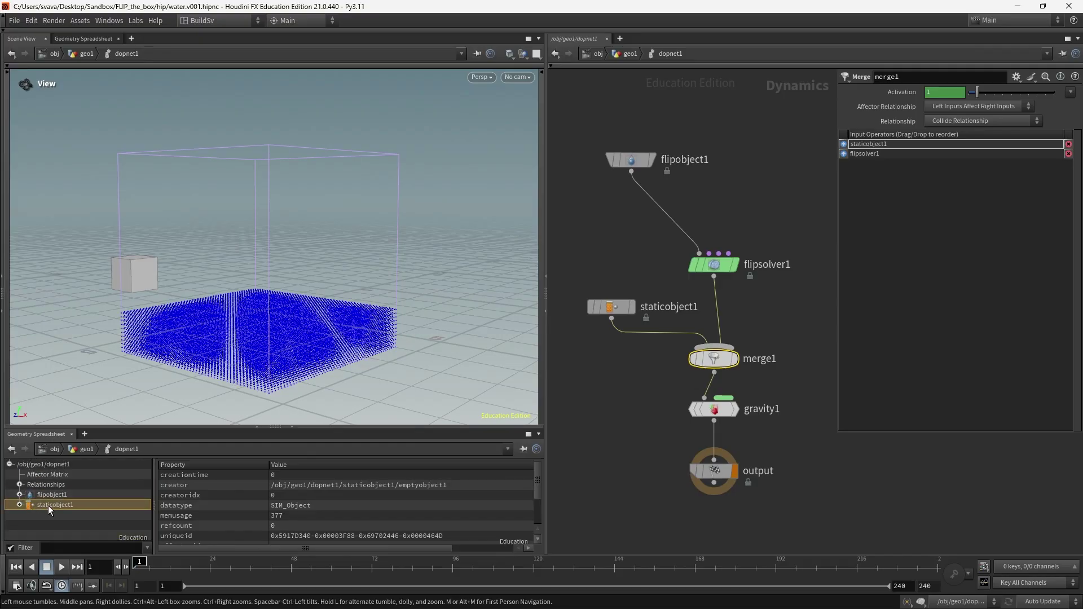
Select staticobject1, play the simulation to check the box's motion, and return to the first frame.
{"action": "left_click", "coordinate": [611, 307]}
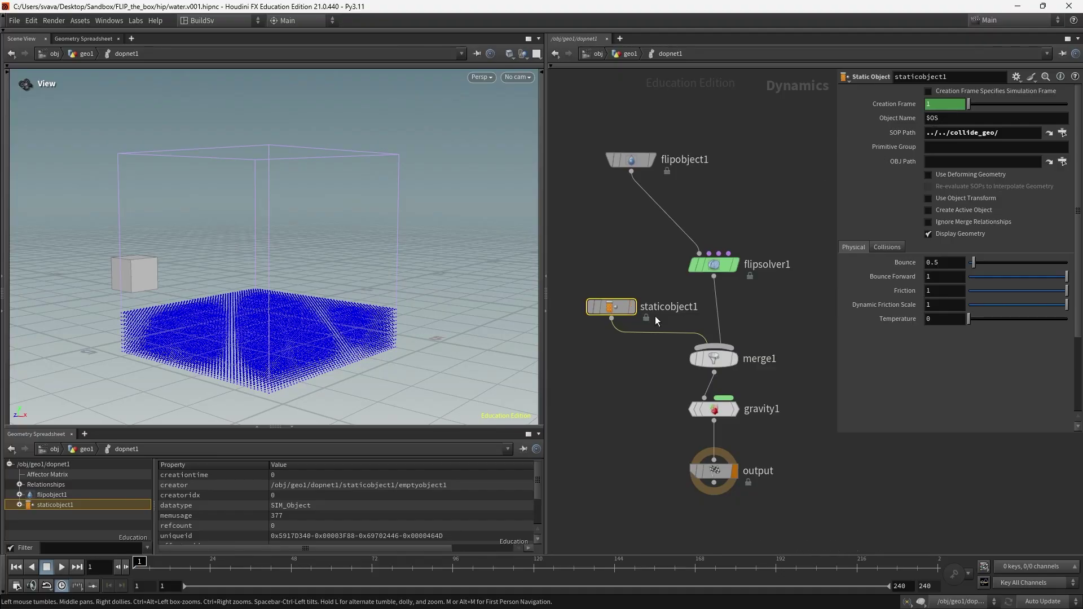
{"action": "middle_click_drag", "start_coordinate": [755, 323], "coordinate": [750, 307]}
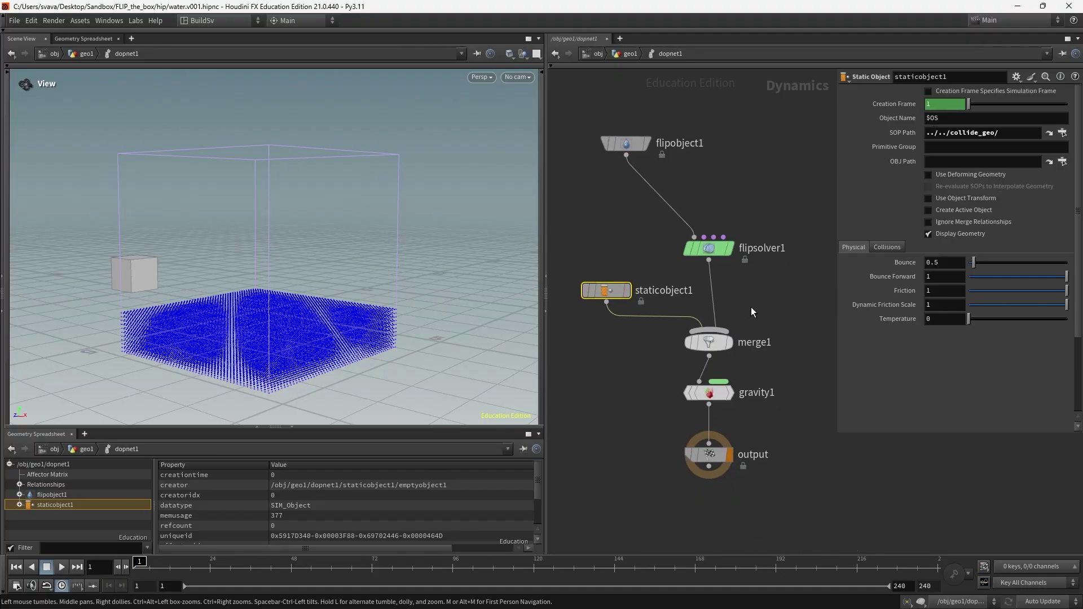
{"action": "key", "text": "Up"}
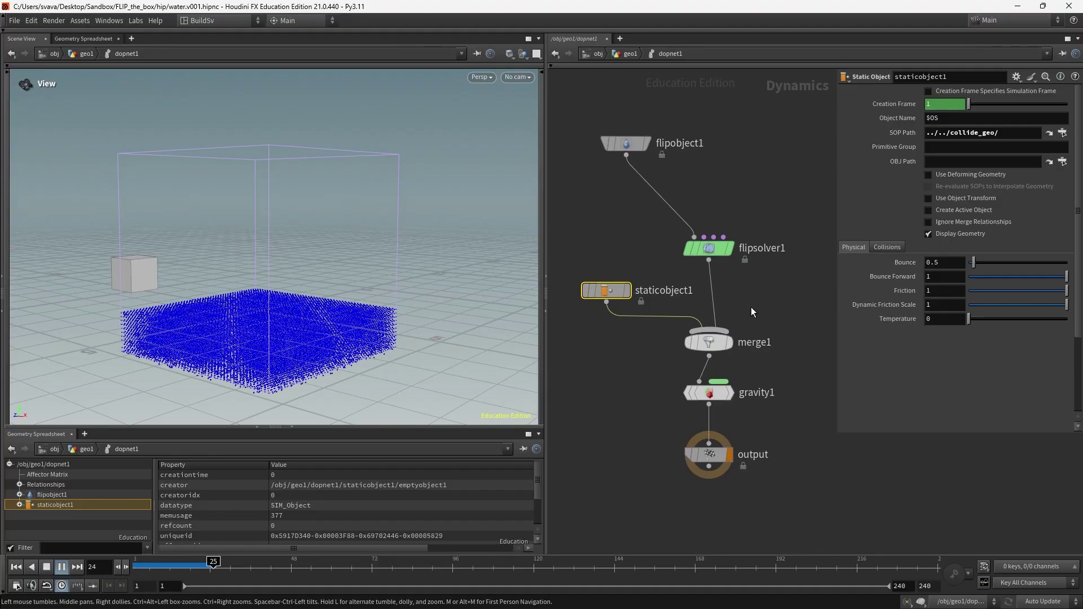
{"action": "key", "text": "ctrl+Up"}
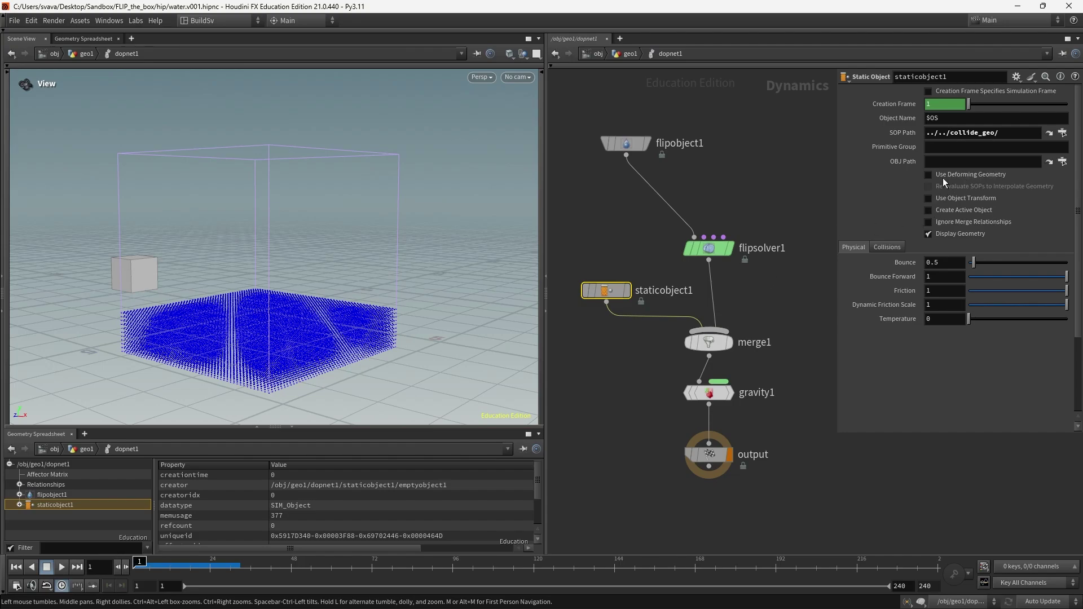
Enable Use Deforming Geometry on staticobject1, play the simulation, and return to the first frame.
{"action": "left_click", "coordinate": [929, 174]}
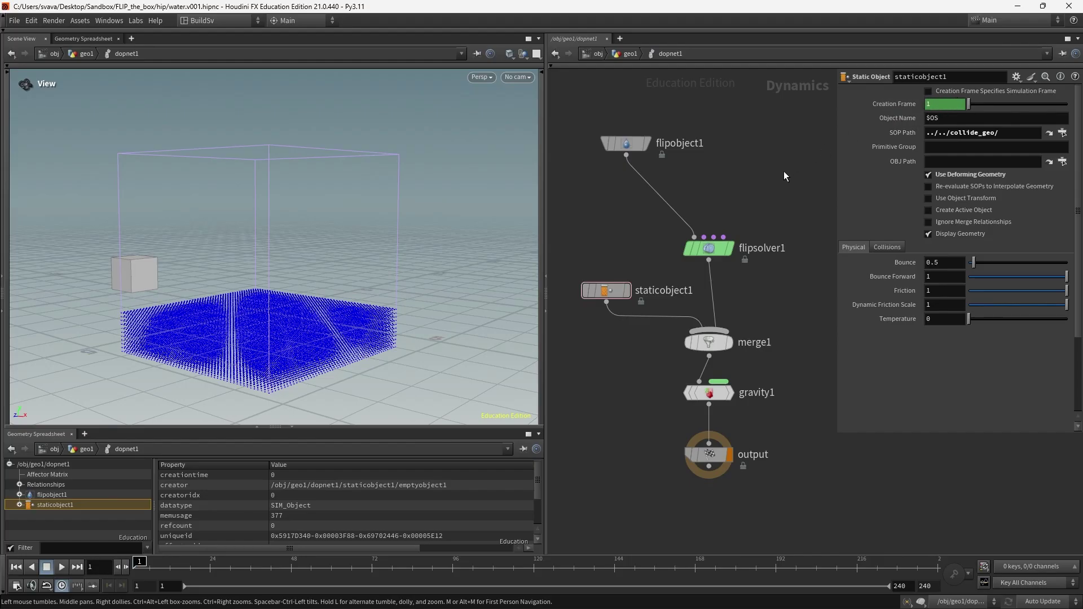
{"action": "key", "text": "Up"}
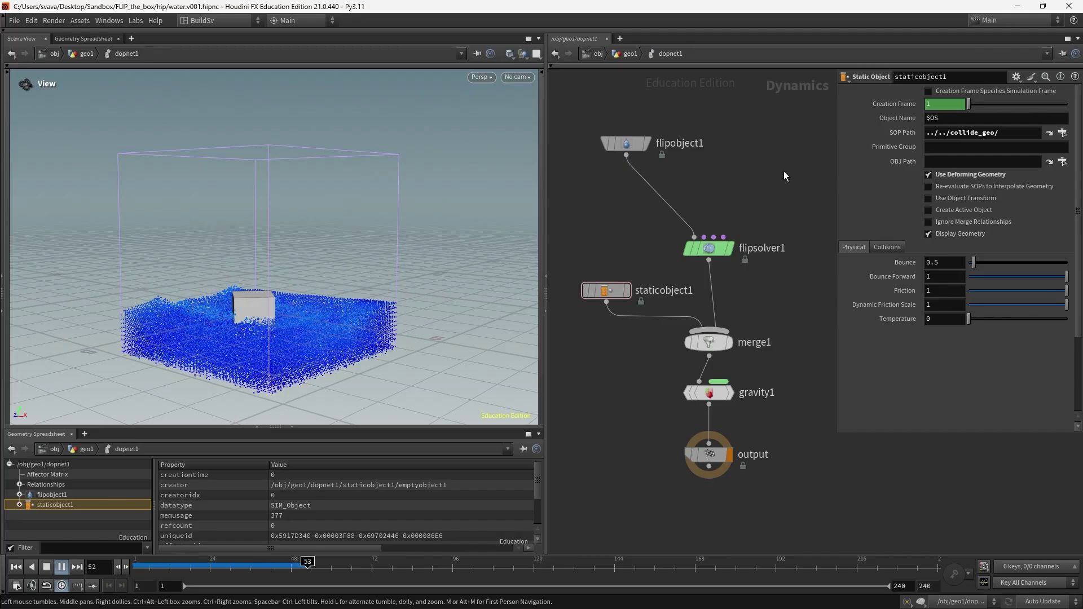
{"action": "key", "text": "ctrl+Up"}
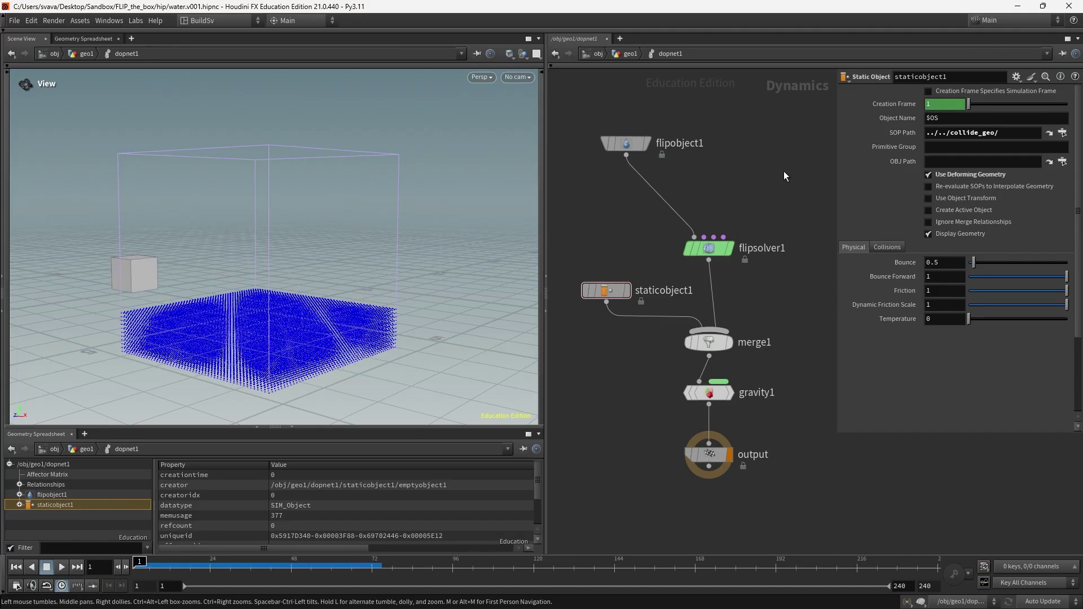
Set staticobject1's RBD Solver Collision Detection to Use Volume Collisions.
{"action": "left_click", "coordinate": [889, 244]}
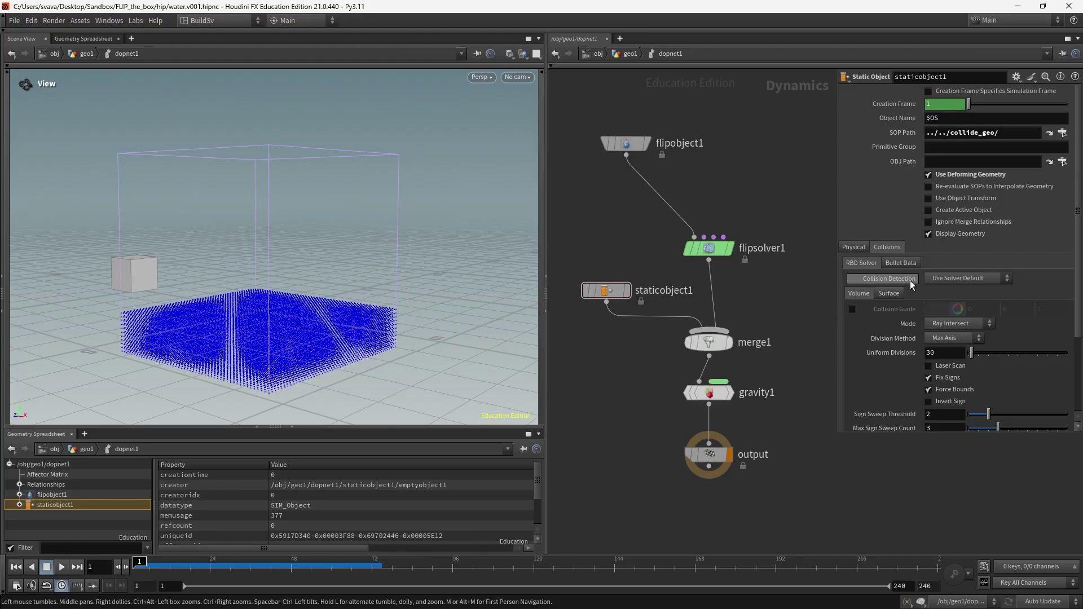
{"action": "left_click", "coordinate": [973, 279]}
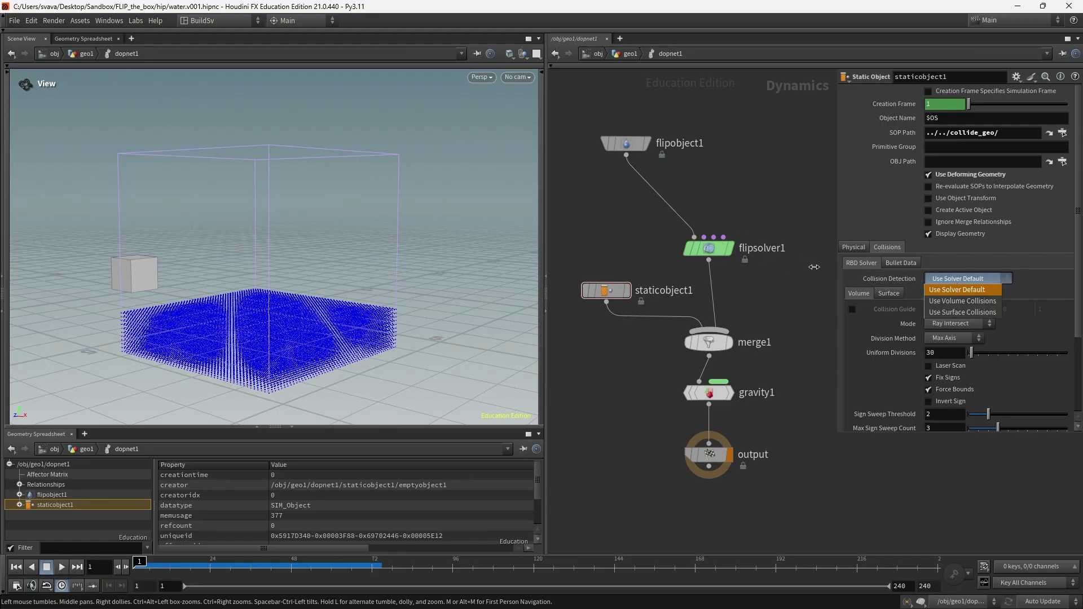
{"action": "left_click", "coordinate": [981, 301]}
Turn off Display Geometry on staticobject1, enable its volume Collision Guide, and enlarge the parameter area to show more volume settings.
{"action": "left_click_drag", "start_coordinate": [266, 269], "coordinate": [394, 251]}
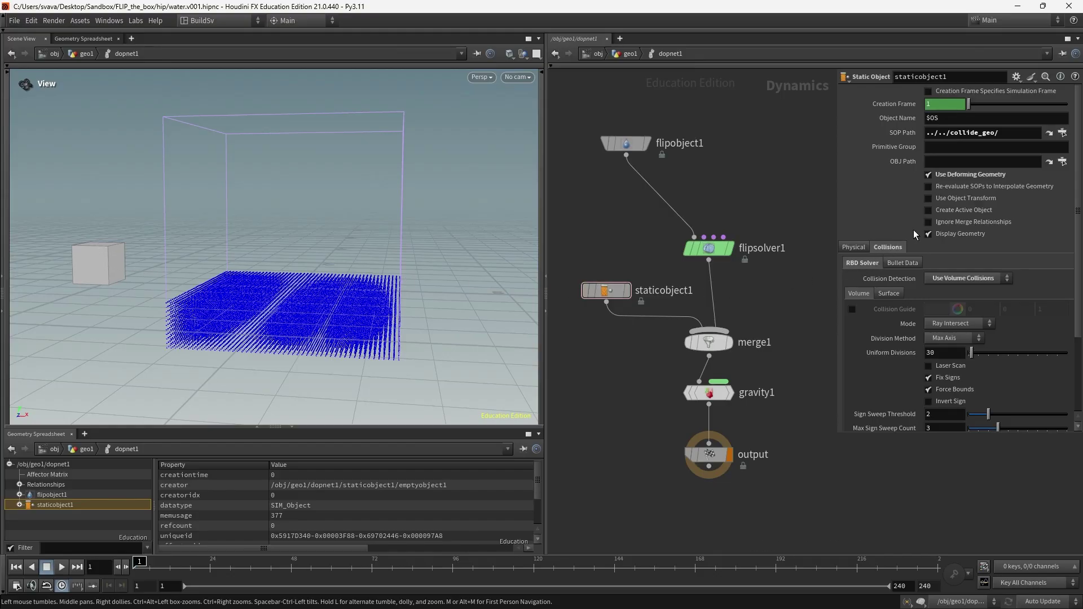
{"action": "left_click", "coordinate": [929, 233]}
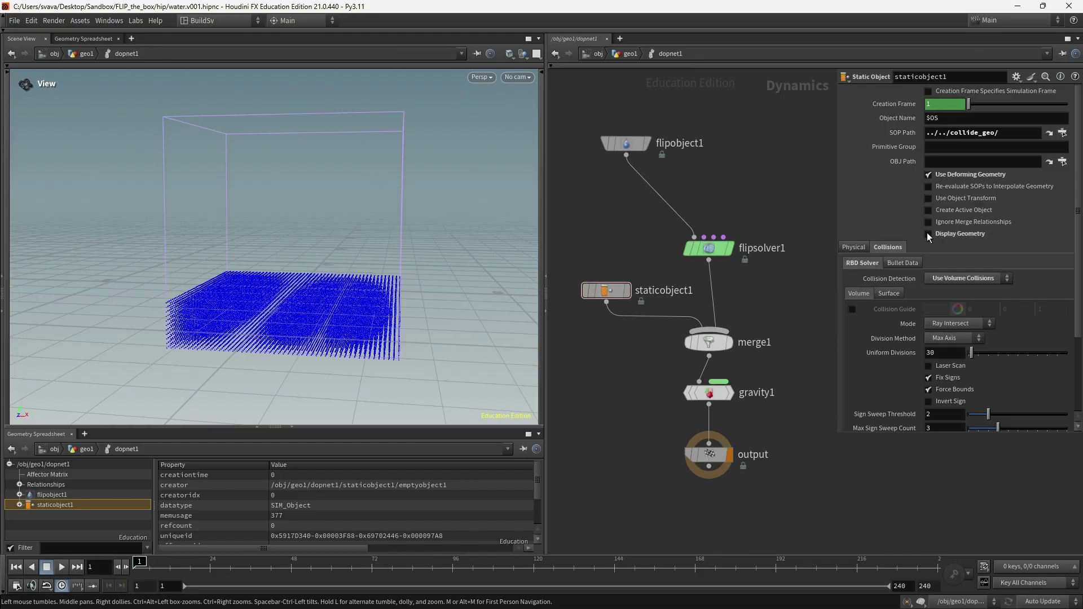
{"action": "left_click", "coordinate": [852, 310]}
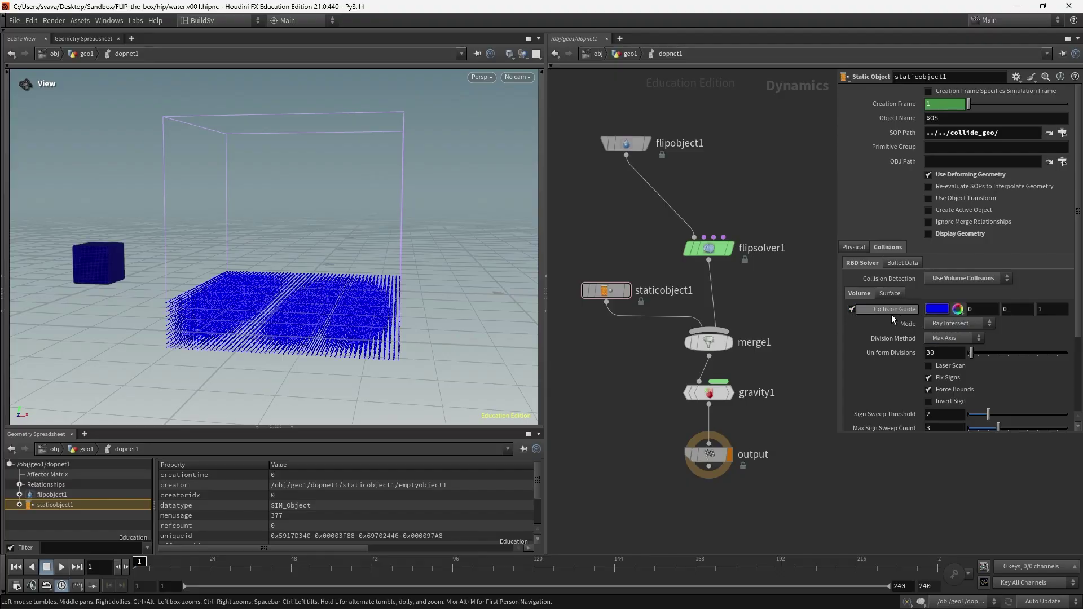
{"action": "left_click_drag", "start_coordinate": [839, 433], "coordinate": [806, 524]}
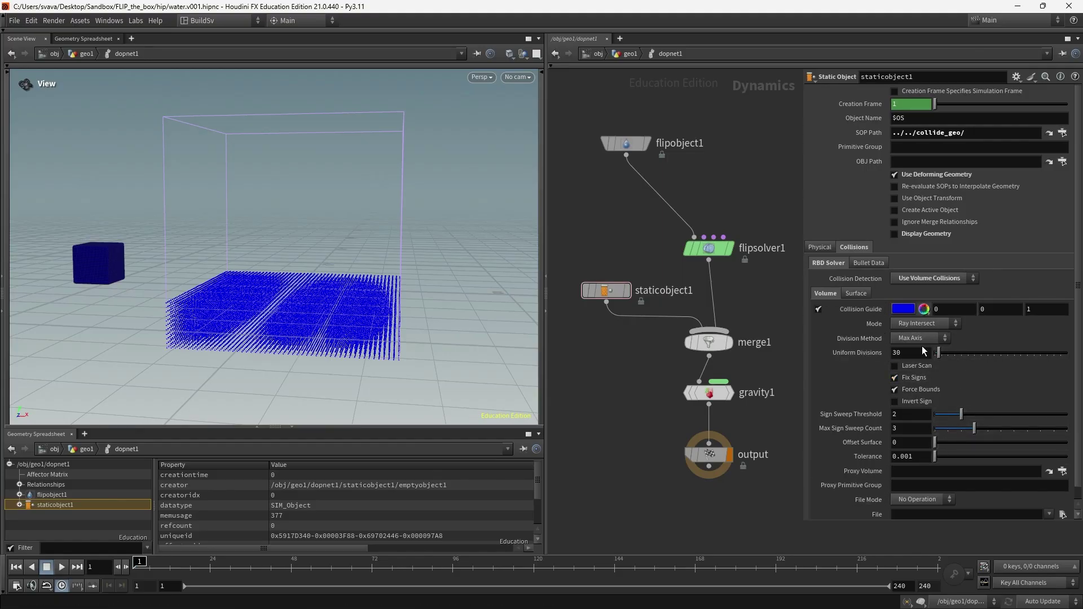
Check the collide_vdb null in geo1 and go back inside dopnet1.
{"action": "left_click", "coordinate": [628, 54]}
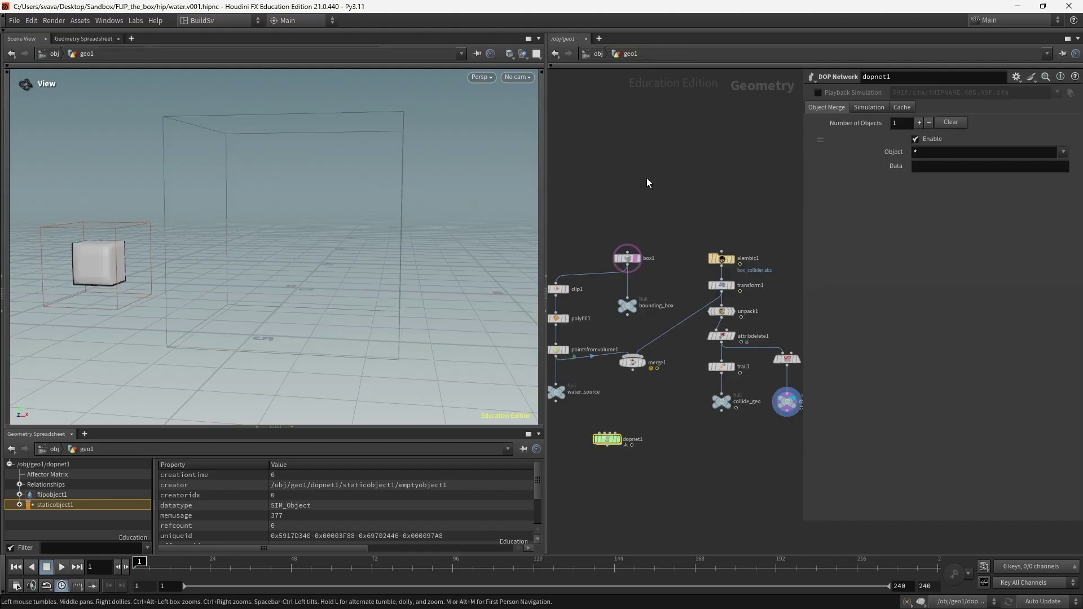
{"action": "left_click", "coordinate": [659, 395]}
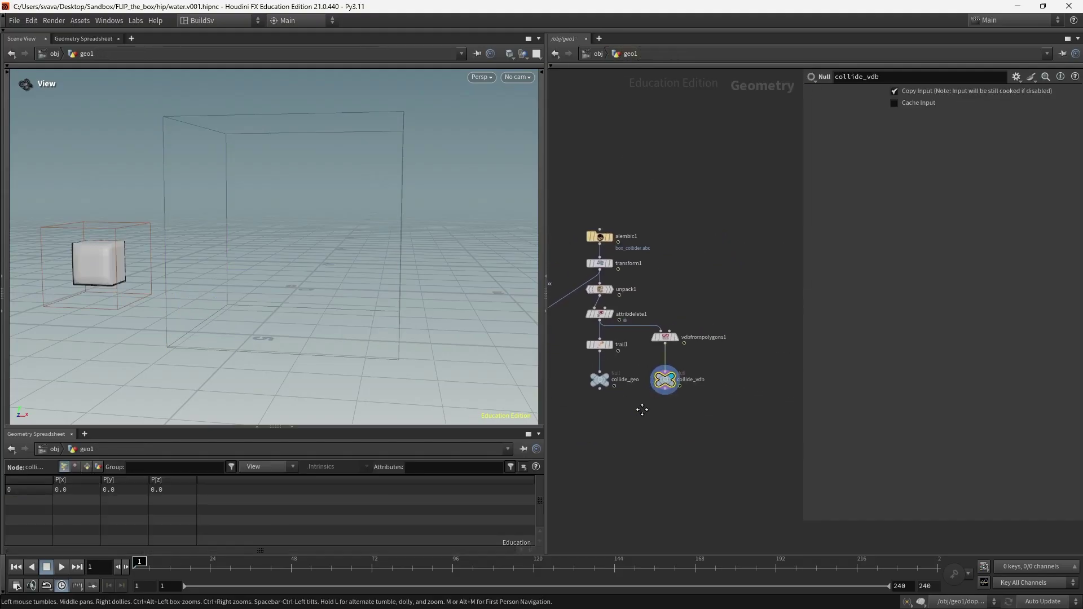
{"action": "middle_click_drag", "start_coordinate": [658, 413], "coordinate": [774, 383]}
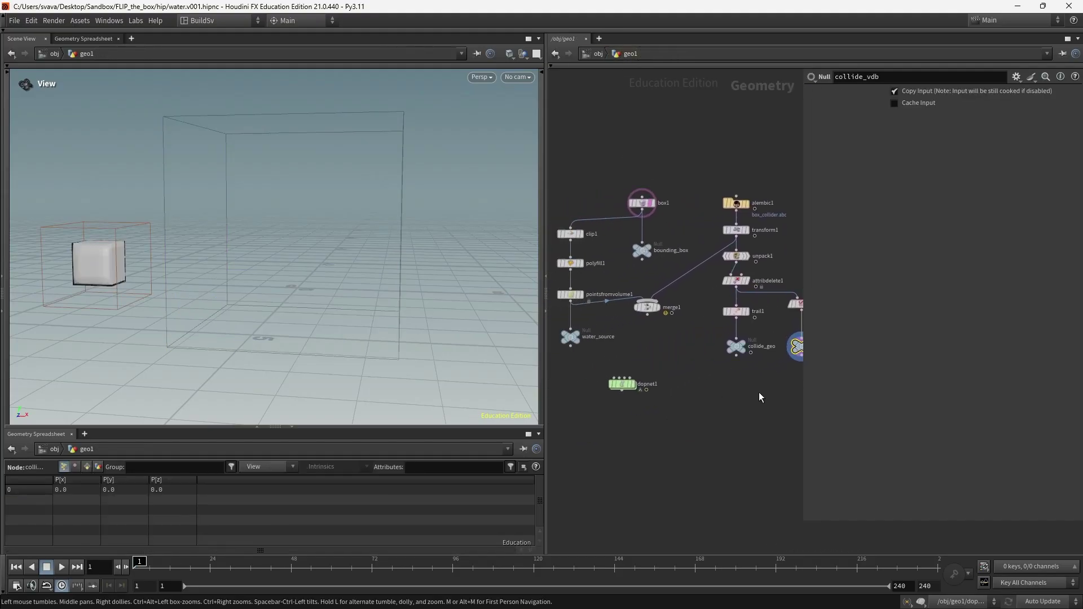
{"action": "double_click", "coordinate": [623, 386]}
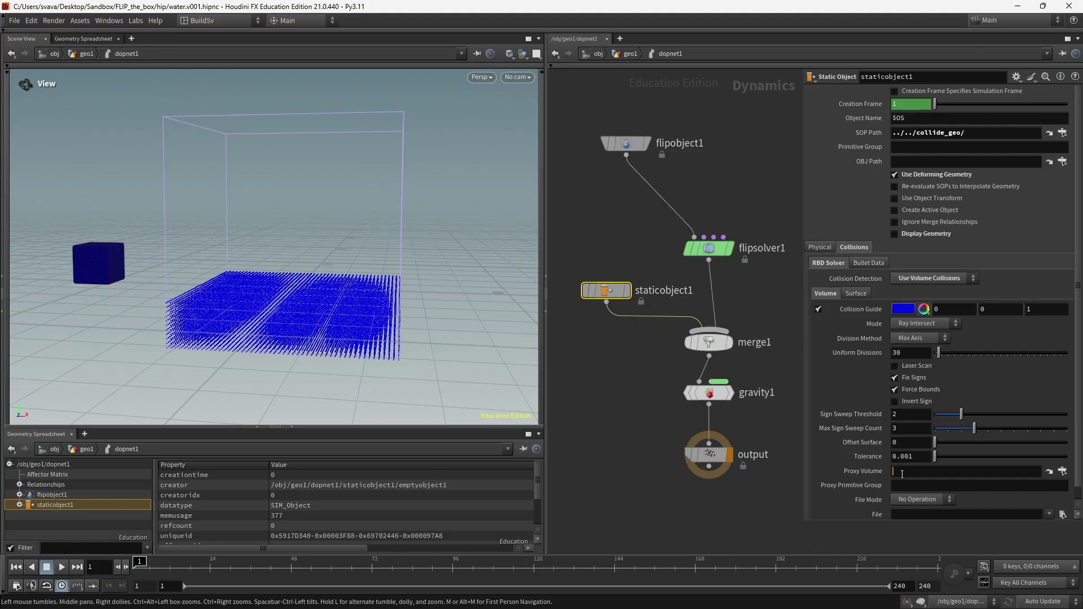
Set staticobject1's Proxy Volume to ../../collide_vdb/ after checking the VDB null's name in geo1.
{"action": "left_click", "coordinate": [902, 474]}
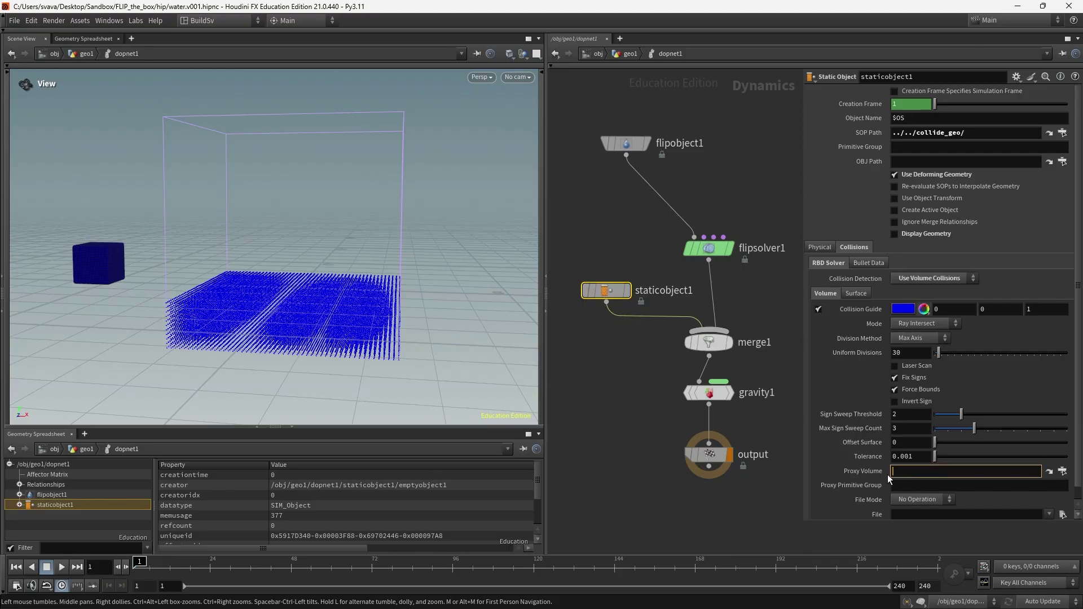
{"action": "left_click", "coordinate": [631, 54]}
{"action": "middle_click_drag", "start_coordinate": [733, 319], "coordinate": [689, 319]}
{"action": "left_click", "coordinate": [757, 350]}
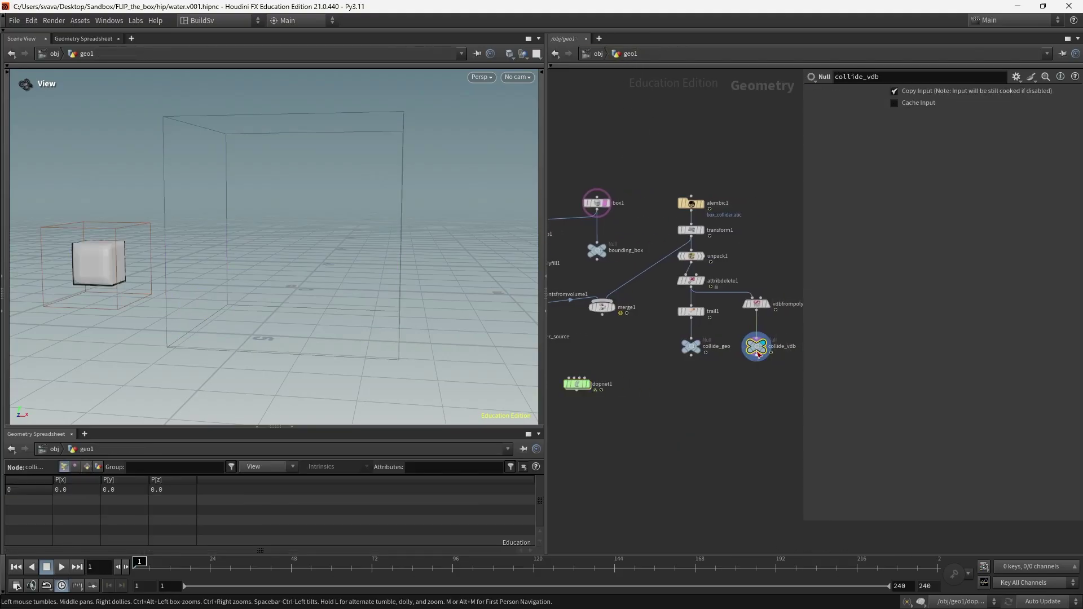
{"action": "double_click", "coordinate": [578, 384]}
{"action": "left_click", "coordinate": [888, 473]}
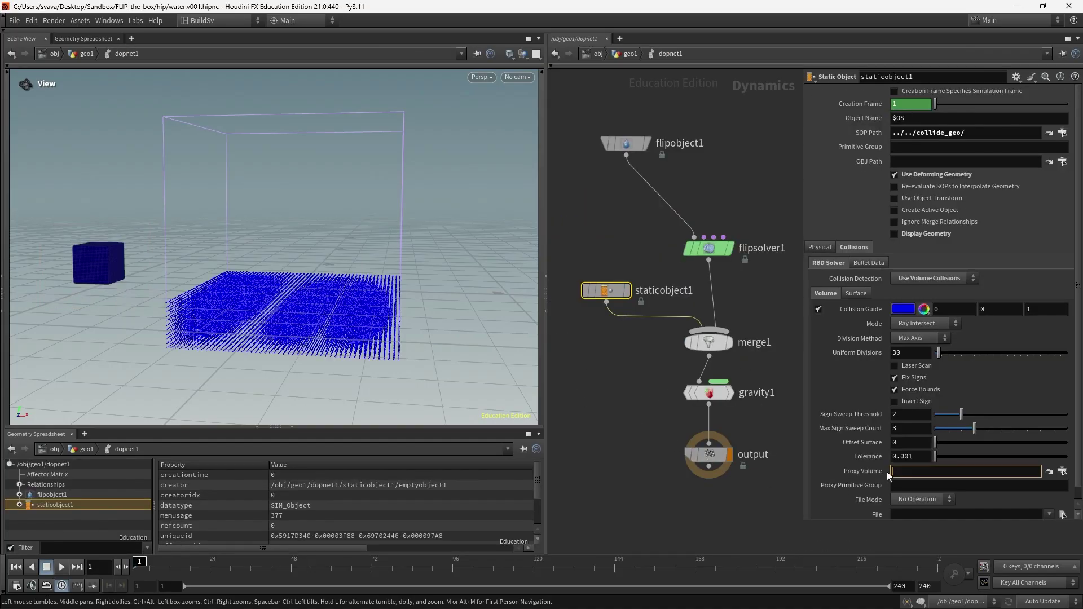
{"action": "type", "text": "../"}
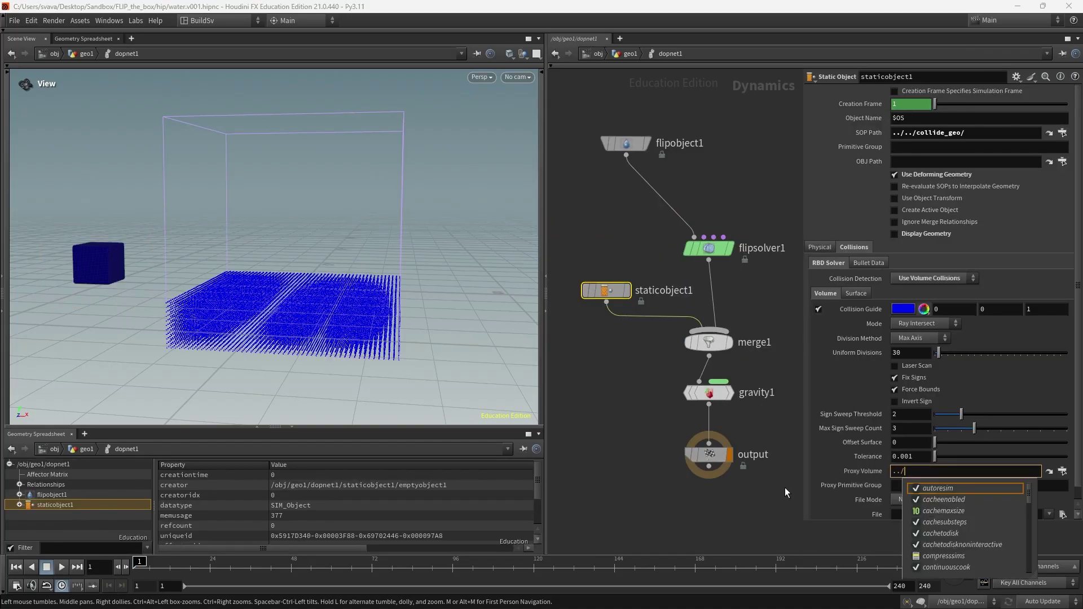
{"action": "type", "text": "../"}
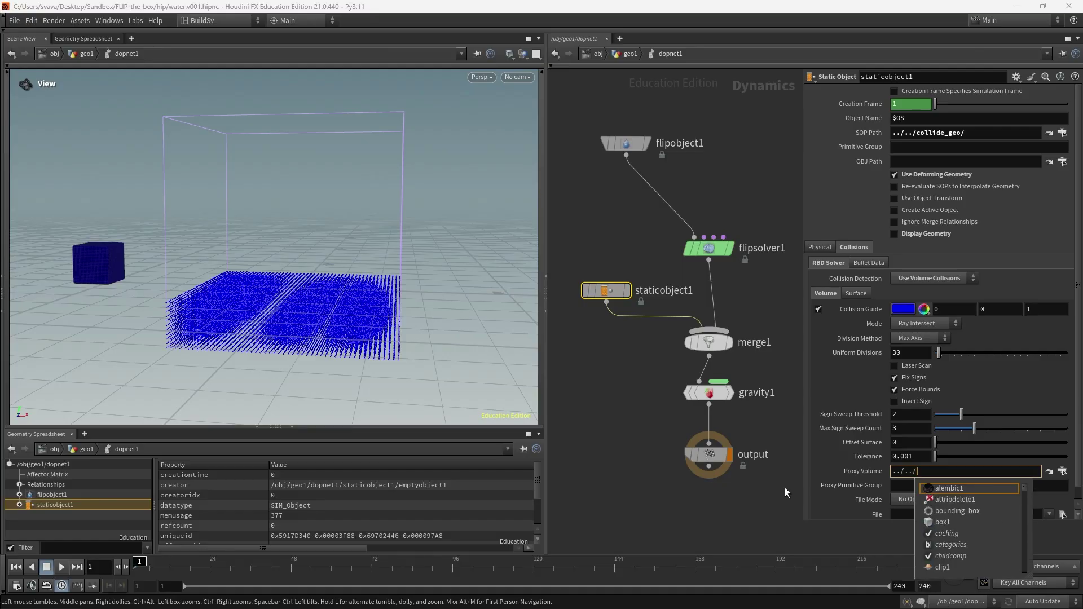
{"action": "type", "text": "coll"}
{"action": "key", "text": "Down"}
{"action": "key", "text": "Return"}
{"action": "key", "text": "Return"}
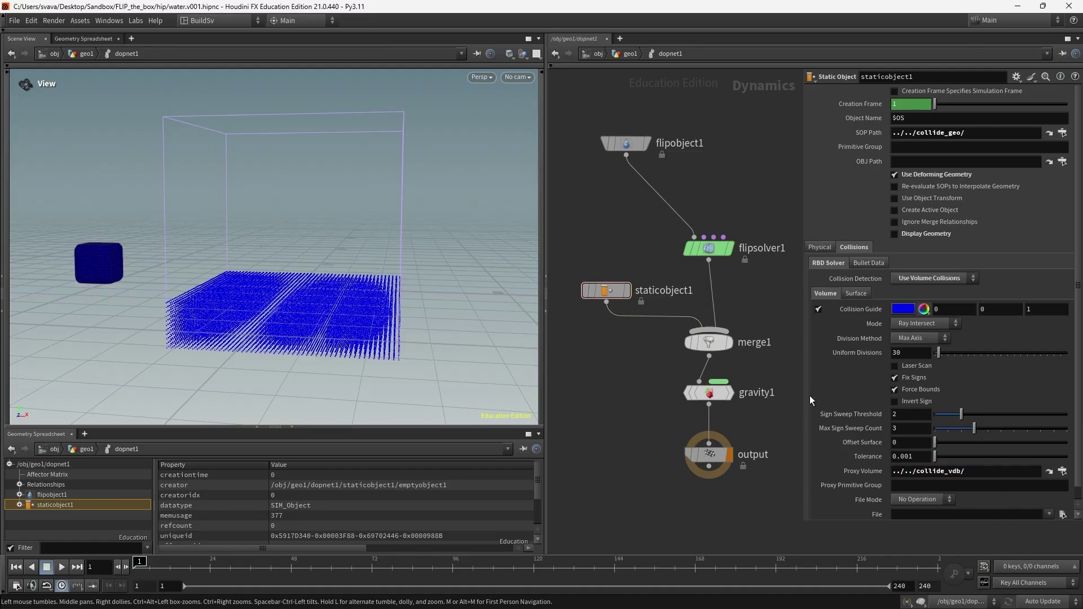
Check vdbfrompolygons1 in geo1, go back inside dopnet1, and set staticobject1's volume collision Mode to Volume Sample.
{"action": "left_click", "coordinate": [631, 54]}
{"action": "left_click", "coordinate": [756, 307]}
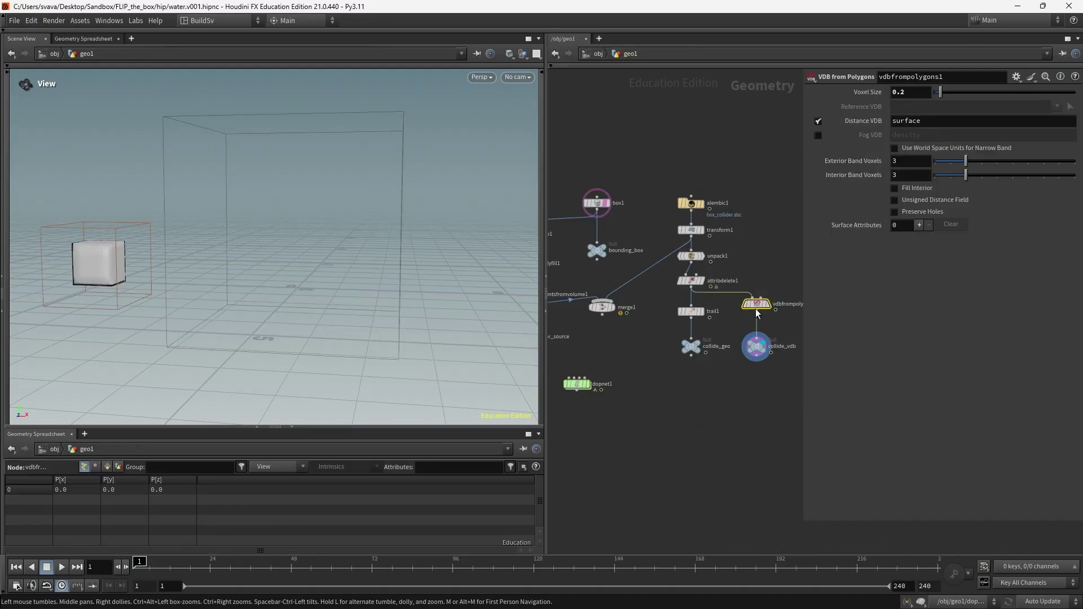
{"action": "double_click", "coordinate": [577, 385]}
{"action": "left_click", "coordinate": [906, 323]}
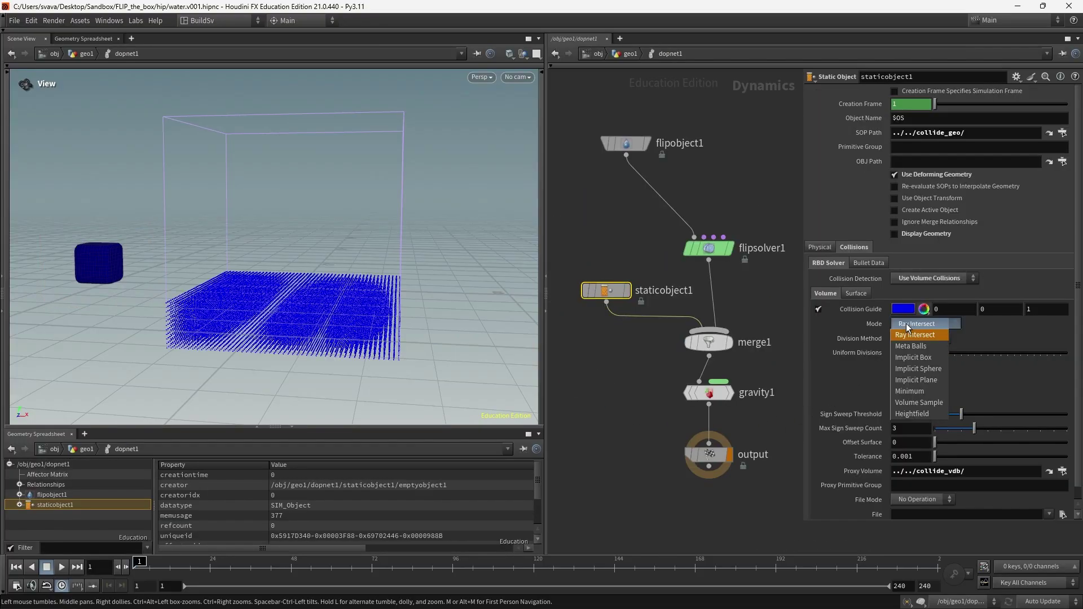
{"action": "left_click", "coordinate": [913, 399]}
Set staticobject1's Division Method to By Size with a Division Size of 0.2.
{"action": "left_click", "coordinate": [932, 338]}
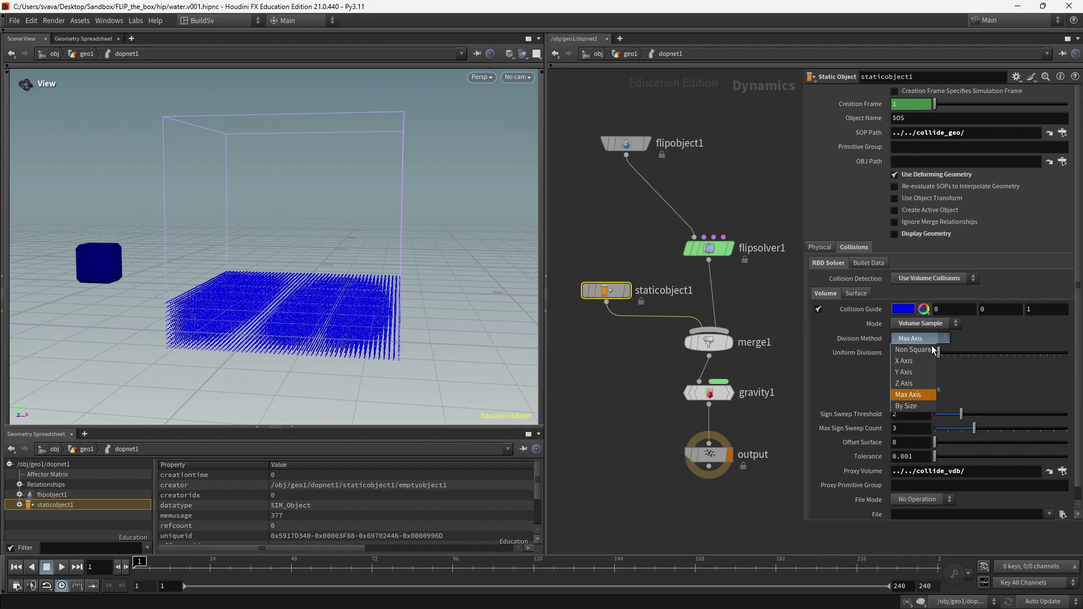
{"action": "left_click", "coordinate": [923, 405]}
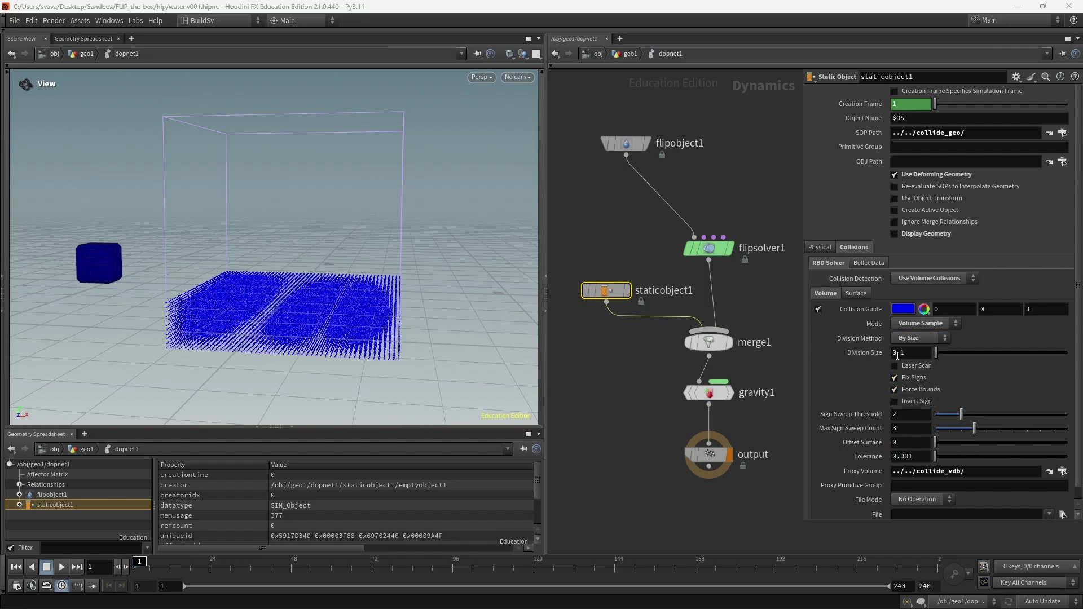
{"action": "left_click", "coordinate": [912, 353]}
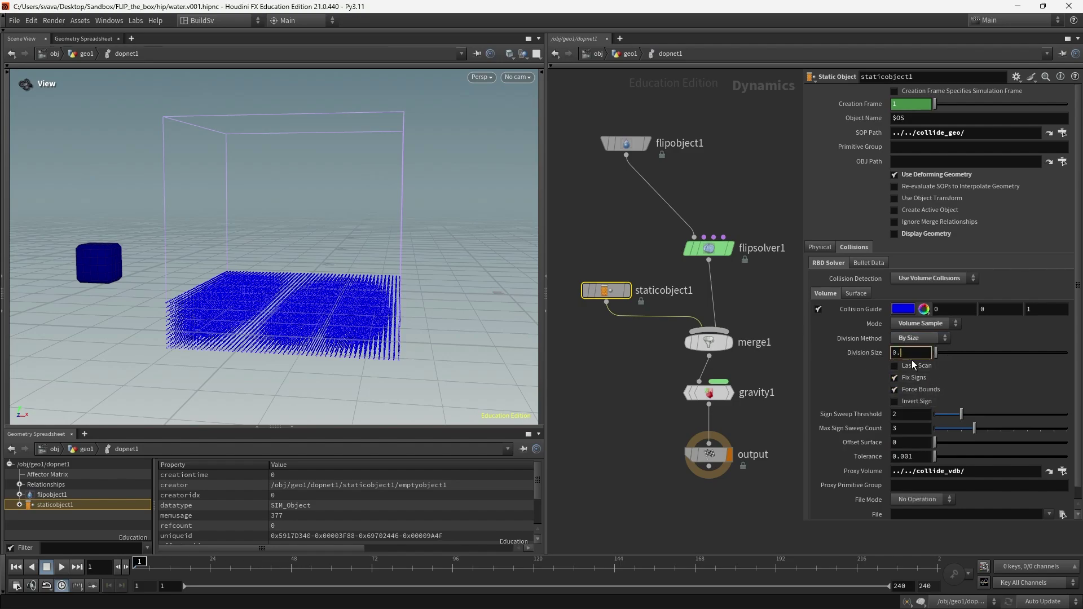
{"action": "key", "text": "Return"}
Check the voxel size of vdbfrompolygons1, play the simulation in dopnet1, and return to the first frame.
{"action": "left_click", "coordinate": [630, 54]}
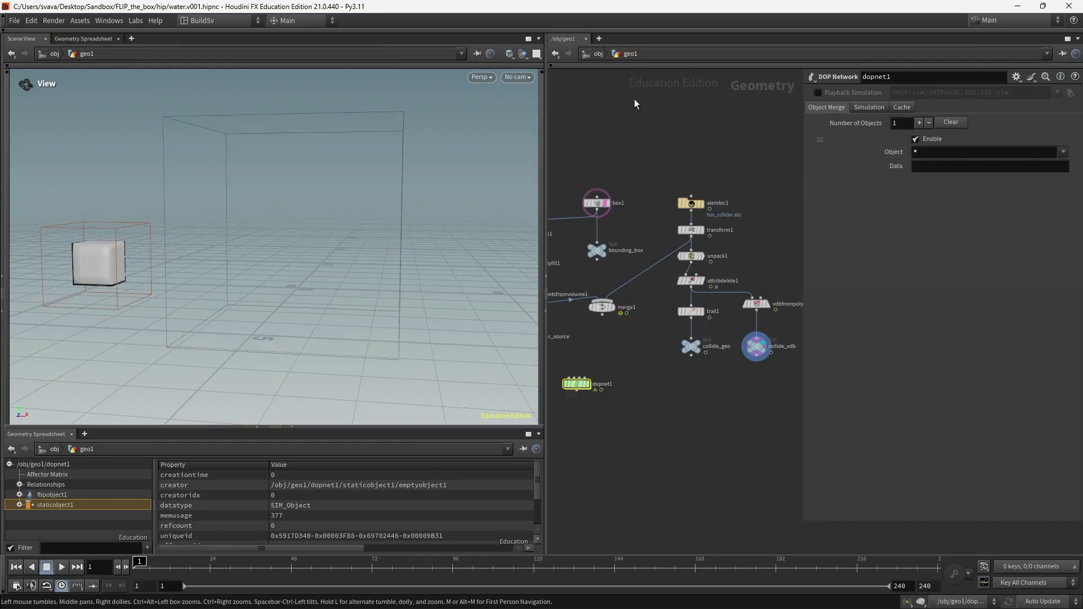
{"action": "left_click", "coordinate": [757, 304]}
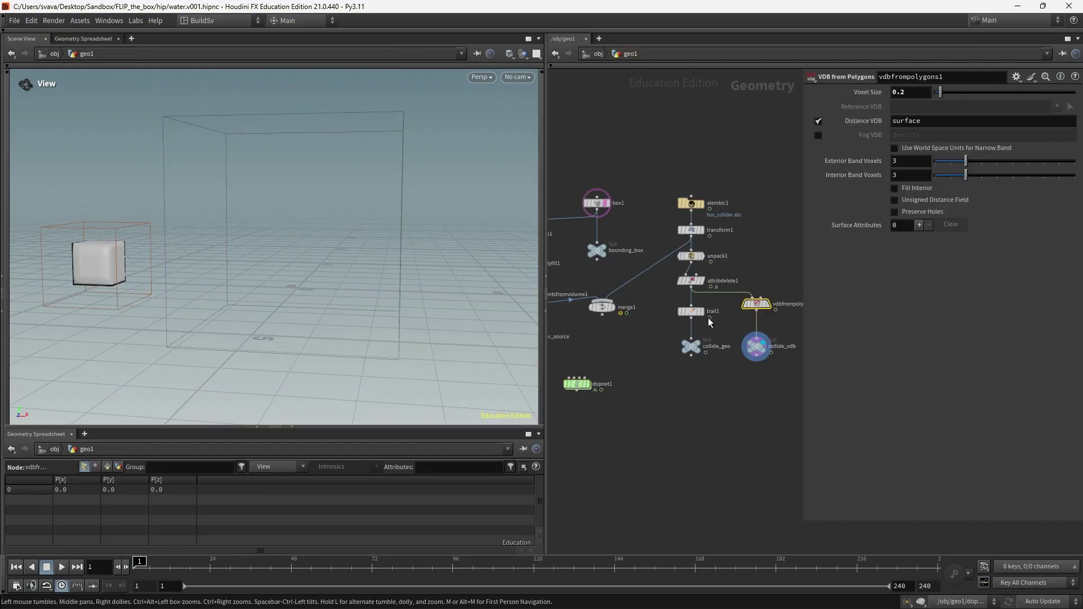
{"action": "double_click", "coordinate": [578, 383]}
{"action": "key", "text": "Up"}
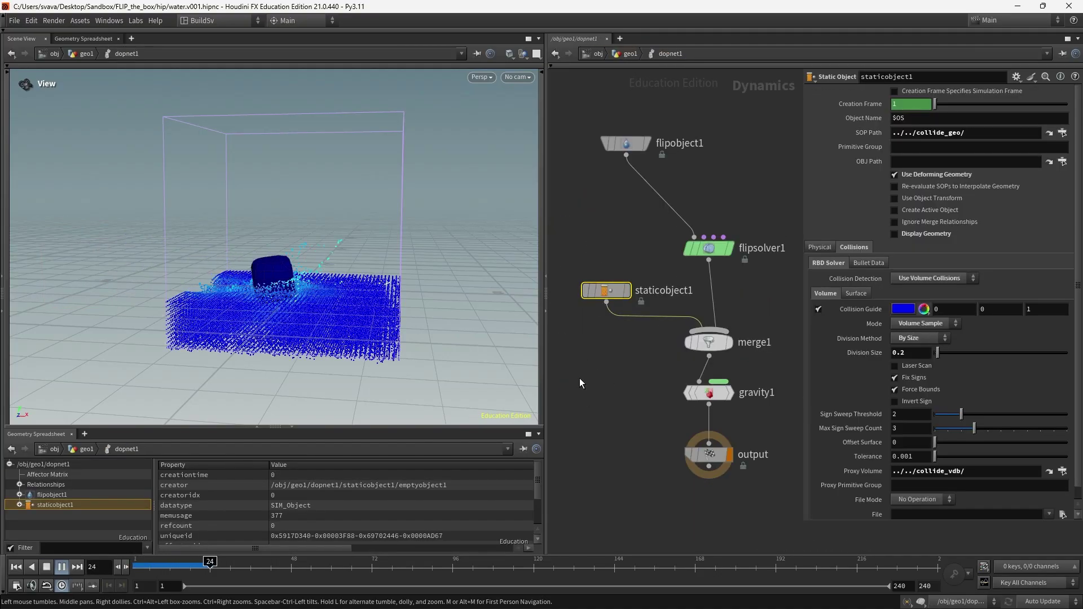
{"action": "key", "text": "ctrl+Up"}
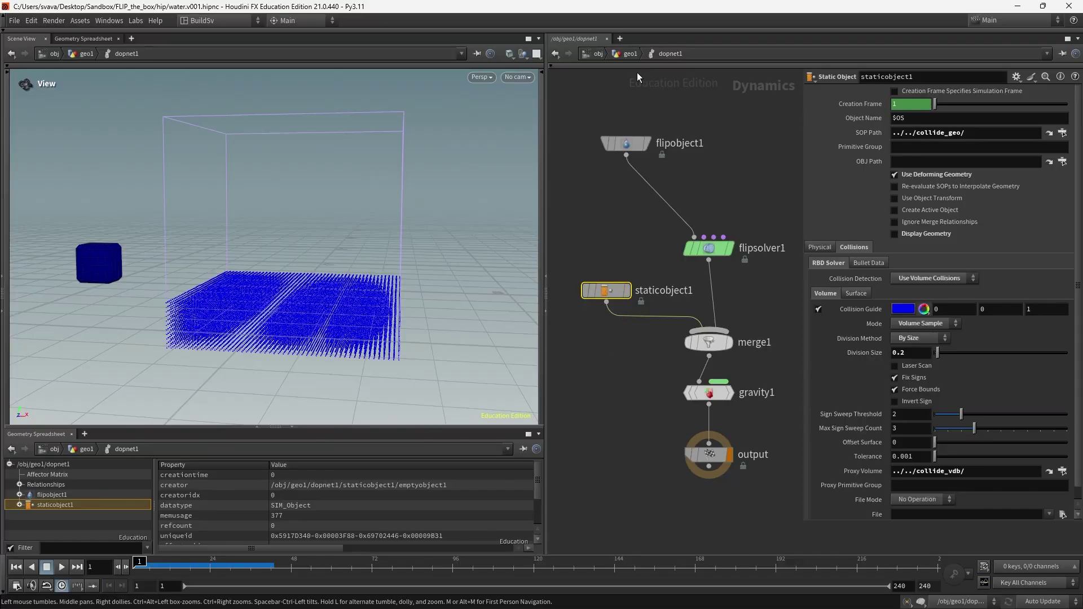
Display attribdelete1 in geo1, and in dopnet1 turn off staticobject1's Collision Guide and turn Display Geometry back on.
{"action": "left_click", "coordinate": [631, 54]}
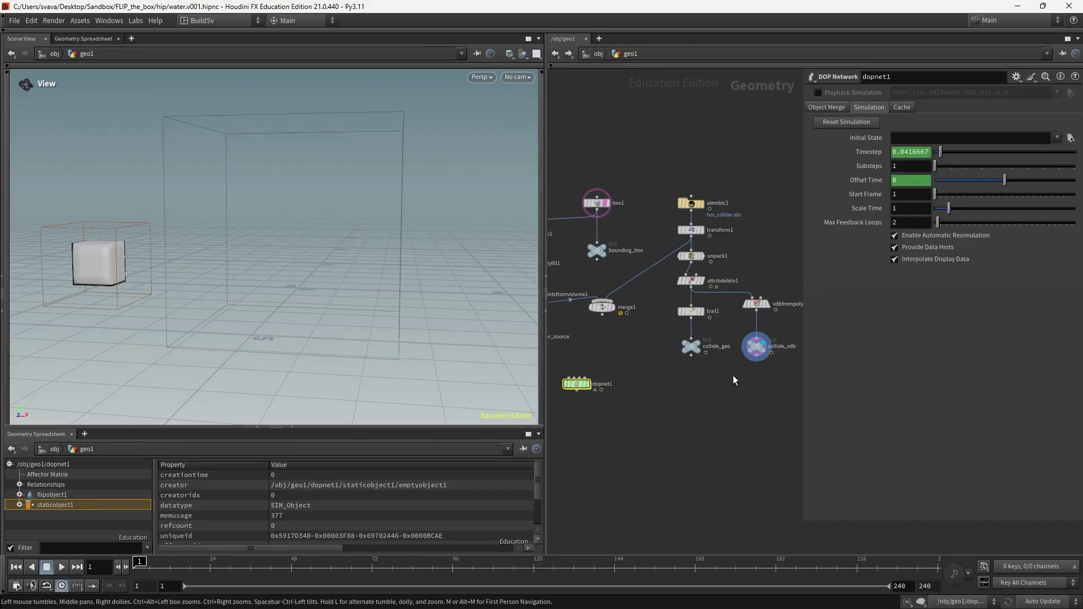
{"action": "scroll", "coordinate": [750, 308], "scroll_direction": "up", "scroll_amount": 2}
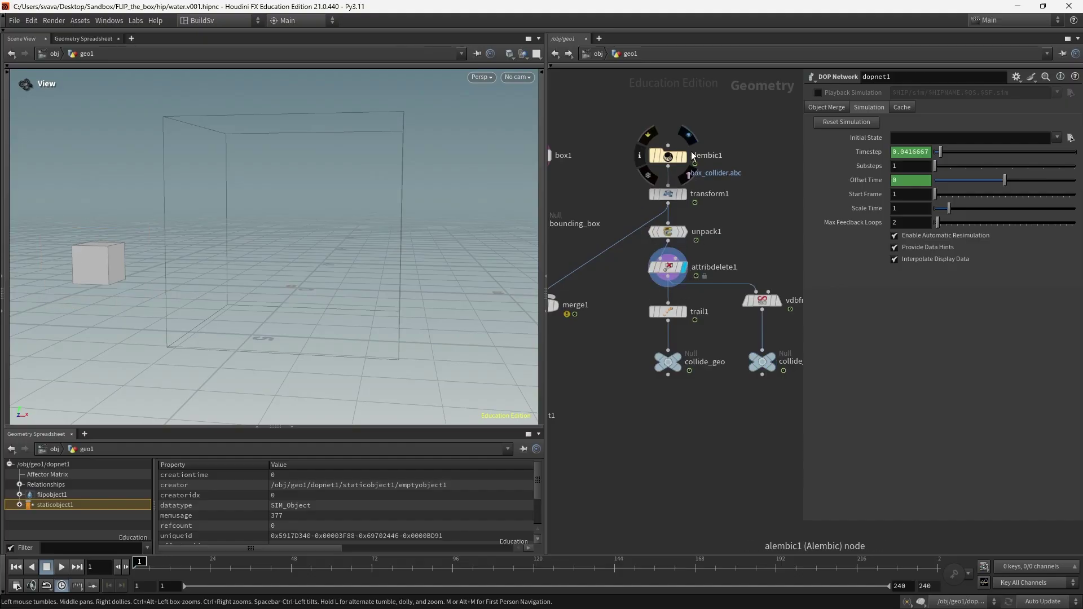
{"action": "middle_click_drag", "start_coordinate": [635, 402], "coordinate": [773, 332]}
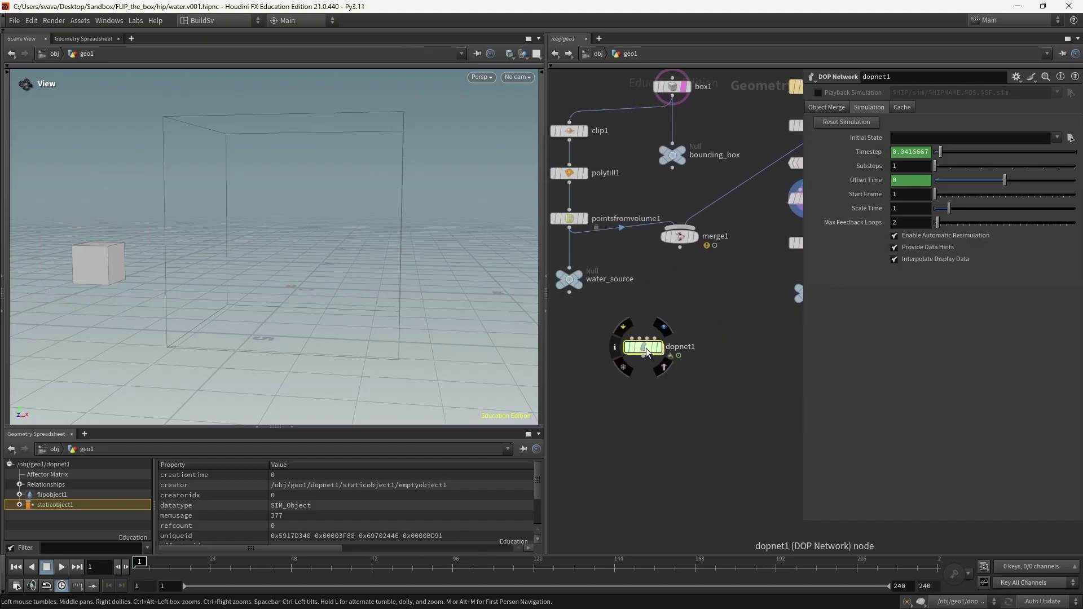
{"action": "double_click", "coordinate": [647, 353]}
{"action": "left_click", "coordinate": [818, 309]}
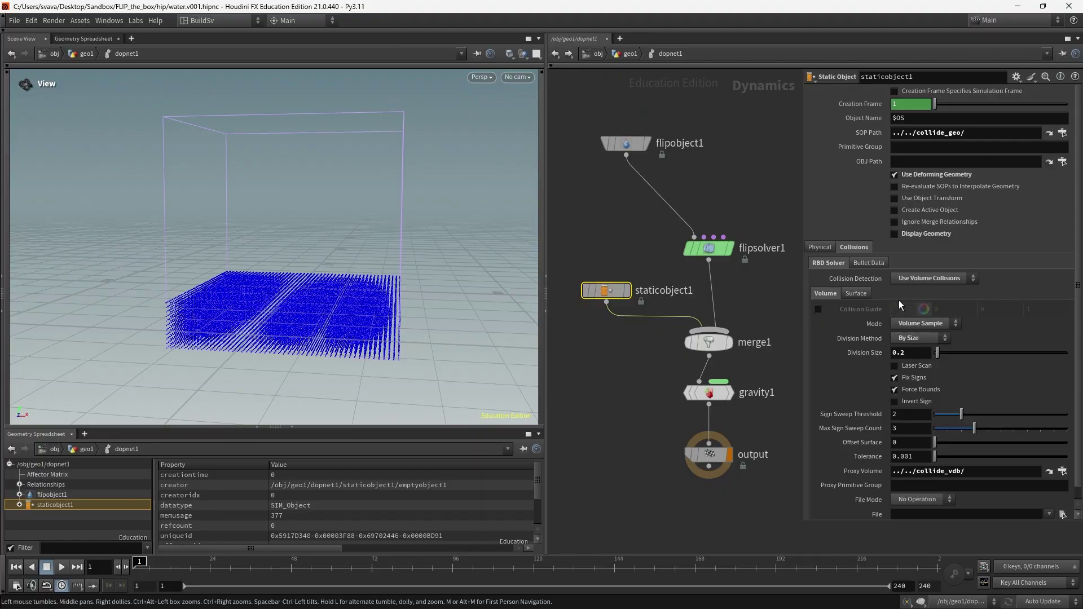
{"action": "left_click", "coordinate": [903, 236]}
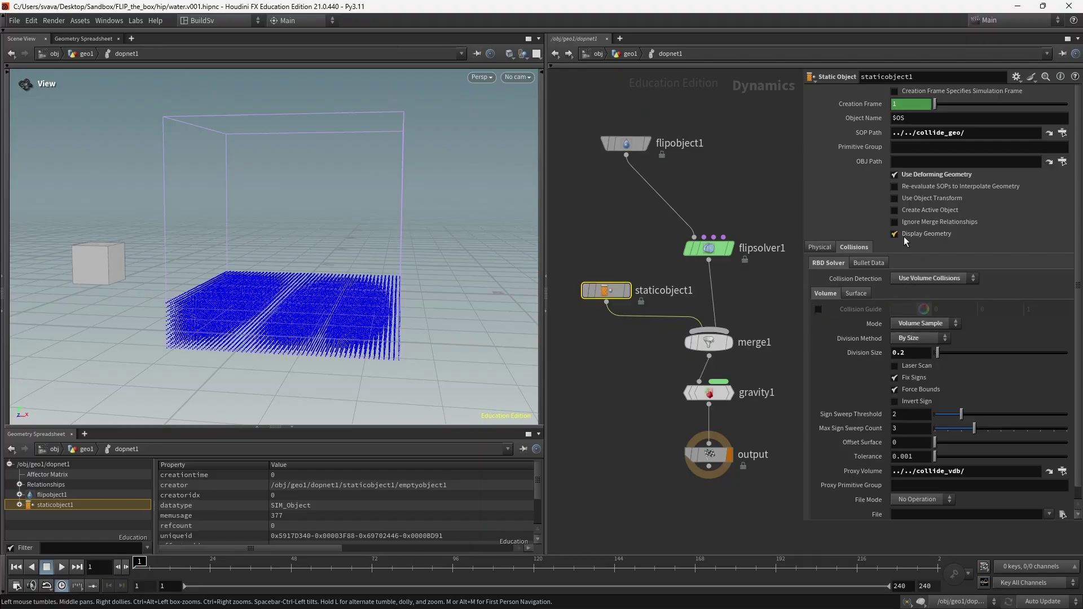
Move the collide_geo null in geo1 further down to make room below trail1.
{"action": "left_click", "coordinate": [629, 54]}
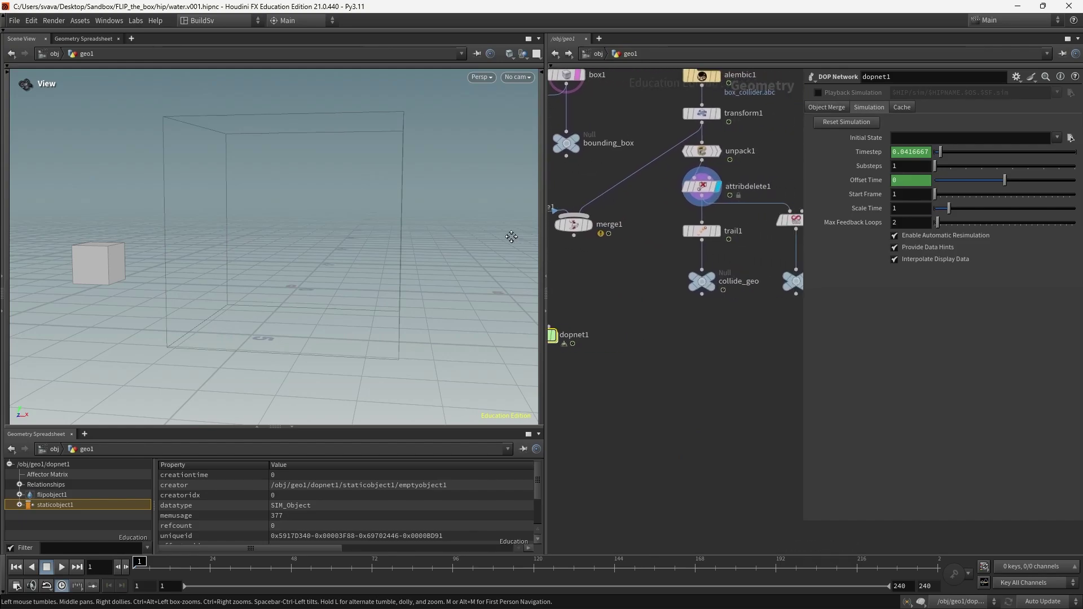
{"action": "middle_click_drag", "start_coordinate": [512, 237], "coordinate": [482, 234]}
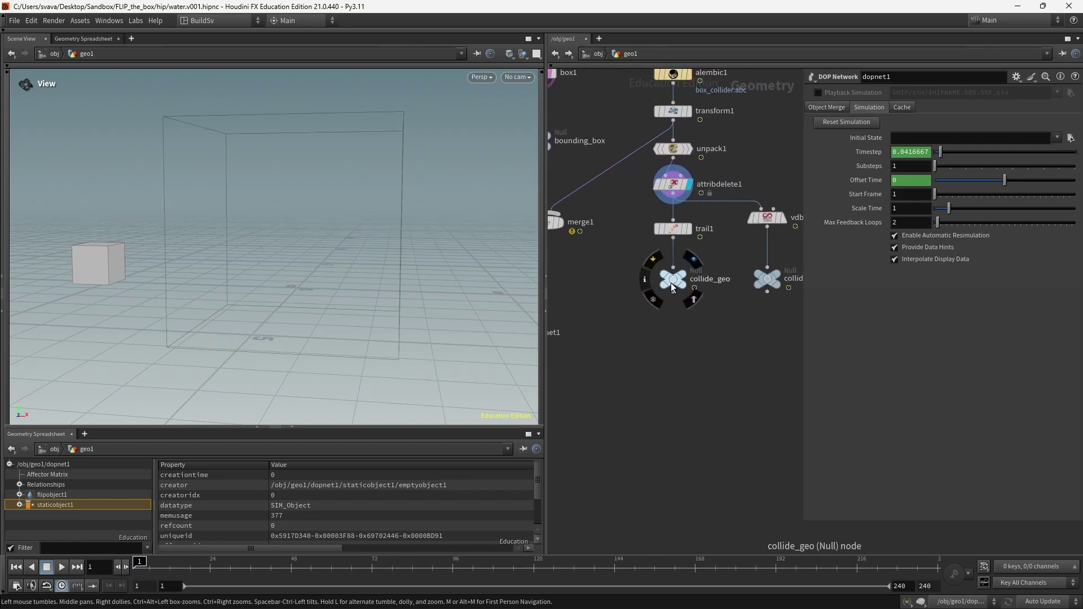
{"action": "left_click_drag", "start_coordinate": [671, 283], "coordinate": [674, 388]}
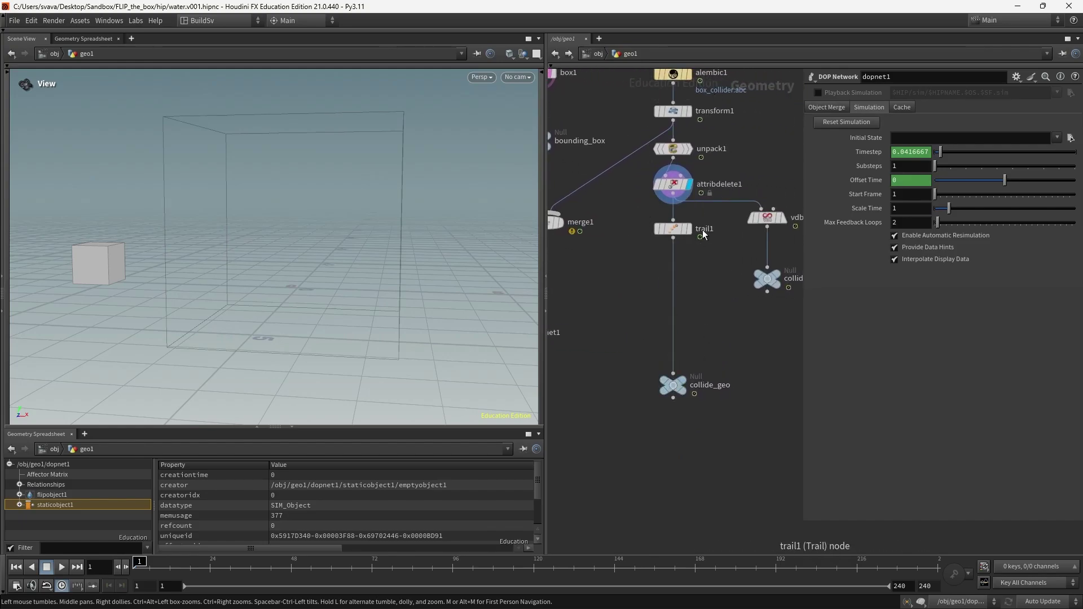
Display trail1, turn on the visualization of its v point attribute, and play the animation to frame 9.
{"action": "left_click", "coordinate": [680, 230]}
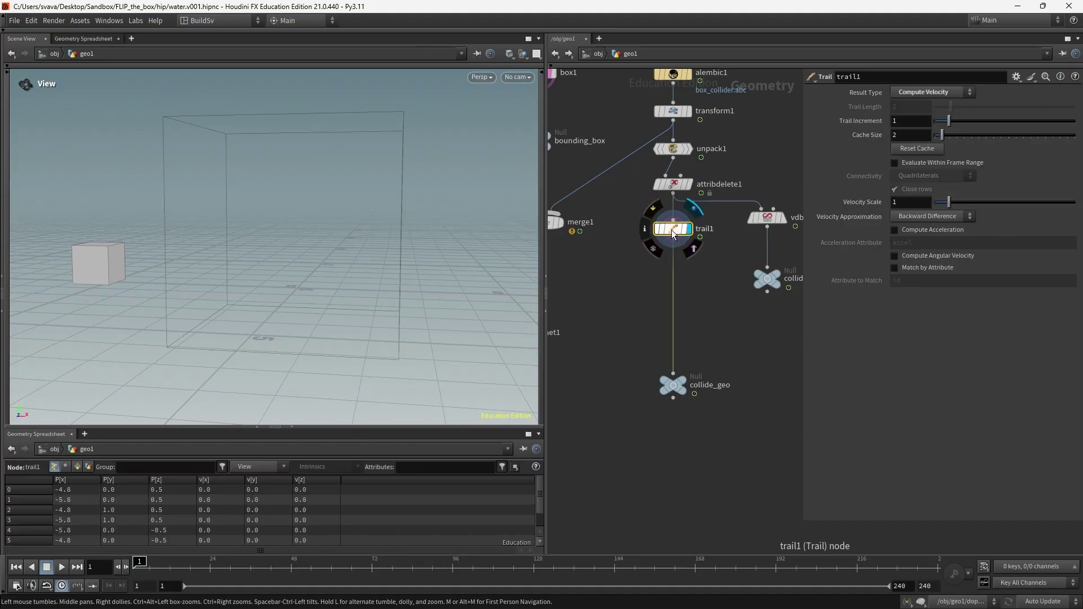
{"action": "left_click", "coordinate": [644, 229]}
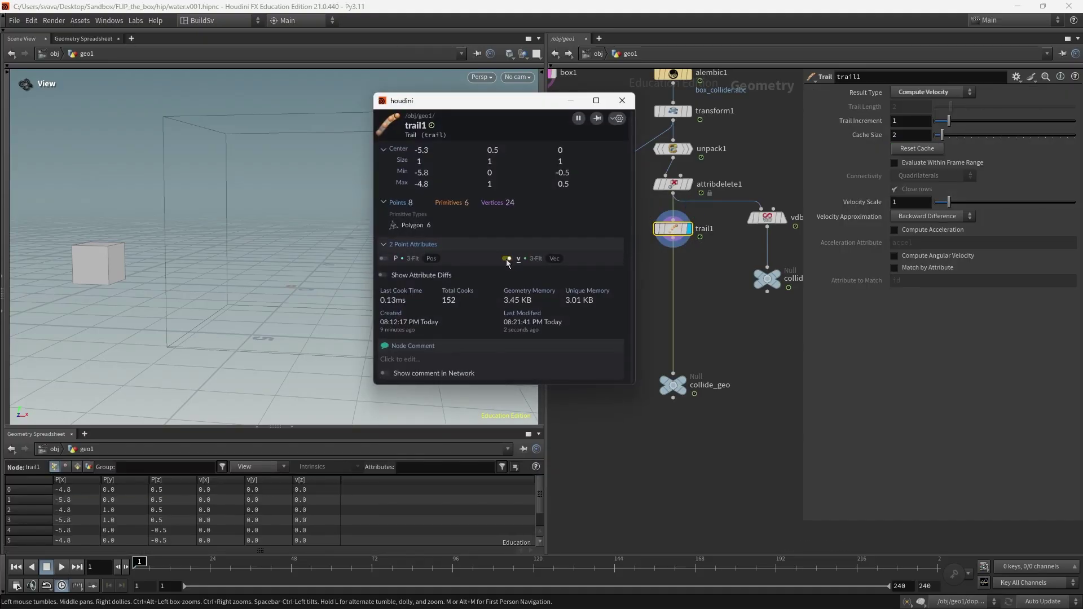
{"action": "left_click", "coordinate": [713, 333]}
{"action": "key", "text": "Up"}
{"action": "key", "text": "Up"}
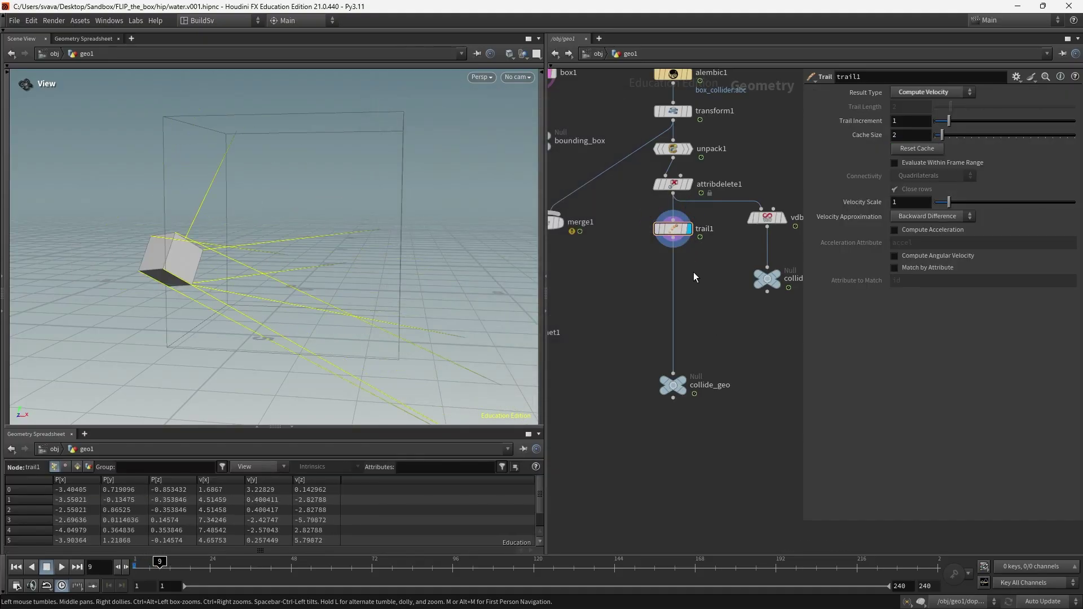
Insert an Attribute Wrangle between trail1 and collide_geo.
{"action": "key", "text": "Tab"}
{"action": "type", "text": "att wra"}
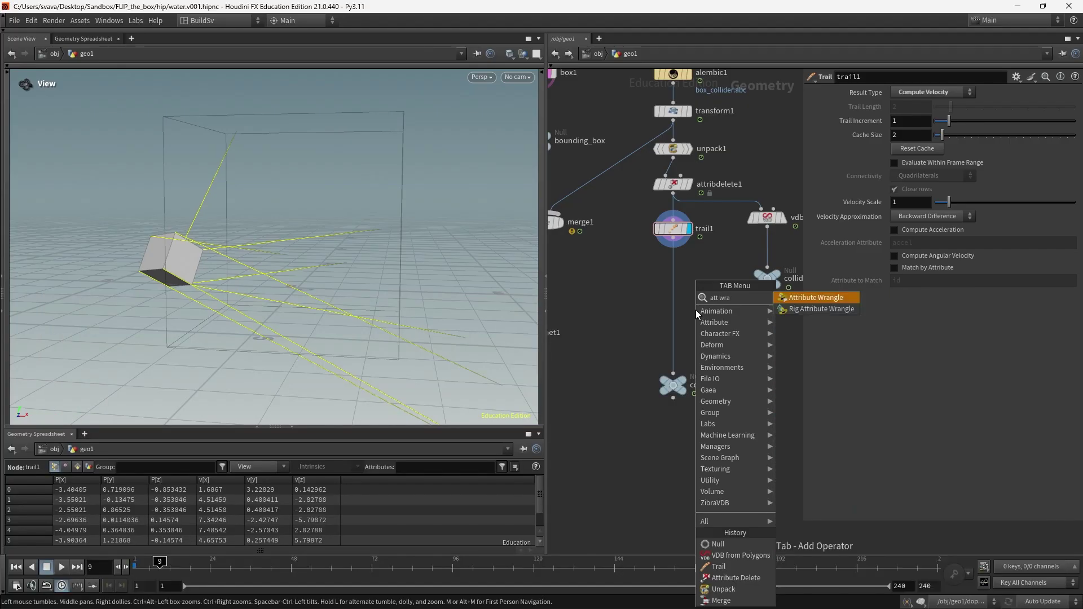
{"action": "key", "text": "Return"}
{"action": "left_click", "coordinate": [674, 272]}
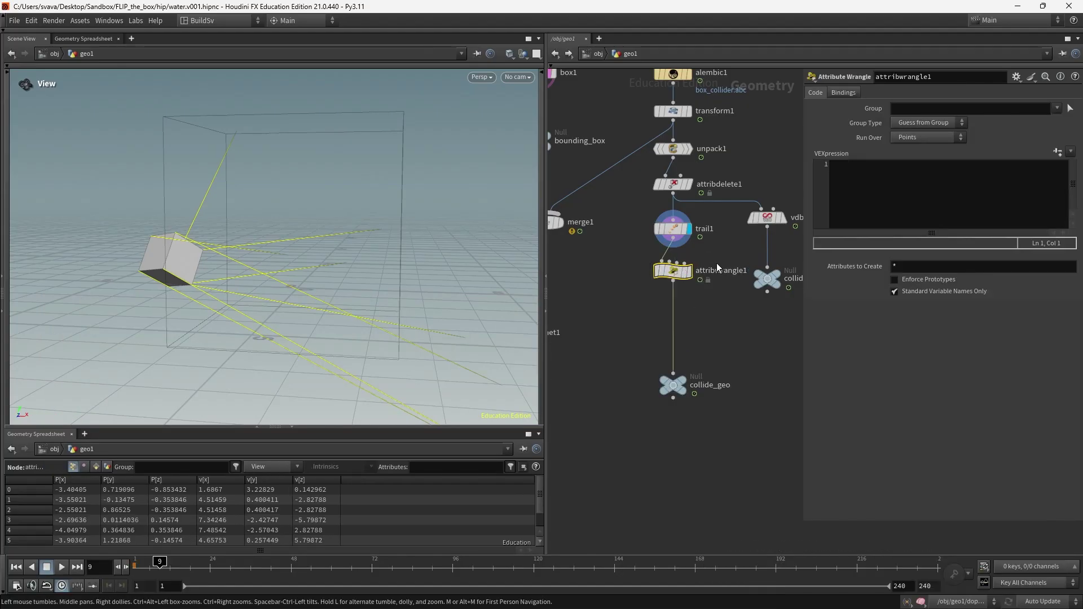
Enter the VEX expression v@v*=2; in attribwrangle1 and display that node.
{"action": "left_click", "coordinate": [867, 188]}
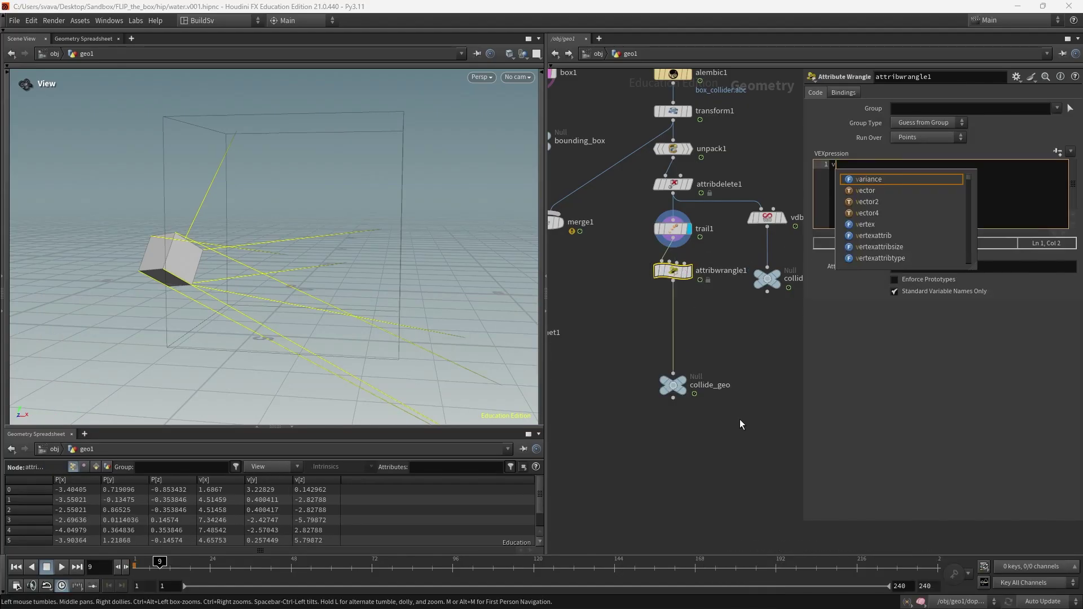
{"action": "type", "text": "v@v*"}
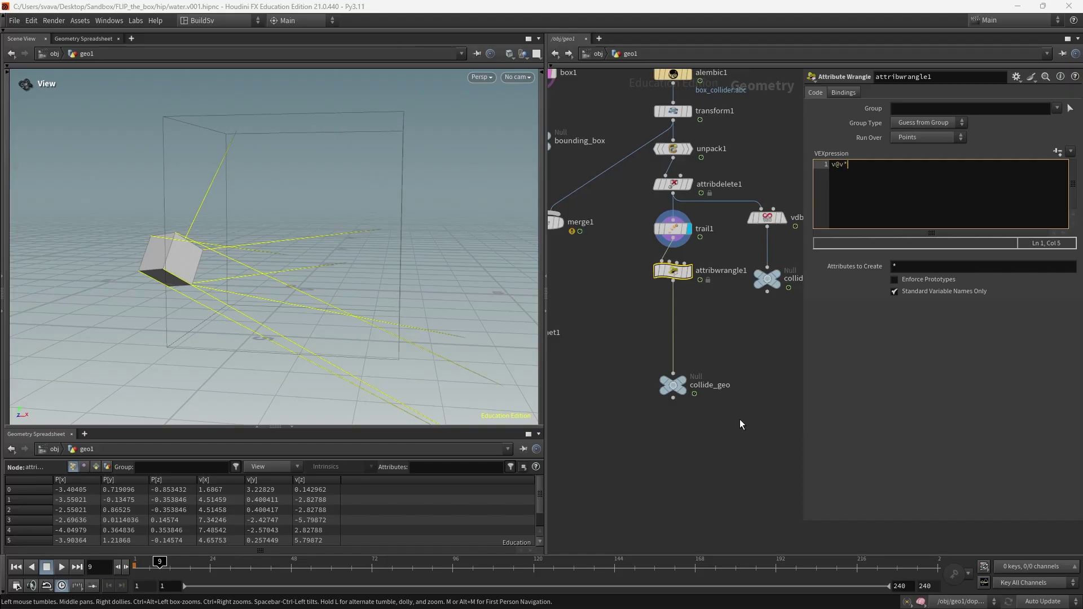
{"action": "type", "text": "=2;"}
{"action": "left_click", "coordinate": [705, 307]}
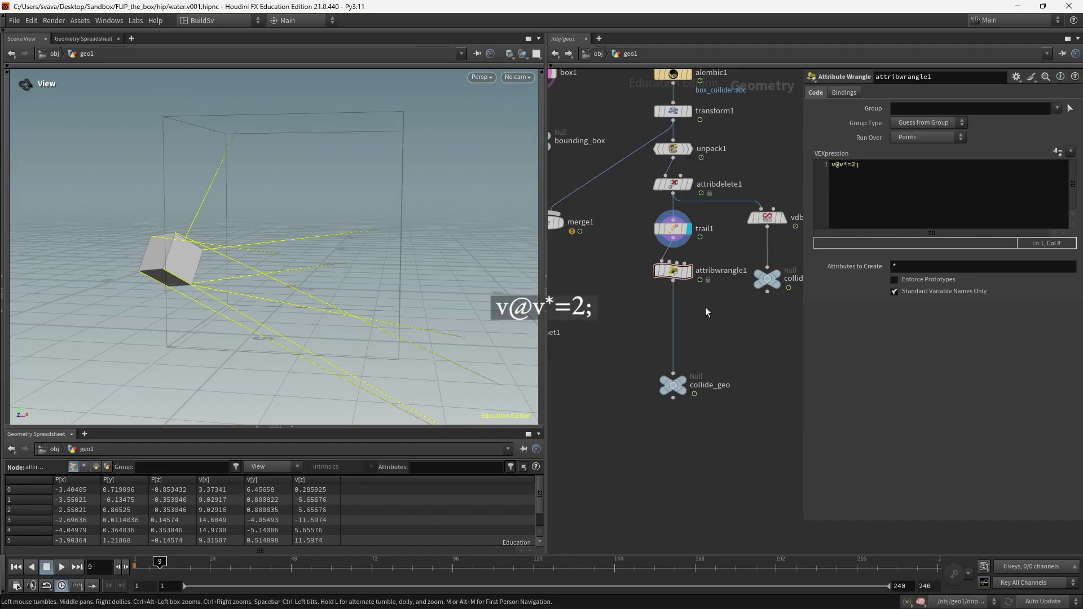
{"action": "left_click", "coordinate": [691, 272]}
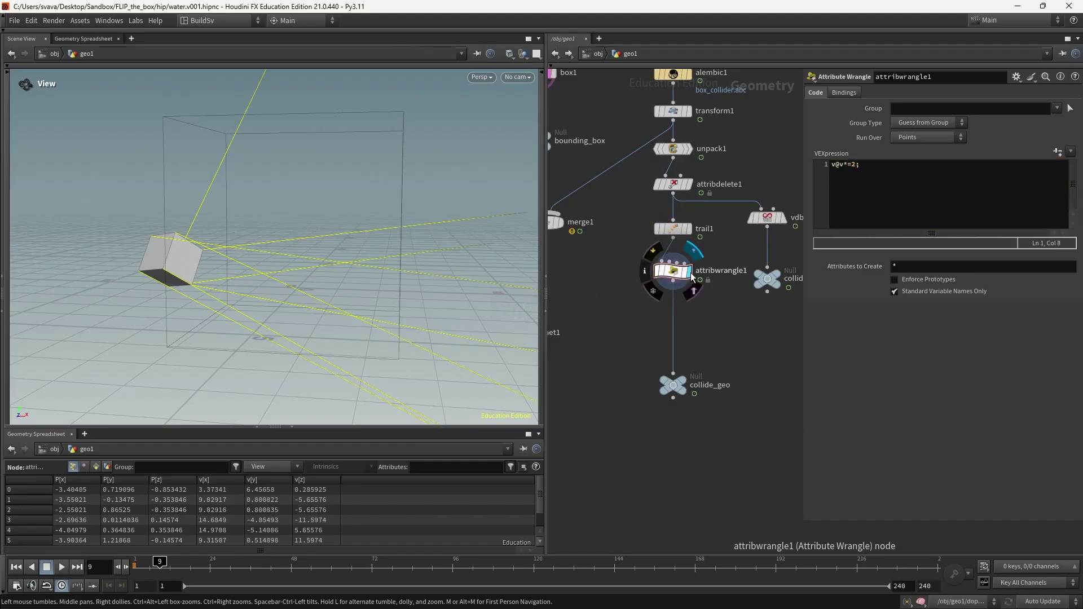
Turn off the v attribute visualization from attribwrangle1's node information and close the information window.
{"action": "middle_click_drag", "start_coordinate": [697, 334], "coordinate": [721, 322]}
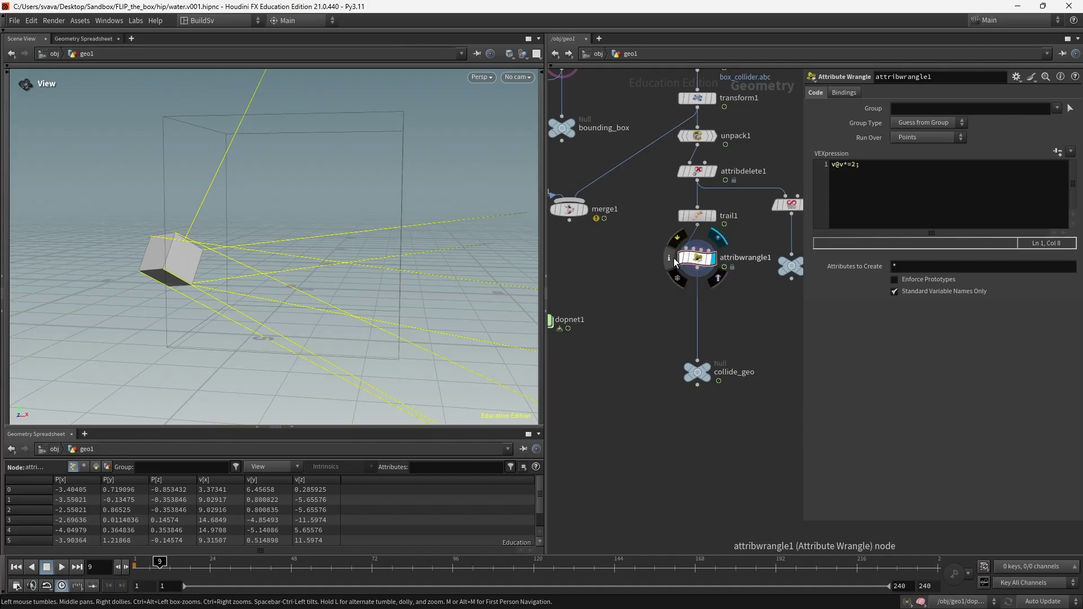
{"action": "left_click", "coordinate": [674, 260]}
{"action": "left_click", "coordinate": [534, 277]}
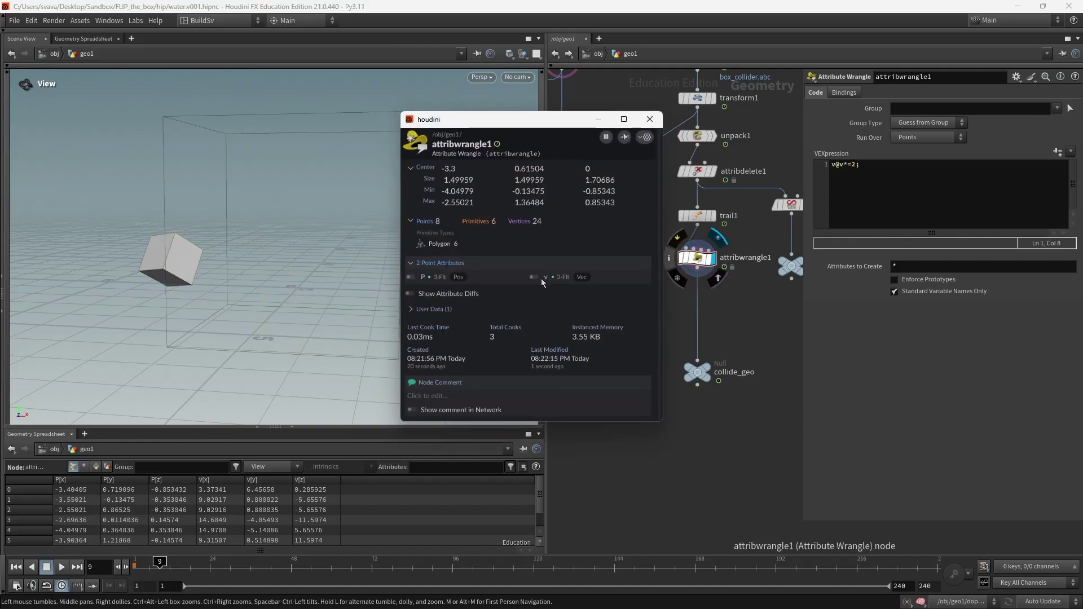
{"action": "left_click", "coordinate": [648, 119]}
Go inside dopnet1, play the simulation with the doubled collider velocity, and return to the first frame.
{"action": "middle_click_drag", "start_coordinate": [645, 331], "coordinate": [705, 318]}
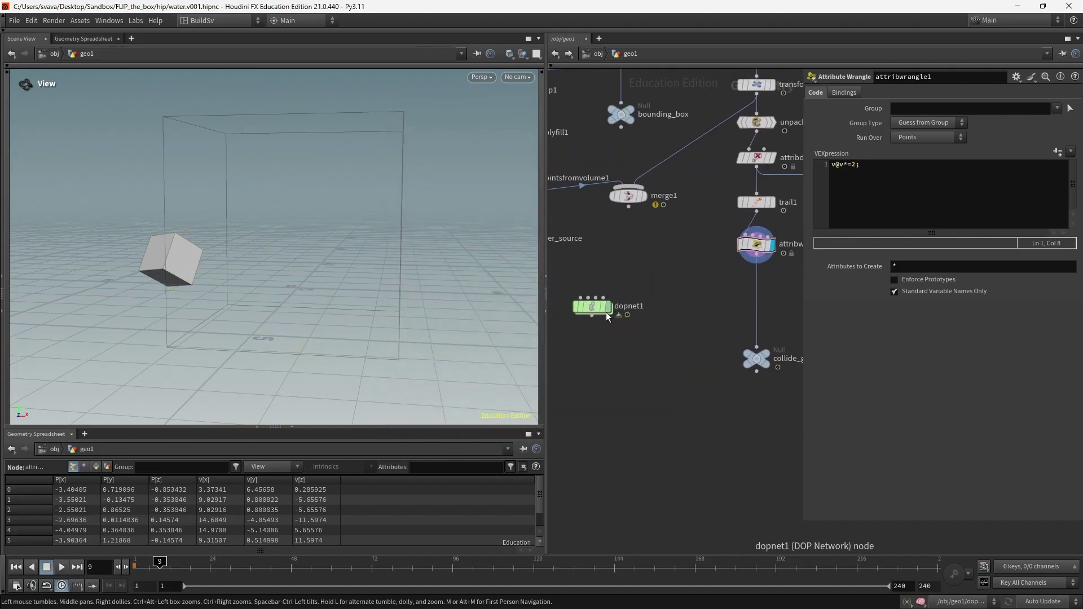
{"action": "left_click", "coordinate": [611, 315]}
{"action": "double_click", "coordinate": [600, 320]}
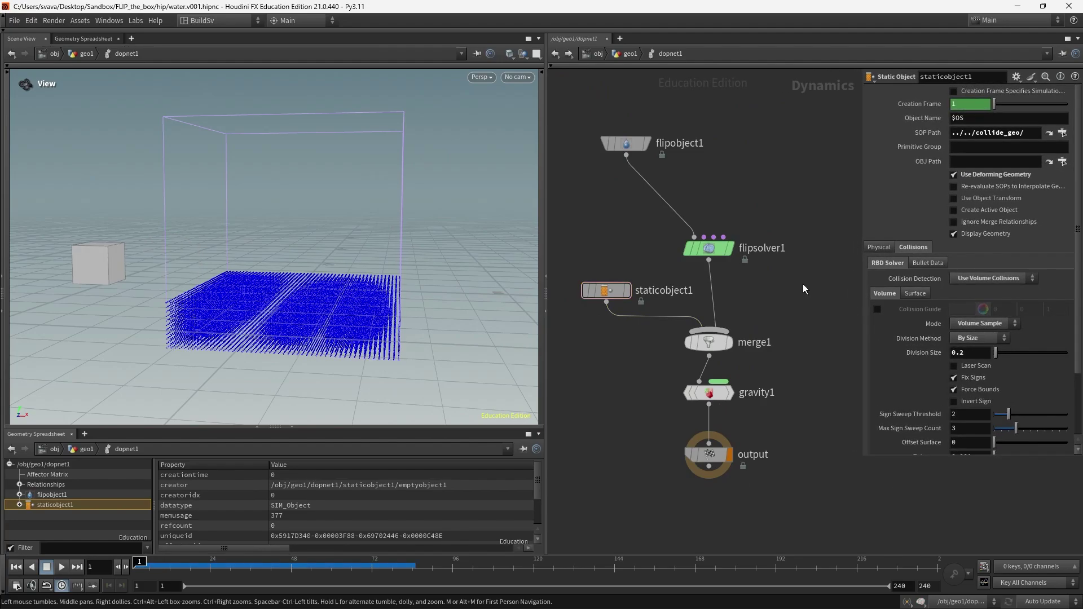
{"action": "key", "text": "Up"}
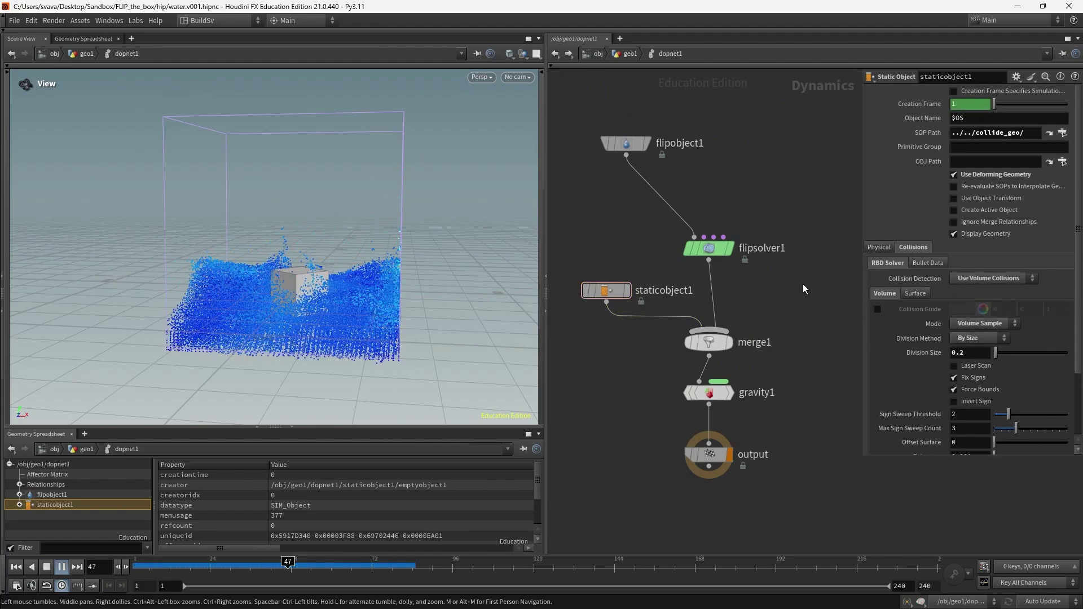
{"action": "key", "text": "ctrl+Up"}
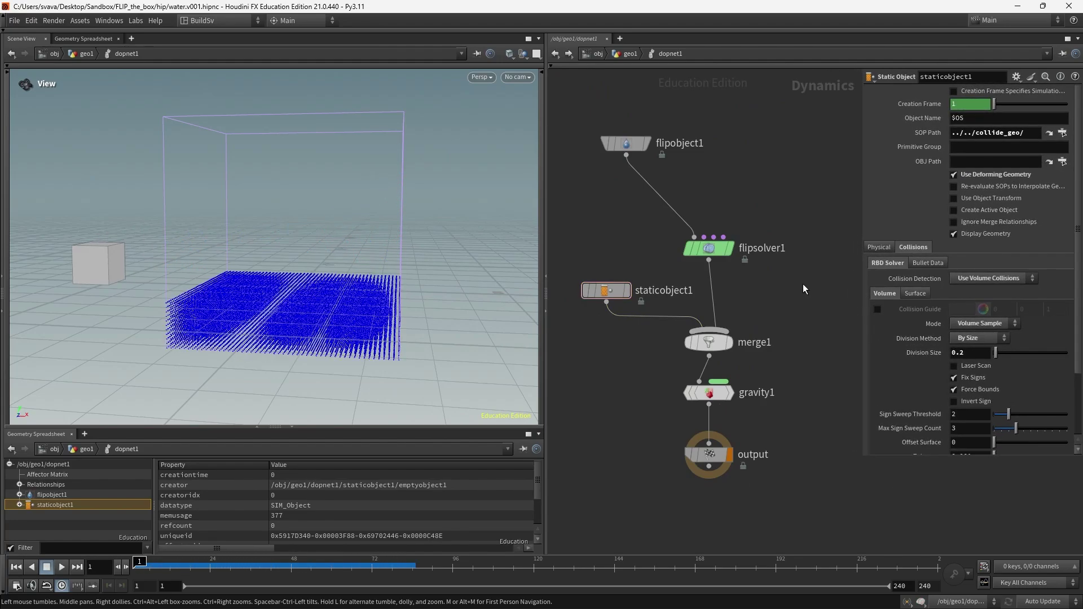
Go back to geo1 and open attribwrangle1's VEX expression for editing at the velocity multiplier.
{"action": "left_click", "coordinate": [637, 53]}
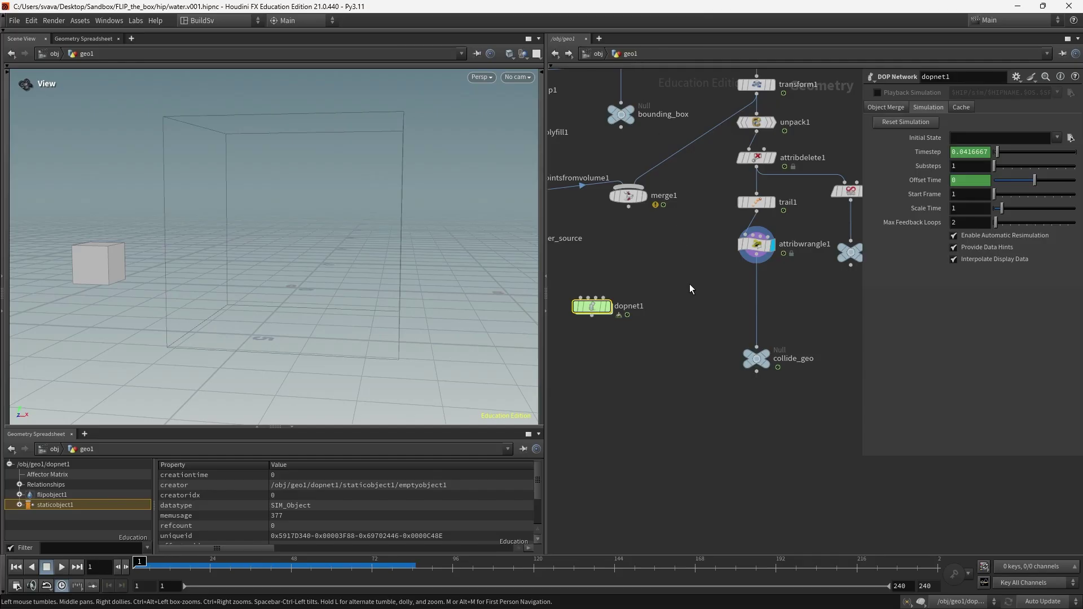
{"action": "left_click", "coordinate": [756, 244]}
{"action": "left_click", "coordinate": [926, 167]}
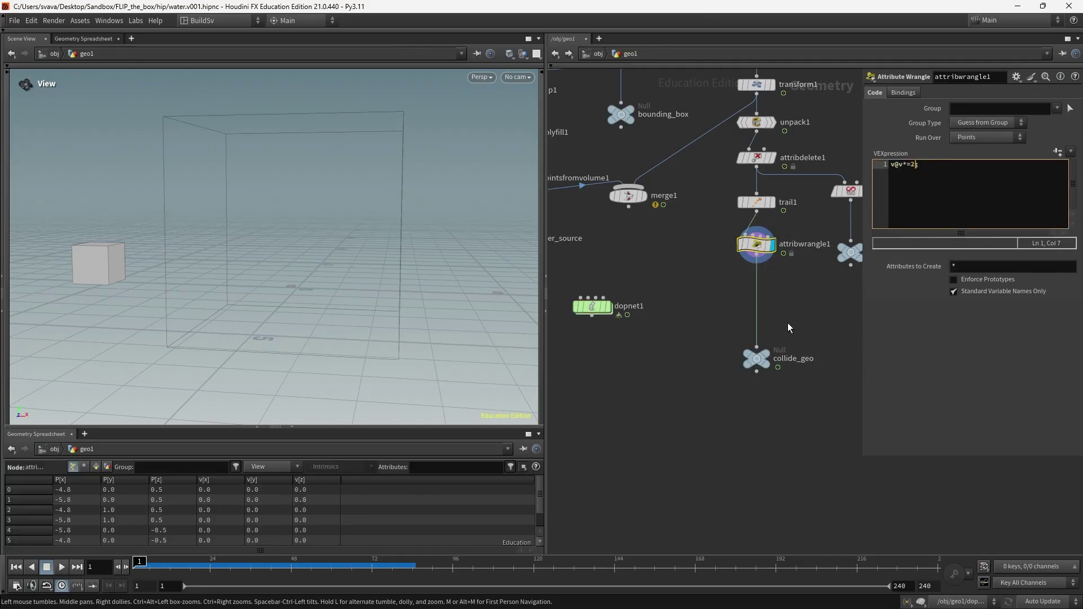
Set the velocity expression in attribwrangle1 to v@v*=0.5; and play the simulation inside dopnet1, rewinding it to frame 1.
{"action": "type", "text": "0.5"}
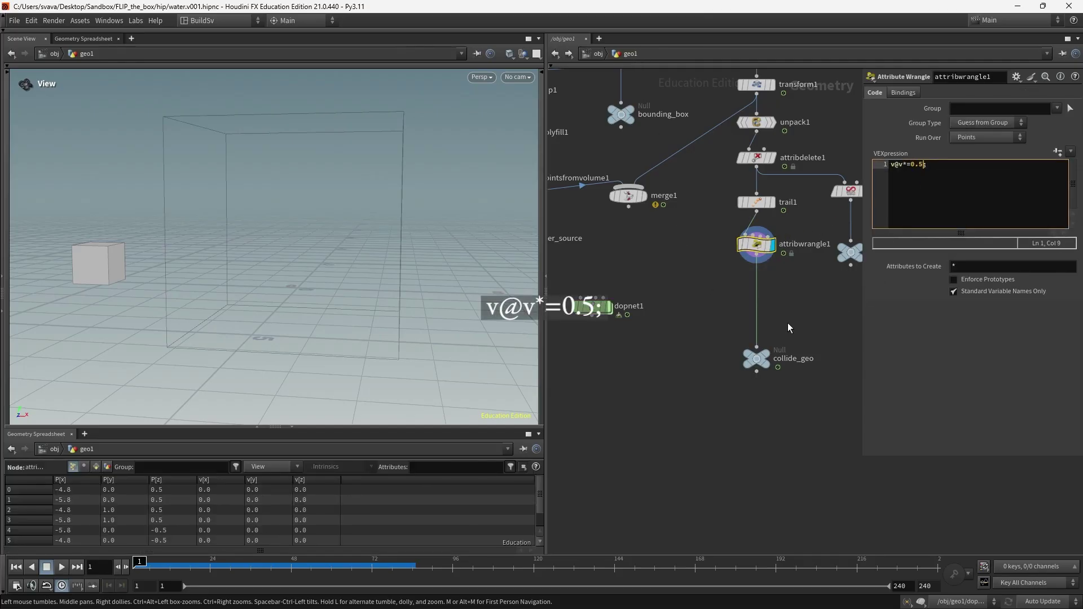
{"action": "left_click", "coordinate": [788, 323]}
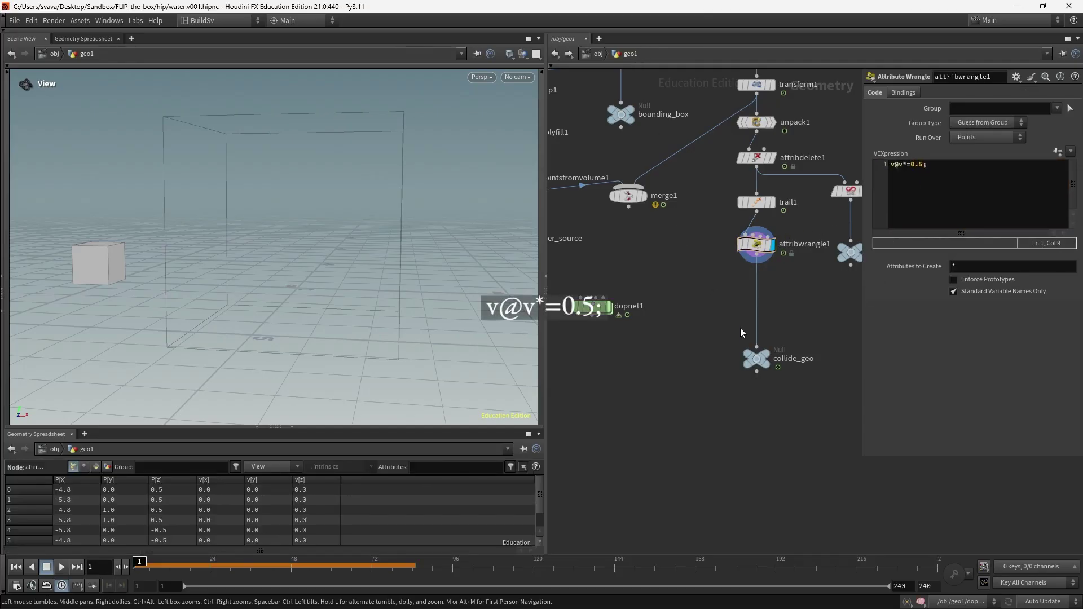
{"action": "double_click", "coordinate": [603, 307]}
{"action": "key", "text": "Up"}
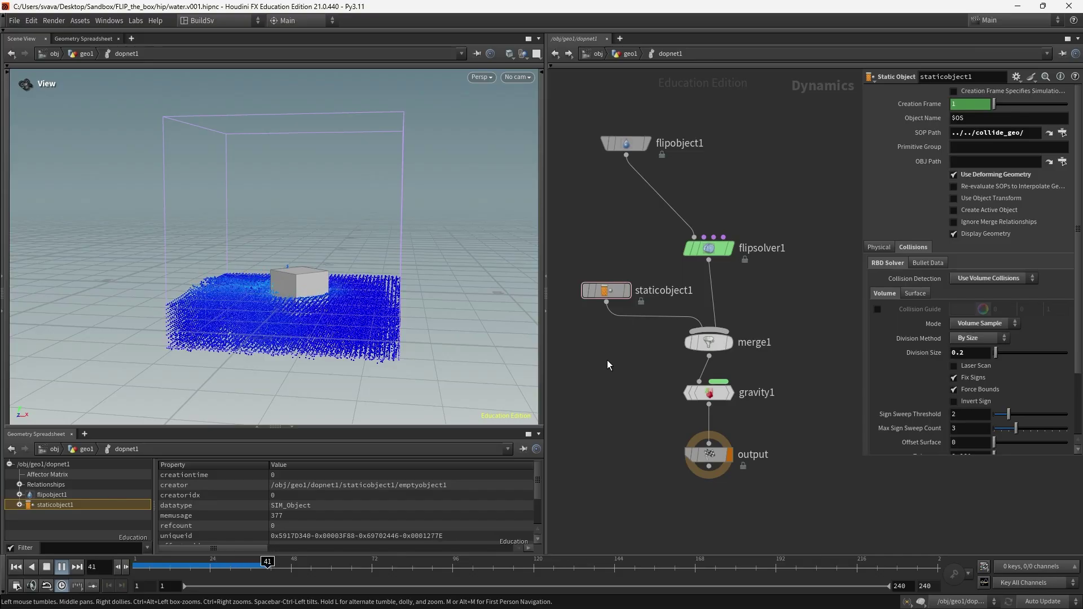
{"action": "key", "text": "ctrl+Up"}
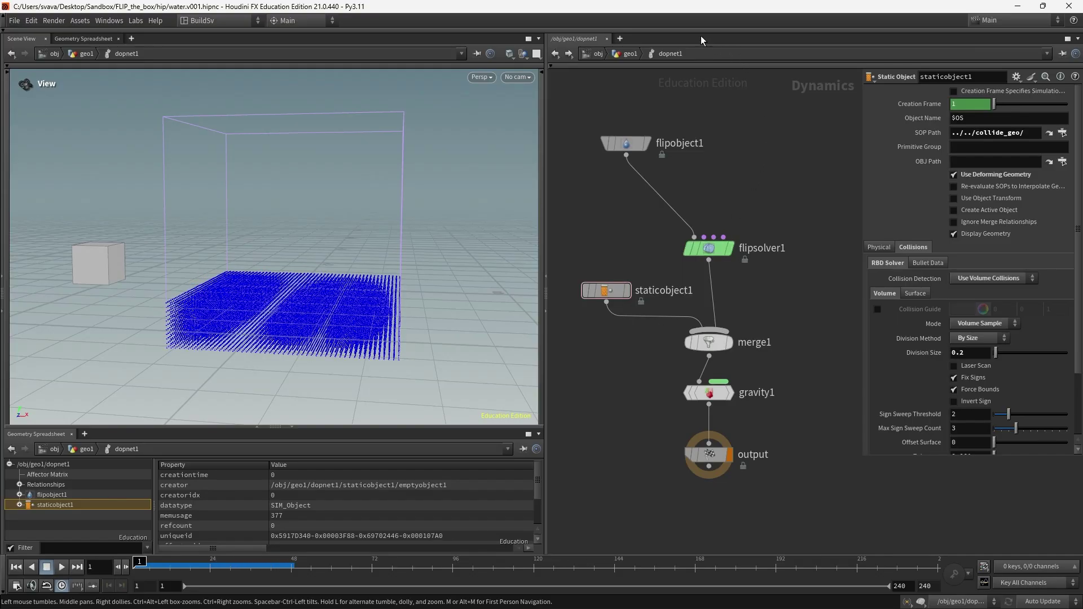
In geo1, move collide_geo down, add a Remesh node fed by attribwrangle1, and display it.
{"action": "left_click", "coordinate": [627, 53]}
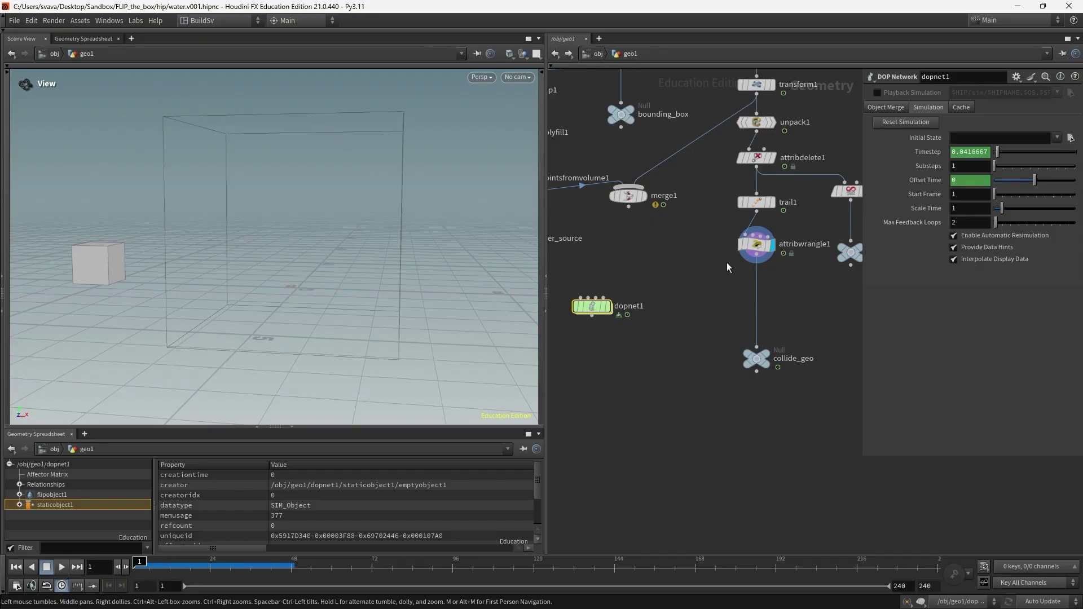
{"action": "left_click", "coordinate": [756, 243]}
{"action": "left_click_drag", "start_coordinate": [757, 359], "coordinate": [760, 409]}
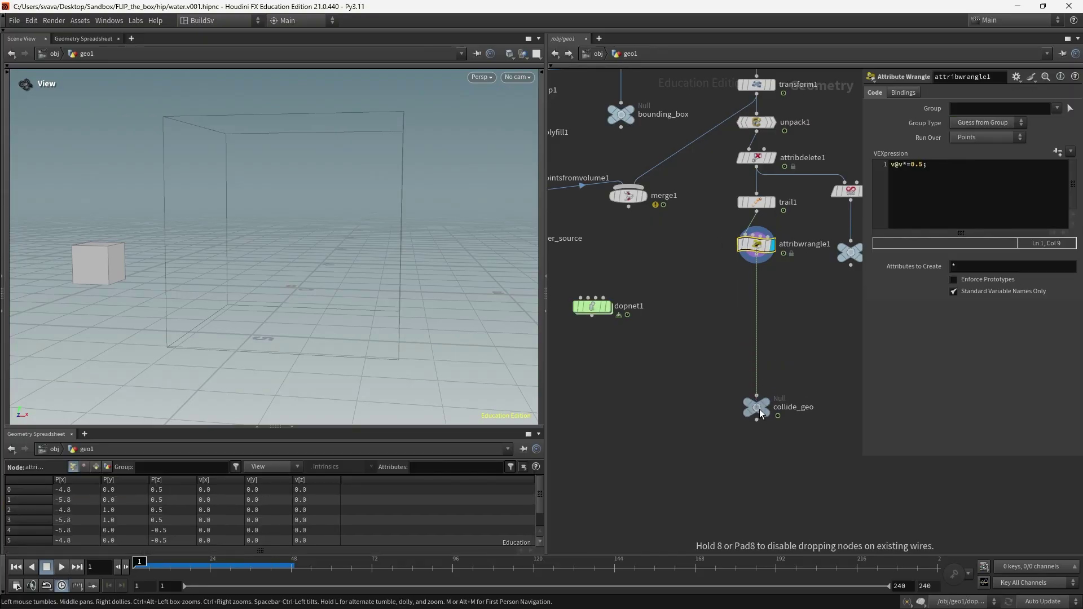
{"action": "key", "text": "Tab"}
{"action": "type", "text": "rem"}
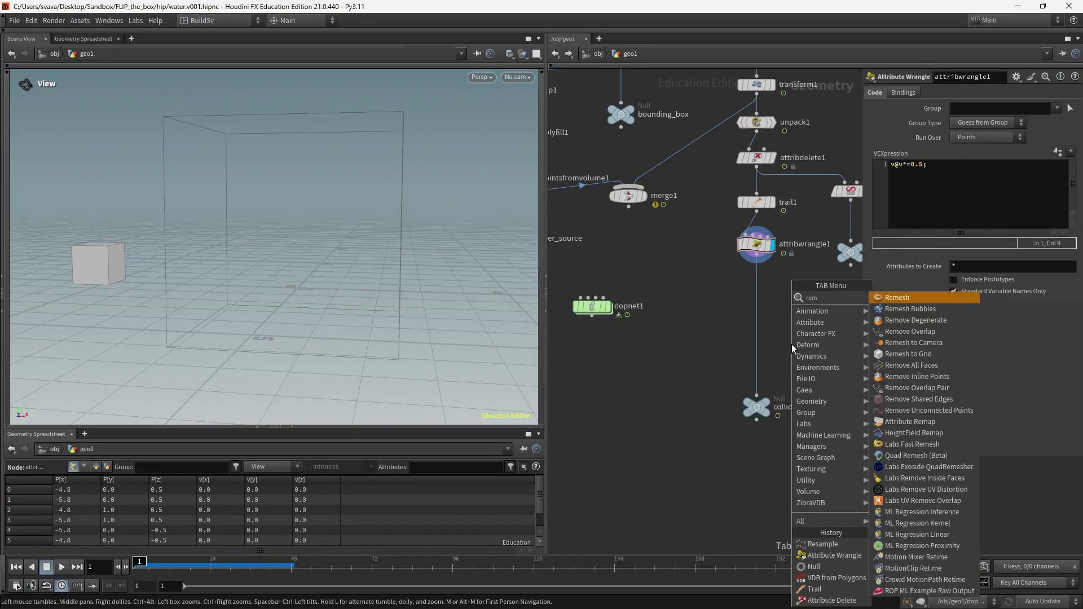
{"action": "key", "text": "Return"}
{"action": "left_click", "coordinate": [718, 284]}
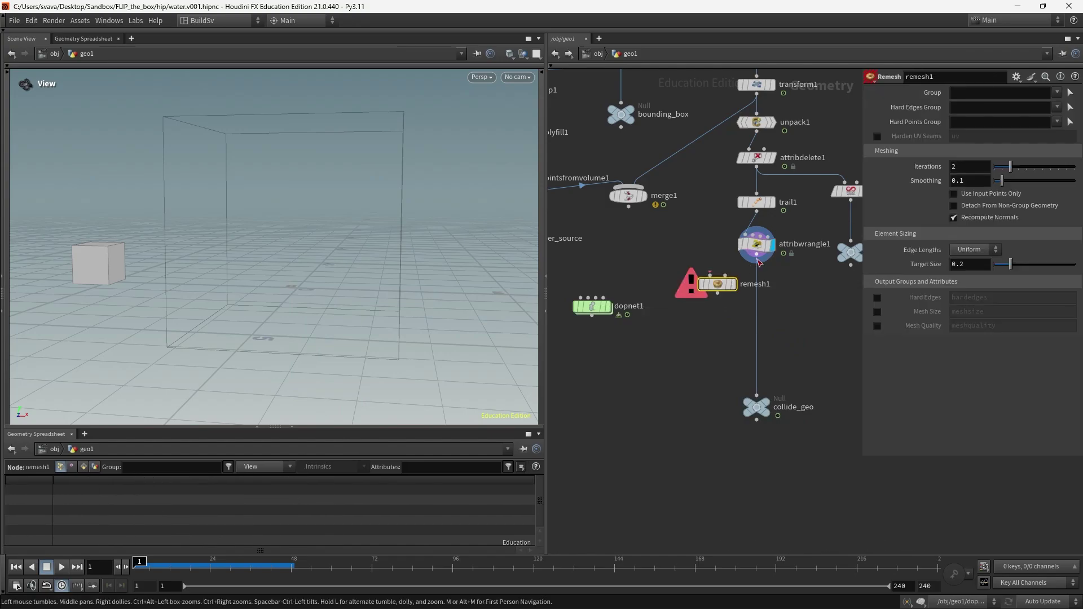
{"action": "left_click", "coordinate": [757, 255]}
{"action": "left_click", "coordinate": [710, 276]}
{"action": "left_click", "coordinate": [734, 286]}
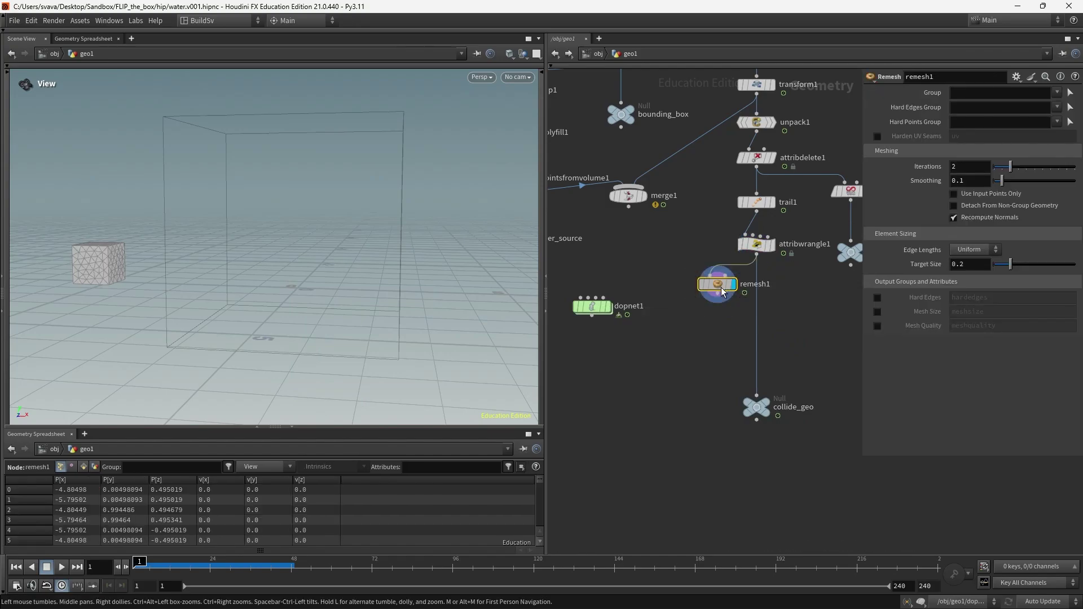
Set the Remesh node's target size to 0.05 and look closer at the remeshed cube.
{"action": "left_click", "coordinate": [969, 264]}
{"action": "key", "text": "BackSpace"}
{"action": "type", "text": "05"}
{"action": "key", "text": "Return"}
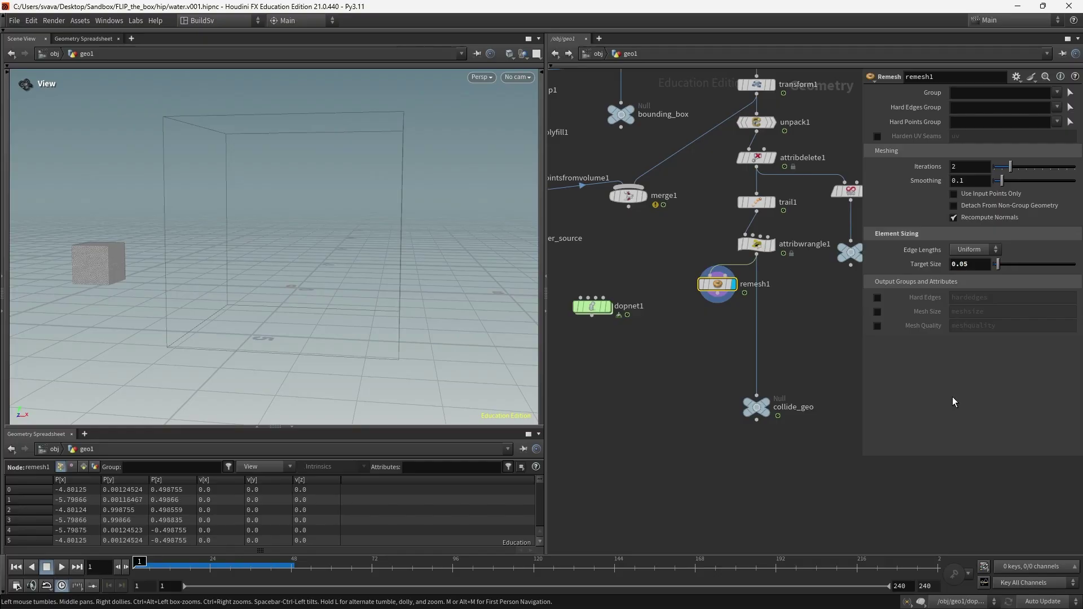
{"action": "left_click_drag", "start_coordinate": [174, 302], "coordinate": [215, 264]}
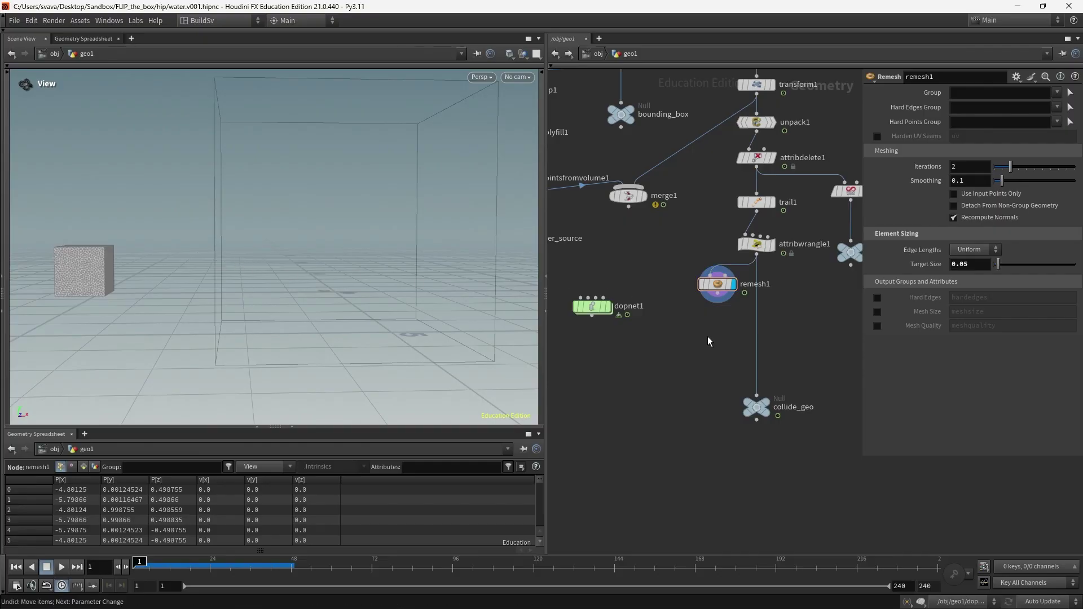
Add an Attribute VOP node below remesh1, wire remesh1 into its first input, and display it.
{"action": "key", "text": "Tab"}
{"action": "type", "text": "at"}
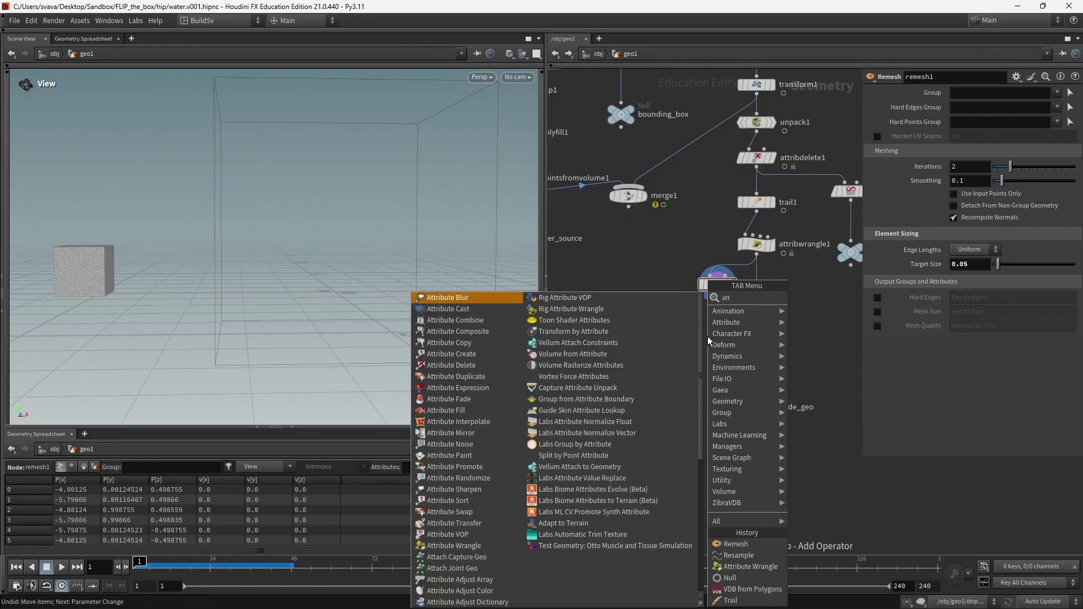
{"action": "type", "text": "vop"}
{"action": "key", "text": "Return"}
{"action": "left_click", "coordinate": [717, 328]}
{"action": "left_click", "coordinate": [716, 293]}
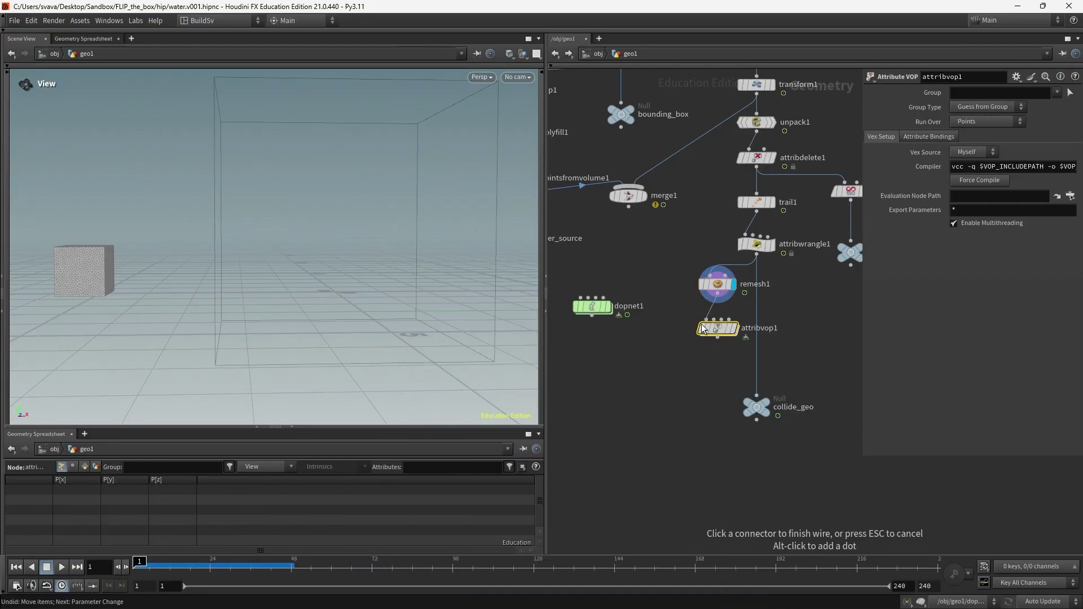
{"action": "left_click", "coordinate": [717, 320]}
Move attribwrangle1 out of the chain, wiring trail1 into remesh1 and attribvop1 into collide_geo.
{"action": "left_click", "coordinate": [758, 246]}
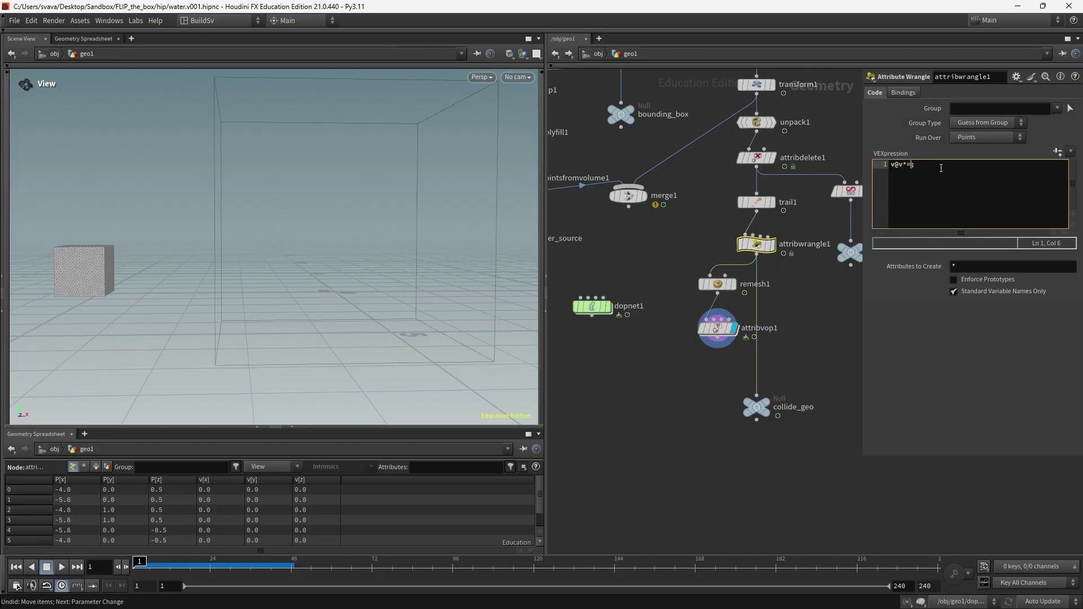
{"action": "left_click", "coordinate": [756, 338]}
{"action": "left_click", "coordinate": [718, 330]}
{"action": "left_click_drag", "start_coordinate": [759, 245], "coordinate": [714, 237]}
{"action": "left_click_drag", "start_coordinate": [718, 338], "coordinate": [757, 395]}
{"action": "left_click_drag", "start_coordinate": [711, 275], "coordinate": [757, 212]}
{"action": "left_click_drag", "start_coordinate": [710, 279], "coordinate": [708, 277]}
{"action": "left_click_drag", "start_coordinate": [716, 284], "coordinate": [754, 260]}
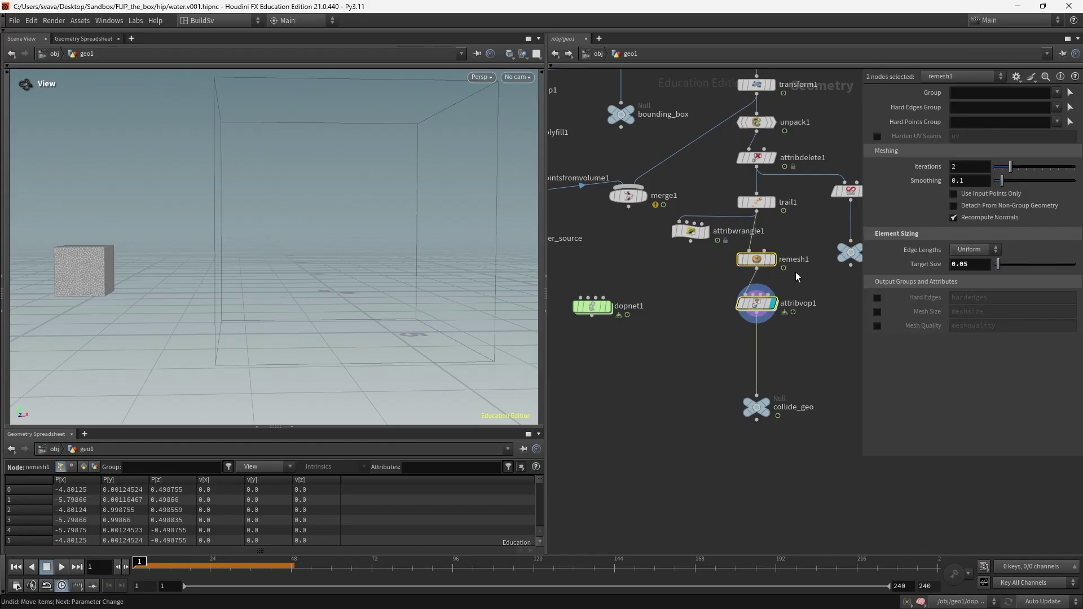
Inspect attribvop1's point attributes and scrub the timeline to frame 5 to examine the velocities.
{"action": "left_click", "coordinate": [754, 306]}
{"action": "left_click", "coordinate": [729, 303]}
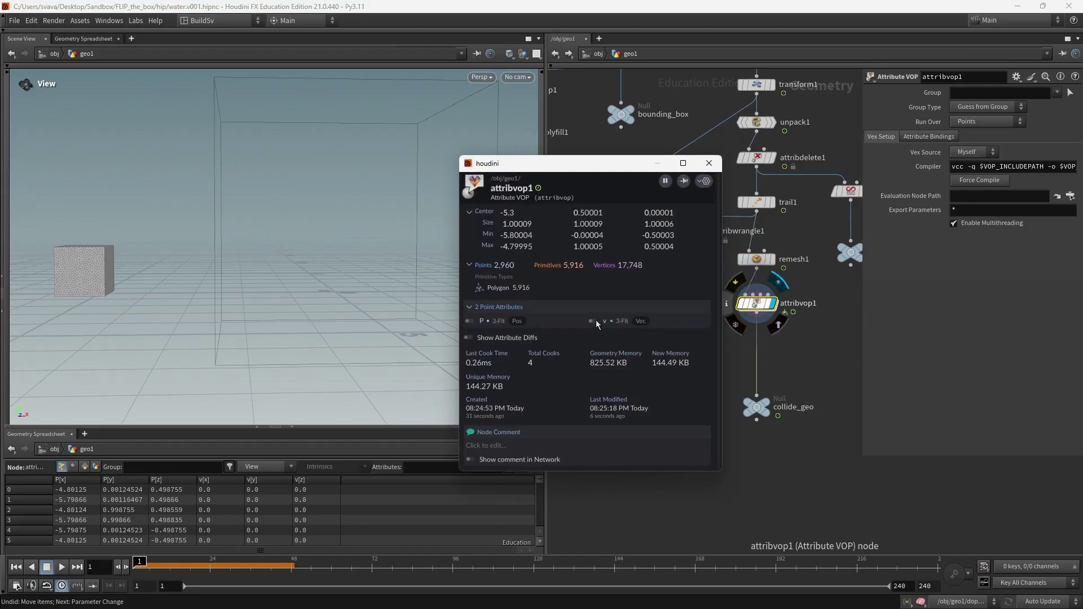
{"action": "left_click", "coordinate": [710, 164]}
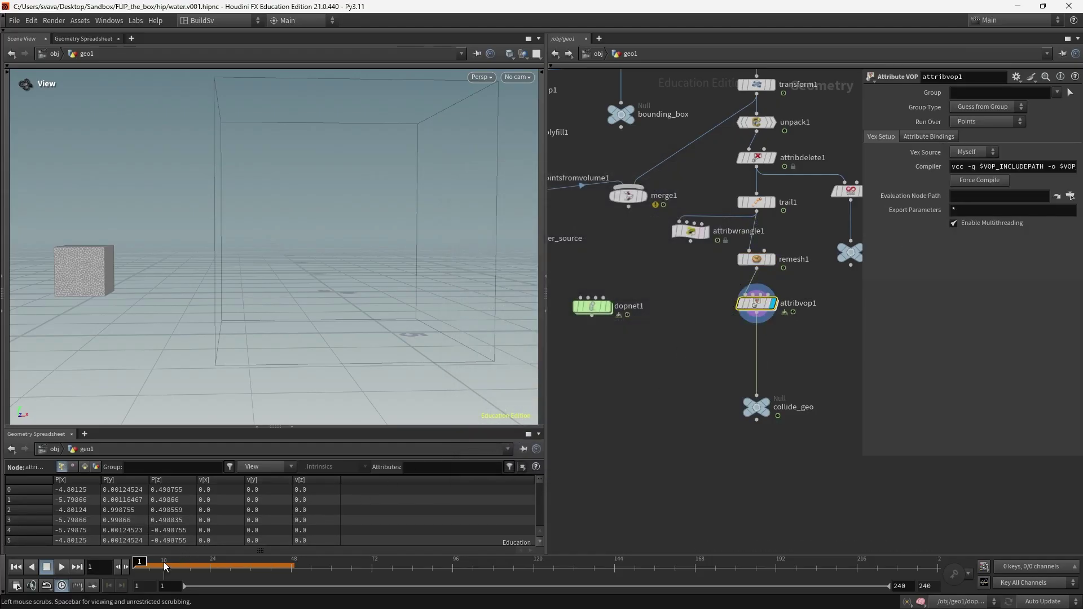
{"action": "mouse_move", "coordinate": [163, 562]}
{"action": "left_mouse_down"}
{"action": "mouse_move", "coordinate": [172, 565]}
{"action": "mouse_move", "coordinate": [146, 566]}
{"action": "left_mouse_up"}
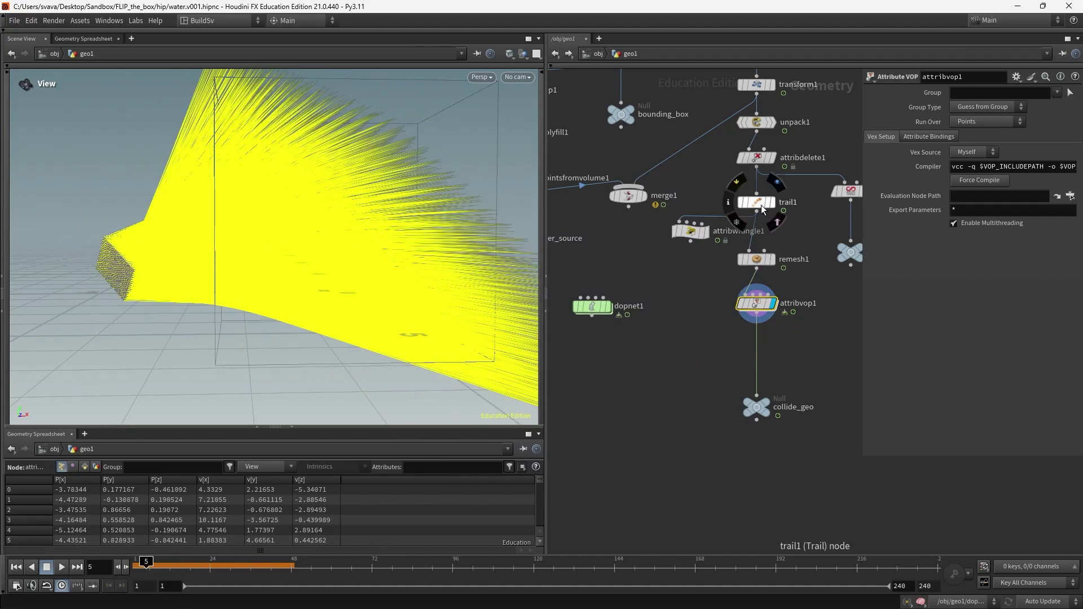
Try computing velocities with trail1 after remesh1, and put it back between attribdelete1 and remesh1.
{"action": "left_click_drag", "start_coordinate": [760, 303], "coordinate": [759, 336]}
{"action": "left_click_drag", "start_coordinate": [791, 201], "coordinate": [729, 305]}
{"action": "left_click", "coordinate": [757, 269]}
{"action": "left_click", "coordinate": [696, 298]}
{"action": "left_click", "coordinate": [714, 312]}
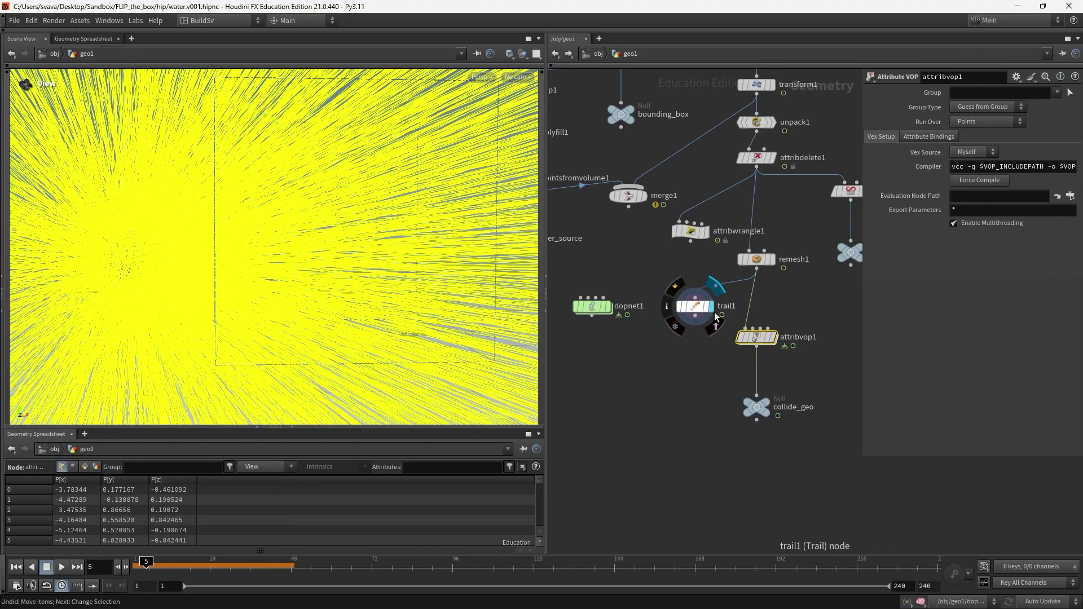
{"action": "left_click_drag", "start_coordinate": [701, 311], "coordinate": [760, 202]}
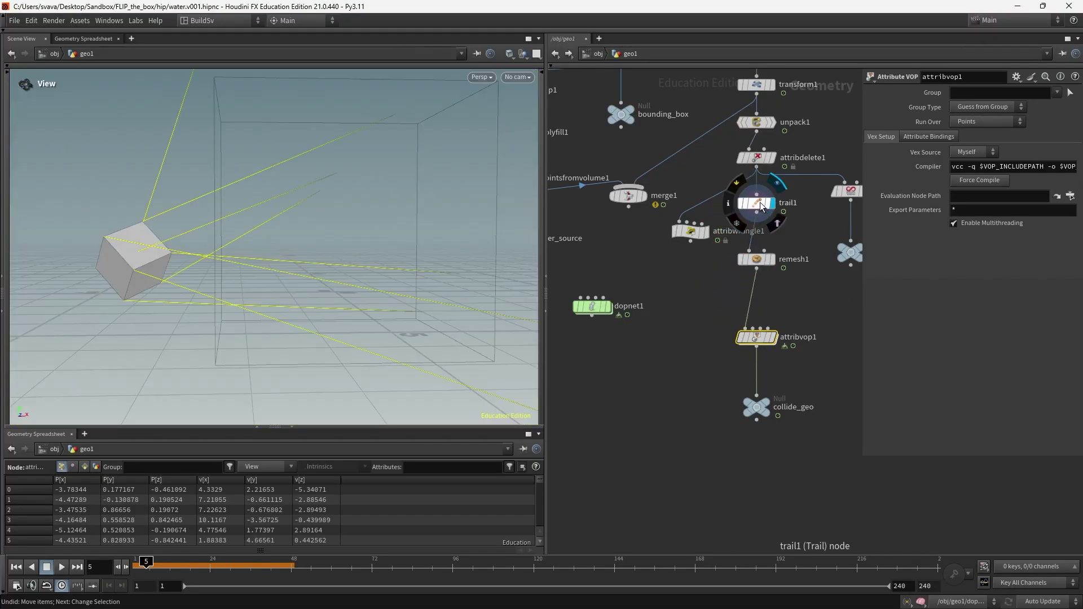
{"action": "left_click_drag", "start_coordinate": [758, 334], "coordinate": [758, 308]}
Feed attribwrangle1 from trail1's output again and bypass the wrangle.
{"action": "left_click_drag", "start_coordinate": [691, 232], "coordinate": [673, 237]}
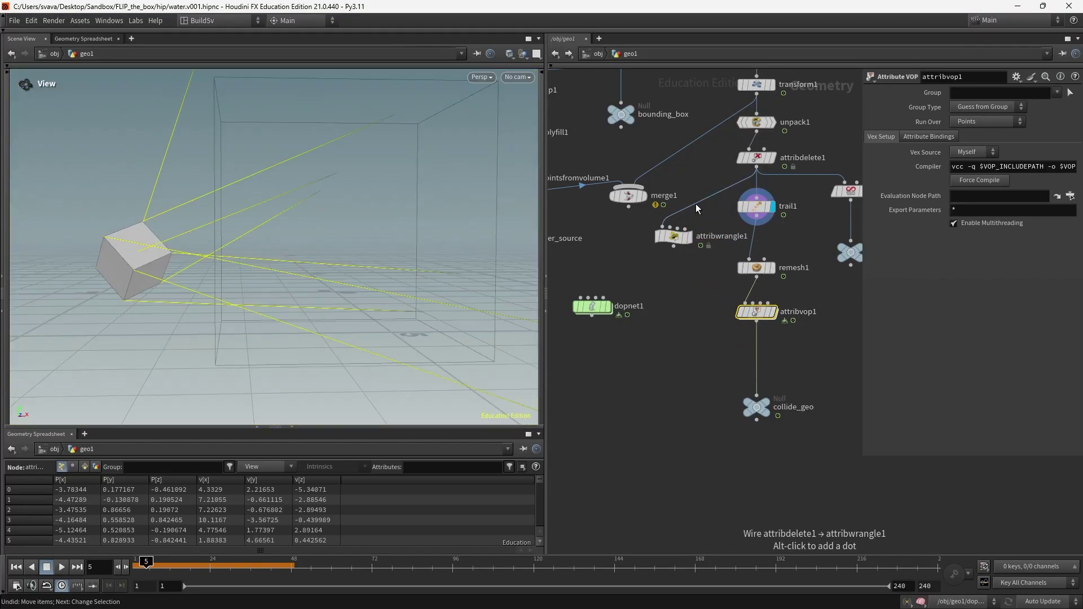
{"action": "left_click_drag", "start_coordinate": [710, 198], "coordinate": [757, 216]}
{"action": "left_click", "coordinate": [659, 238]}
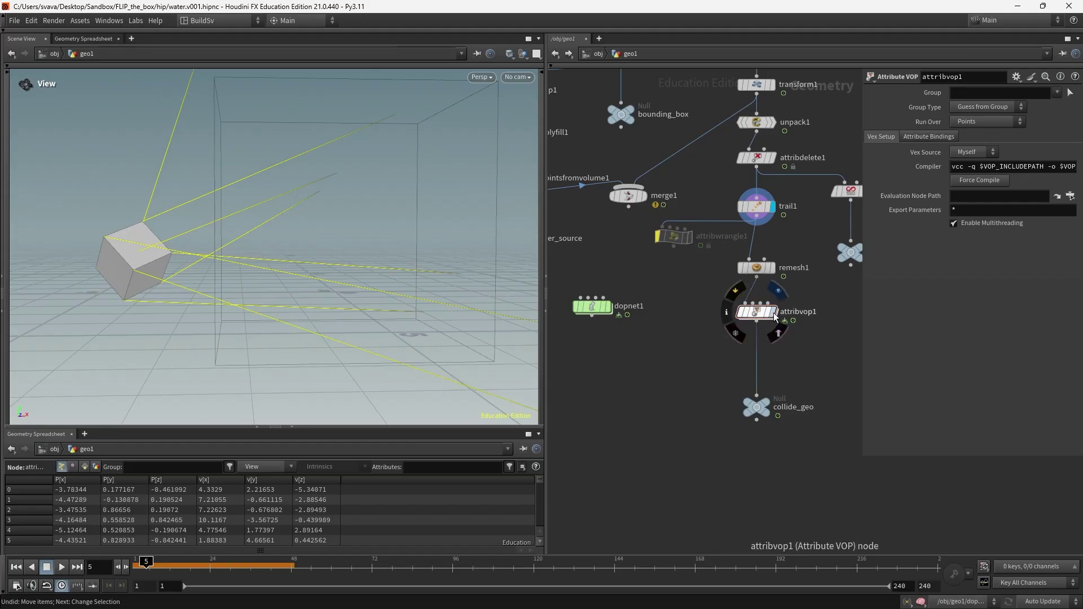
Display attribvop1, enter its network, and add a Curl Noise node between the global and output nodes.
{"action": "left_click", "coordinate": [773, 313]}
{"action": "double_click", "coordinate": [758, 314]}
{"action": "scroll", "coordinate": [758, 315], "scroll_direction": "down", "scroll_amount": 4}
{"action": "left_click_drag", "start_coordinate": [728, 280], "coordinate": [646, 248]}
{"action": "left_click", "coordinate": [681, 377]}
{"action": "key", "text": "Tab"}
{"action": "type", "text": "curln"}
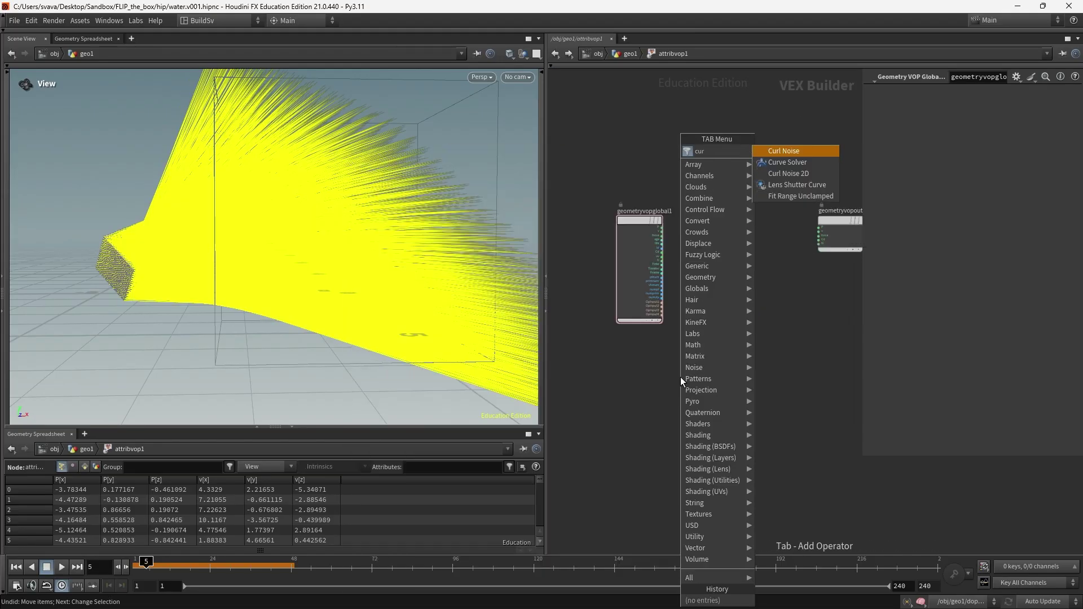
{"action": "key", "text": "Return"}
{"action": "left_click", "coordinate": [760, 293]}
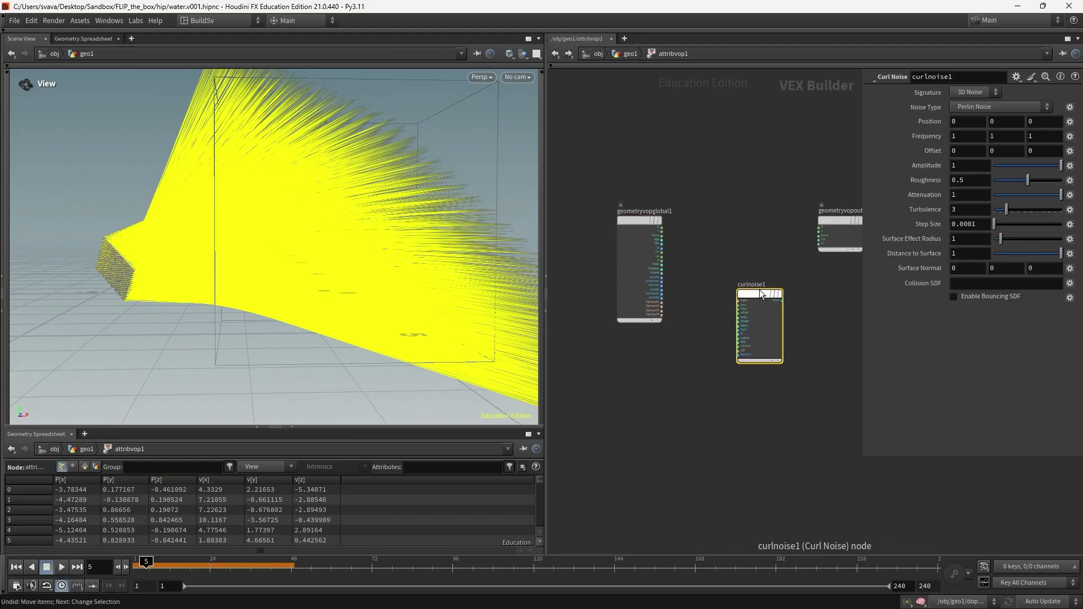
Wire the global P into the Curl Noise pos input and its noise output into the output node's v.
{"action": "scroll", "coordinate": [728, 265], "scroll_direction": "up", "scroll_amount": 5}
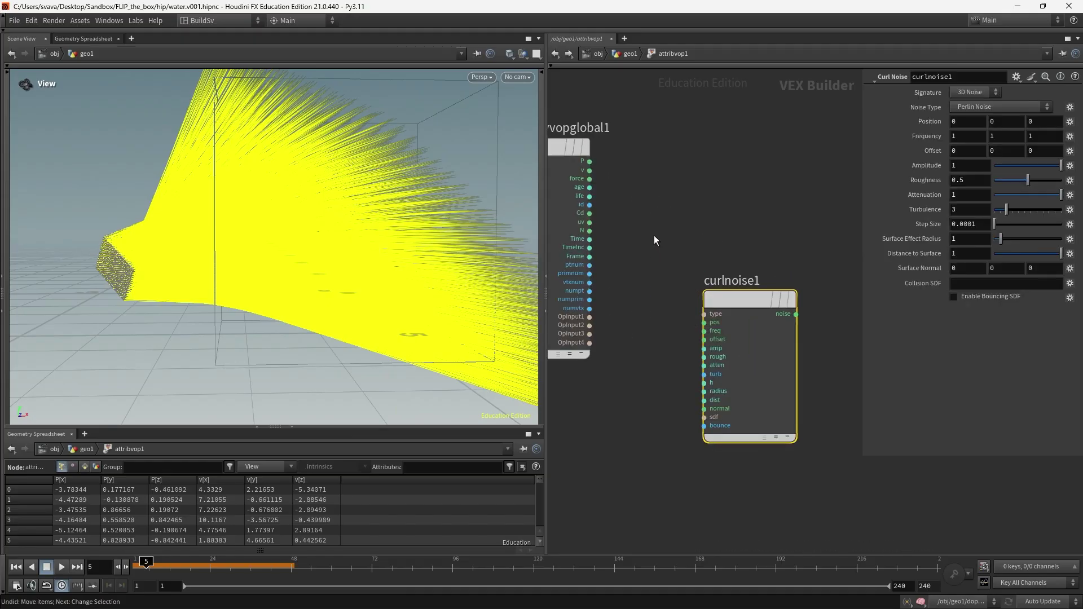
{"action": "left_click", "coordinate": [590, 162]}
{"action": "left_click", "coordinate": [713, 323]}
{"action": "left_click_drag", "start_coordinate": [720, 307], "coordinate": [694, 308]}
{"action": "scroll", "coordinate": [779, 330], "scroll_direction": "down", "scroll_amount": 3}
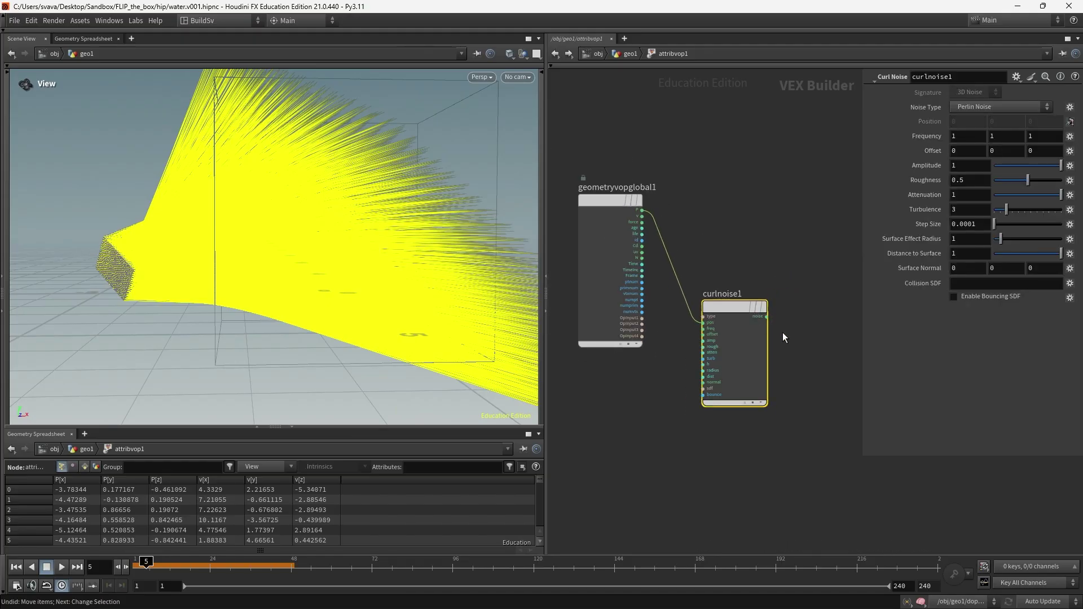
{"action": "middle_click_drag", "start_coordinate": [783, 333], "coordinate": [690, 330]}
{"action": "scroll", "coordinate": [685, 318], "scroll_direction": "up", "scroll_amount": 3}
{"action": "left_click", "coordinate": [666, 313]}
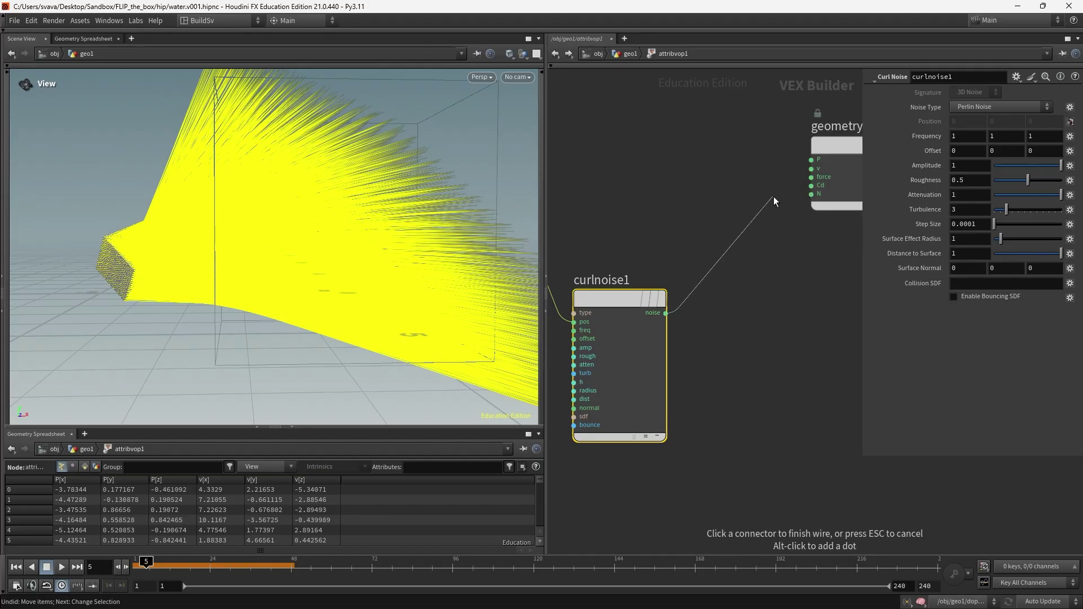
{"action": "left_click", "coordinate": [798, 171]}
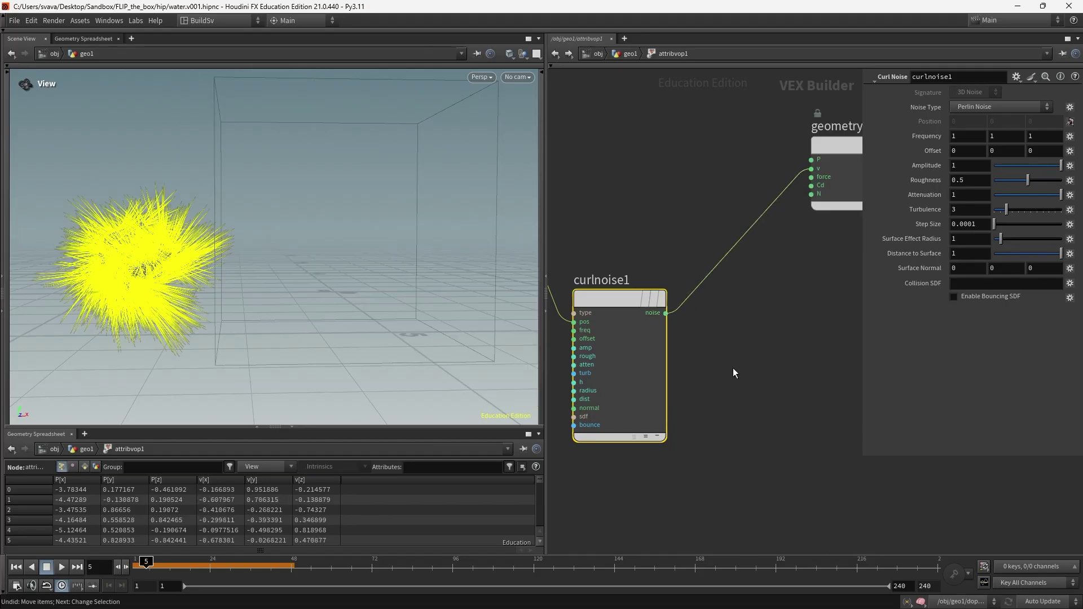
Play the animation to examine the curl noise velocities on the moving cube, and rewind to frame 1.
{"action": "middle_click_drag", "start_coordinate": [734, 369], "coordinate": [778, 371]}
{"action": "key", "text": "ctrl+Up"}
{"action": "key", "text": "Up"}
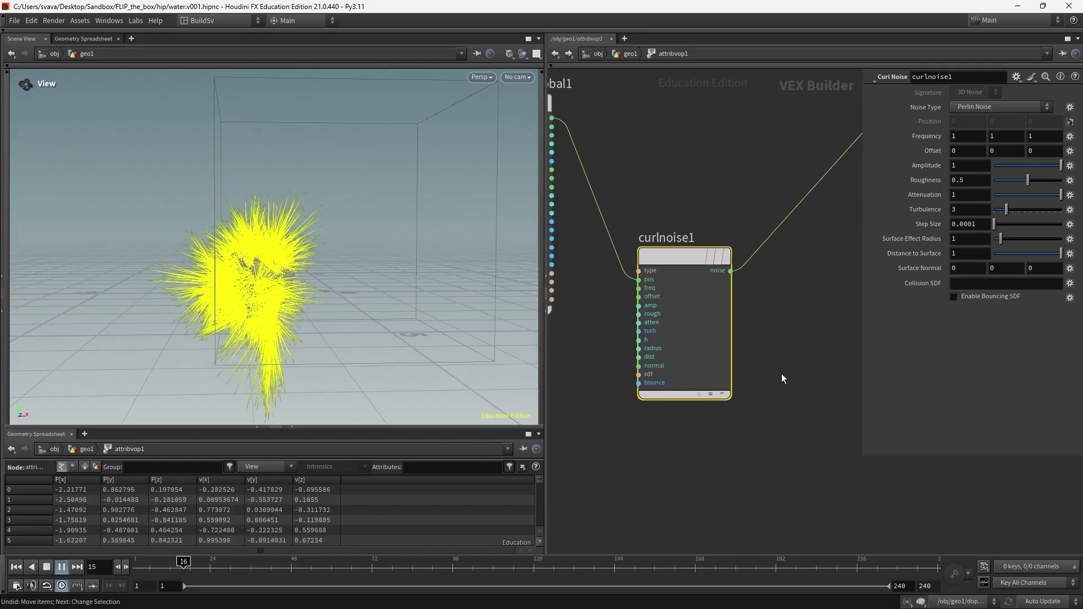
{"action": "key", "text": "ctrl+Up"}
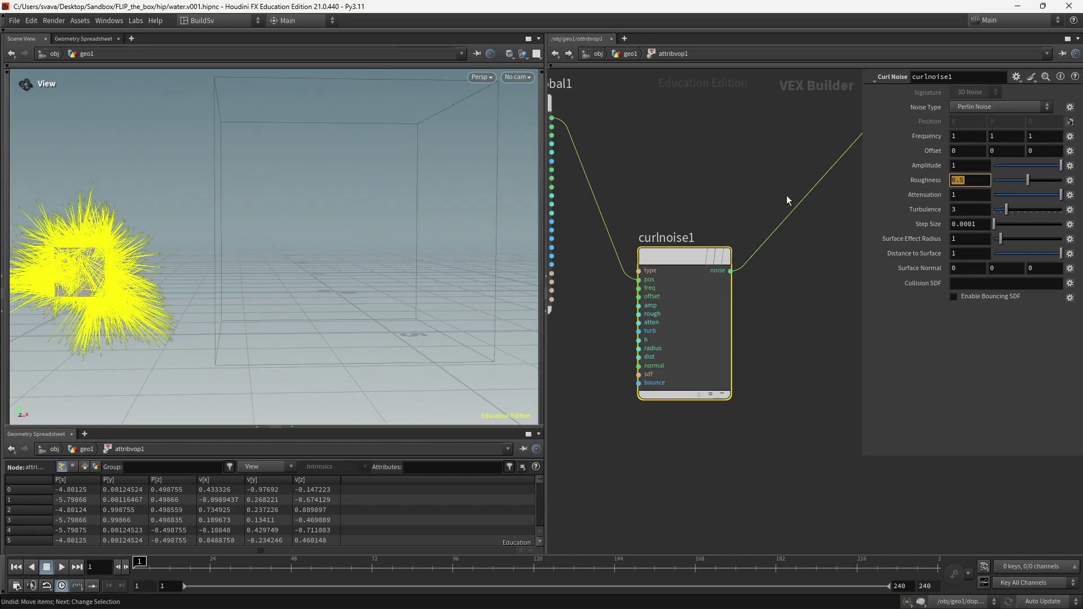
Set the Curl Noise roughness to 0 and its frequency to 1.6 on all three axes.
{"action": "type", "text": "0"}
{"action": "key", "text": "Return"}
{"action": "middle_click_drag", "start_coordinate": [917, 137], "coordinate": [956, 119]}
Reposition the Curl Noise node and add a Float to Vector node with the global Time wired into fval1.
{"action": "left_click_drag", "start_coordinate": [699, 260], "coordinate": [770, 310]}
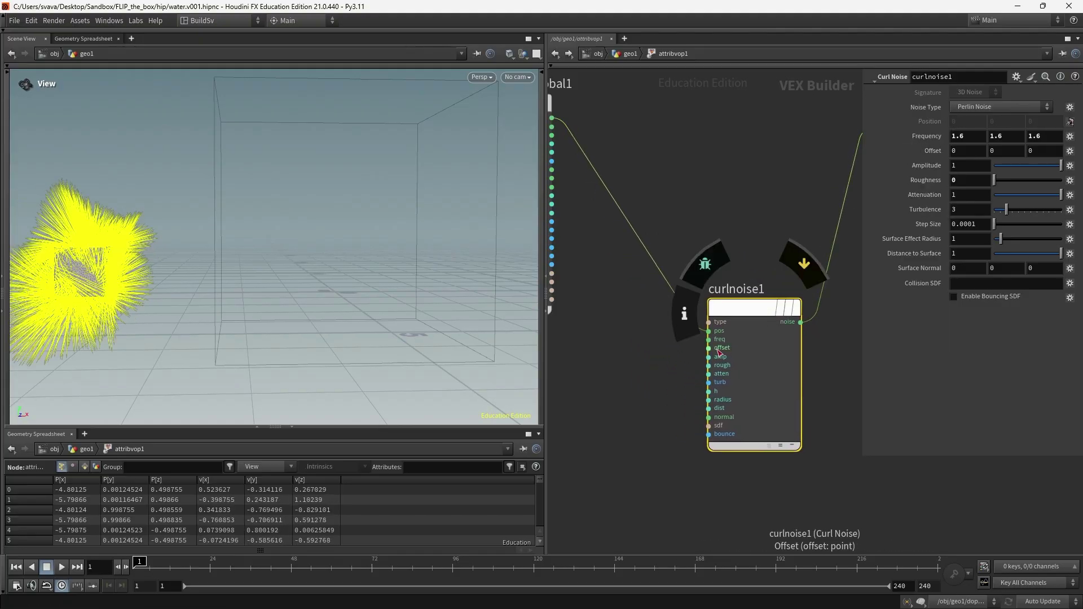
{"action": "left_click", "coordinate": [709, 348]}
{"action": "middle_click_drag", "start_coordinate": [669, 360], "coordinate": [736, 354]}
{"action": "key", "text": "Escape"}
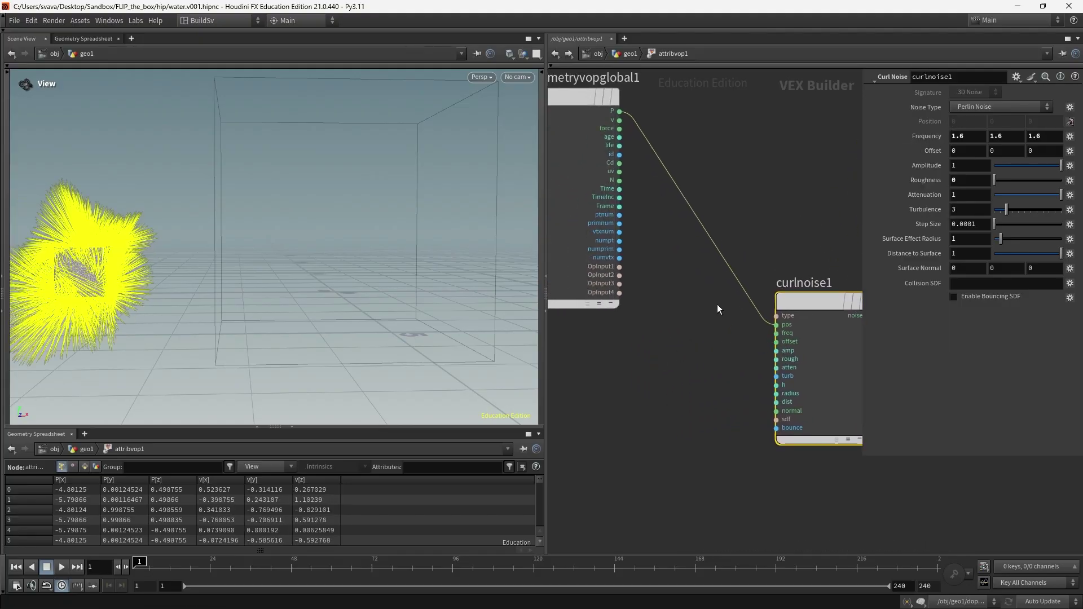
{"action": "left_click", "coordinate": [619, 189]}
{"action": "key", "text": "Tab"}
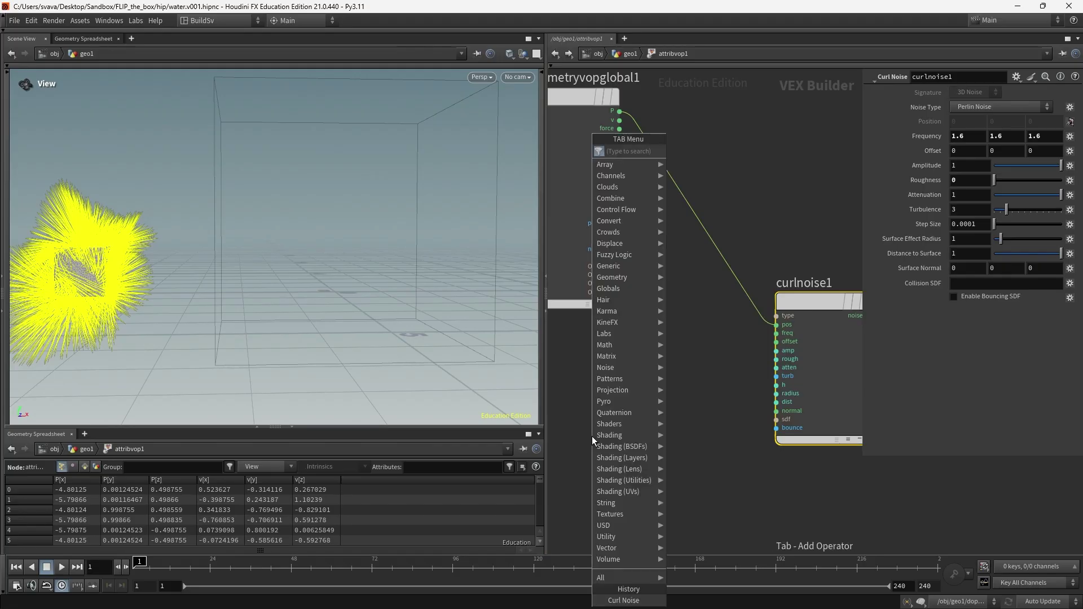
{"action": "type", "text": "float ve"}
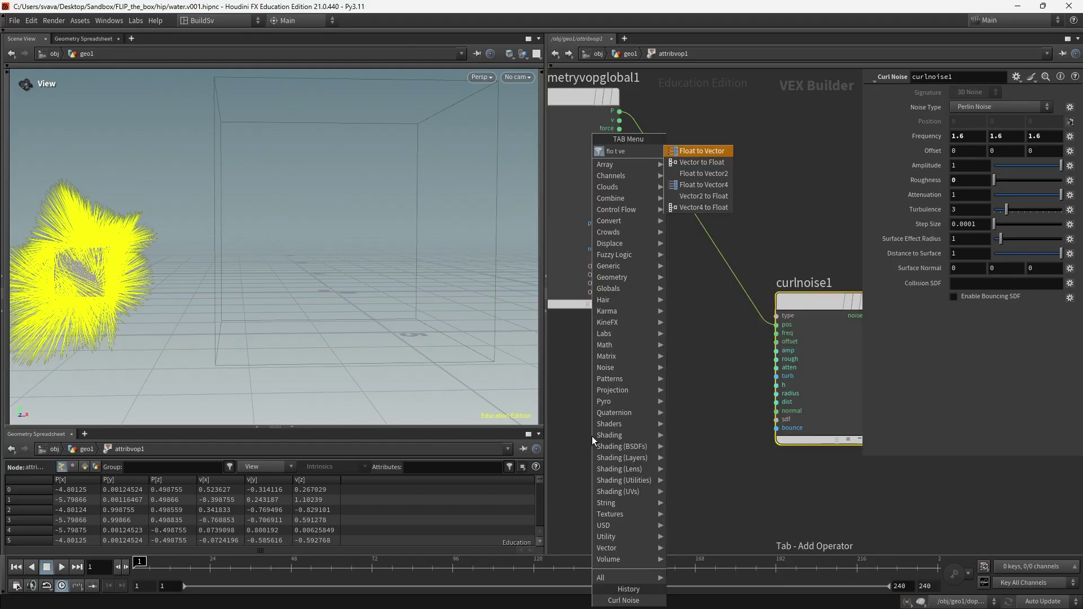
{"action": "key", "text": "Return"}
{"action": "left_click", "coordinate": [651, 405]}
{"action": "left_click", "coordinate": [689, 399]}
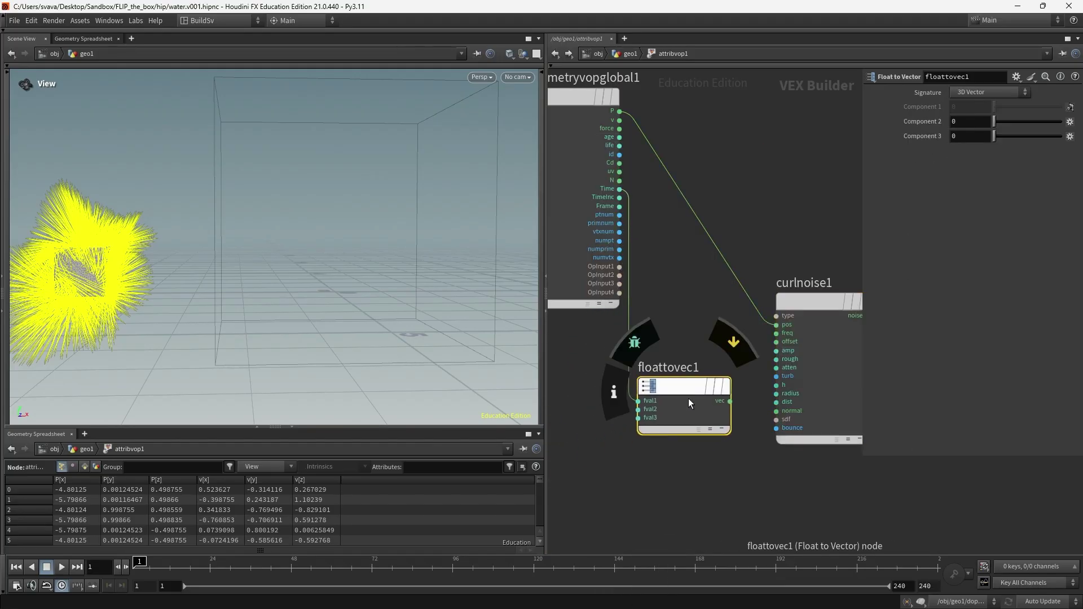
Wire the Float to Vector output into the Curl Noise offset and play the animation to check the time-varying noise.
{"action": "left_click", "coordinate": [730, 401]}
{"action": "left_click", "coordinate": [757, 343]}
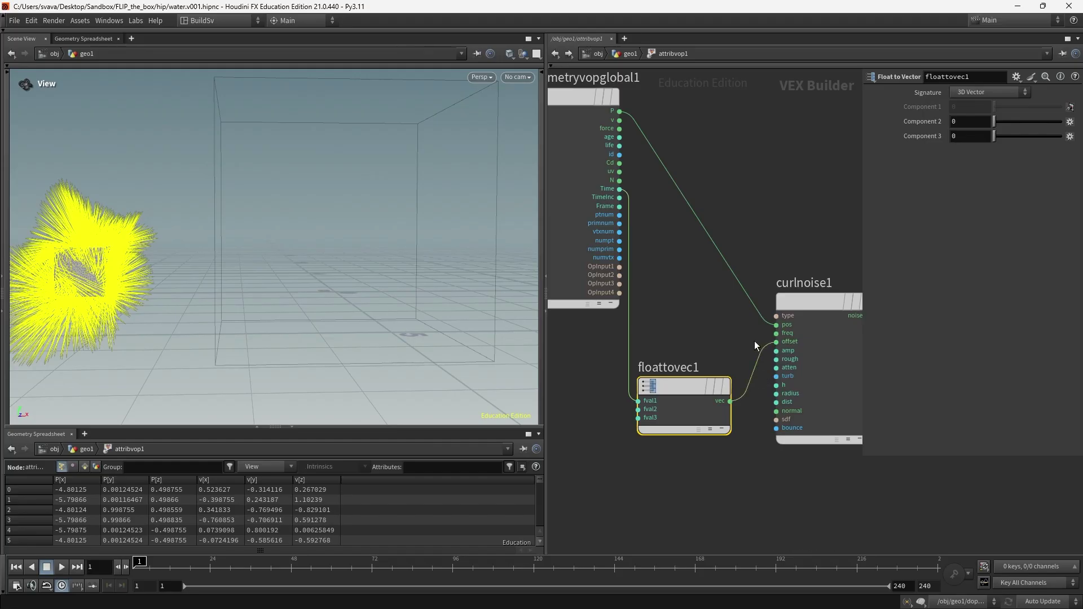
{"action": "key", "text": "h"}
{"action": "key", "text": "Up"}
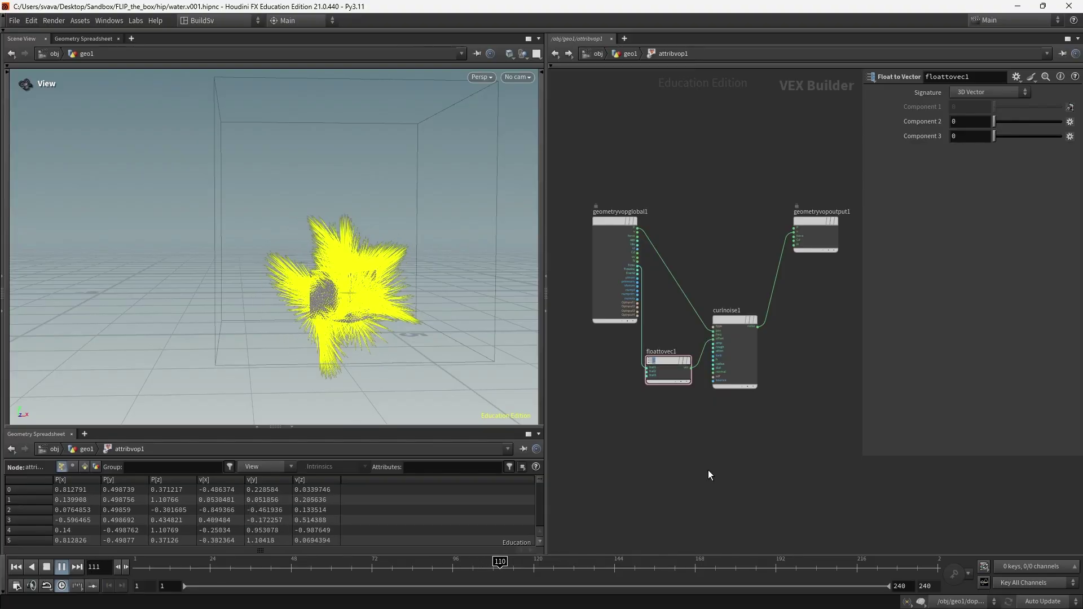
{"action": "key", "text": "Up"}
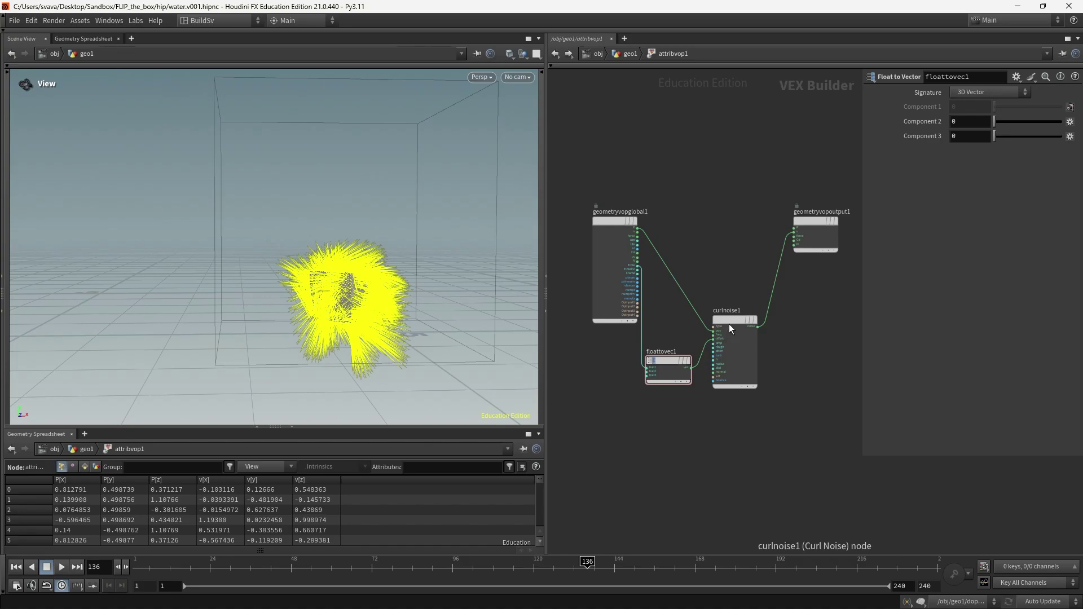
Shift the Curl Noise node slightly and set its roughness to 0.336.
{"action": "left_click_drag", "start_coordinate": [729, 324], "coordinate": [742, 323]}
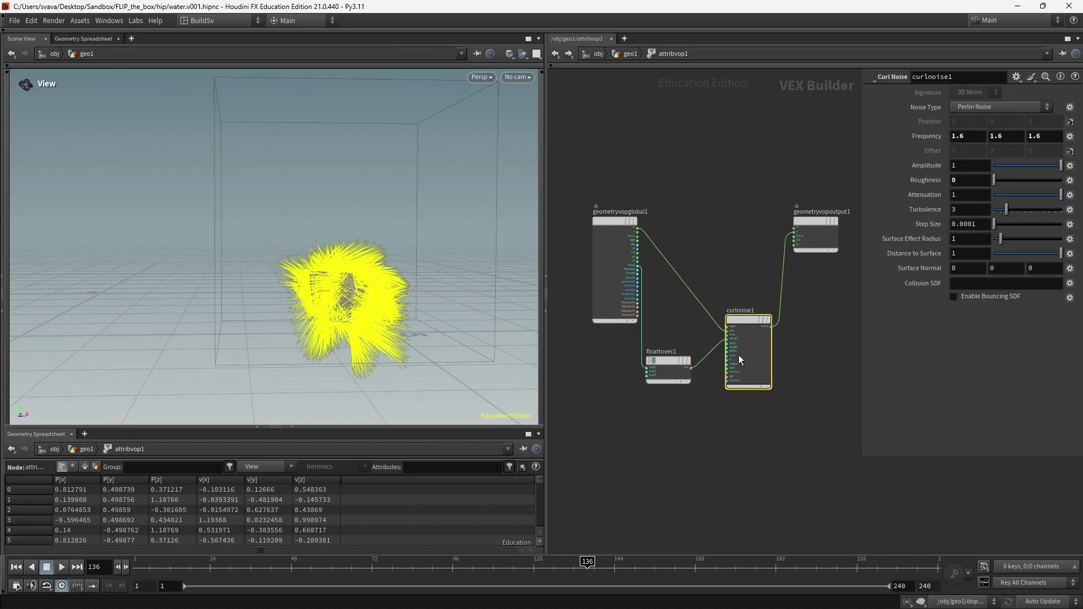
{"action": "left_click_drag", "start_coordinate": [997, 178], "coordinate": [1010, 182]}
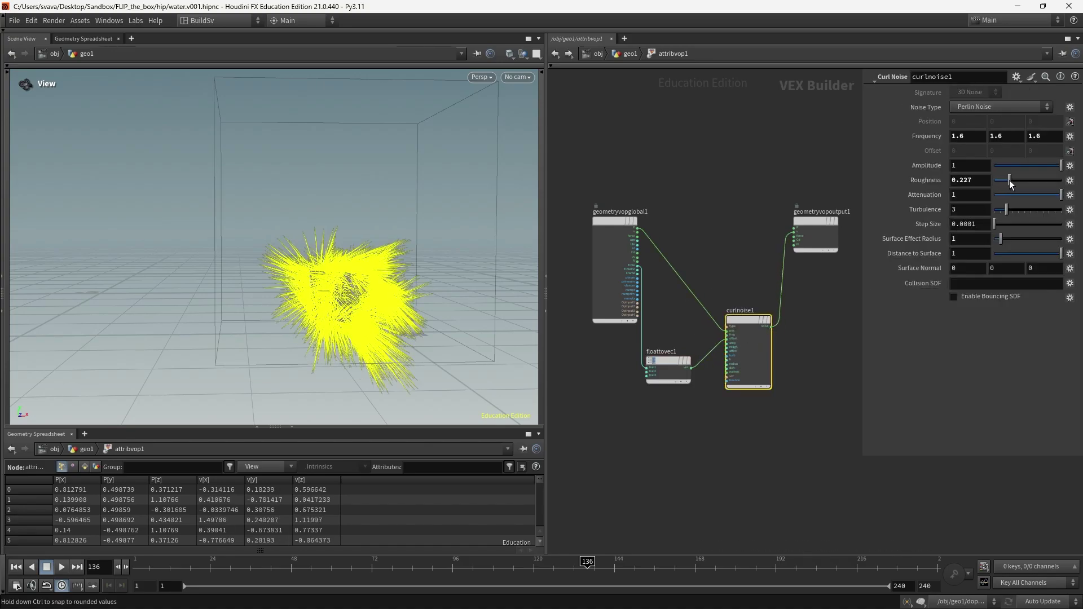
{"action": "middle_click_drag", "start_coordinate": [819, 303], "coordinate": [773, 303]}
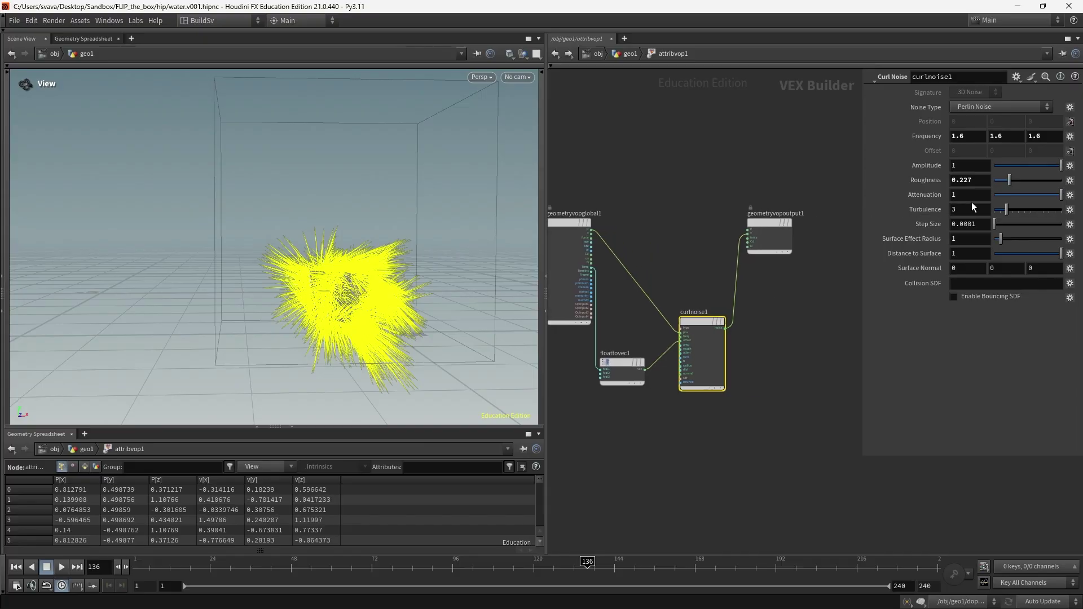
{"action": "left_click_drag", "start_coordinate": [1010, 179], "coordinate": [1017, 181]}
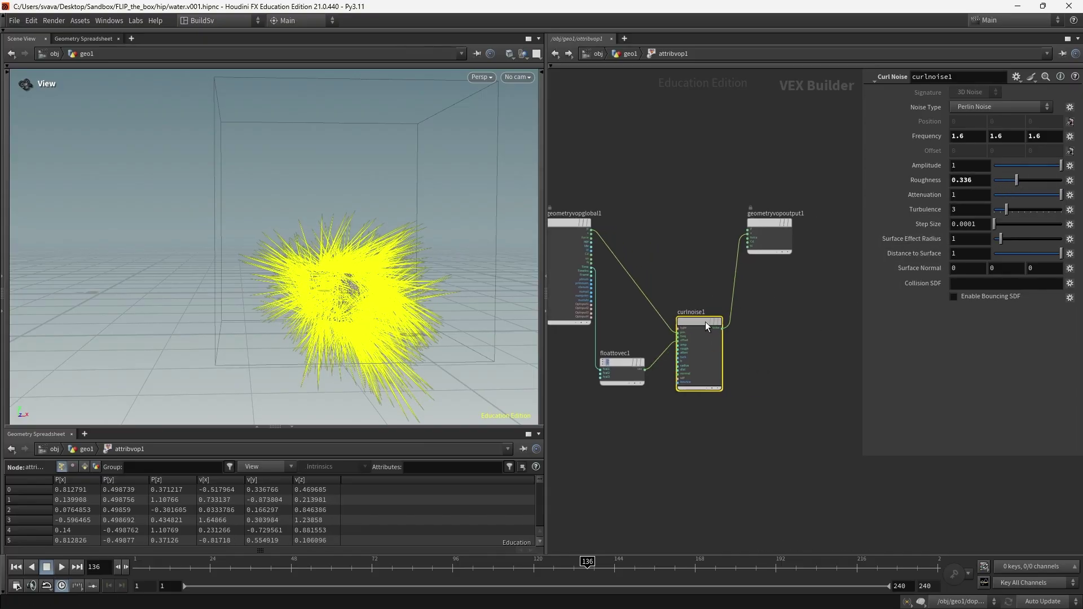
Reposition the Curl Noise node and cut its wire to the output node.
{"action": "left_click_drag", "start_coordinate": [706, 322], "coordinate": [694, 317]}
{"action": "key", "text": "y"}
{"action": "left_click_drag", "start_coordinate": [713, 261], "coordinate": [755, 290]}
{"action": "left_click", "coordinate": [737, 277]}
Rewind to frame 1, step through the first frames and play the animation to examine the cube's original velocities.
{"action": "key", "text": "ctrl+Up"}
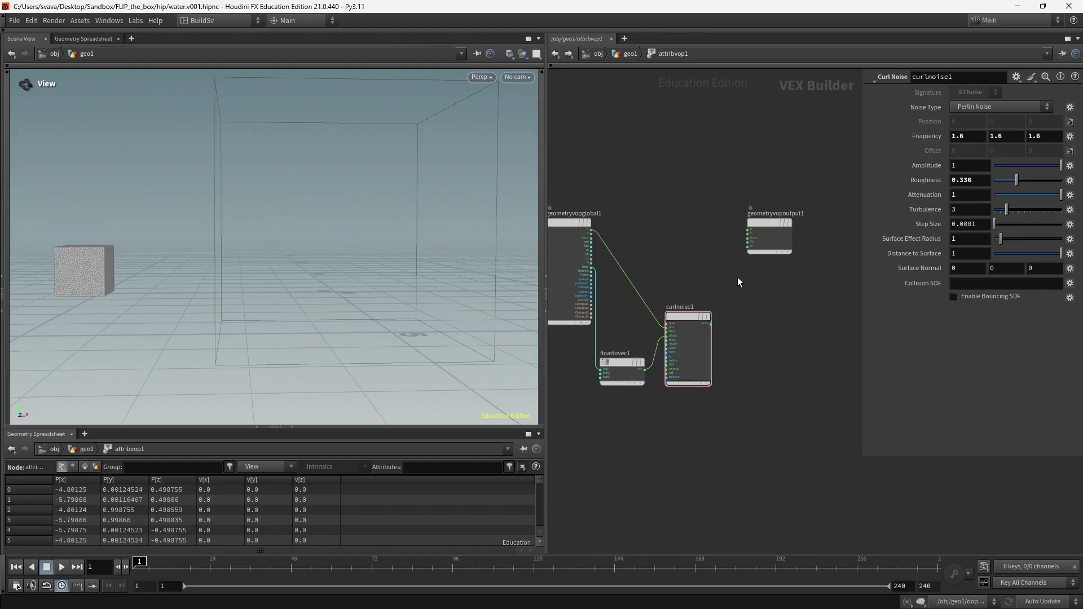
{"action": "key", "text": "Right"}
{"action": "key", "text": "Right"}
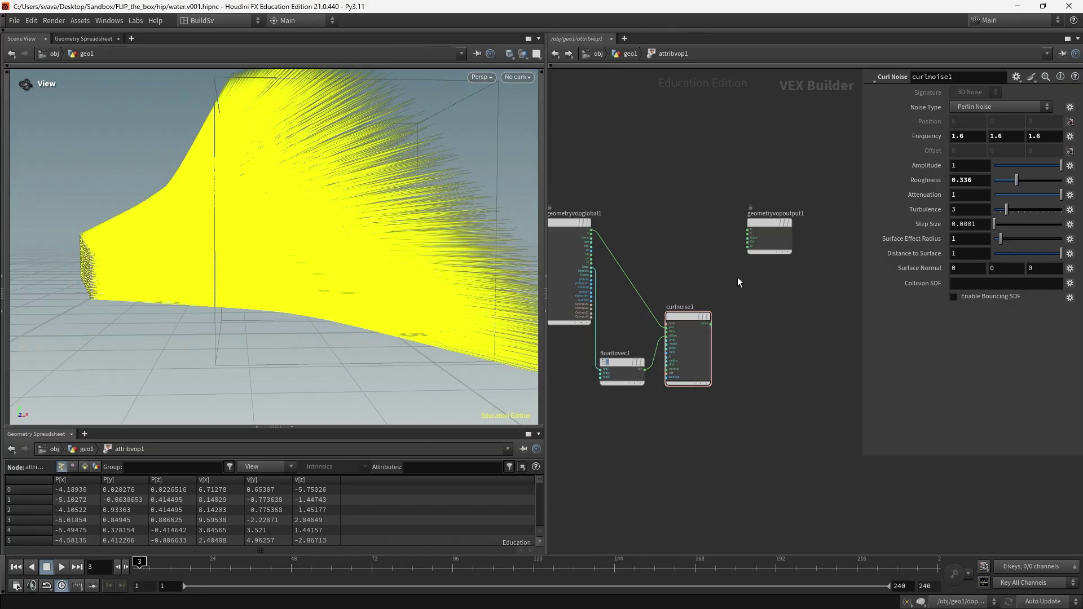
{"action": "key", "text": "Right"}
{"action": "key", "text": "Right"}
{"action": "key", "text": "Right"}
{"action": "key", "text": "Right"}
{"action": "key", "text": "ctrl+Up"}
{"action": "key", "text": "Up"}
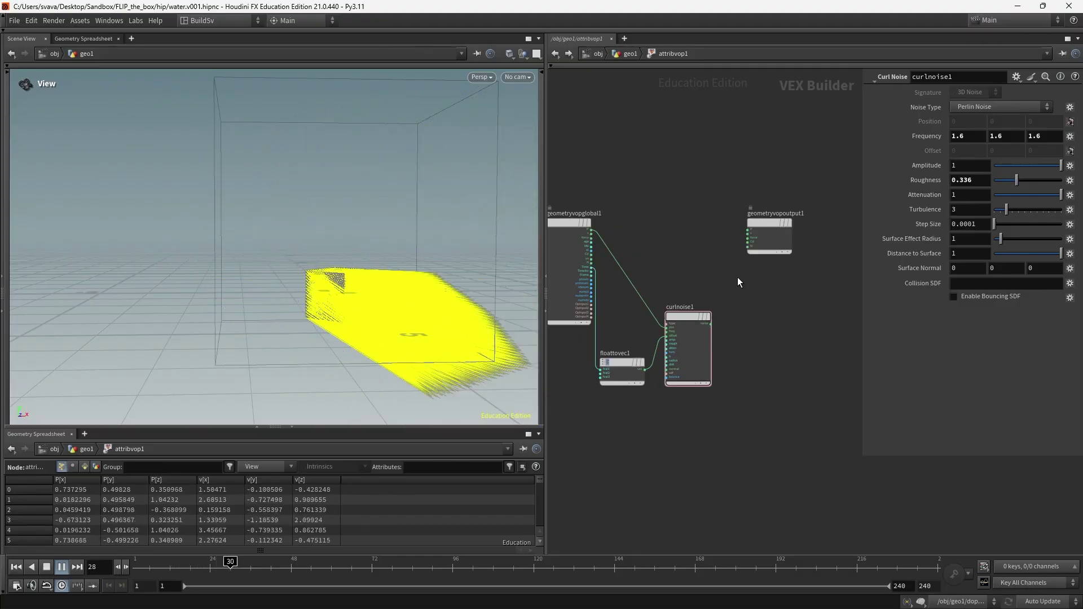
{"action": "key", "text": "Up"}
Add a Length node fed by the global v and wire its len output into the output node's Cd.
{"action": "left_click", "coordinate": [591, 234]}
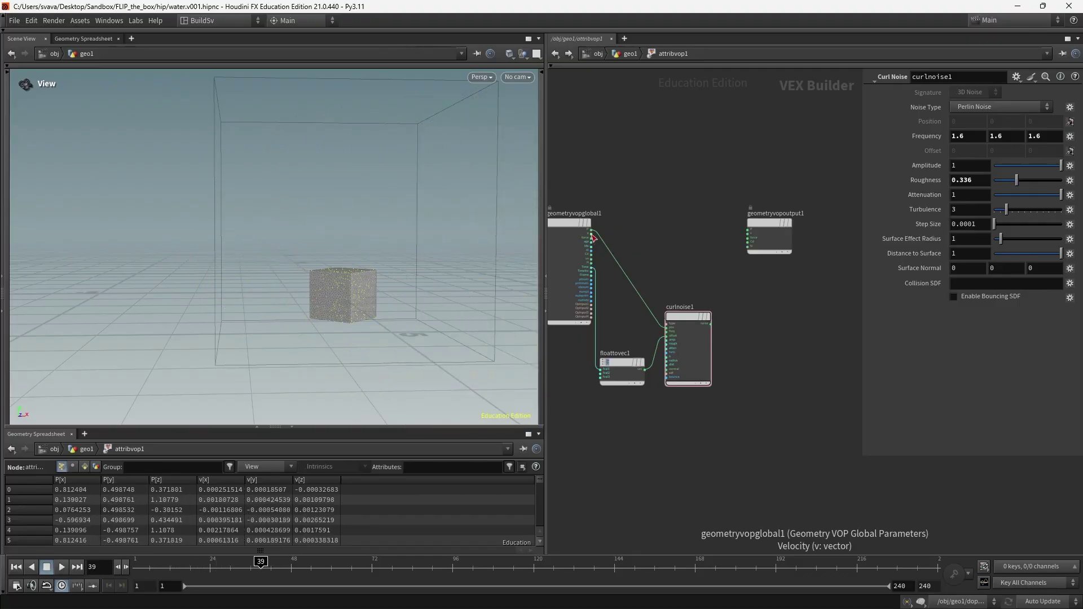
{"action": "key", "text": "Tab"}
{"action": "type", "text": "leng"}
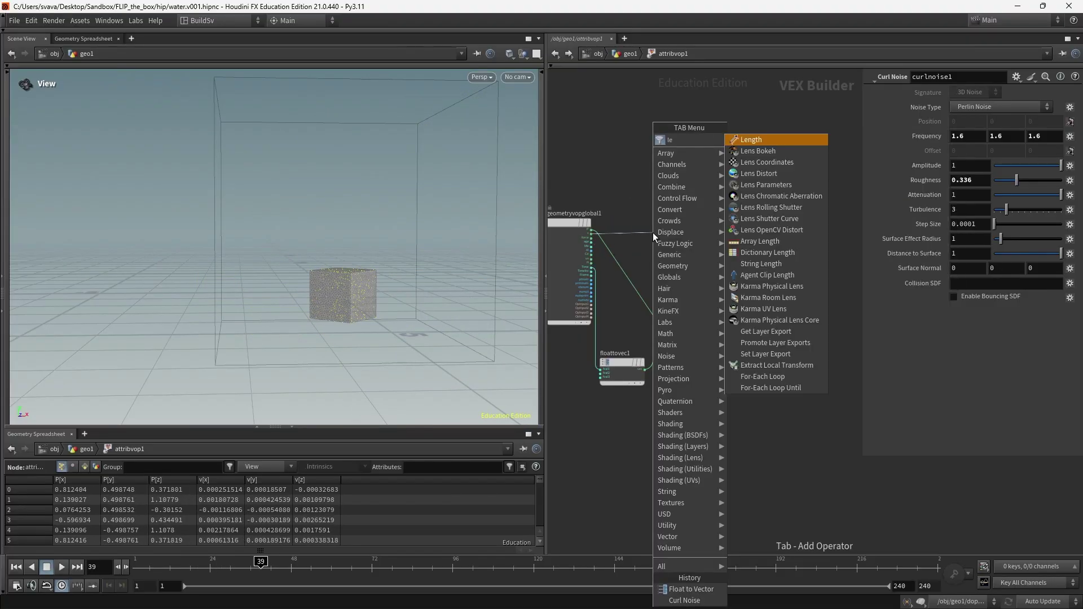
{"action": "key", "text": "Return"}
{"action": "left_click", "coordinate": [665, 252]}
{"action": "left_click", "coordinate": [687, 259]}
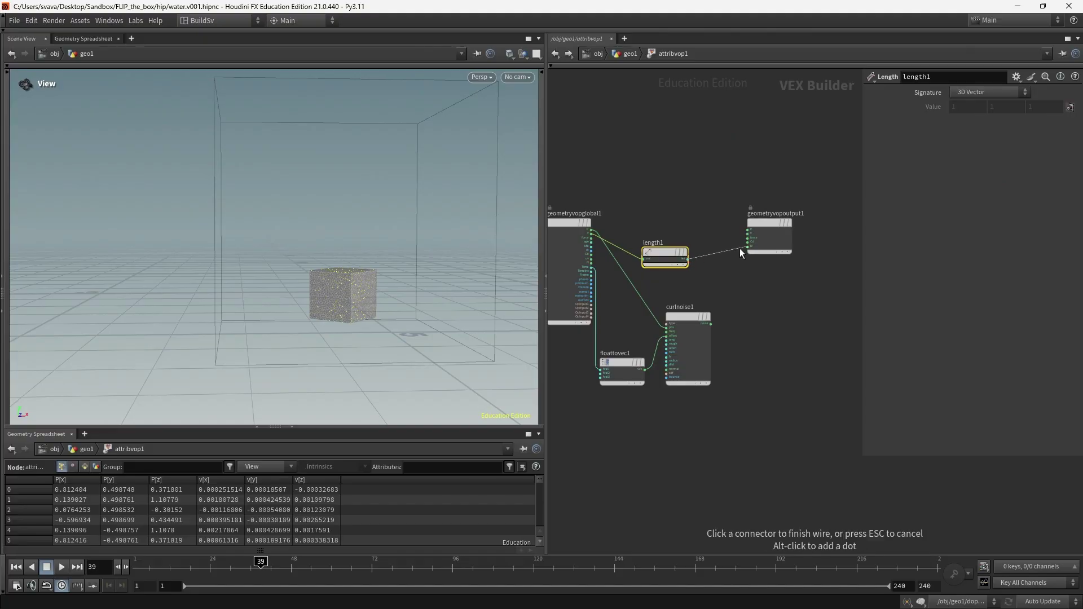
{"action": "left_click", "coordinate": [752, 242]}
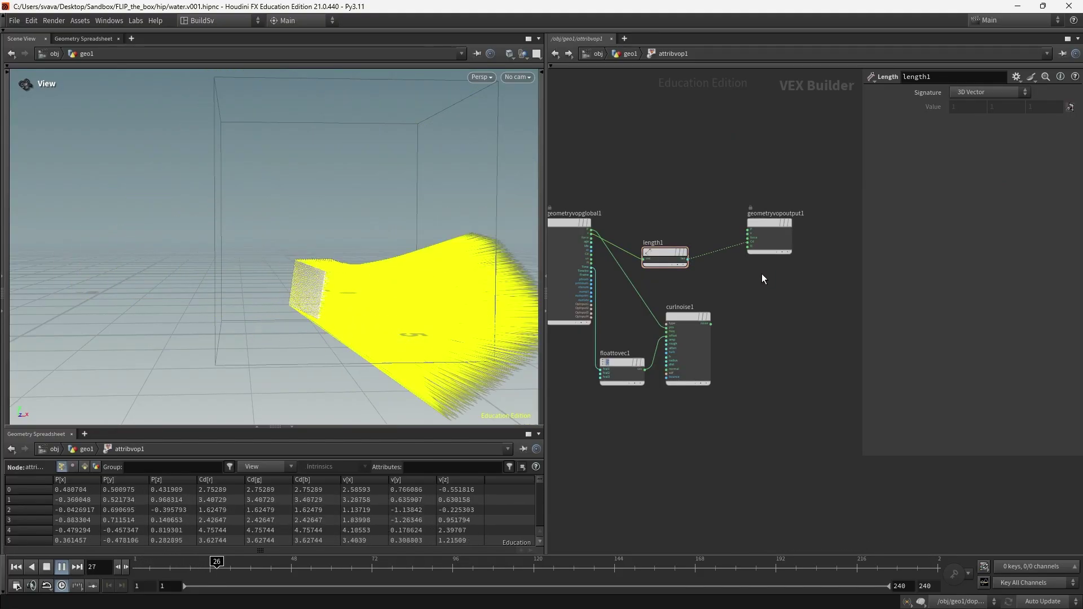
Return to geo1, hide the v visualization on attribvop1 and play from frame 1 to examine the Cd colors.
{"action": "key", "text": "ctrl+Up"}
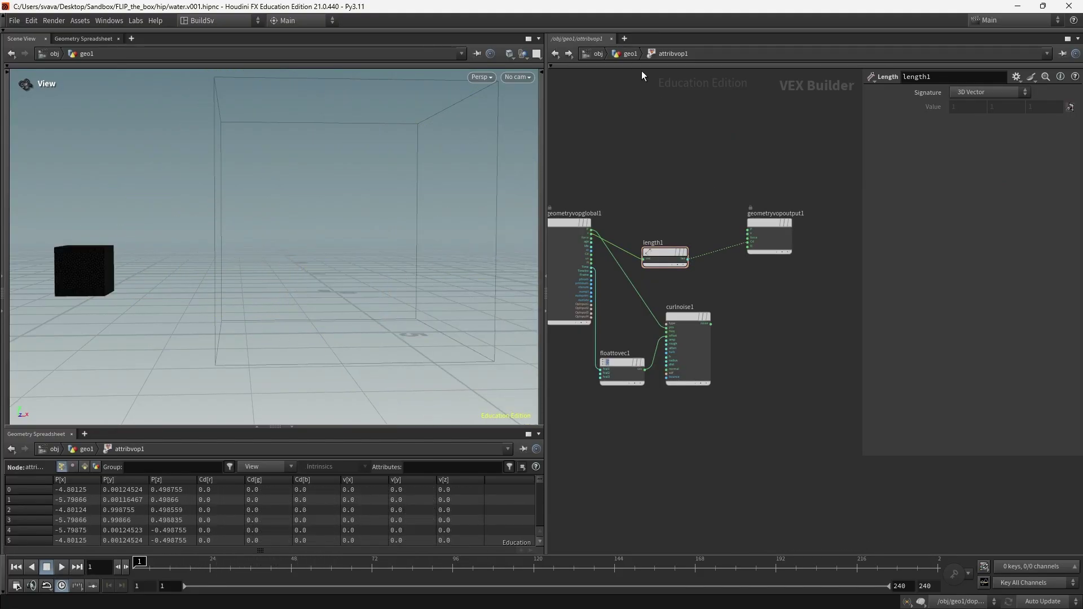
{"action": "left_click", "coordinate": [630, 53]}
{"action": "left_click", "coordinate": [727, 313]}
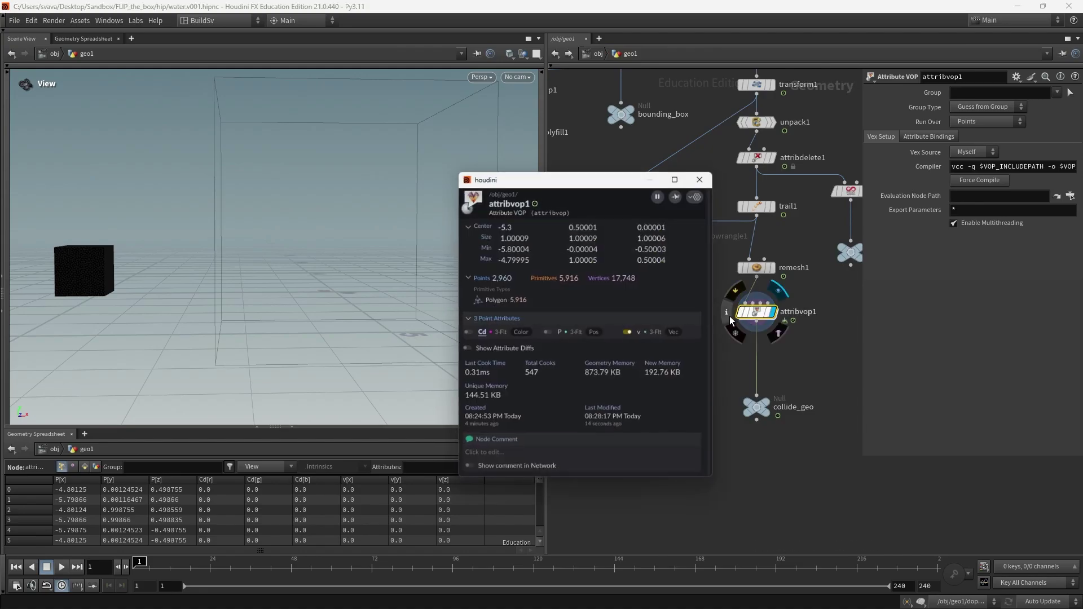
{"action": "left_click", "coordinate": [777, 349]}
{"action": "key", "text": "Up"}
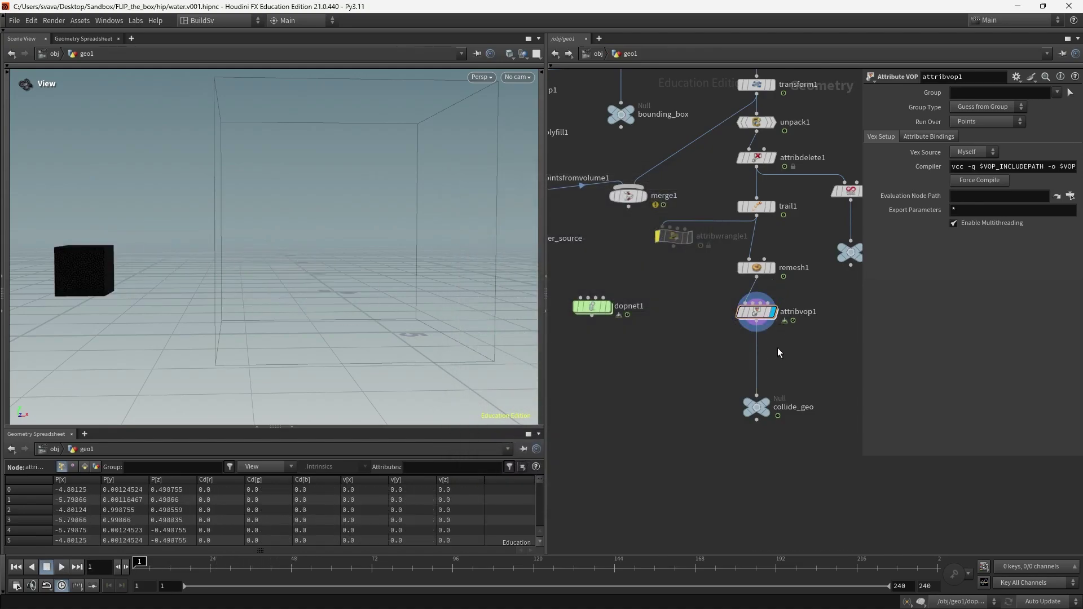
{"action": "key", "text": "ctrl+Up"}
{"action": "key", "text": "Up"}
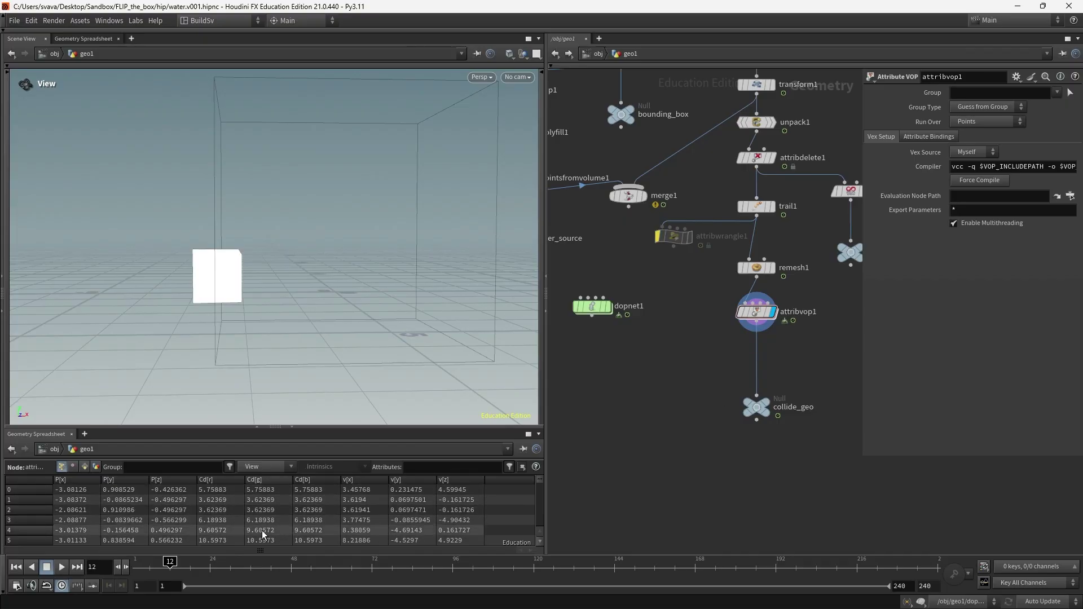
Sort the geometry spreadsheet by Cd[g] and advance the animation to compare the velocity lengths as the cube slows down.
{"action": "left_click", "coordinate": [260, 479]}
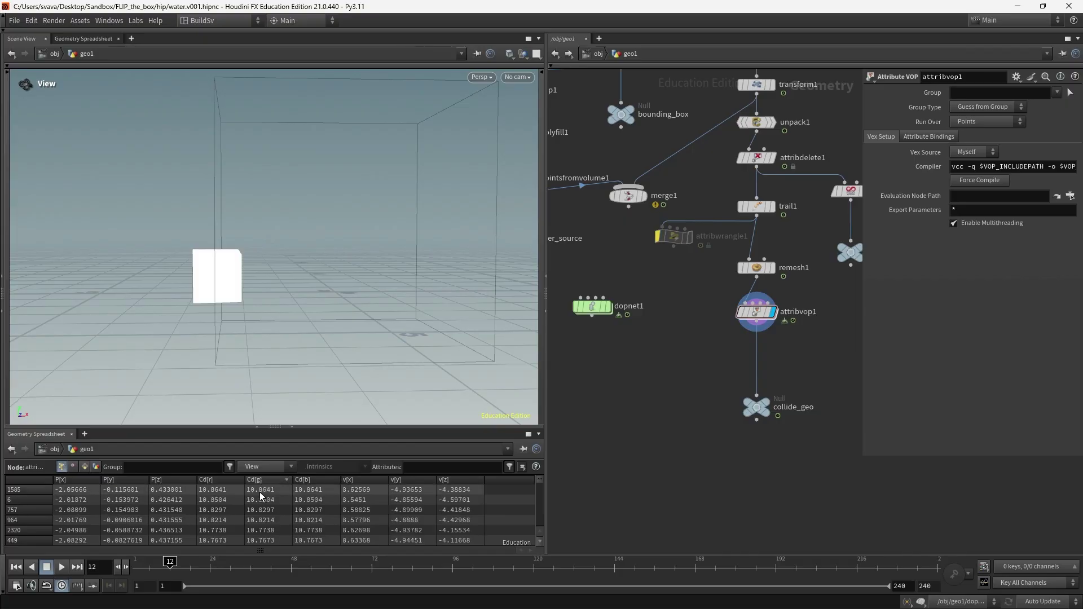
{"action": "left_click", "coordinate": [266, 481]}
{"action": "key", "text": "Up"}
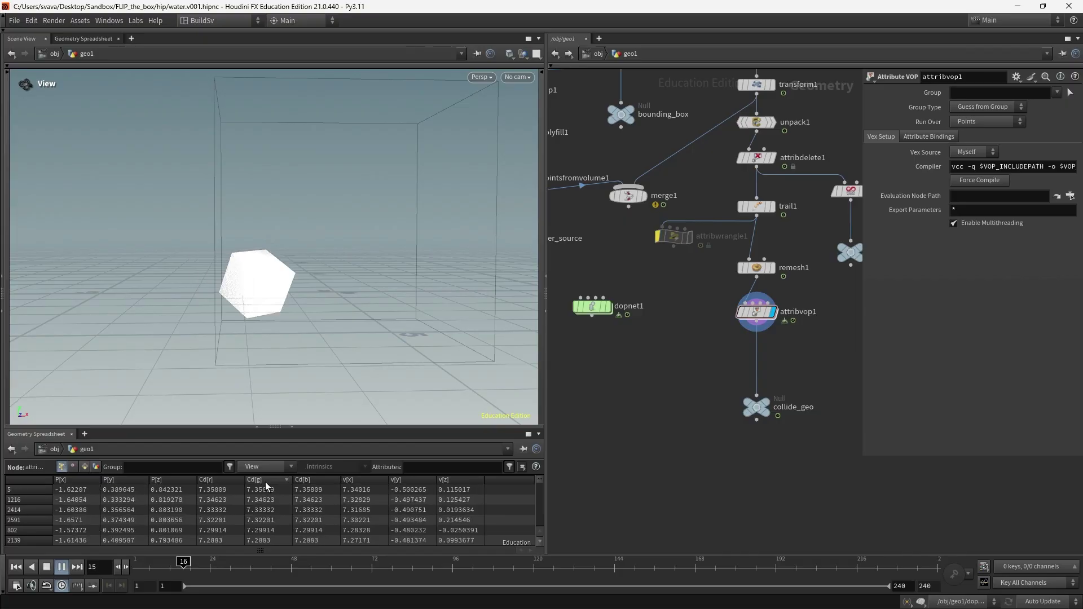
{"action": "key", "text": "Down"}
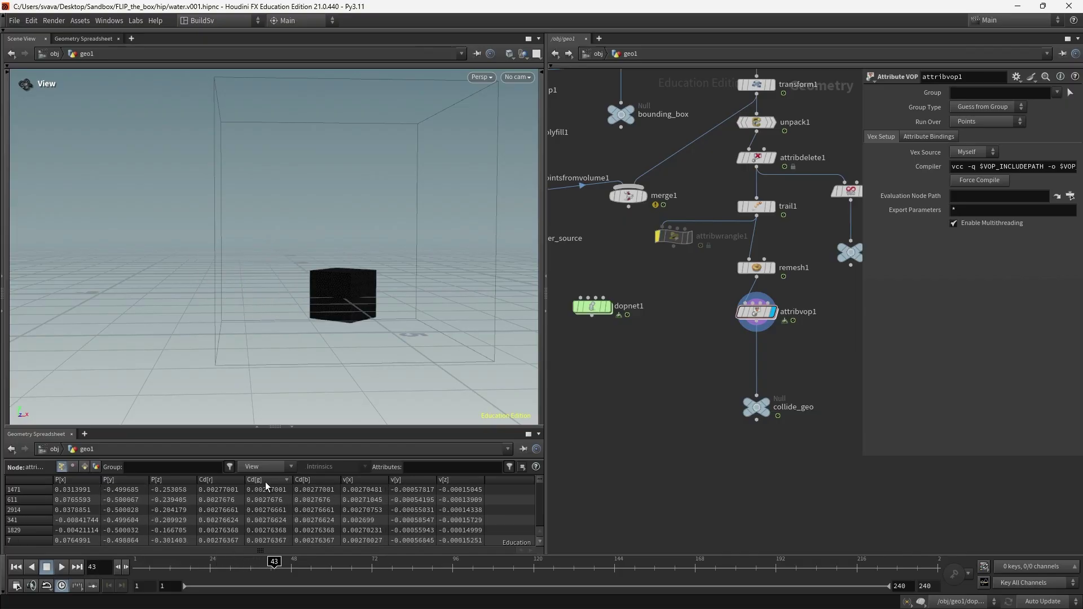
{"action": "key", "text": "Right"}
{"action": "key", "text": "Right"}
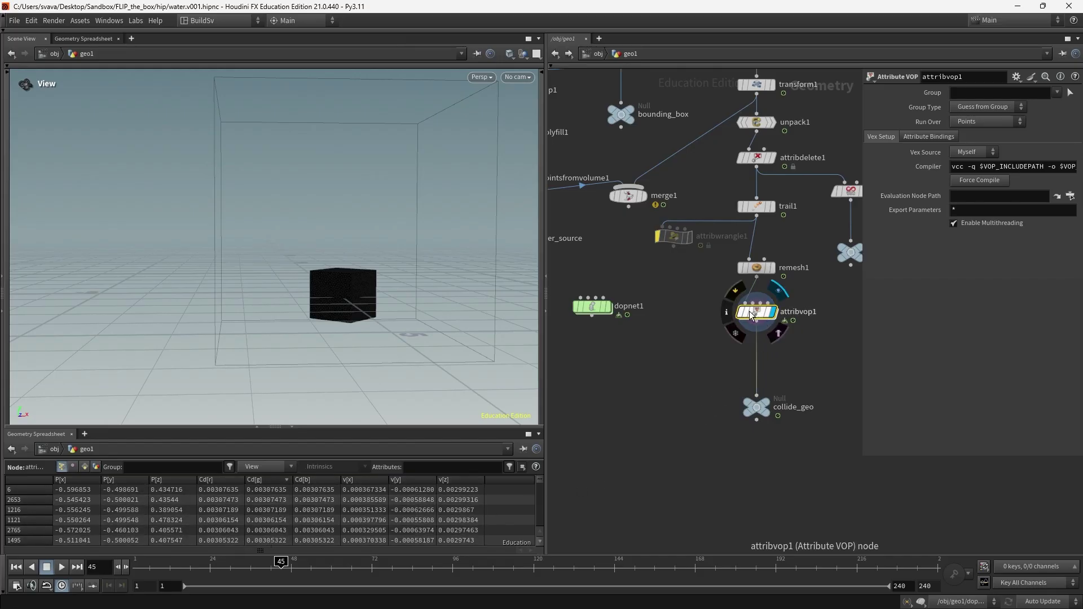
Show the v visualization again, reopen attribvop1 and disconnect Length from Cd, spacing out the nodes.
{"action": "left_click", "coordinate": [727, 312]}
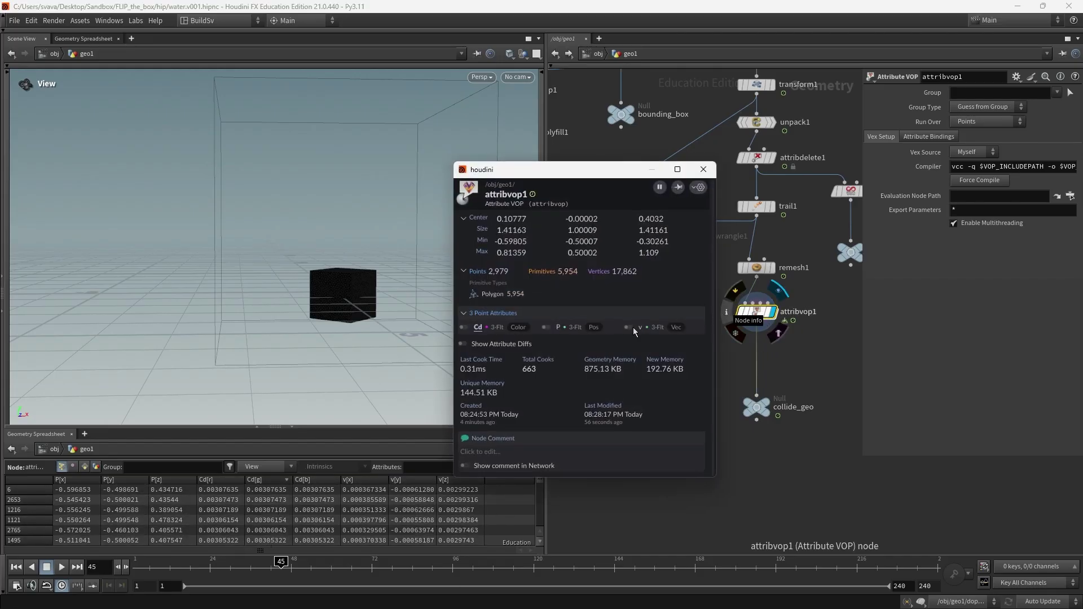
{"action": "double_click", "coordinate": [756, 315]}
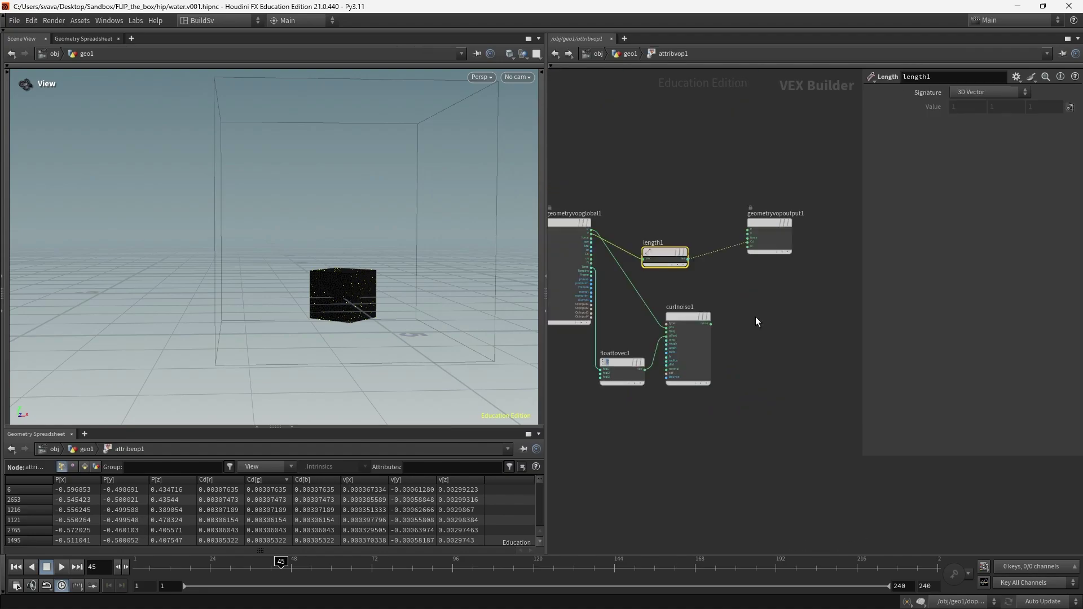
{"action": "left_click_drag", "start_coordinate": [742, 243], "coordinate": [736, 263]}
{"action": "left_click_drag", "start_coordinate": [765, 224], "coordinate": [828, 224]}
{"action": "left_click_drag", "start_coordinate": [672, 256], "coordinate": [715, 235]}
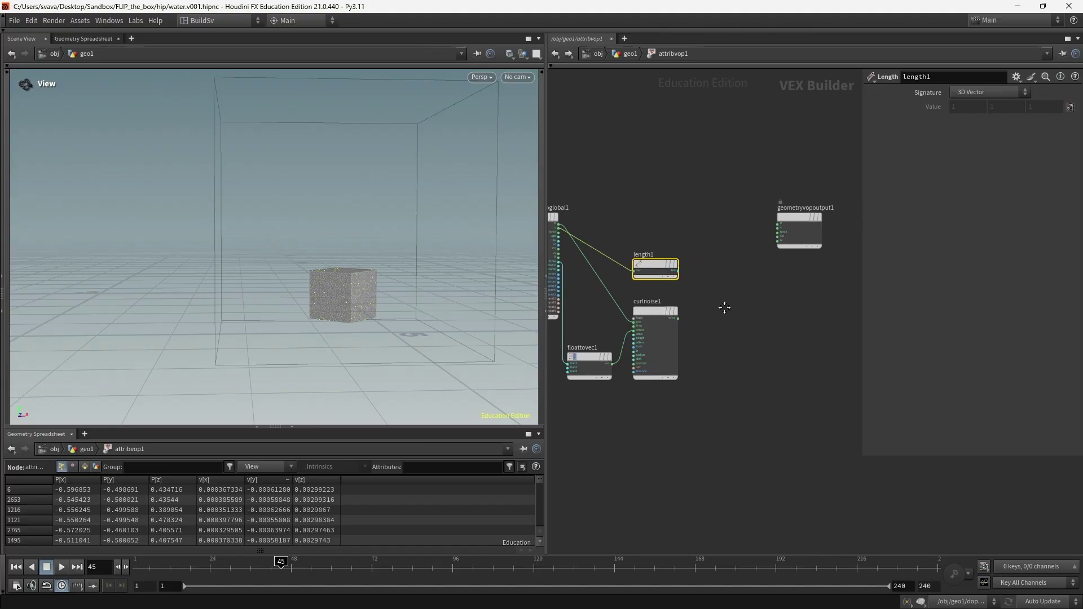
Add a Multiply node beside Length, with the Curl Noise output as its first input and the Length output as its second.
{"action": "key", "text": "Tab"}
{"action": "type", "text": "mul"}
{"action": "key", "text": "Return"}
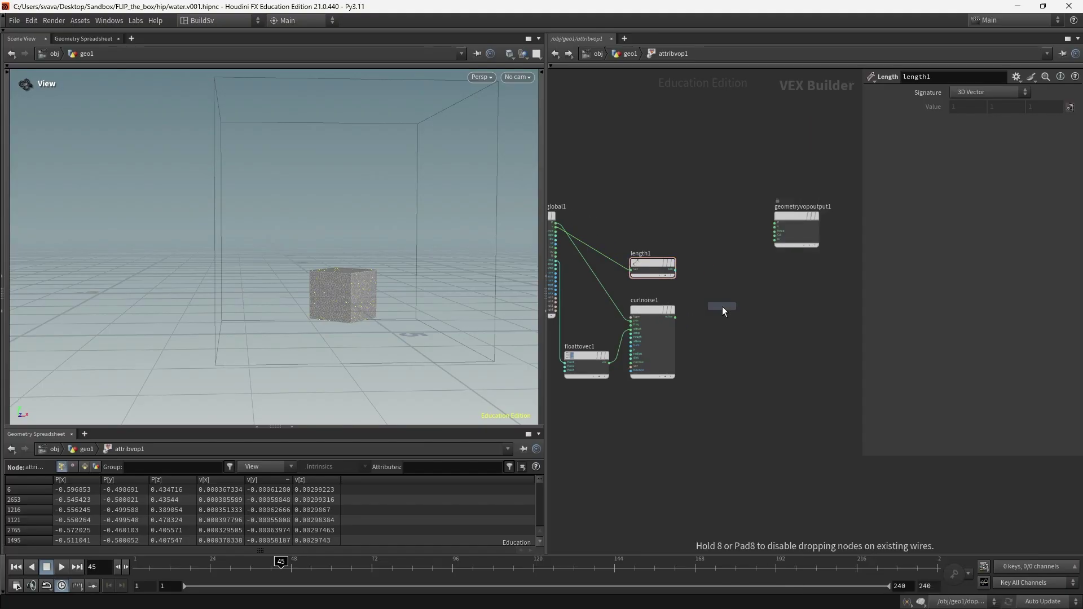
{"action": "left_click", "coordinate": [715, 295]}
{"action": "scroll", "coordinate": [727, 305], "scroll_direction": "up", "scroll_amount": 2}
{"action": "left_click", "coordinate": [656, 328]}
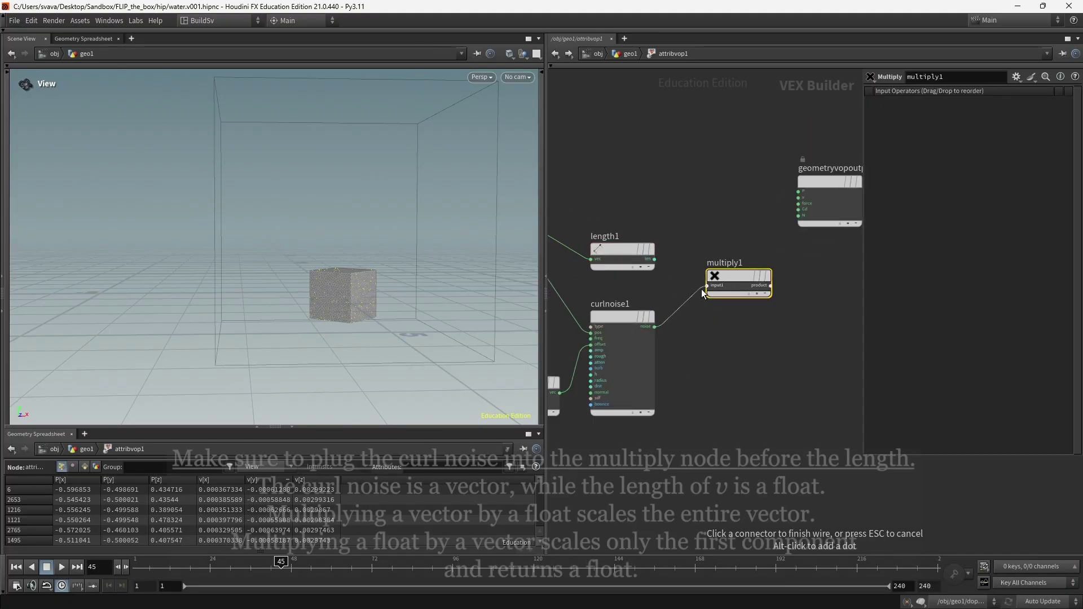
{"action": "left_click", "coordinate": [705, 287]}
{"action": "left_click", "coordinate": [655, 260]}
{"action": "left_click", "coordinate": [704, 293]}
{"action": "left_click_drag", "start_coordinate": [730, 272], "coordinate": [696, 245]}
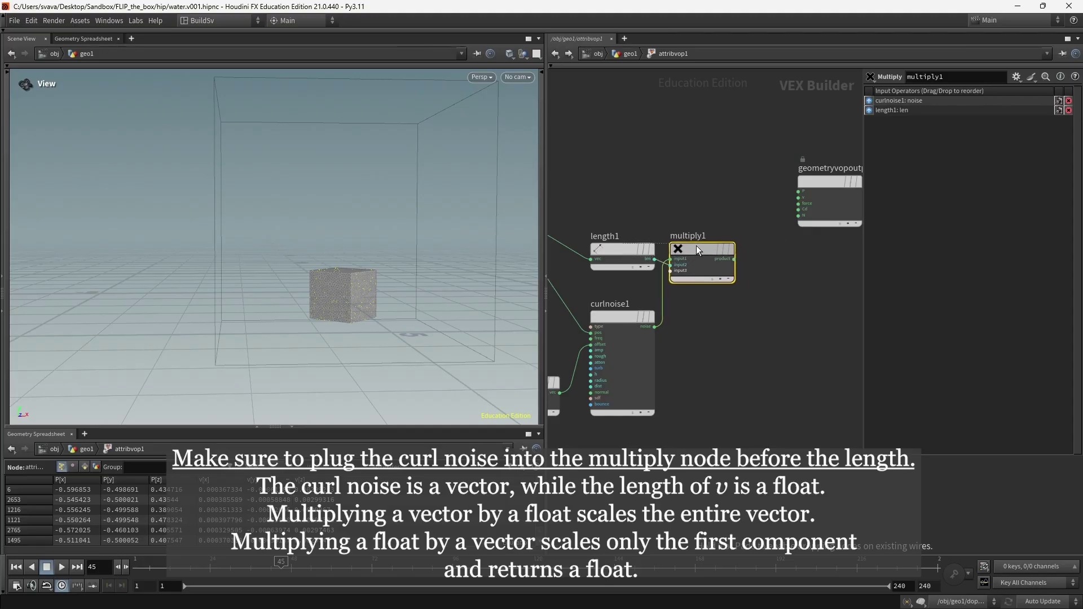
Wire the Multiply product into the output node's v and play the animation to check the scaled noise.
{"action": "left_click", "coordinate": [736, 259]}
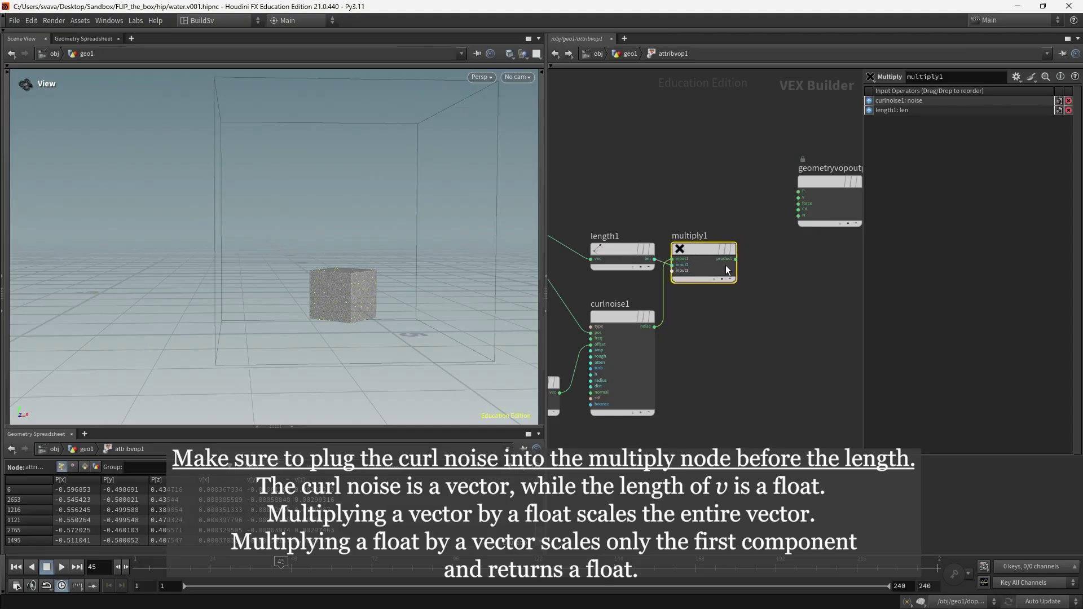
{"action": "left_click", "coordinate": [798, 203]}
{"action": "scroll", "coordinate": [760, 302], "scroll_direction": "down", "scroll_amount": 3}
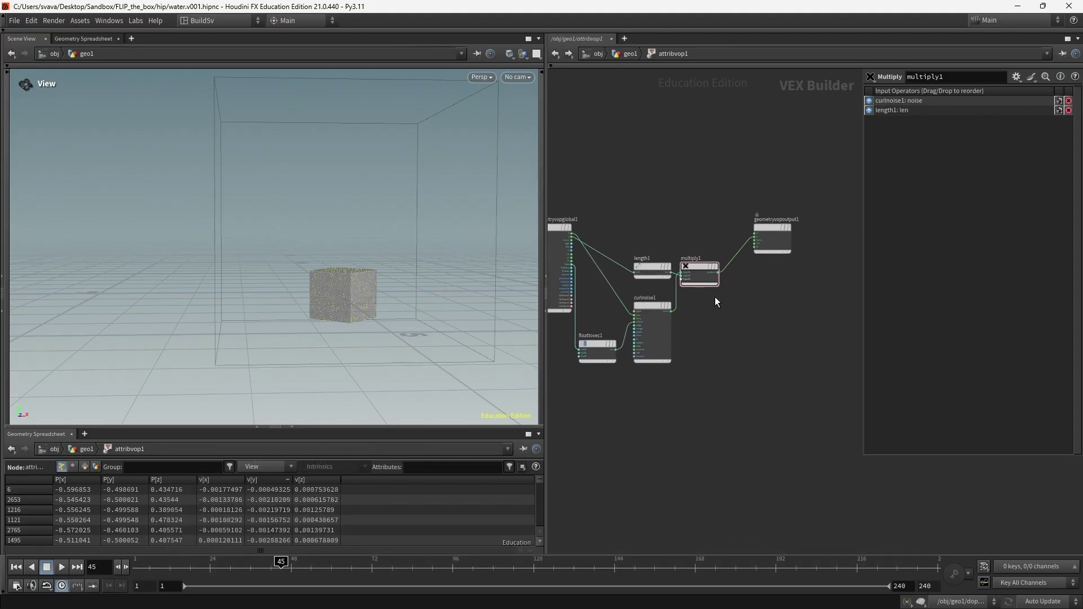
{"action": "key", "text": "Up"}
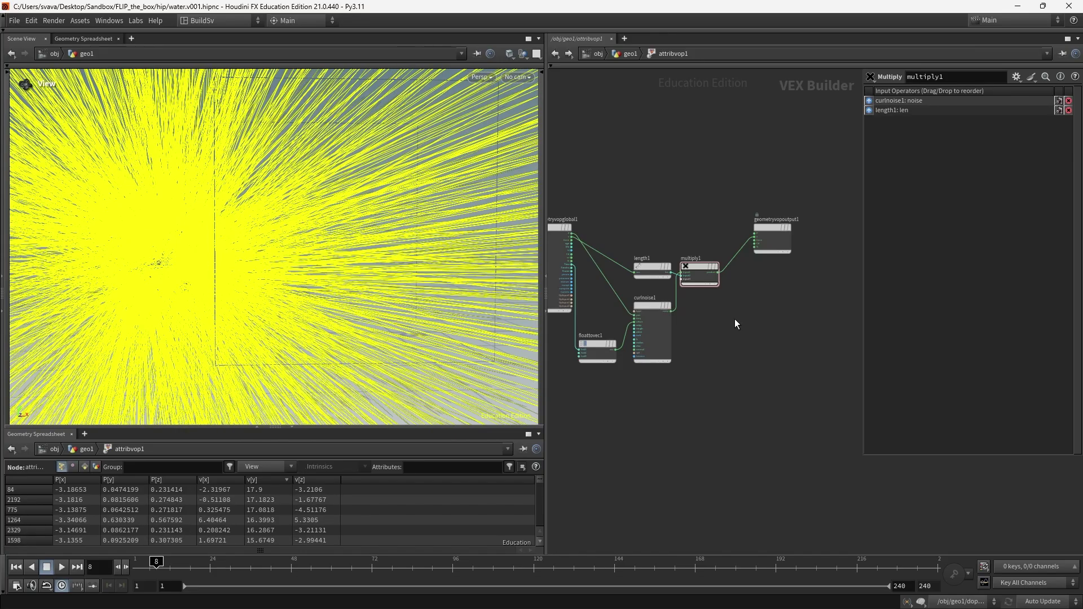
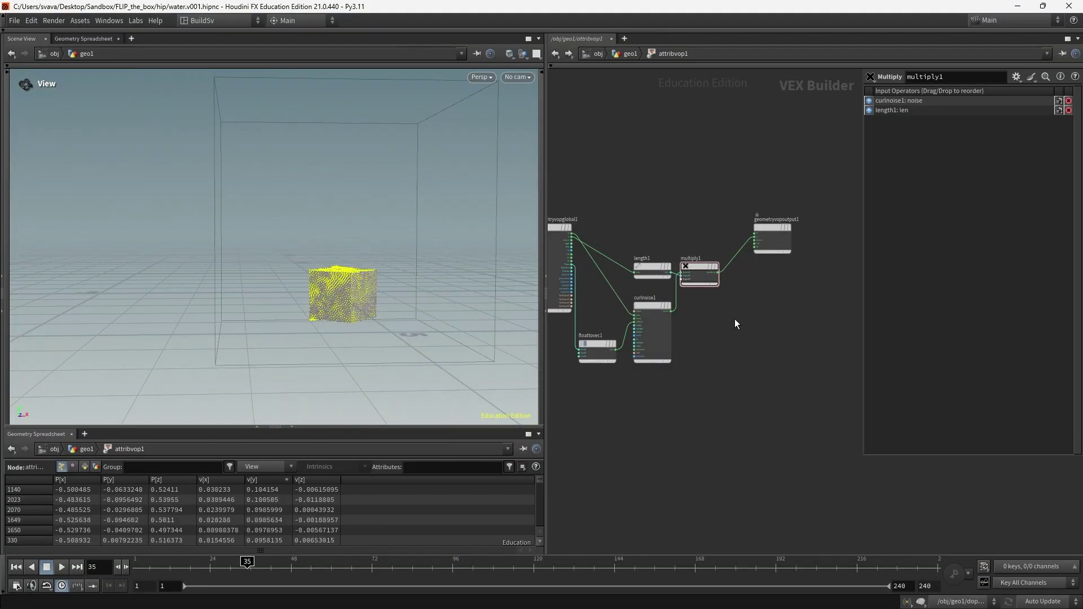
Set the Curl Noise amplitude to 0.08 and move the output node farther from the Multiply node.
{"action": "left_click", "coordinate": [663, 355]}
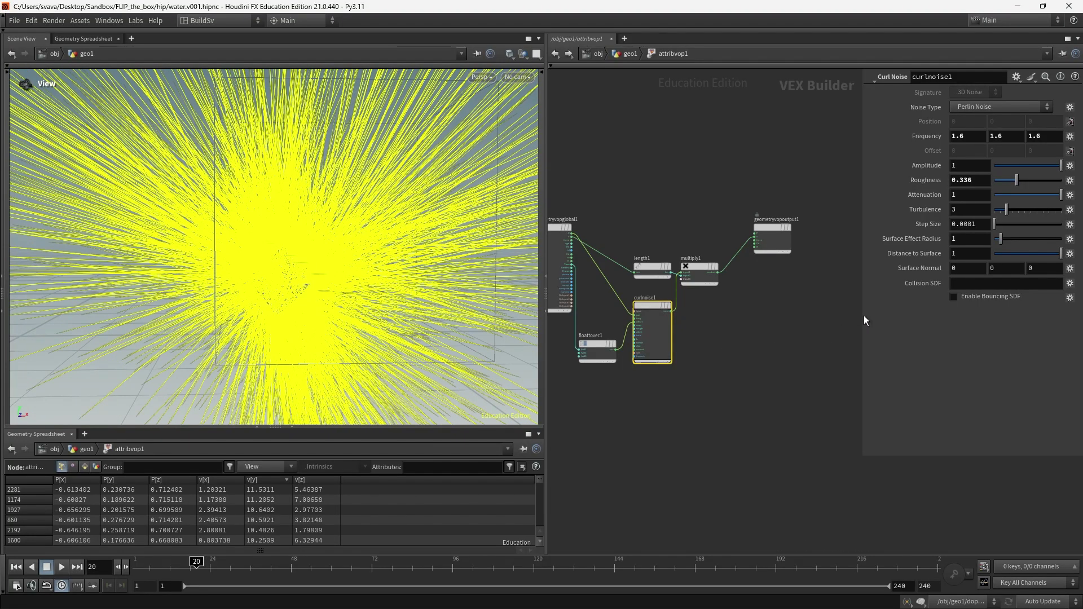
{"action": "left_click_drag", "start_coordinate": [1057, 165], "coordinate": [1029, 166]}
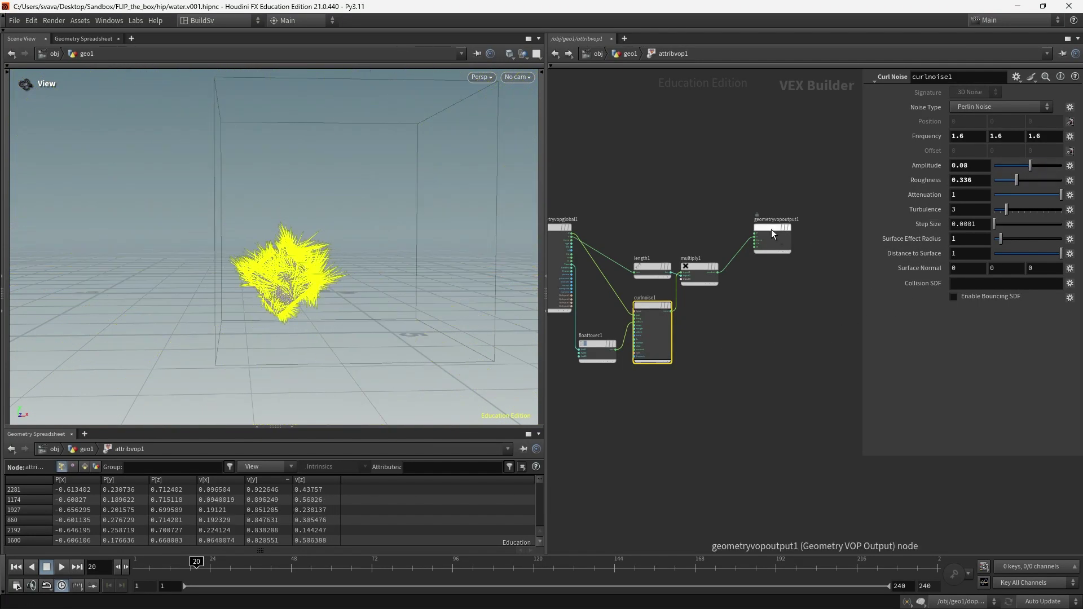
{"action": "left_click_drag", "start_coordinate": [772, 233], "coordinate": [805, 232]}
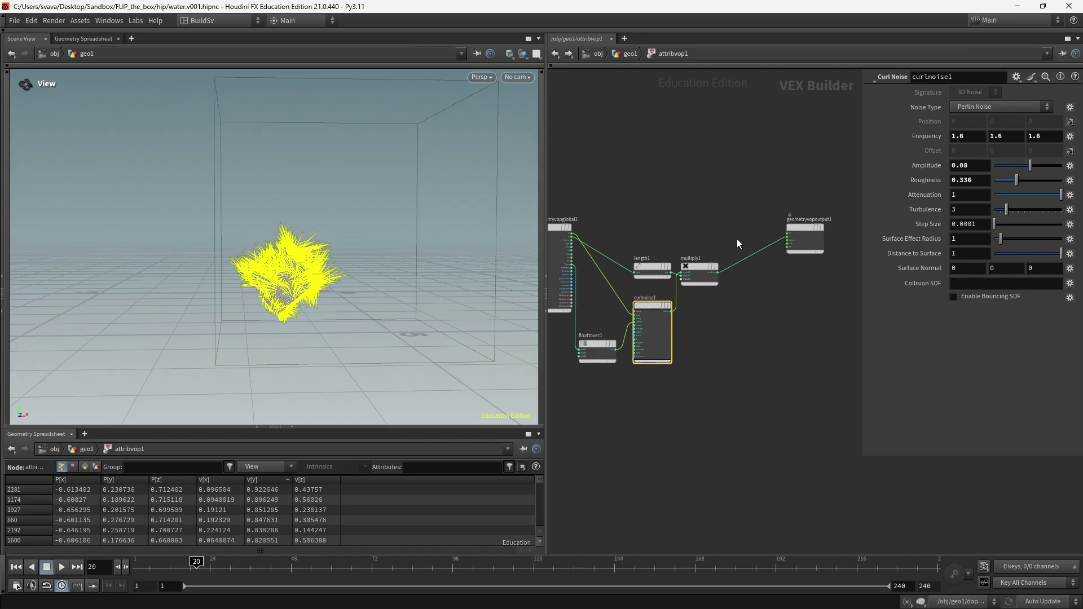
Add an Add node to the attribvop1 network, placed above the Multiply node.
{"action": "key", "text": "Tab"}
{"action": "type", "text": "add"}
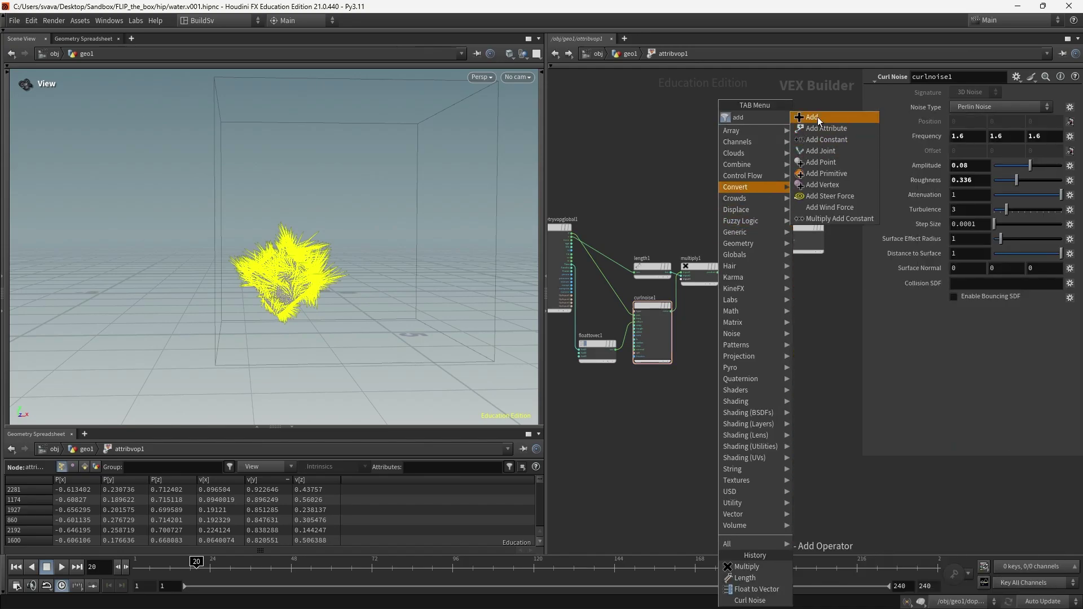
{"action": "left_click", "coordinate": [815, 118]}
{"action": "left_click", "coordinate": [712, 219]}
Wire the v output of geometryvopglobal1 into the first input of the Add node.
{"action": "middle_click_drag", "start_coordinate": [655, 232], "coordinate": [740, 215]}
{"action": "scroll", "coordinate": [670, 227], "scroll_direction": "up", "scroll_amount": 5}
{"action": "left_click", "coordinate": [633, 209]}
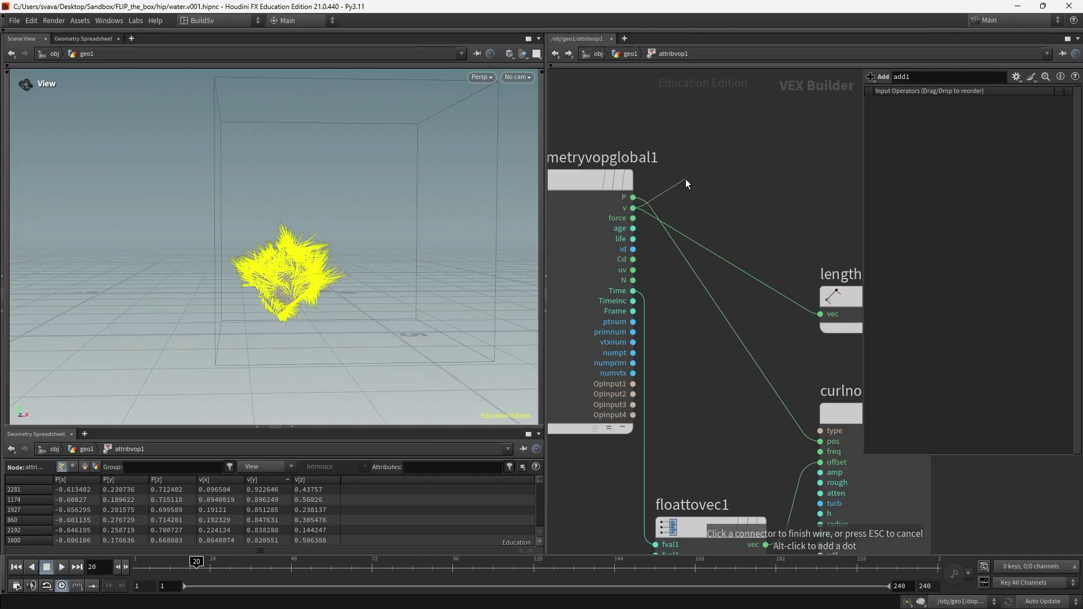
{"action": "left_click", "coordinate": [630, 54]}
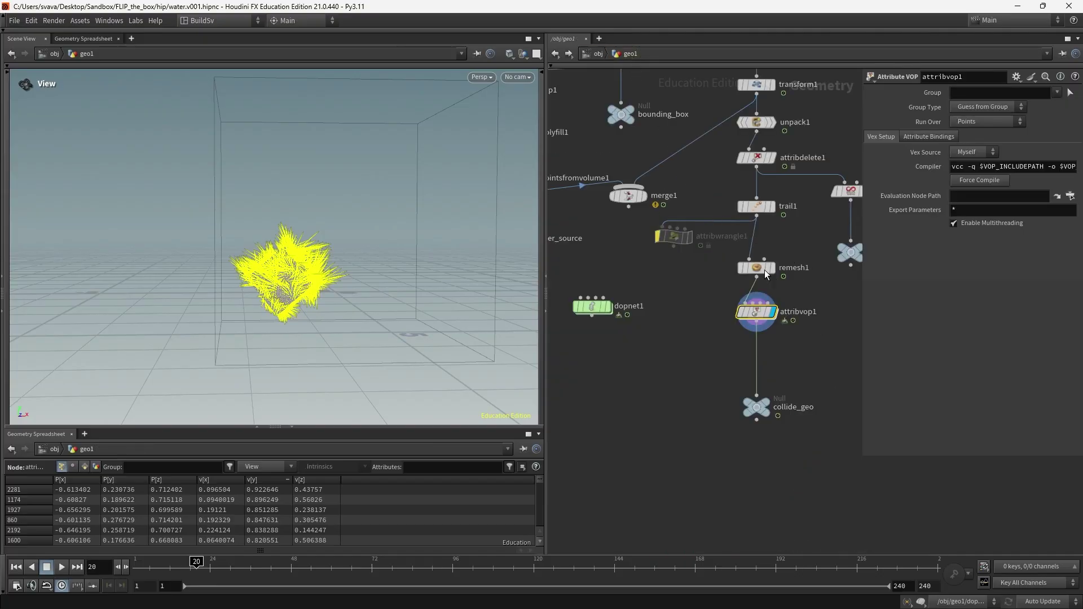
{"action": "double_click", "coordinate": [757, 312]}
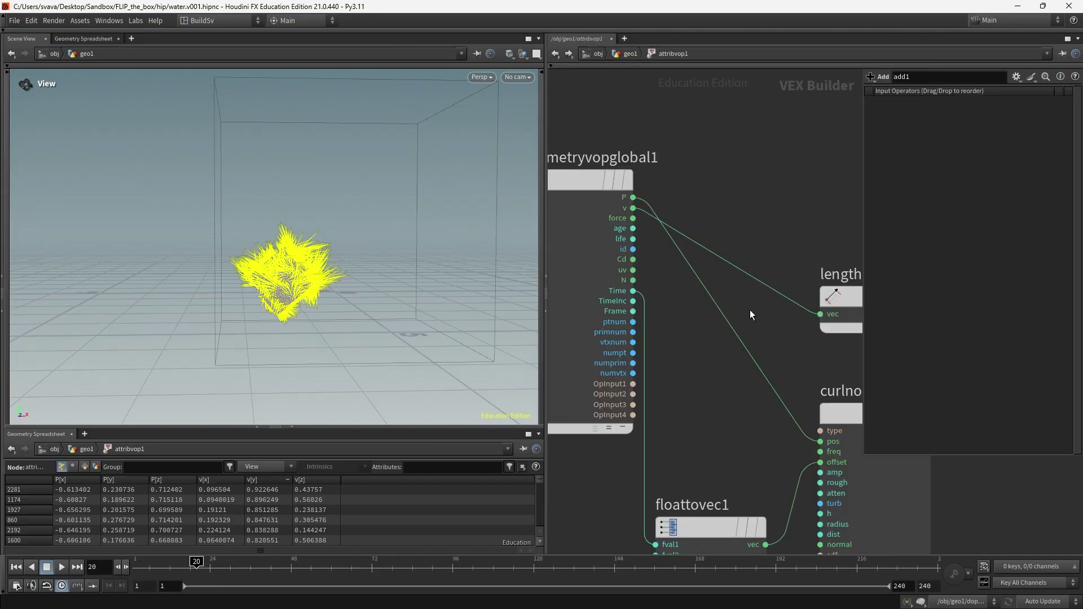
{"action": "scroll", "coordinate": [651, 206], "scroll_direction": "down", "scroll_amount": 4}
{"action": "scroll", "coordinate": [686, 195], "scroll_direction": "up", "scroll_amount": 2}
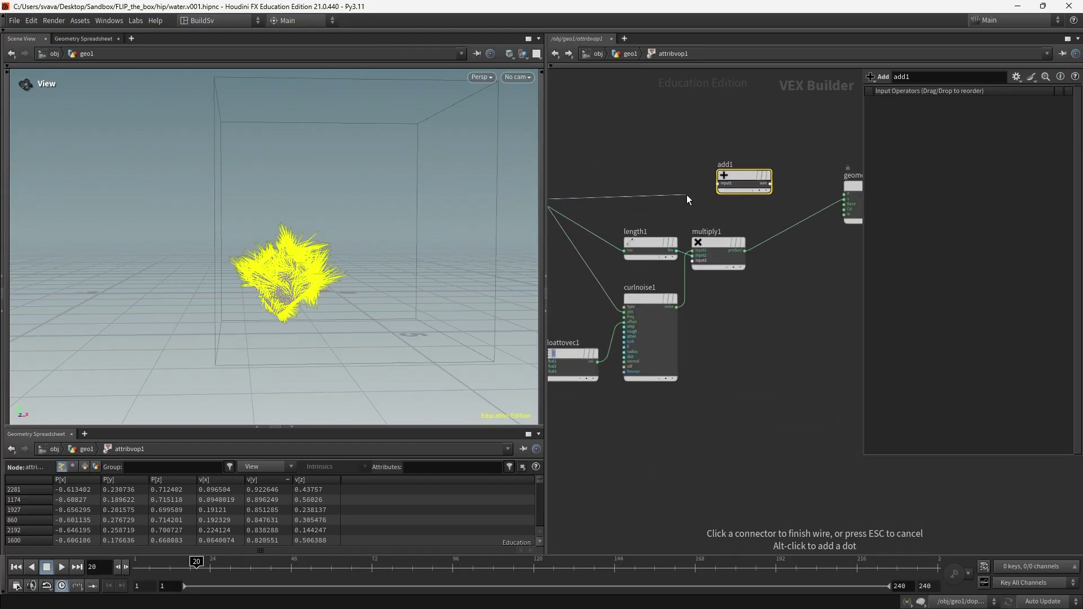
{"action": "left_click", "coordinate": [727, 181]}
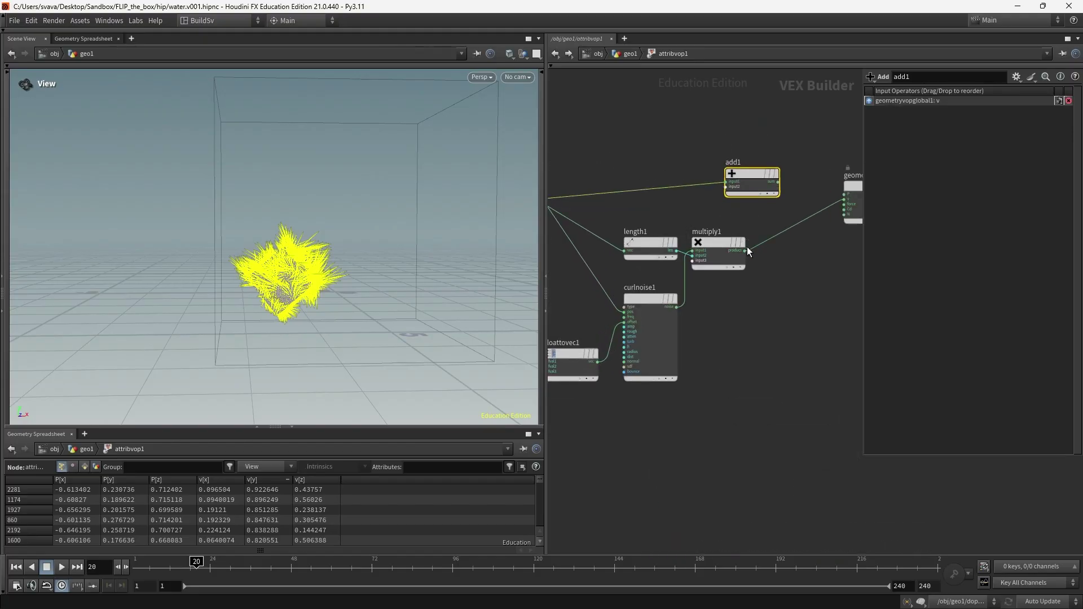
Connect the Multiply product to the Add node's second input and wire the sum into the output node's v, lining up the Add node.
{"action": "left_click", "coordinate": [746, 249]}
{"action": "left_click", "coordinate": [724, 188]}
{"action": "middle_click_drag", "start_coordinate": [777, 171], "coordinate": [718, 161]}
{"action": "left_click", "coordinate": [719, 171]}
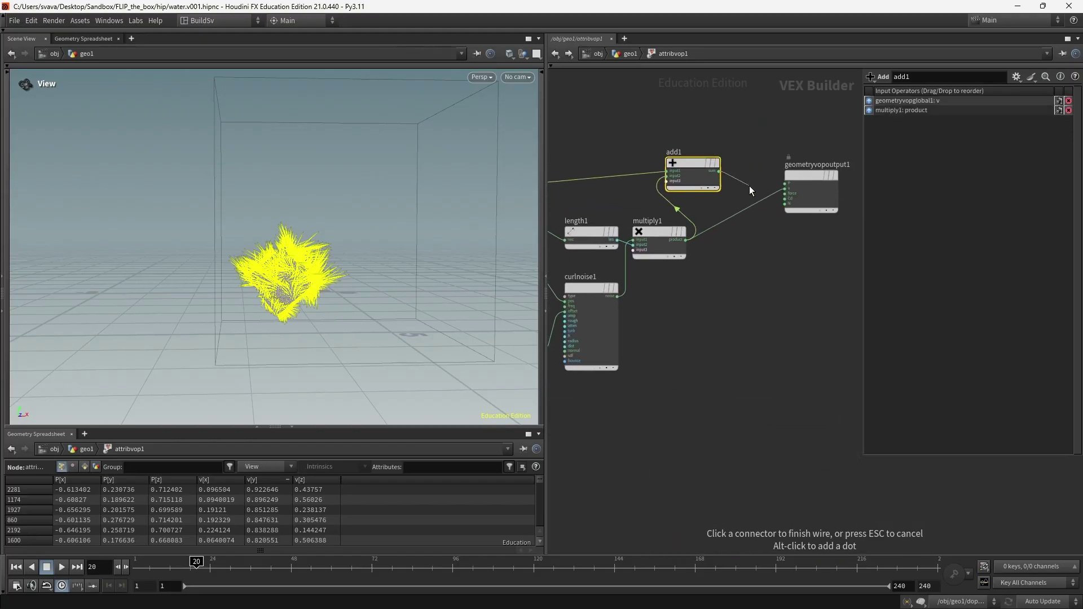
{"action": "scroll", "coordinate": [749, 185], "scroll_direction": "up", "scroll_amount": 4}
{"action": "left_click", "coordinate": [791, 193]}
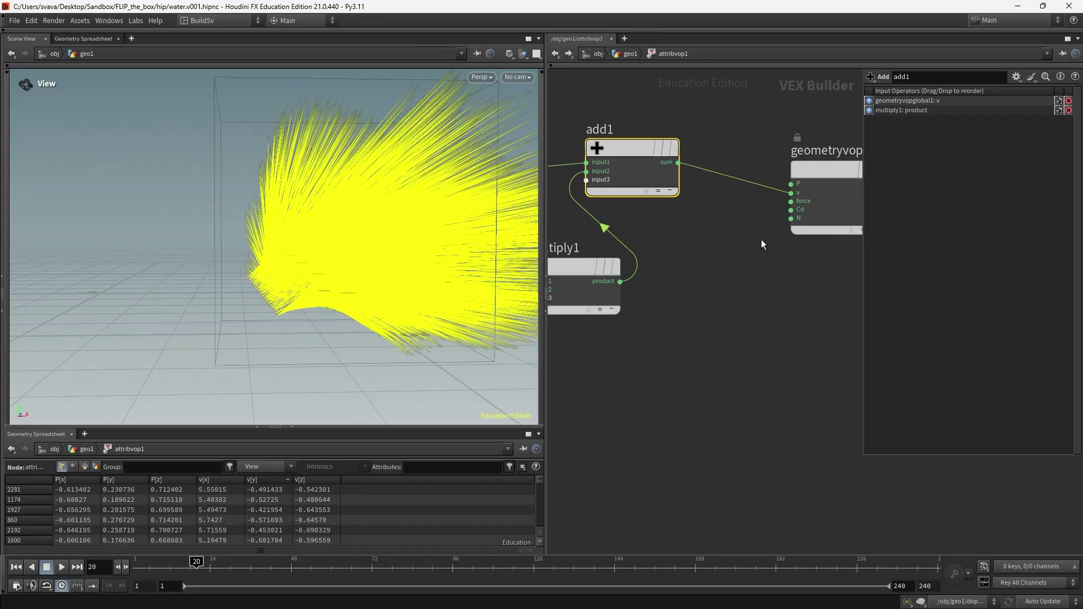
{"action": "scroll", "coordinate": [756, 194], "scroll_direction": "down", "scroll_amount": 5}
{"action": "left_click_drag", "start_coordinate": [724, 180], "coordinate": [754, 189]}
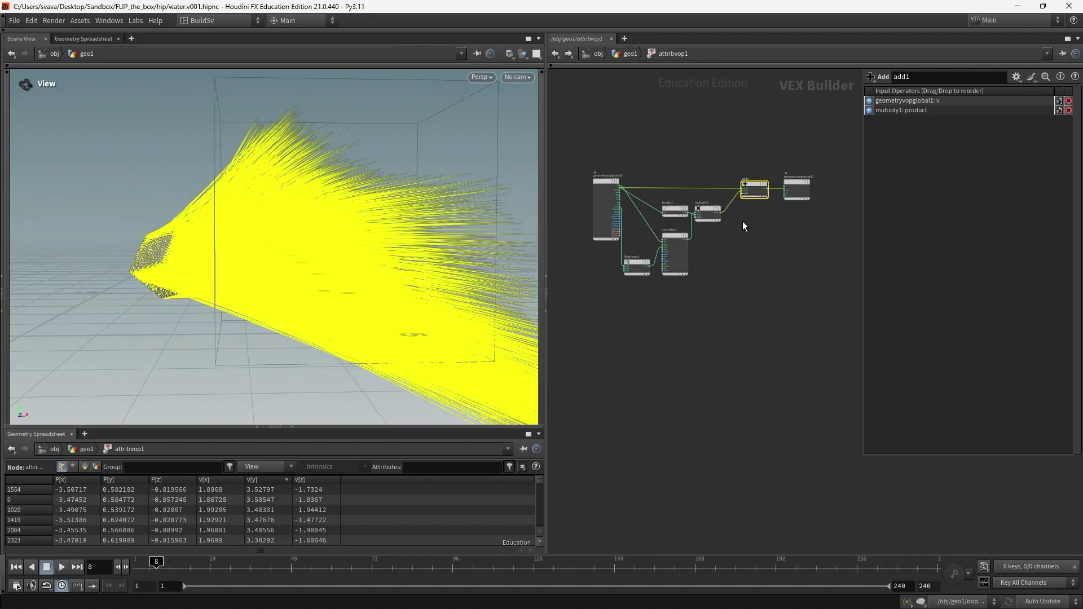
Check the combined velocities over the first frames and set the Curl Noise amplitude to 0.19.
{"action": "key", "text": "Left"}
{"action": "key", "text": "Left"}
{"action": "key", "text": "Right"}
{"action": "key", "text": "Right"}
{"action": "key", "text": "Right"}
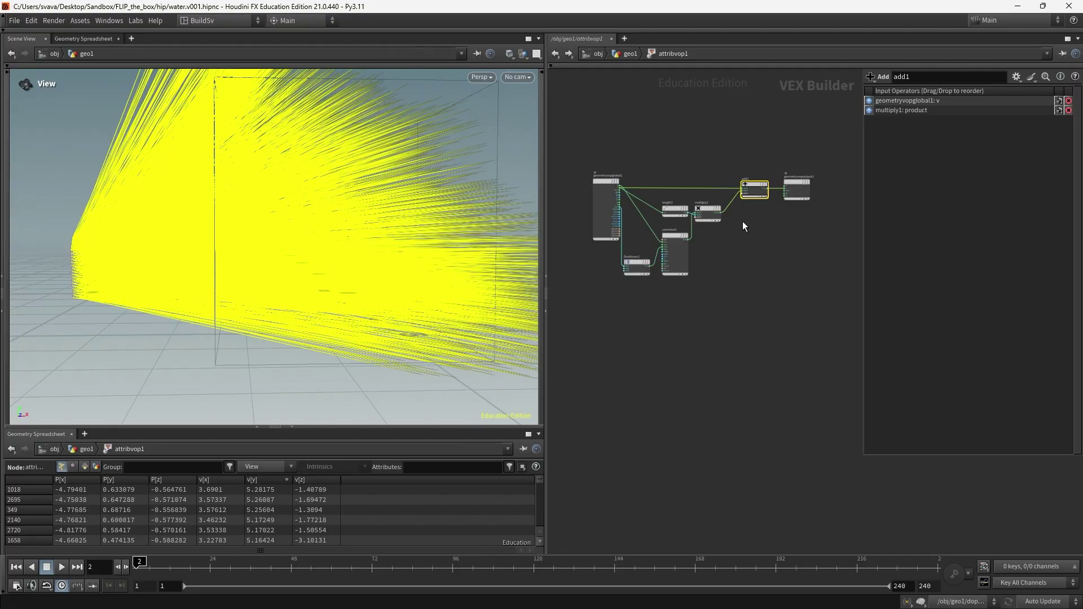
{"action": "right_click_drag", "start_coordinate": [405, 212], "coordinate": [329, 239]}
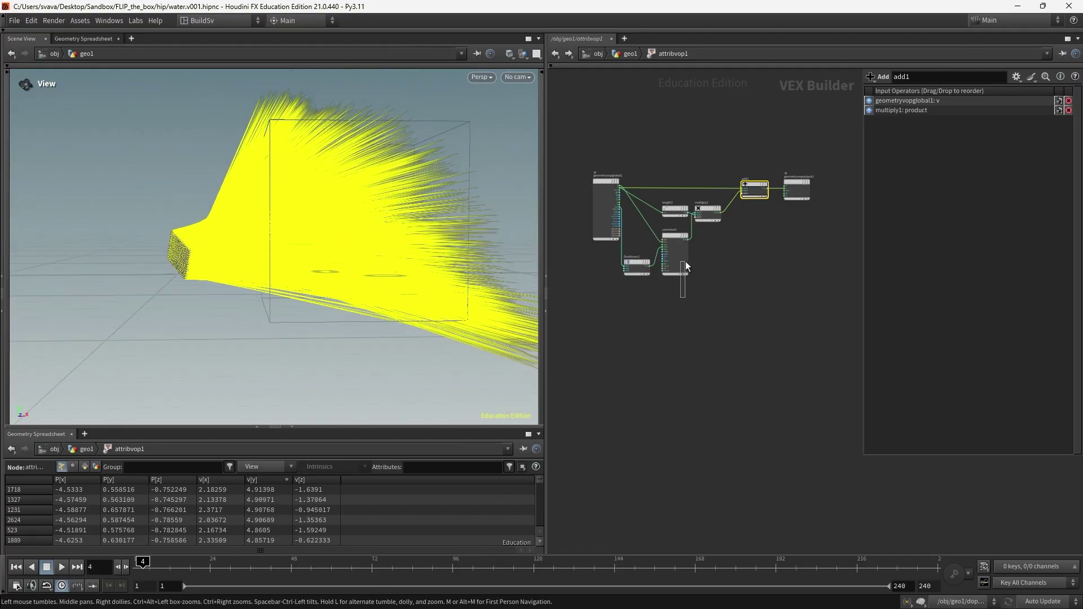
{"action": "left_click_drag", "start_coordinate": [686, 262], "coordinate": [675, 239]}
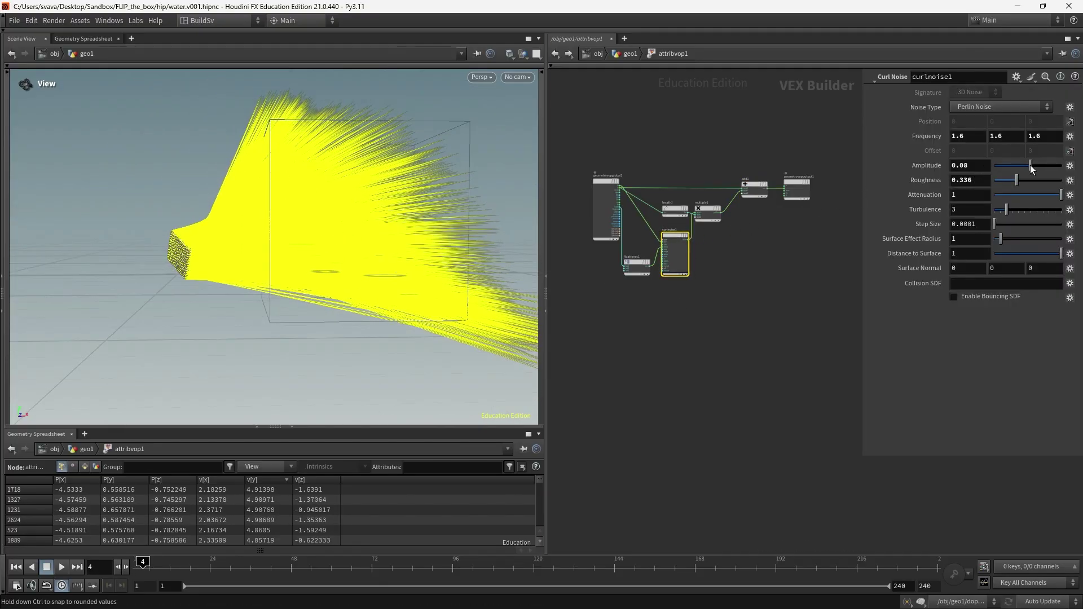
{"action": "mouse_move", "coordinate": [1030, 165]}
{"action": "left_mouse_down"}
{"action": "mouse_move", "coordinate": [1042, 163]}
{"action": "mouse_move", "coordinate": [1035, 170]}
{"action": "left_mouse_up"}
{"action": "middle_click_drag", "start_coordinate": [746, 263], "coordinate": [726, 258]}
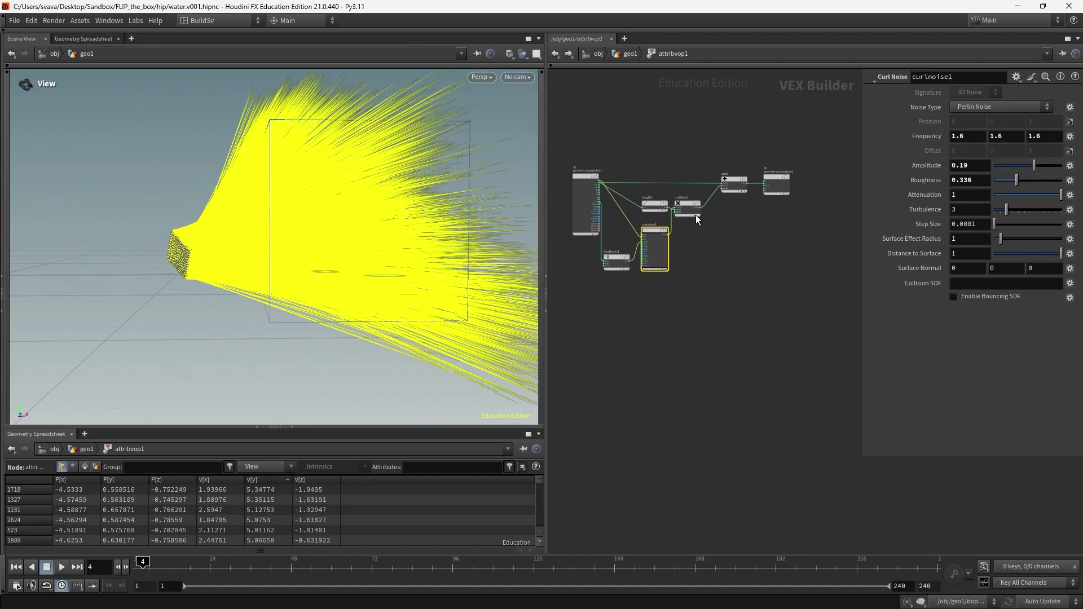
Return to geo1 and turn off the v attribute visualization in attribvop1's node info.
{"action": "left_click", "coordinate": [628, 56]}
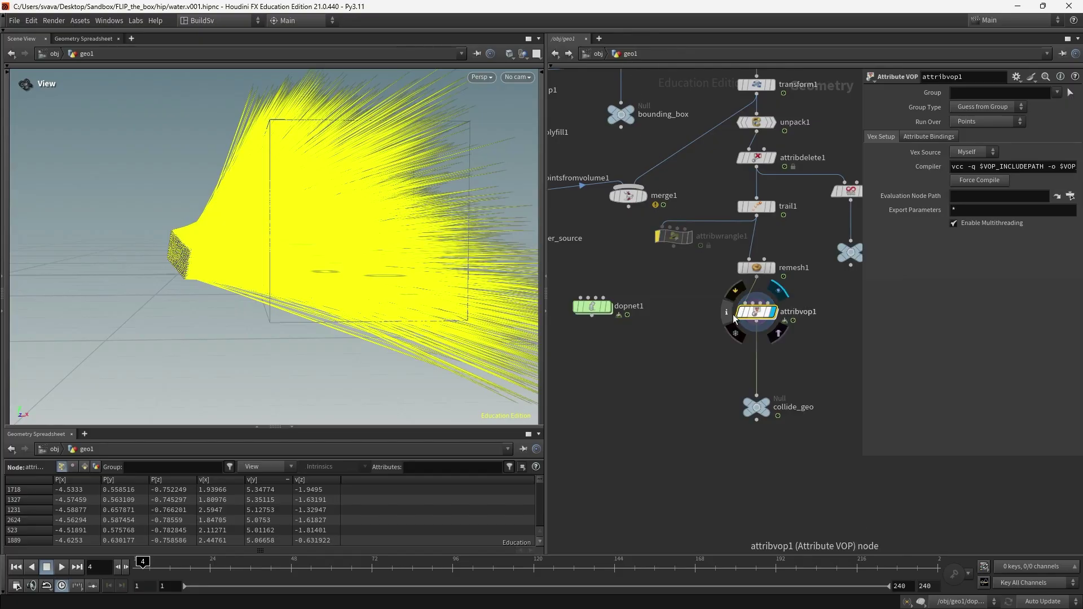
{"action": "left_click", "coordinate": [730, 314]}
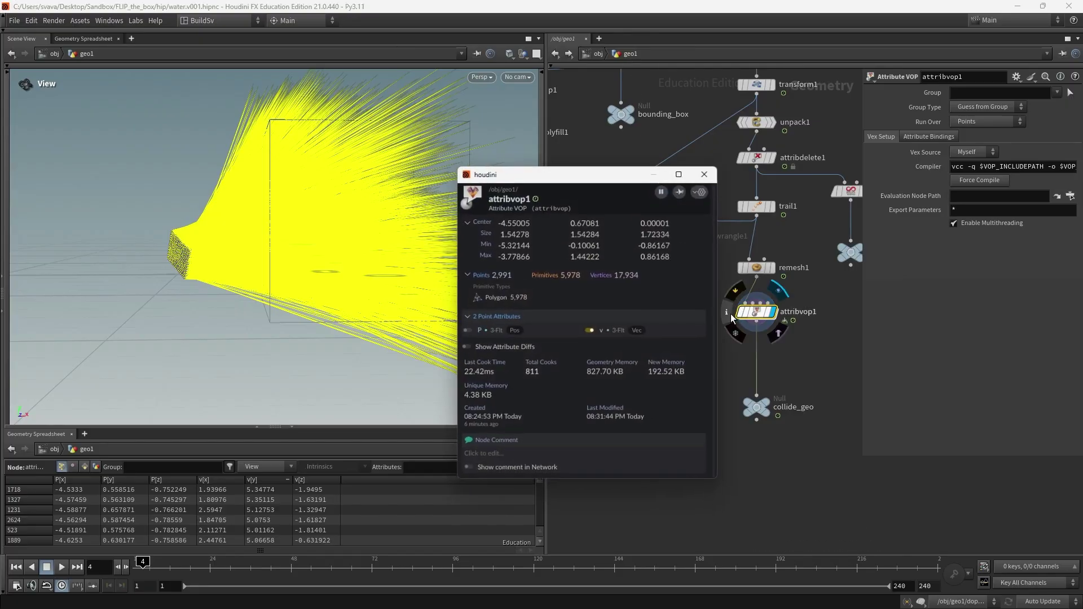
{"action": "left_click", "coordinate": [590, 332]}
{"action": "left_click", "coordinate": [706, 173]}
Move dopnet1 lower in the network, open it and play the simulation while viewing it from several angles, ending back at frame 1.
{"action": "middle_click_drag", "start_coordinate": [604, 319], "coordinate": [663, 297]}
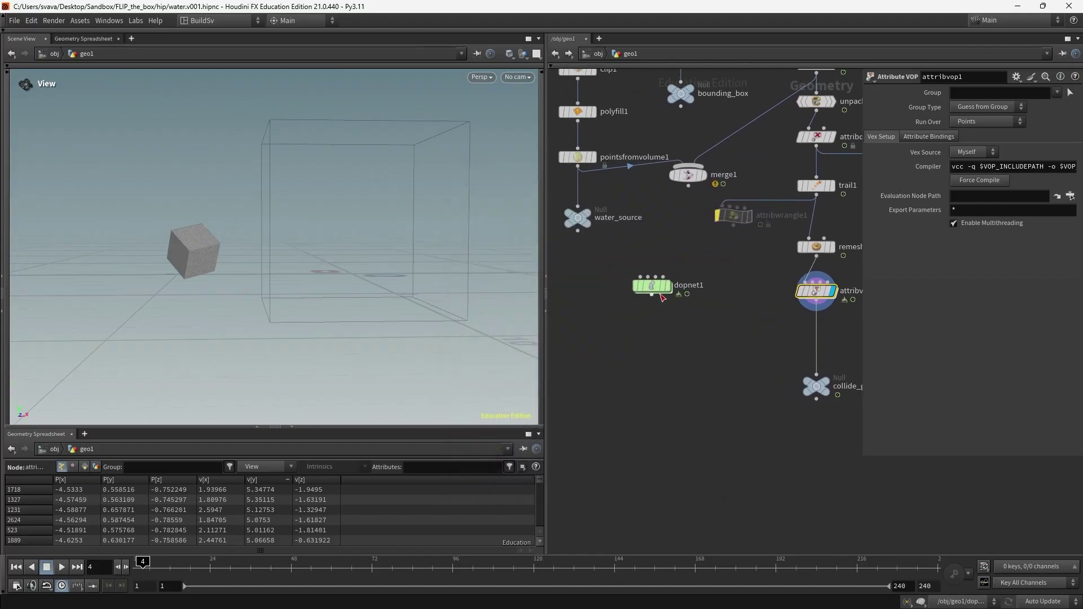
{"action": "left_click_drag", "start_coordinate": [655, 290], "coordinate": [646, 388]}
{"action": "double_click", "coordinate": [645, 389]}
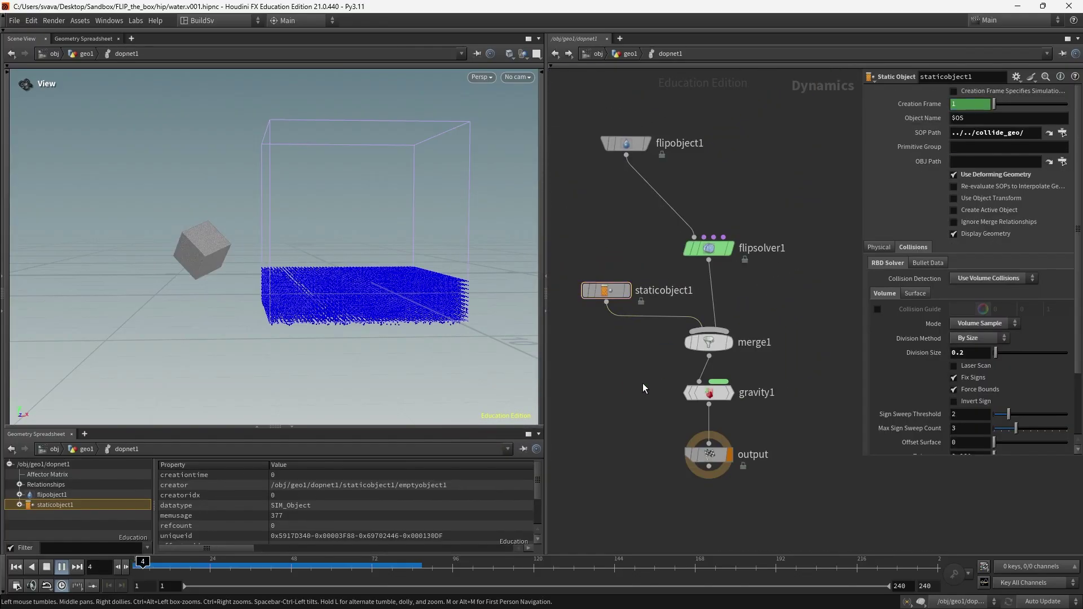
{"action": "left_click_drag", "start_coordinate": [426, 266], "coordinate": [396, 266]}
{"action": "right_click_drag", "start_coordinate": [396, 266], "coordinate": [427, 272]}
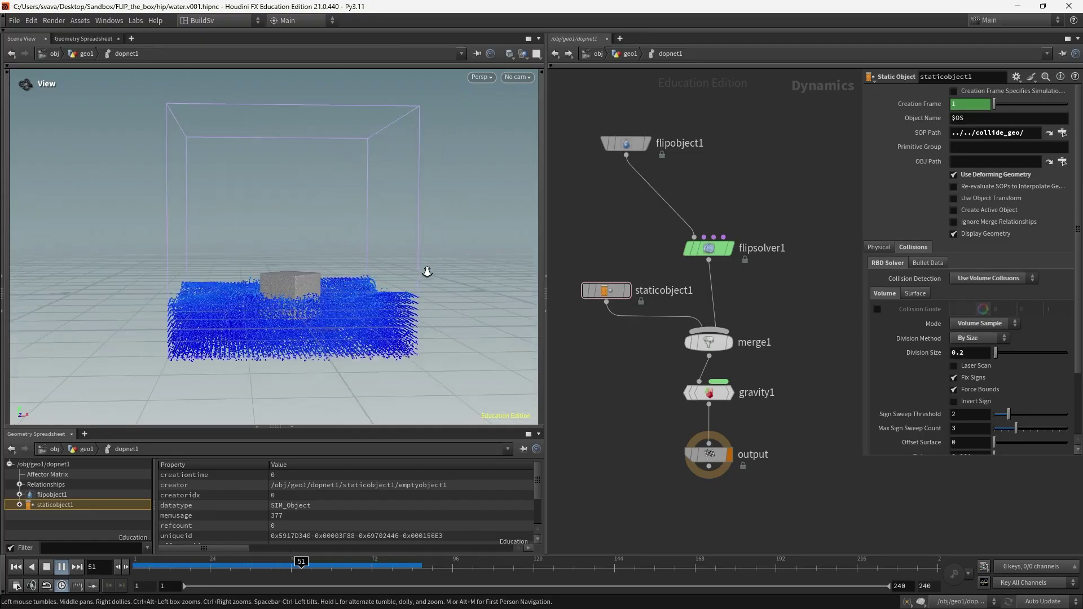
{"action": "left_click_drag", "start_coordinate": [427, 272], "coordinate": [425, 285]}
{"action": "key", "text": "ctrl+Up"}
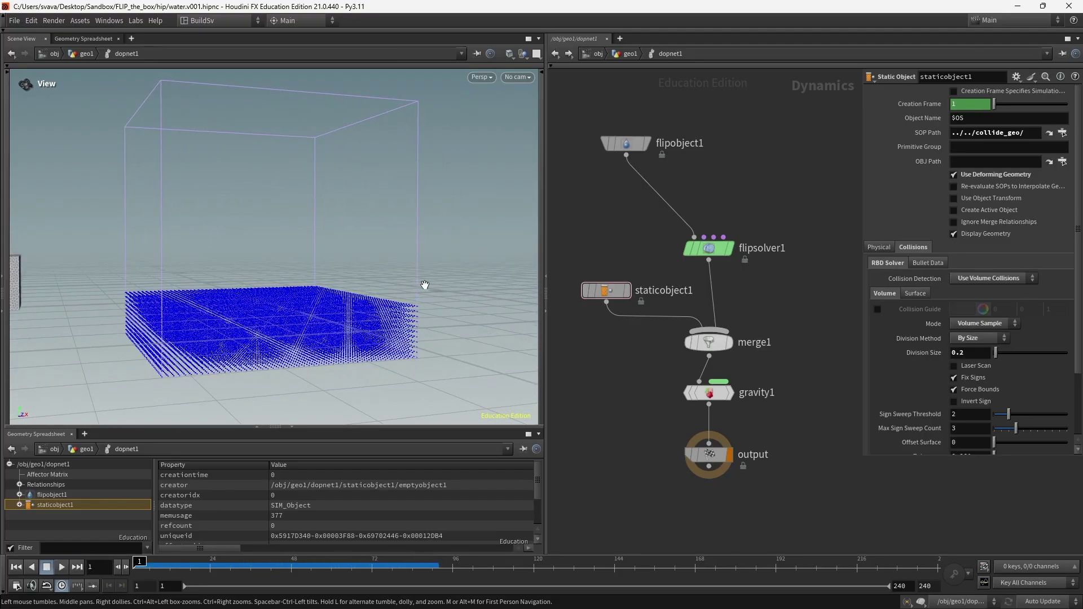
Look over the collision setup in geo1, reopen dopnet1 and set flipobject1's Particle Separation to 0.03.
{"action": "left_click", "coordinate": [627, 54]}
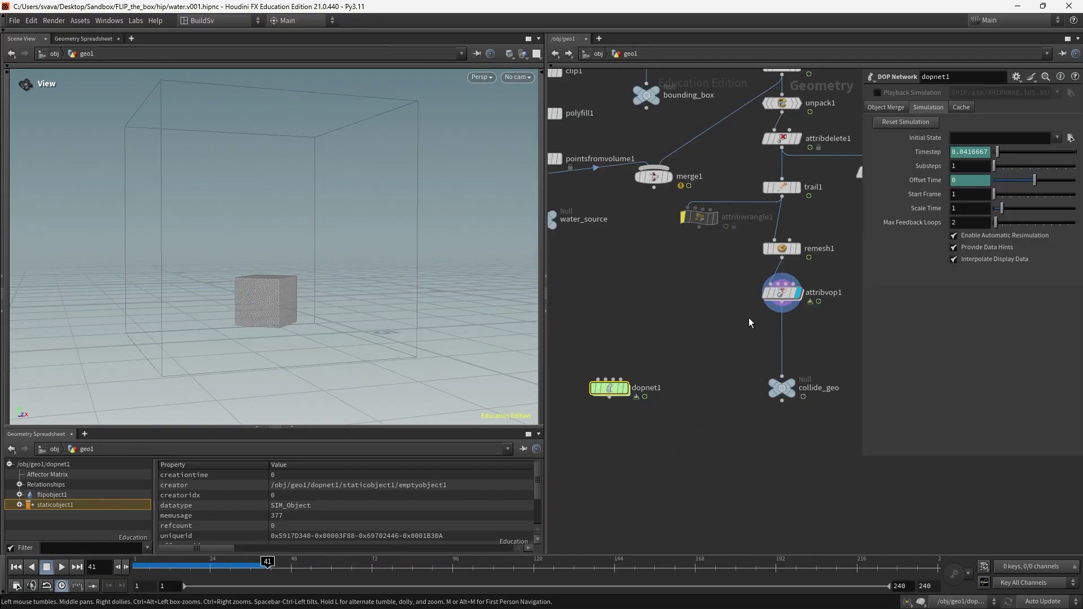
{"action": "mouse_move", "coordinate": [763, 309]}
{"action": "double_click", "coordinate": [659, 379]}
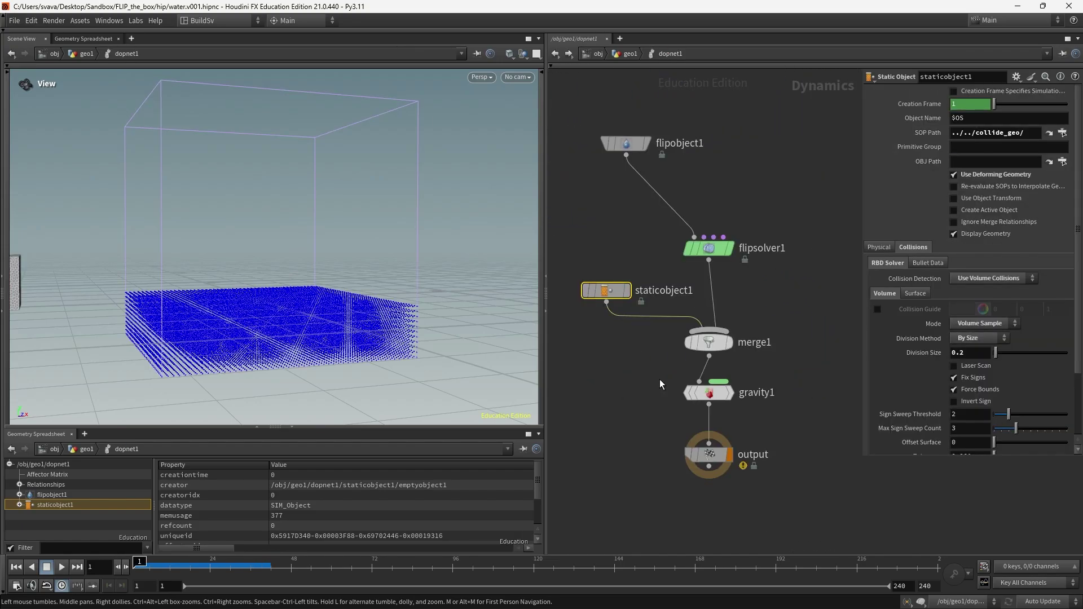
{"action": "left_click_drag", "start_coordinate": [622, 141], "coordinate": [618, 158]}
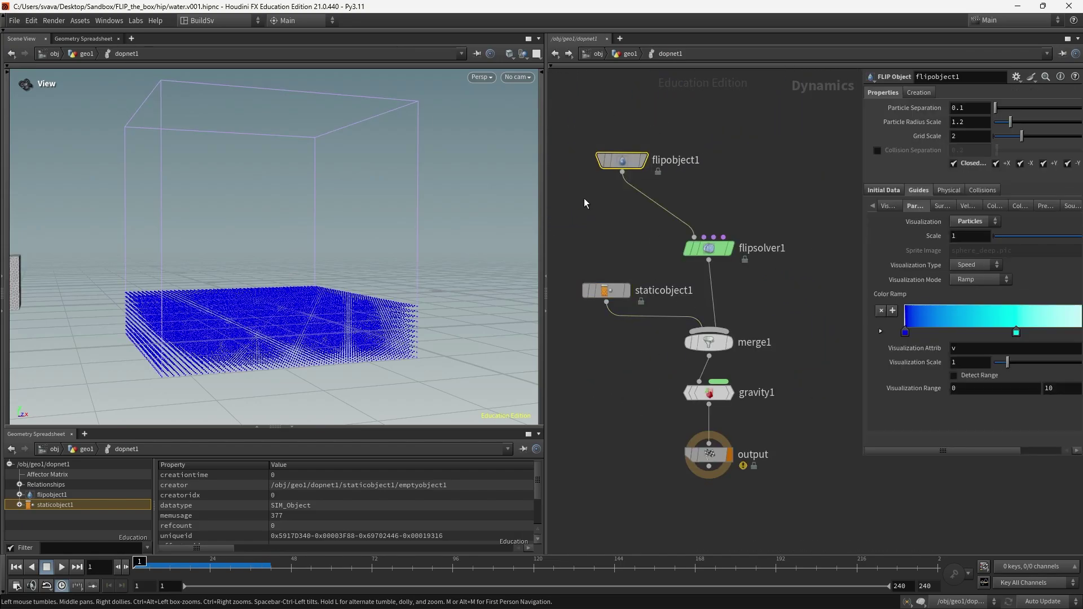
{"action": "left_click", "coordinate": [964, 108]}
{"action": "left_click", "coordinate": [786, 175]}
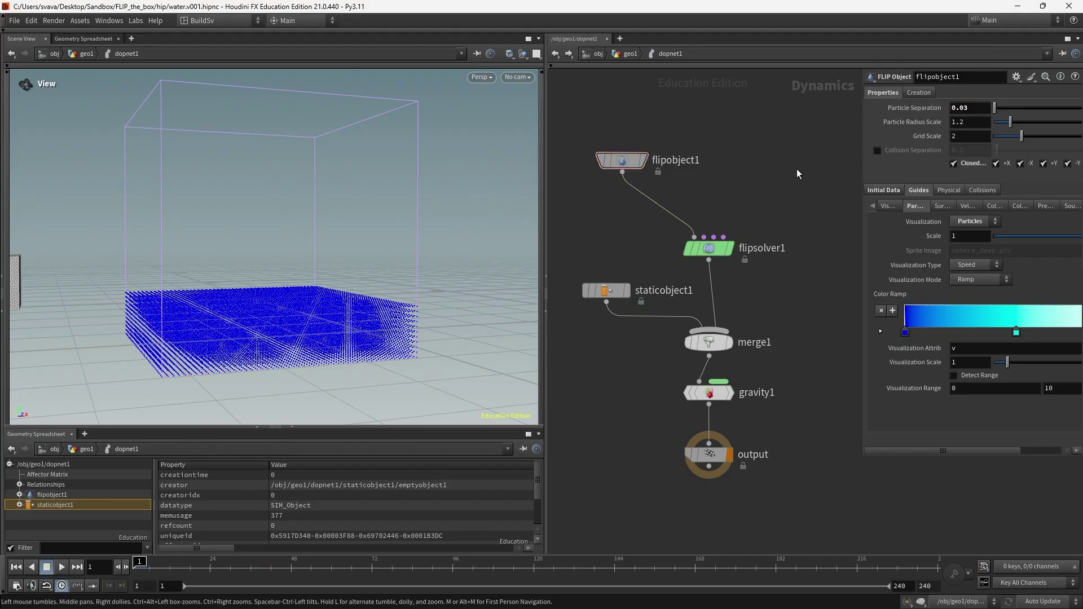
Copy the Particle Separation parameter of flipobject1 and display pointsfromvolume1 in geo1.
{"action": "right_click", "coordinate": [973, 106]}
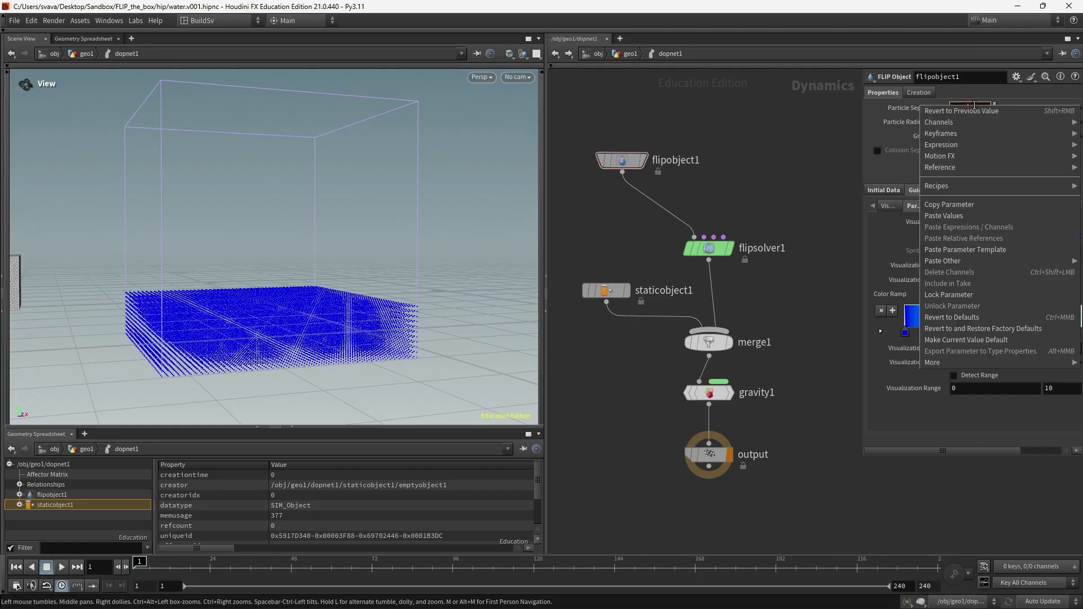
{"action": "left_click", "coordinate": [964, 205]}
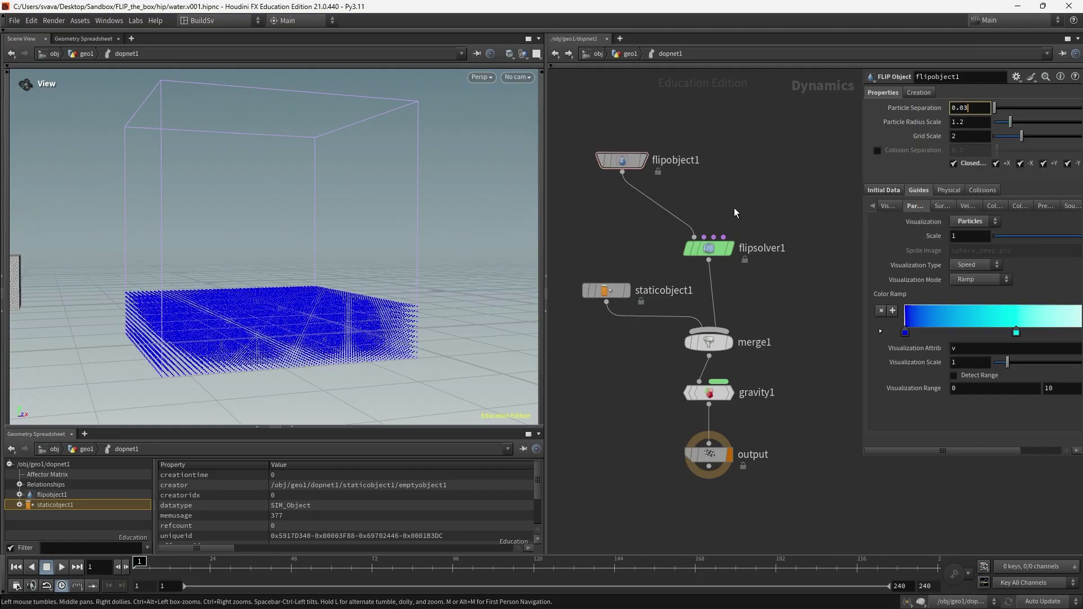
{"action": "left_click", "coordinate": [629, 53]}
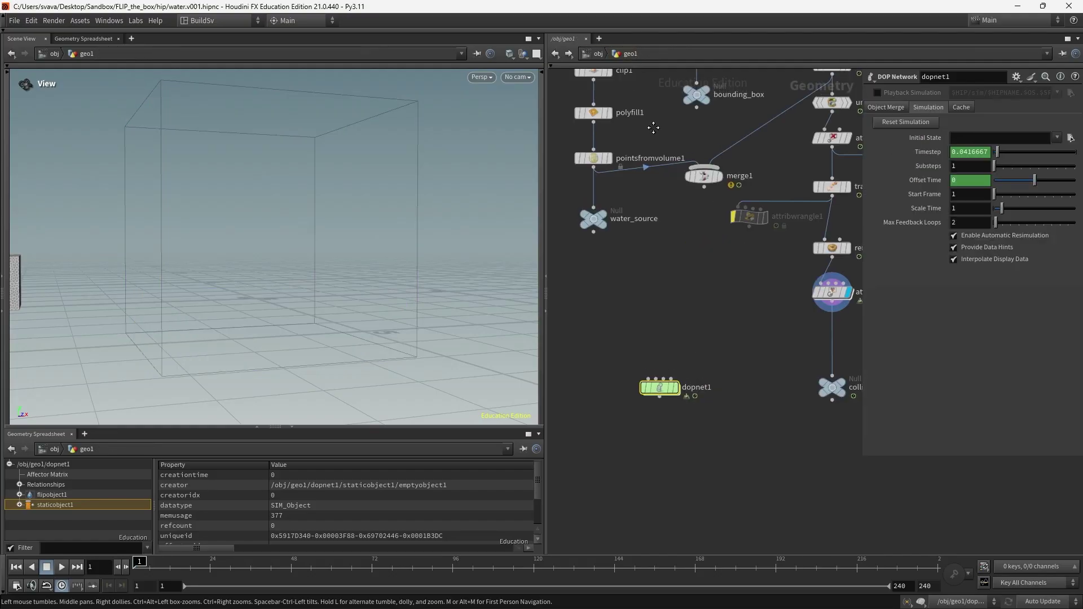
{"action": "left_click", "coordinate": [645, 247]}
{"action": "left_click", "coordinate": [635, 247]}
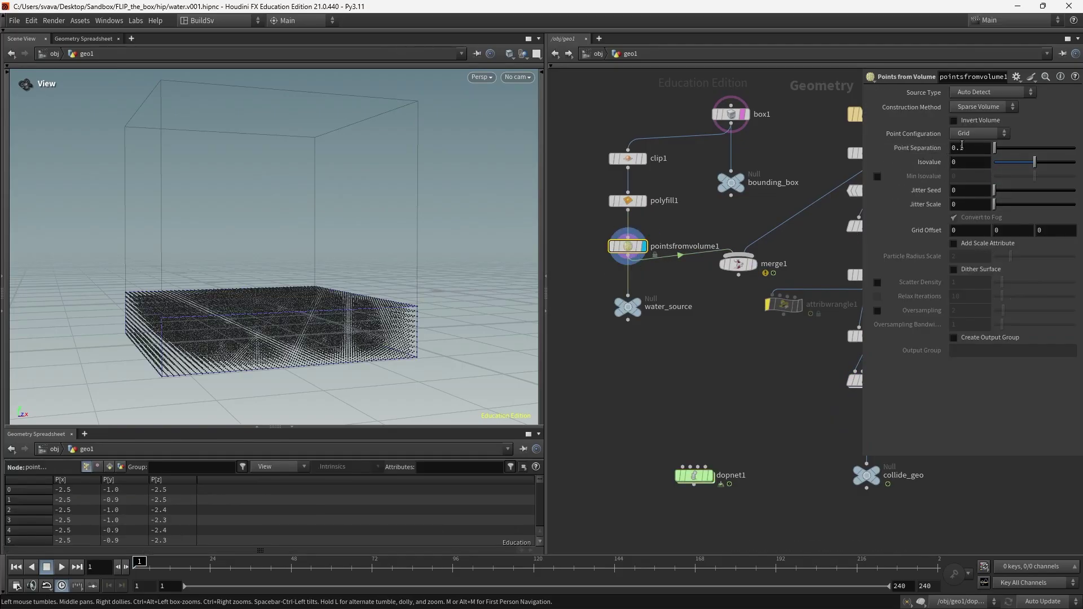
Paste the copied parameter as a relative reference into pointsfromvolume1's Point Separation and review the resulting expression.
{"action": "right_click", "coordinate": [927, 150]}
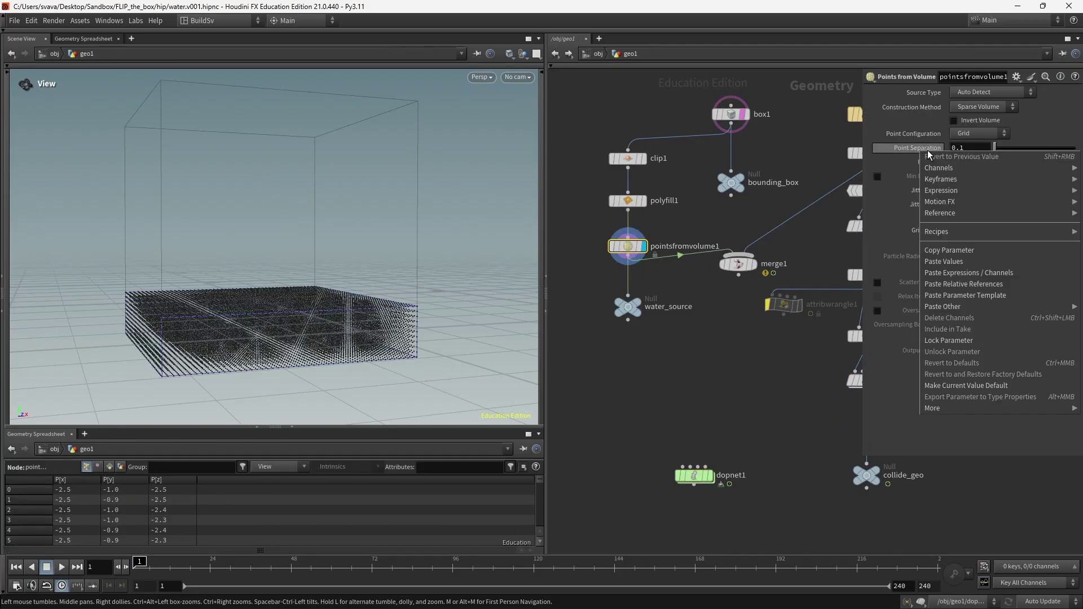
{"action": "left_click", "coordinate": [953, 287]}
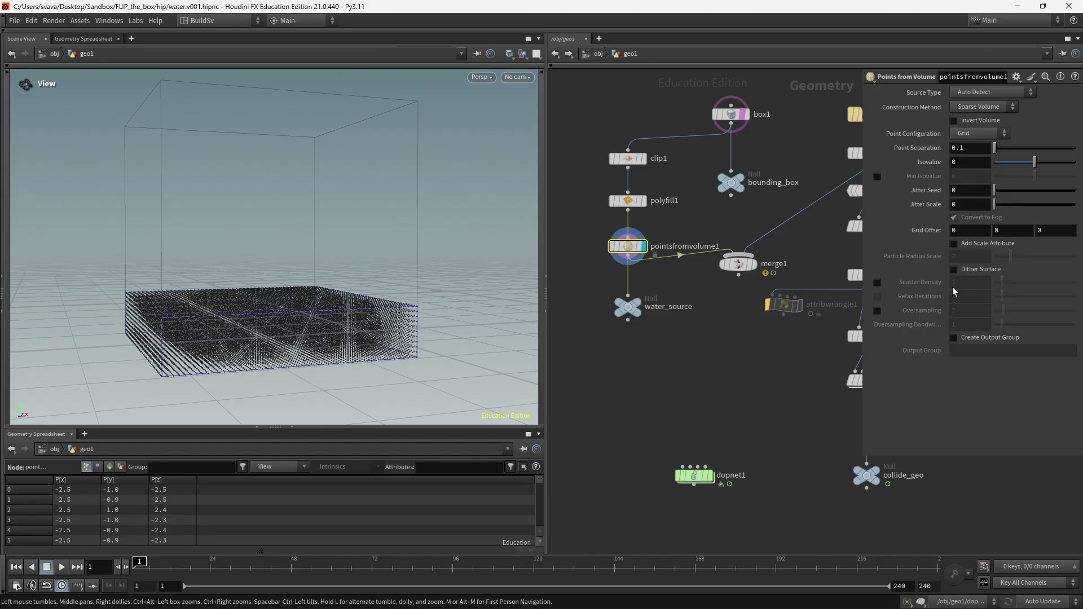
{"action": "left_click_drag", "start_coordinate": [863, 240], "coordinate": [763, 243]}
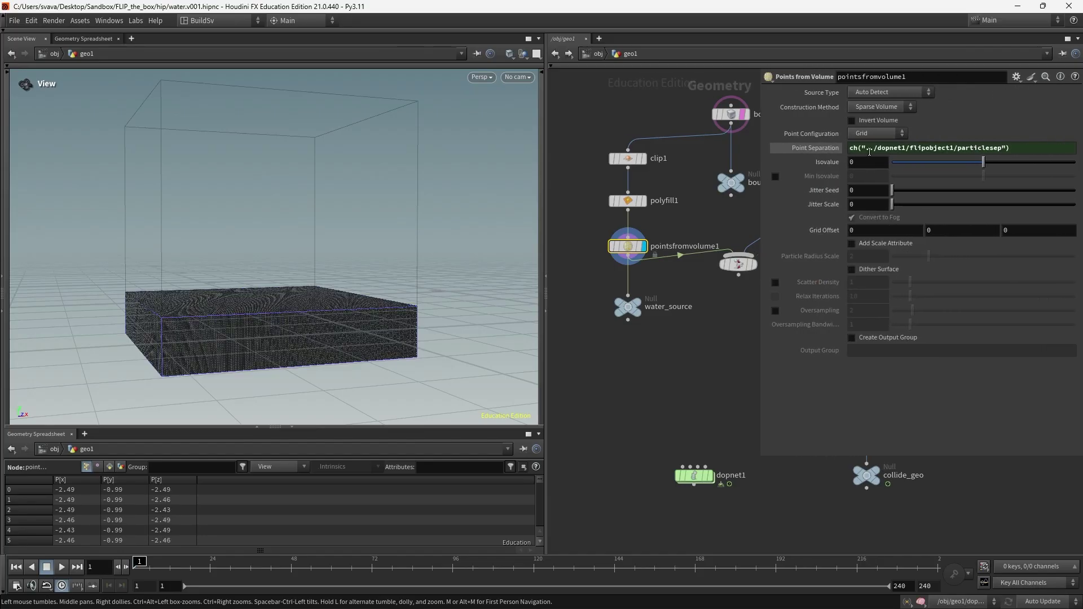
{"action": "left_click_drag", "start_coordinate": [909, 149], "coordinate": [943, 150]}
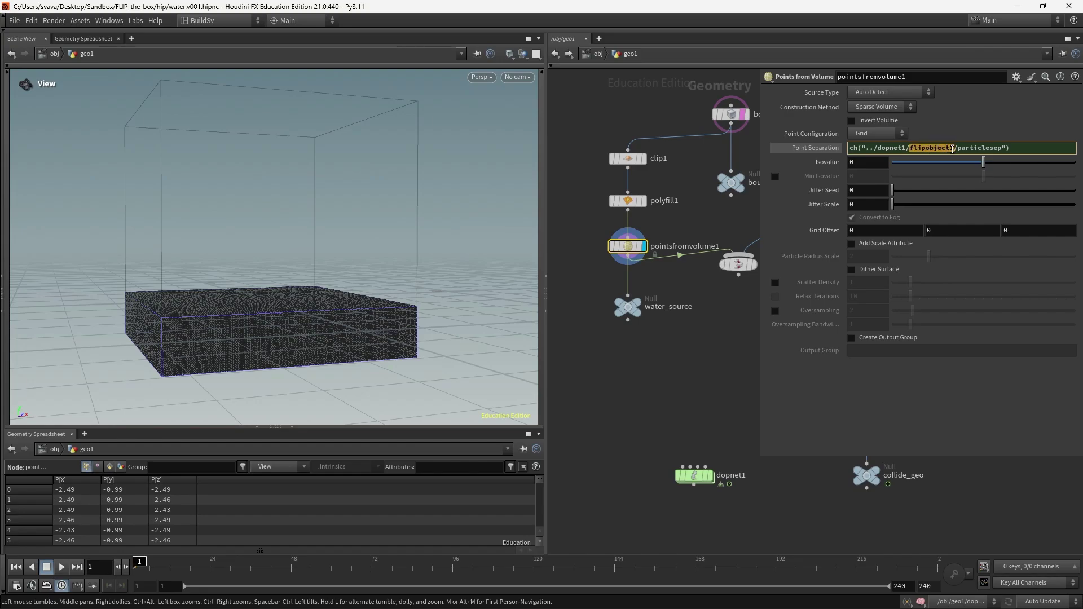
{"action": "left_click", "coordinate": [958, 147]}
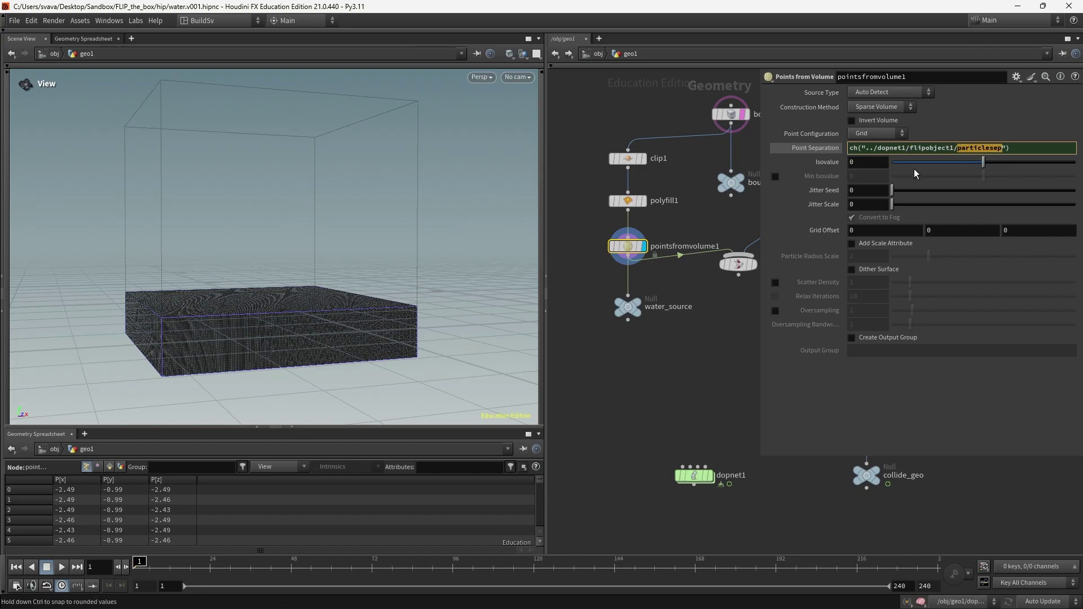
{"action": "left_click_drag", "start_coordinate": [762, 206], "coordinate": [880, 206]}
Display vdbfrompolygons1 and paste flipobject1's Particle Separation as a relative reference into its Voxel Size.
{"action": "middle_click_drag", "start_coordinate": [731, 343], "coordinate": [549, 311]}
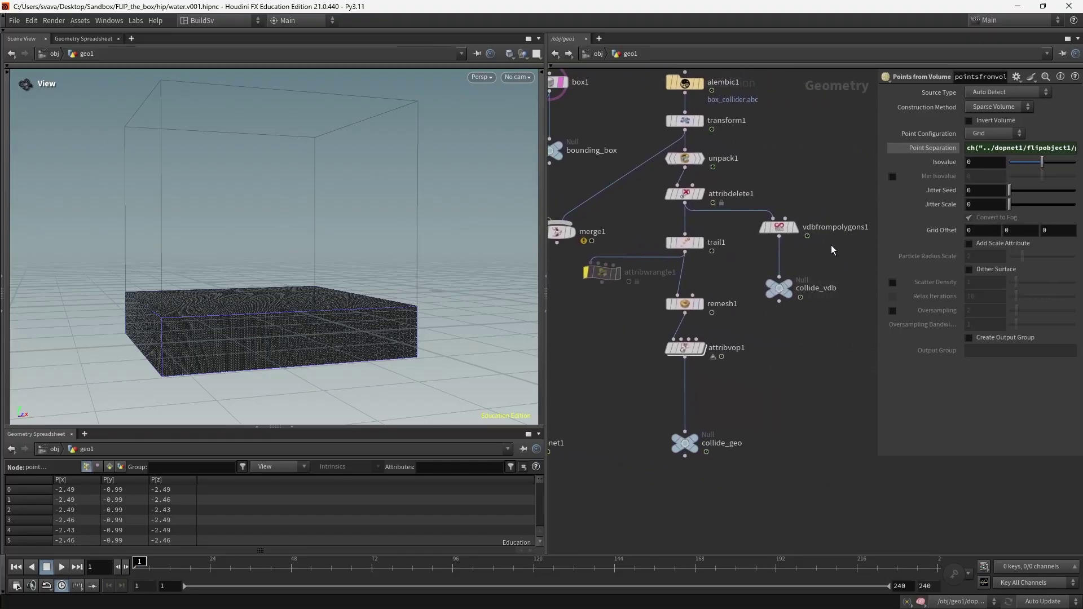
{"action": "left_click", "coordinate": [782, 228]}
{"action": "left_click", "coordinate": [796, 228]}
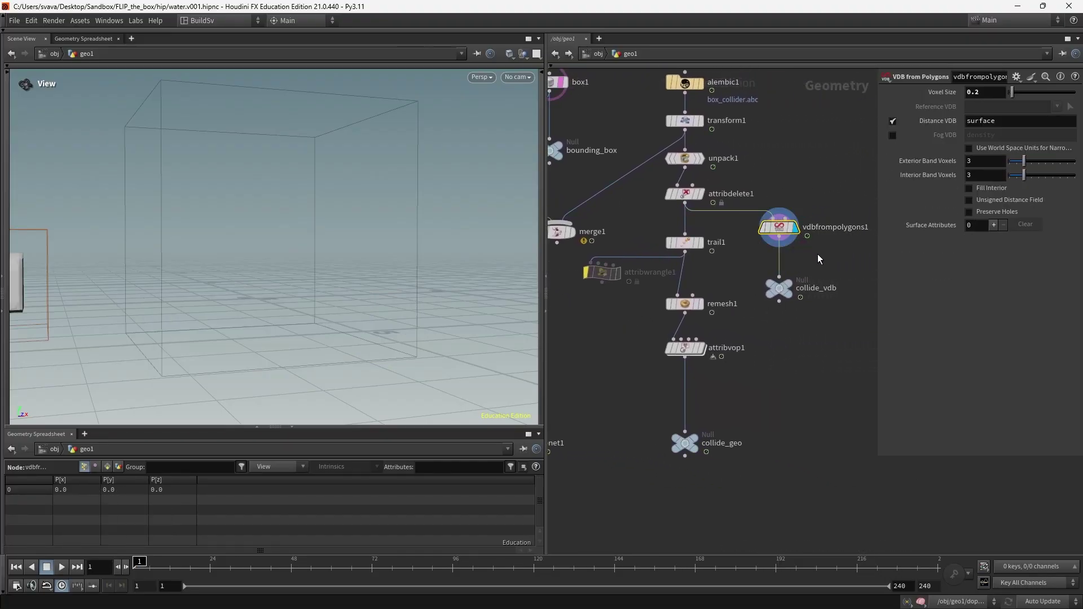
{"action": "left_click_drag", "start_coordinate": [293, 276], "coordinate": [380, 254]}
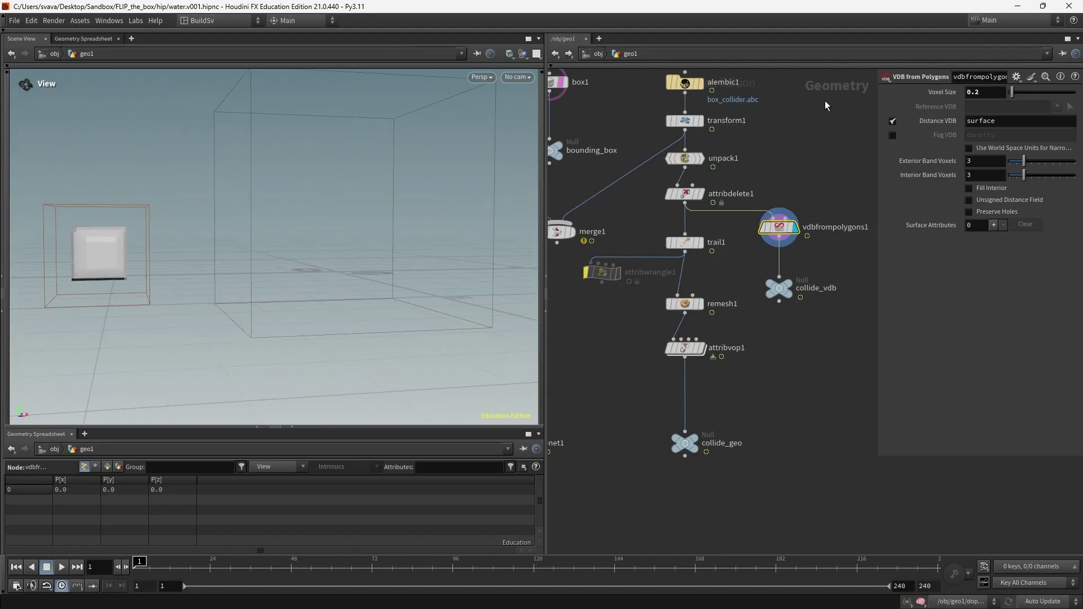
{"action": "right_click", "coordinate": [930, 92]}
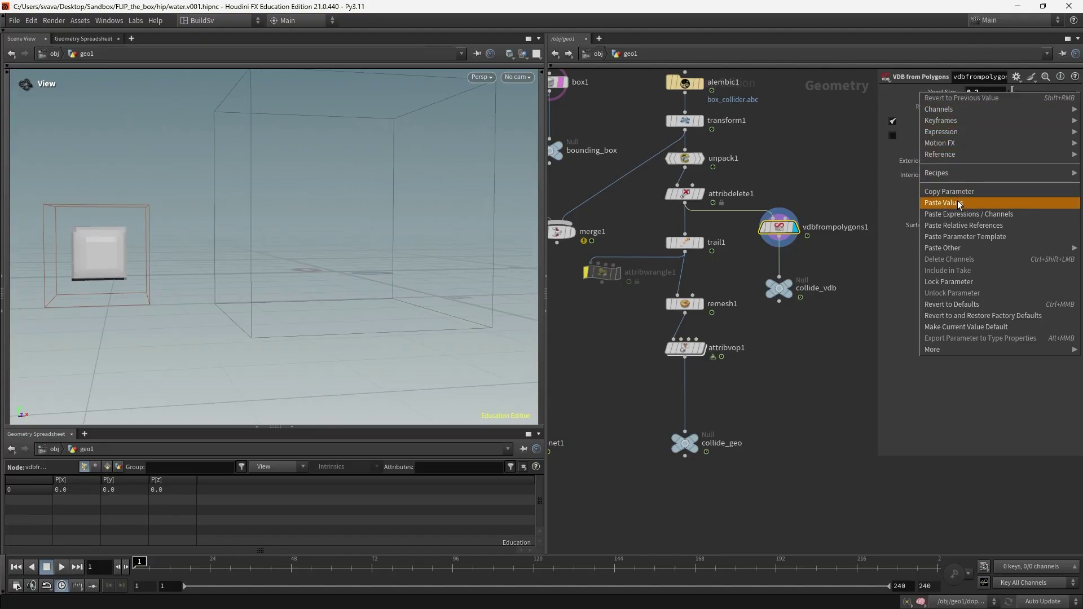
{"action": "left_click", "coordinate": [960, 225]}
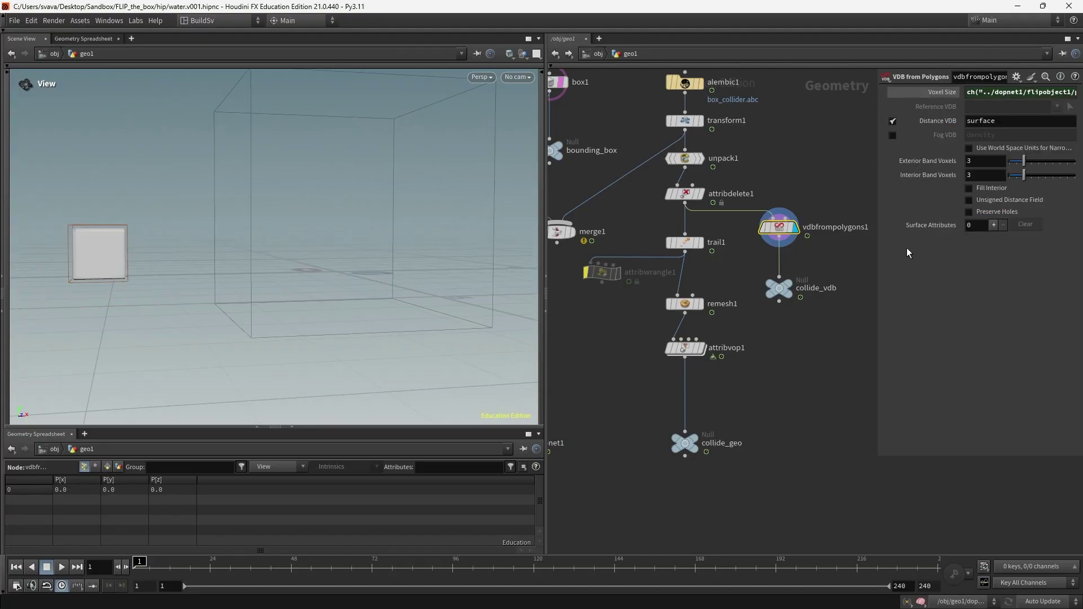
{"action": "left_click_drag", "start_coordinate": [876, 272], "coordinate": [785, 272]}
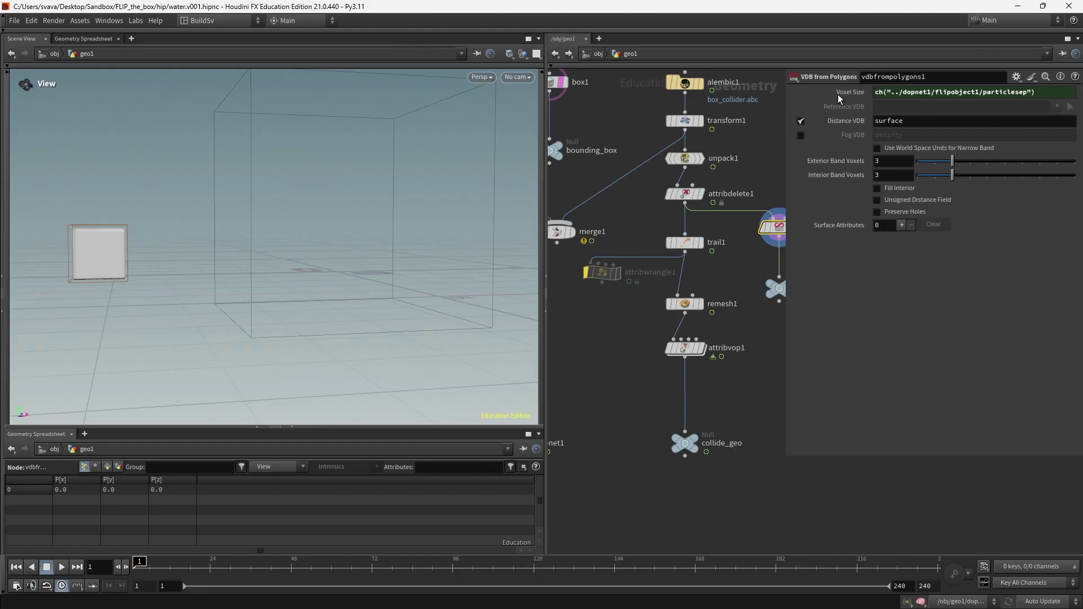
Open dopnet1 and copy the Grid Scale parameter of flipobject1.
{"action": "middle_click_drag", "start_coordinate": [613, 344], "coordinate": [692, 260]}
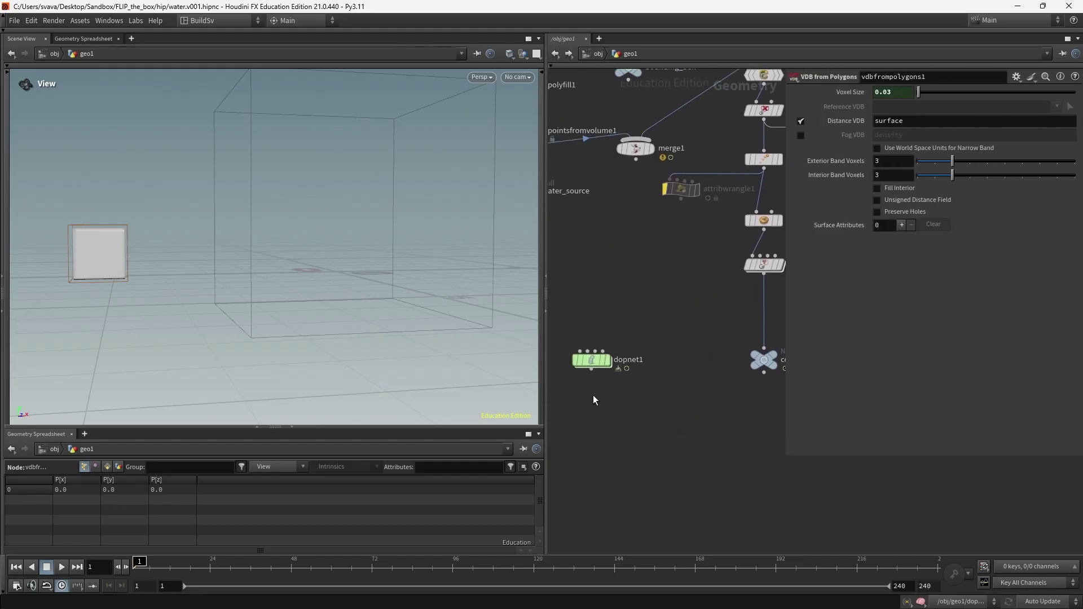
{"action": "double_click", "coordinate": [584, 360]}
{"action": "left_click_drag", "start_coordinate": [628, 143], "coordinate": [628, 143]}
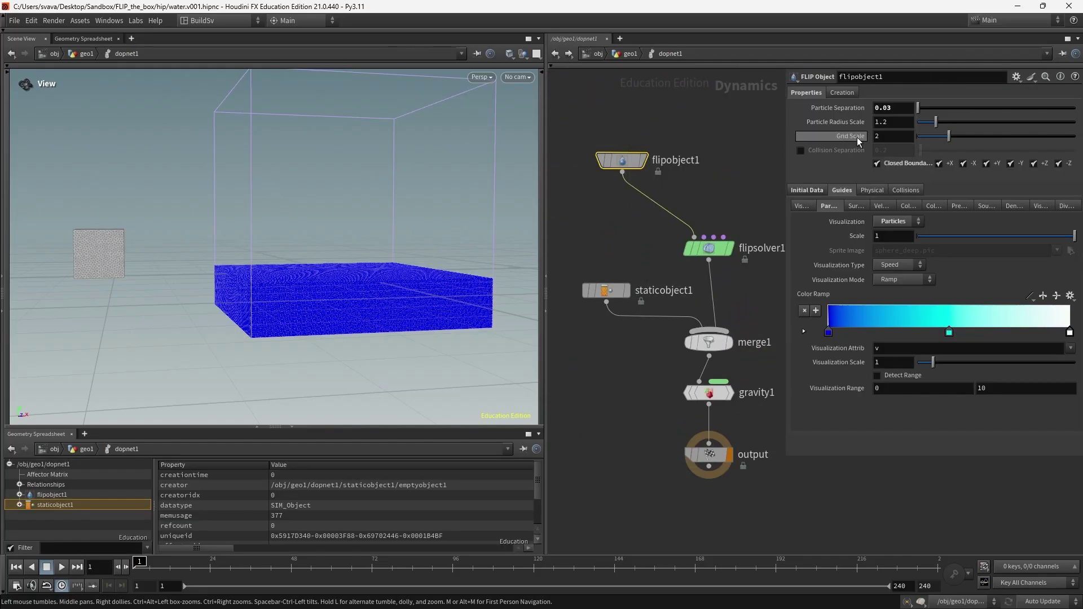
{"action": "right_click", "coordinate": [885, 136]}
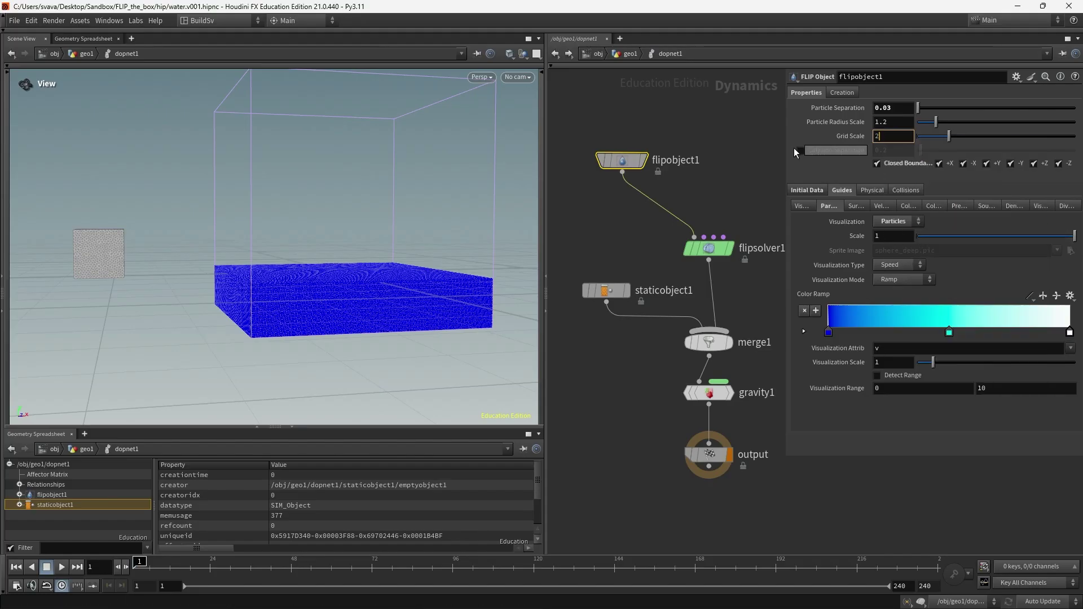
Multiply vdbfrompolygons1's Voxel Size expression in geo1 by a relative reference to flipobject1's gridscale.
{"action": "left_click", "coordinate": [628, 54]}
{"action": "left_click", "coordinate": [670, 170]}
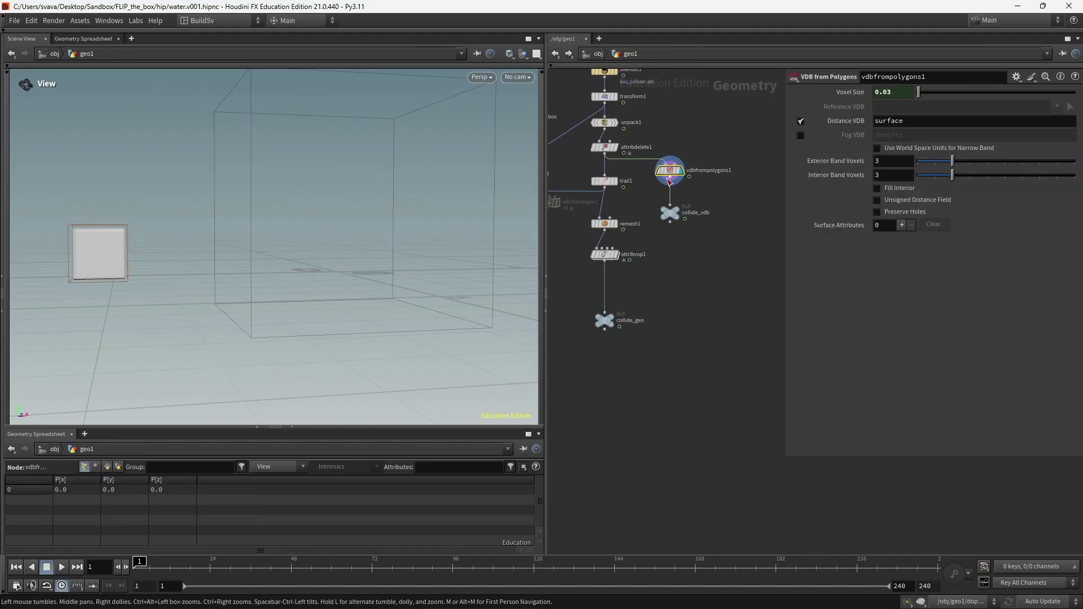
{"action": "left_click", "coordinate": [1028, 91]}
{"action": "left_click", "coordinate": [1062, 94]}
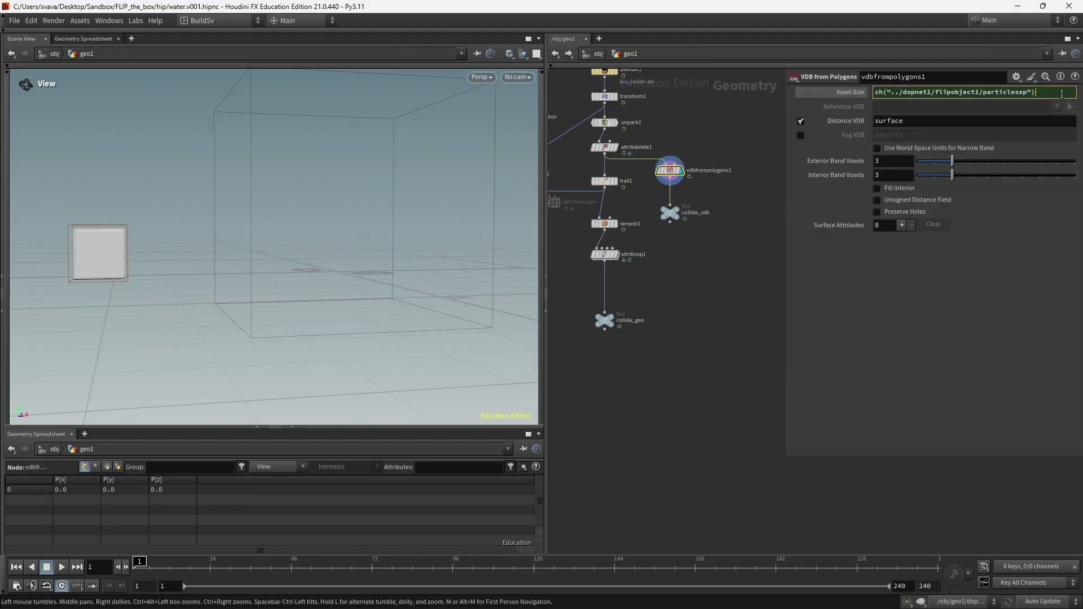
{"action": "right_click", "coordinate": [1062, 92]}
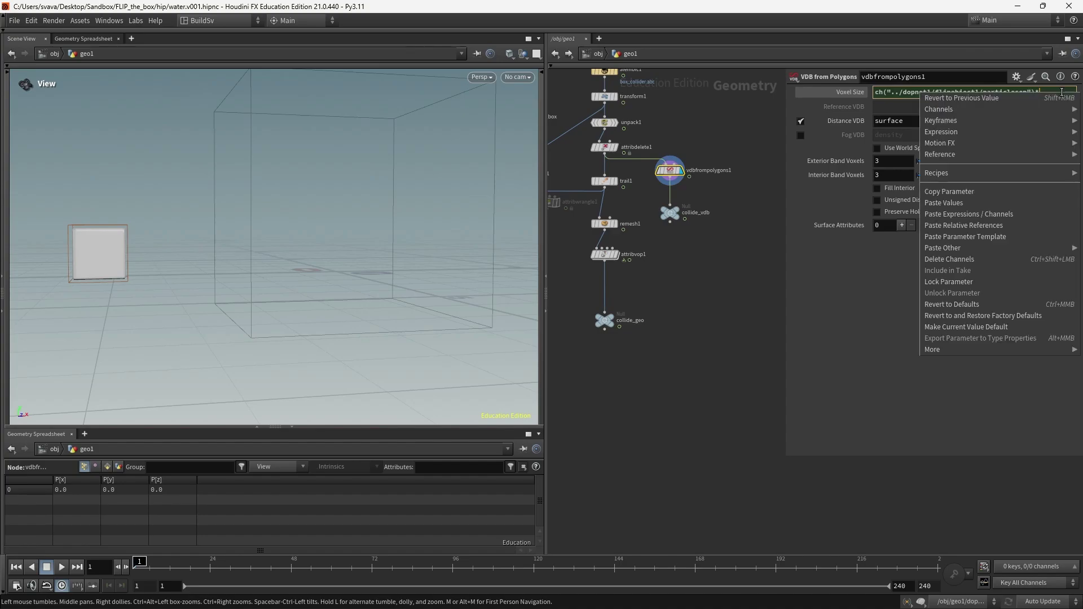
{"action": "left_click", "coordinate": [992, 226]}
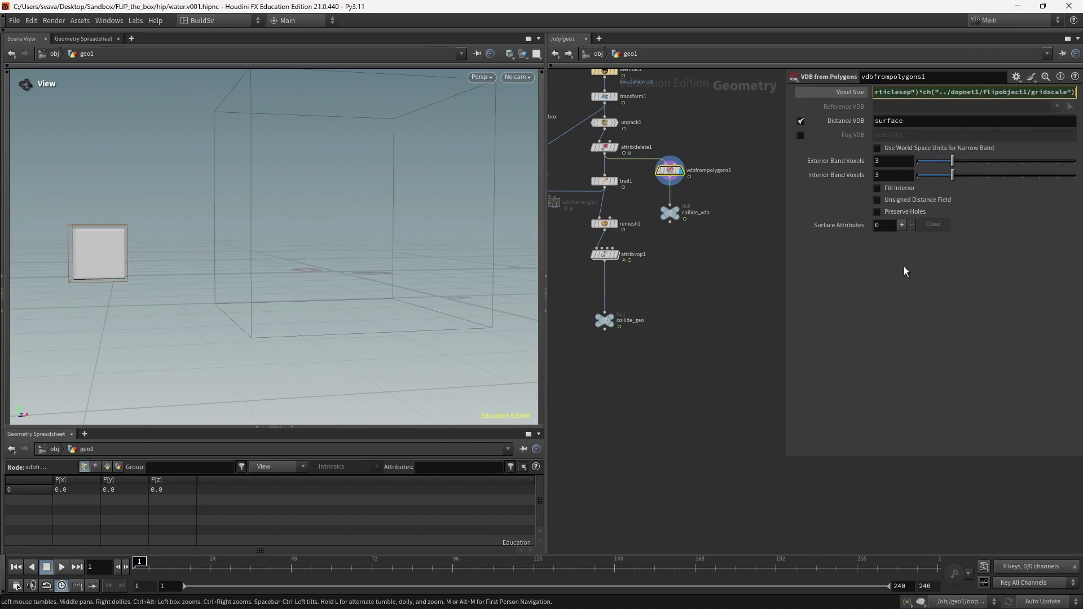
{"action": "key", "text": "Return"}
{"action": "left_click", "coordinate": [848, 93]}
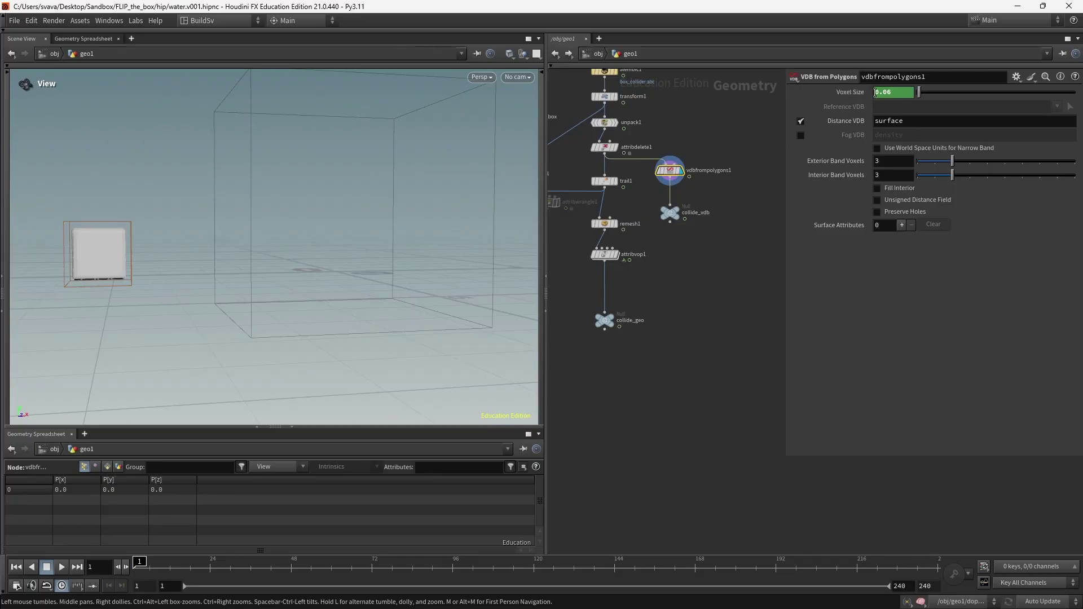
{"action": "left_click_drag", "start_coordinate": [788, 195], "coordinate": [905, 207]}
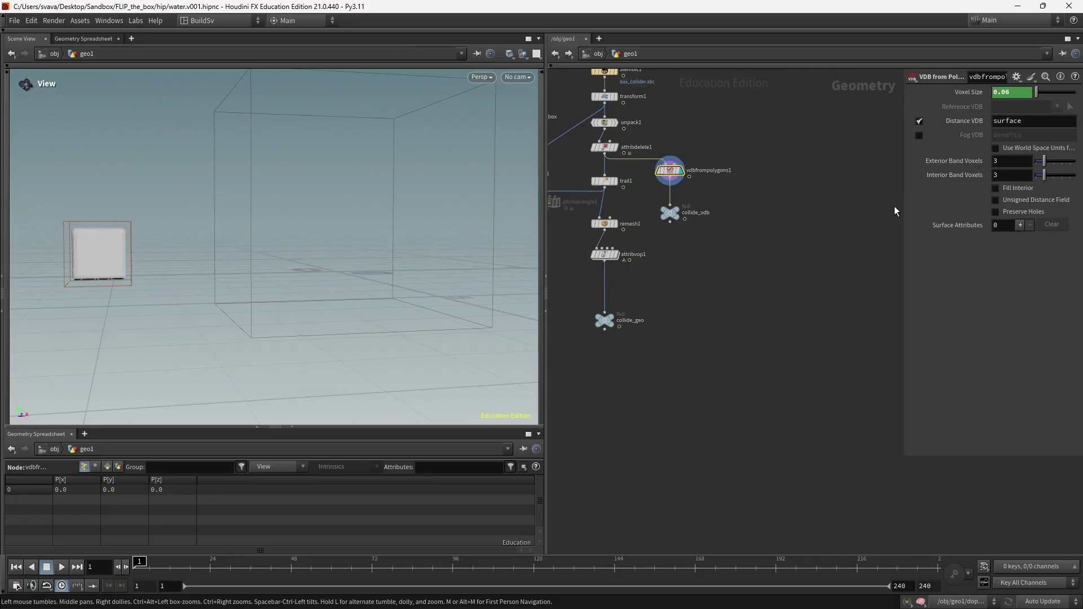
Inspect staticobject1's collision volume in dopnet1 by temporarily replacing Display Geometry with the Collision Guide, restoring both settings.
{"action": "scroll", "coordinate": [858, 226], "scroll_direction": "down", "scroll_amount": 4}
{"action": "middle_click_drag", "start_coordinate": [761, 264], "coordinate": [829, 253]}
{"action": "scroll", "coordinate": [812, 266], "scroll_direction": "up", "scroll_amount": 3}
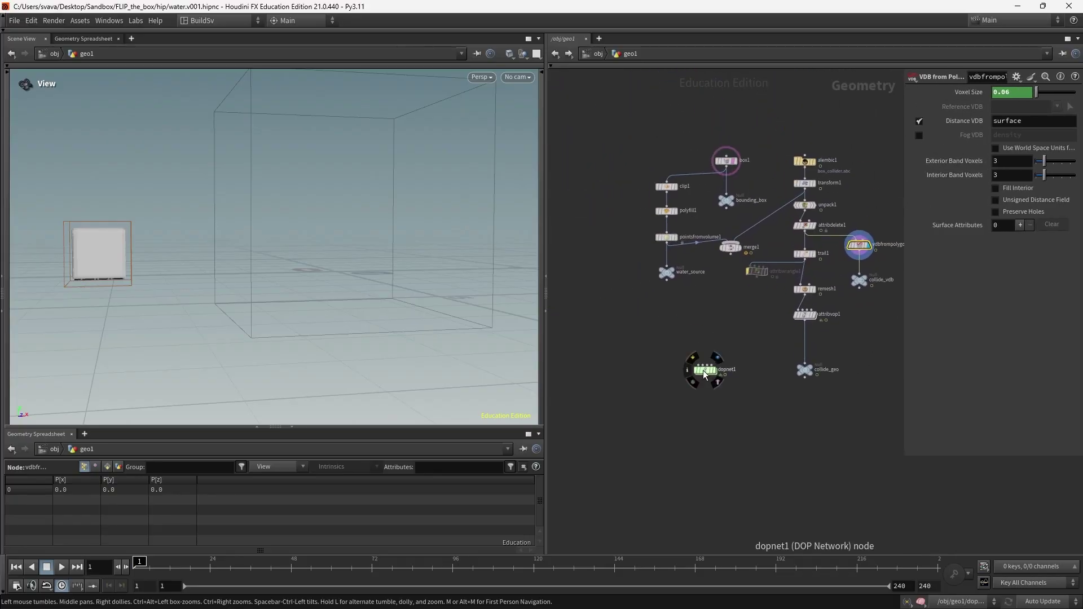
{"action": "double_click", "coordinate": [703, 370]}
{"action": "left_click", "coordinate": [605, 291]}
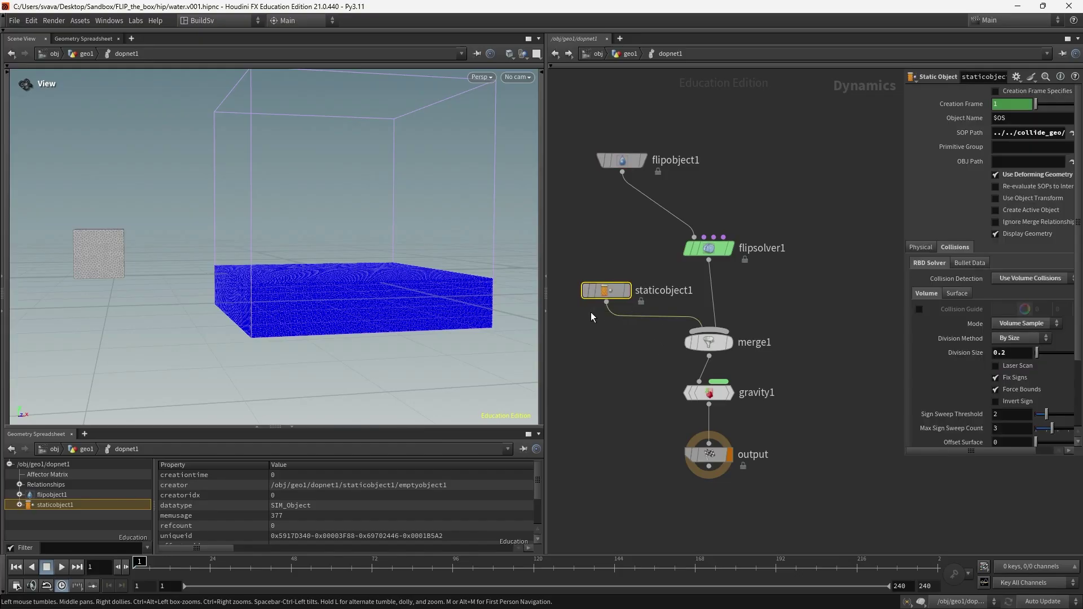
{"action": "left_click", "coordinate": [998, 235]}
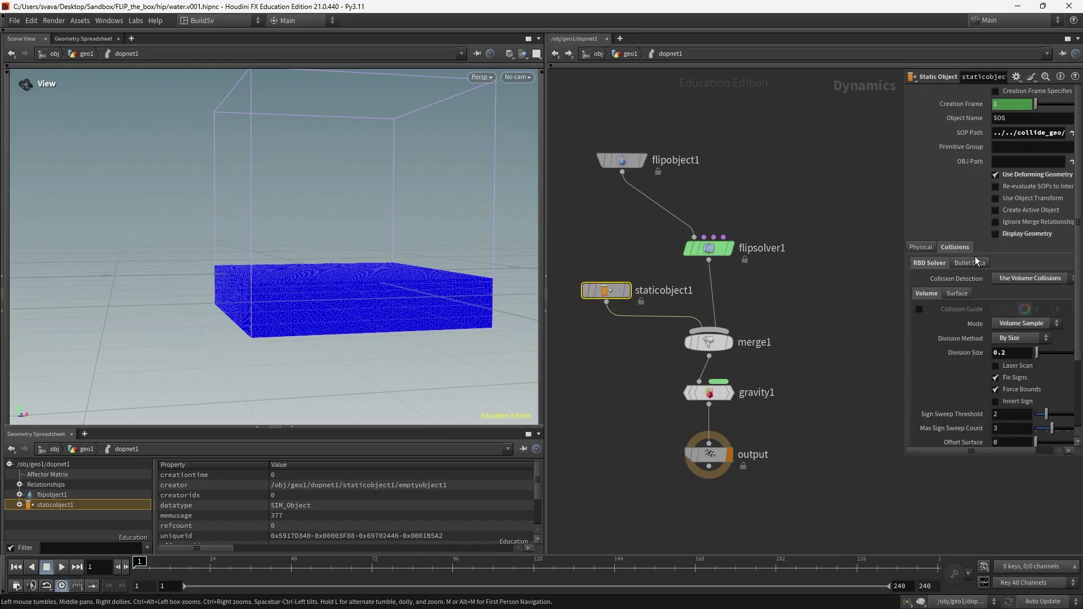
{"action": "left_click", "coordinate": [919, 310]}
{"action": "left_click_drag", "start_coordinate": [218, 273], "coordinate": [117, 274]}
{"action": "right_click_drag", "start_coordinate": [116, 275], "coordinate": [117, 274]}
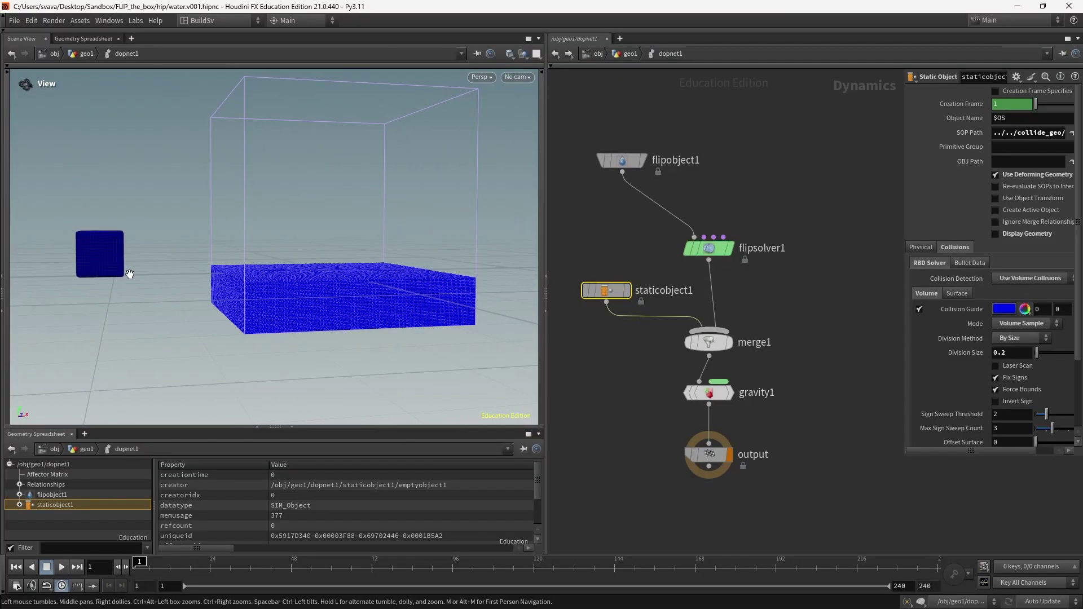
{"action": "left_click", "coordinate": [919, 309]}
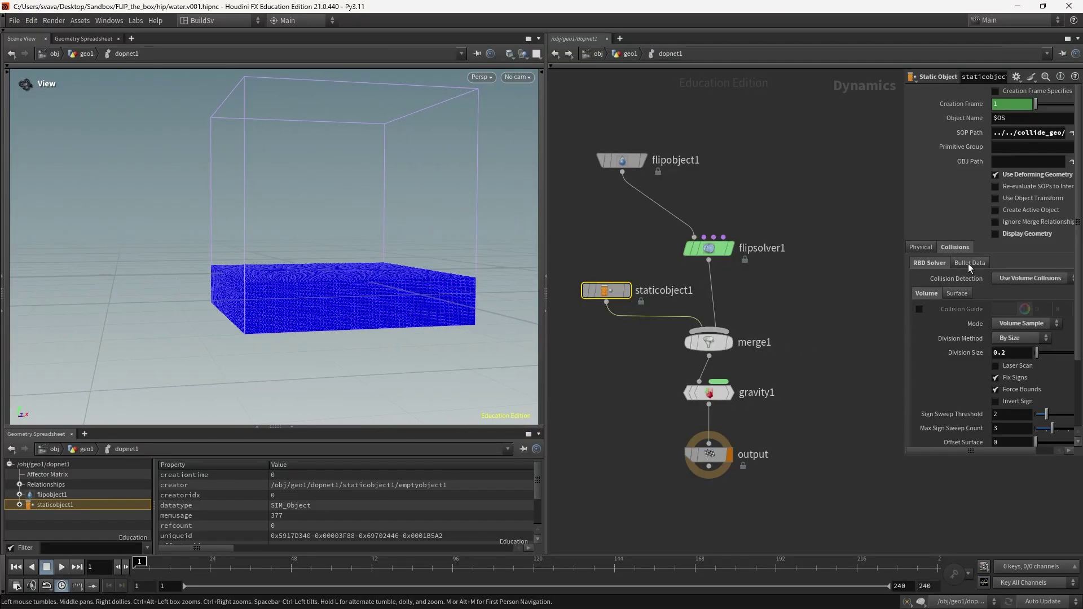
{"action": "left_click", "coordinate": [996, 234]}
Play the higher-resolution simulation to frame 59 and frame the water and cube from a corner angle.
{"action": "key", "text": "Up"}
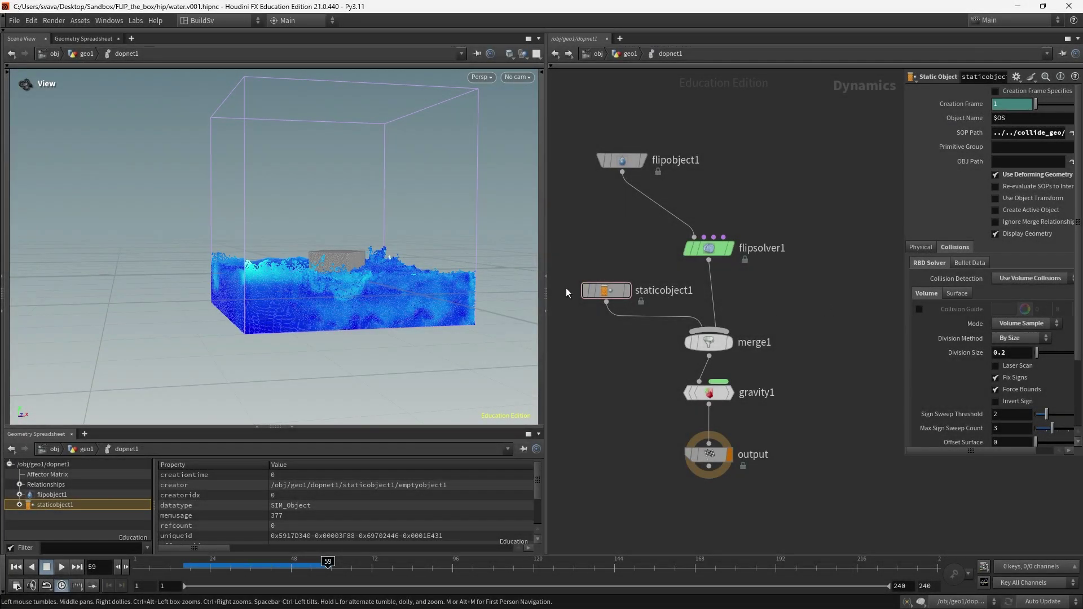
{"action": "right_click_drag", "start_coordinate": [445, 275], "coordinate": [513, 271]}
{"action": "middle_click_drag", "start_coordinate": [512, 271], "coordinate": [438, 290]}
{"action": "left_click_drag", "start_coordinate": [437, 290], "coordinate": [362, 266]}
{"action": "middle_click_drag", "start_coordinate": [362, 265], "coordinate": [346, 275]}
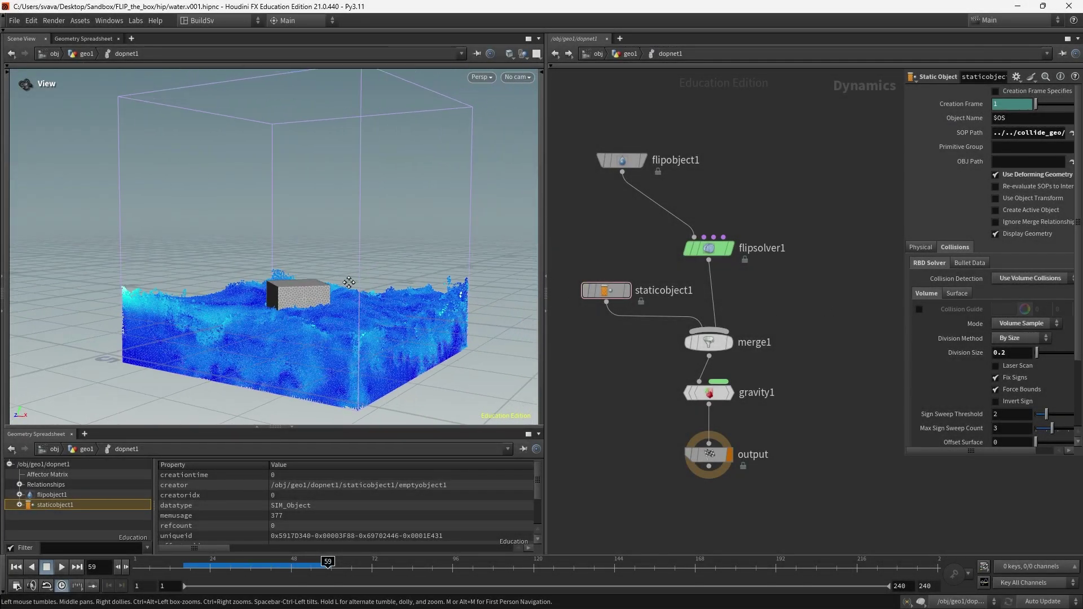
{"action": "right_click_drag", "start_coordinate": [347, 276], "coordinate": [367, 275]}
{"action": "middle_click_drag", "start_coordinate": [367, 276], "coordinate": [357, 268]}
{"action": "left_click_drag", "start_coordinate": [357, 268], "coordinate": [463, 174]}
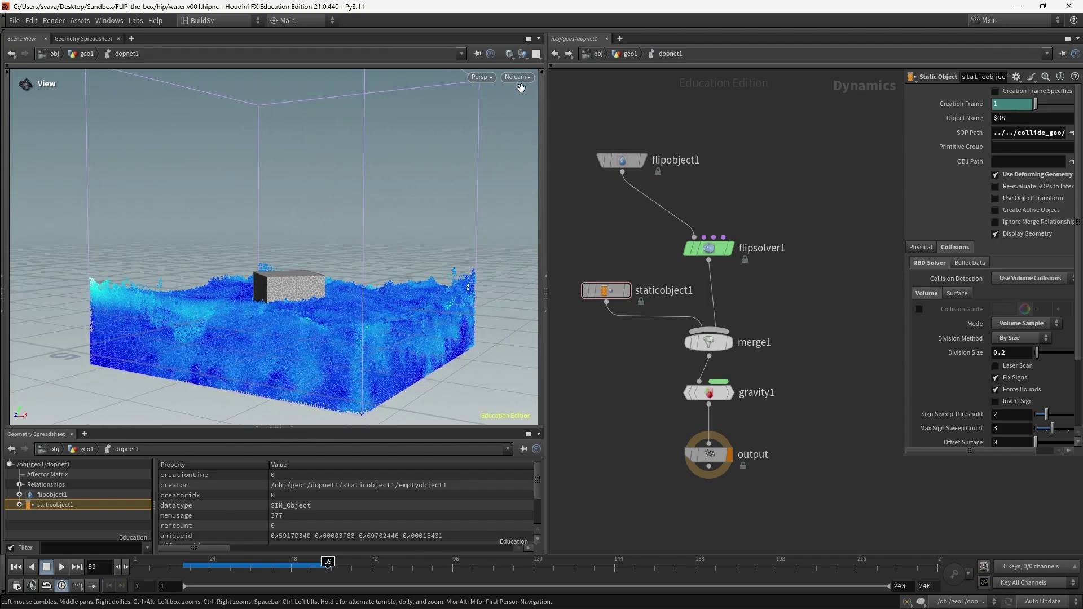
Create a new camera from the current view, place its node below geo1 and return to dopnet1.
{"action": "left_click", "coordinate": [519, 79]}
{"action": "left_click", "coordinate": [526, 110]}
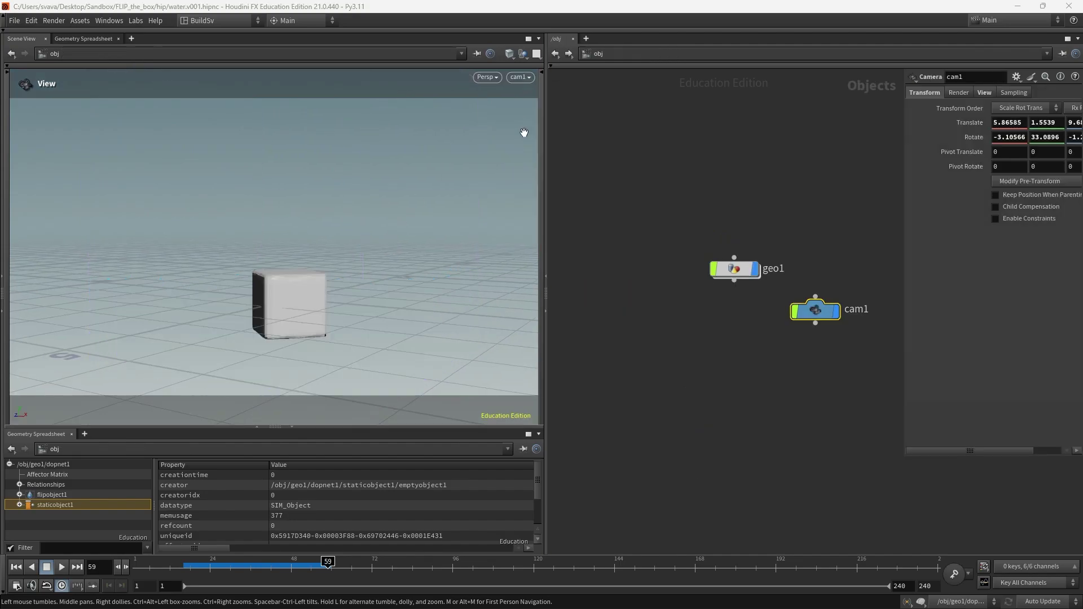
{"action": "left_click_drag", "start_coordinate": [822, 312], "coordinate": [740, 349]}
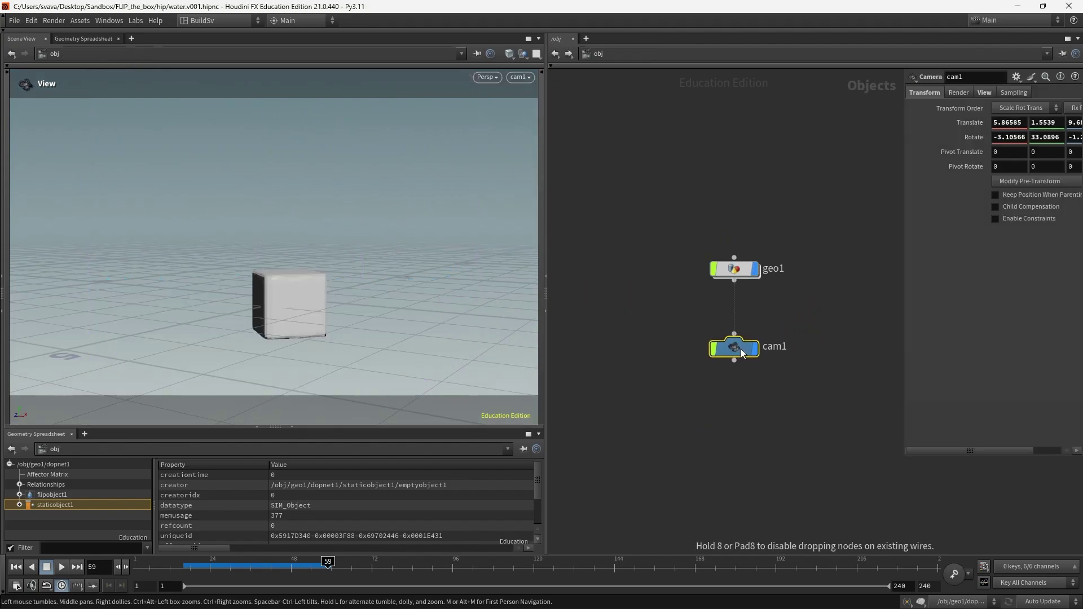
{"action": "double_click", "coordinate": [731, 269]}
{"action": "double_click", "coordinate": [705, 372]}
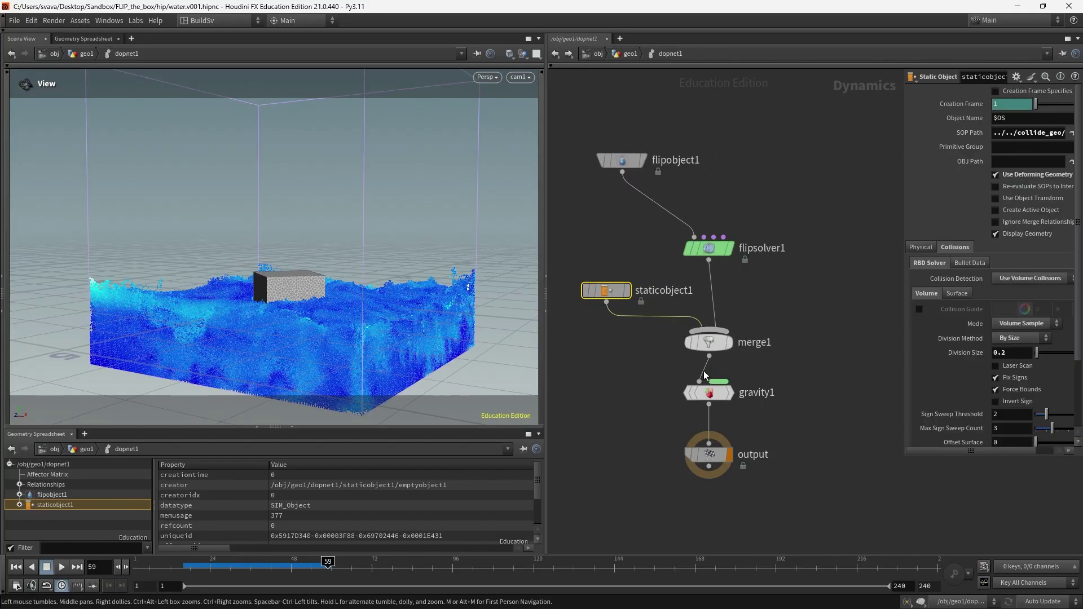
Check the splash at frame 34 and enable Use Waterline in flipsolver1's volume limits.
{"action": "left_click_drag", "start_coordinate": [197, 566], "coordinate": [190, 570]}
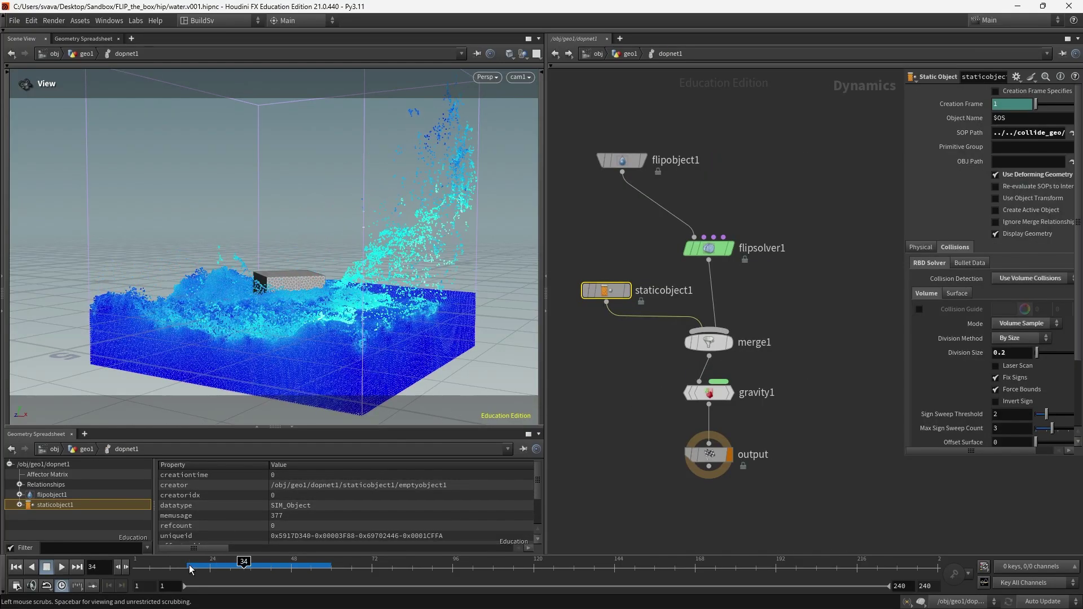
{"action": "left_click_drag", "start_coordinate": [398, 228], "coordinate": [423, 231]}
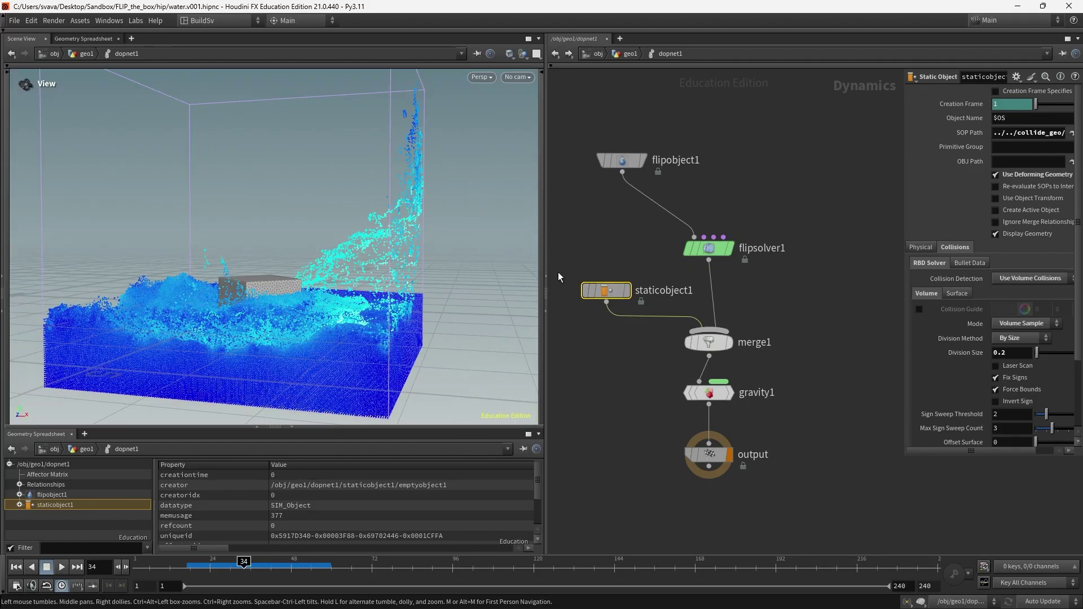
{"action": "left_click", "coordinate": [708, 248]}
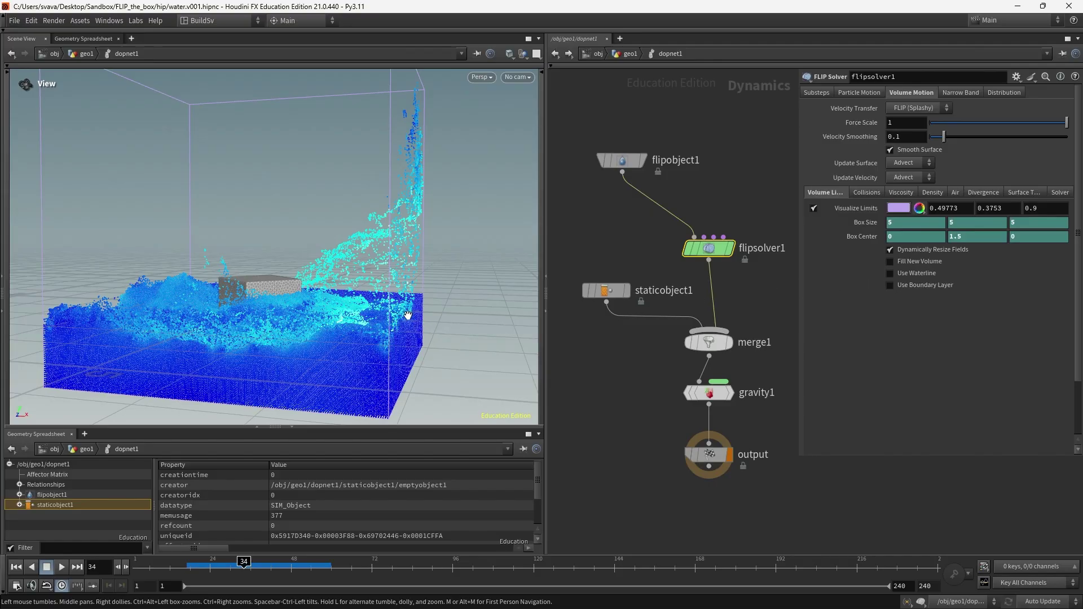
{"action": "left_click", "coordinate": [890, 276]}
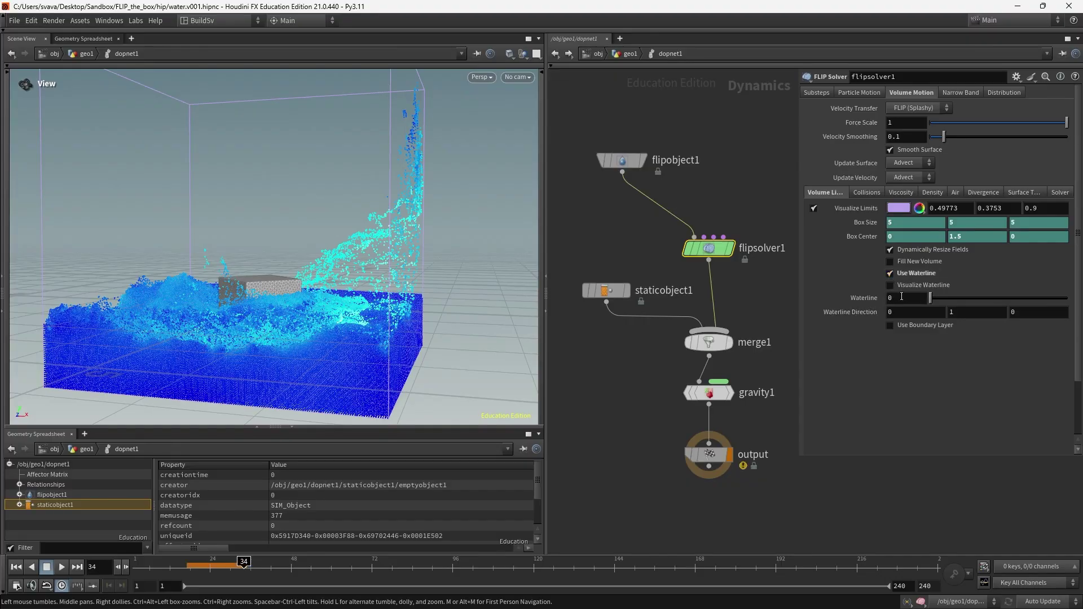
{"action": "left_click_drag", "start_coordinate": [870, 300], "coordinate": [858, 305]}
{"action": "left_click_drag", "start_coordinate": [373, 337], "coordinate": [388, 333]}
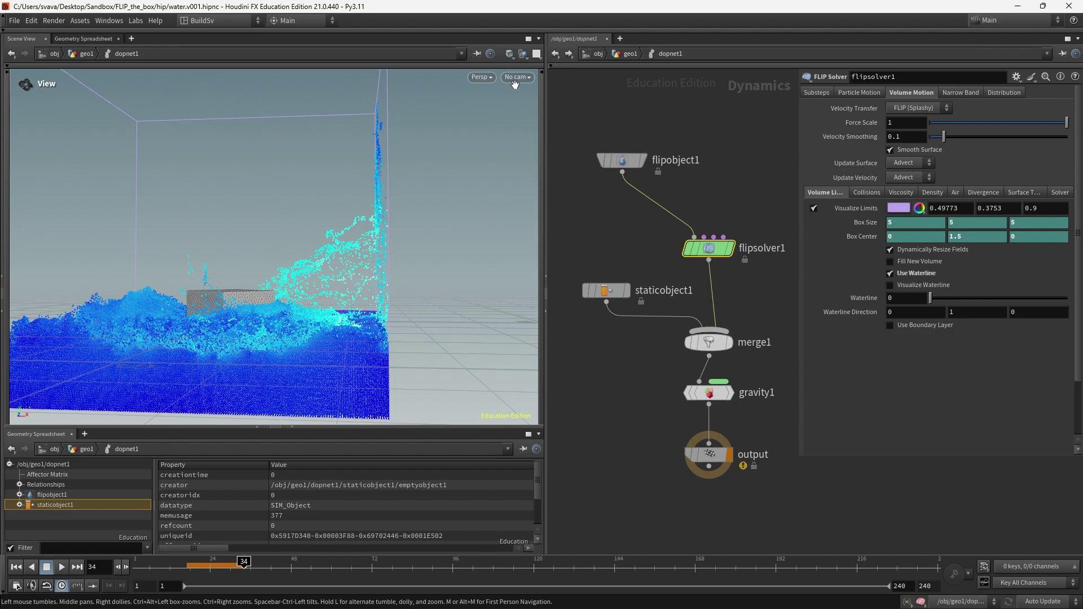
Look through cam1 and replay the simulation from frame 1.
{"action": "left_click", "coordinate": [516, 81]}
{"action": "left_click", "coordinate": [525, 127]}
{"action": "key", "text": "ctrl+Up"}
{"action": "key", "text": "Up"}
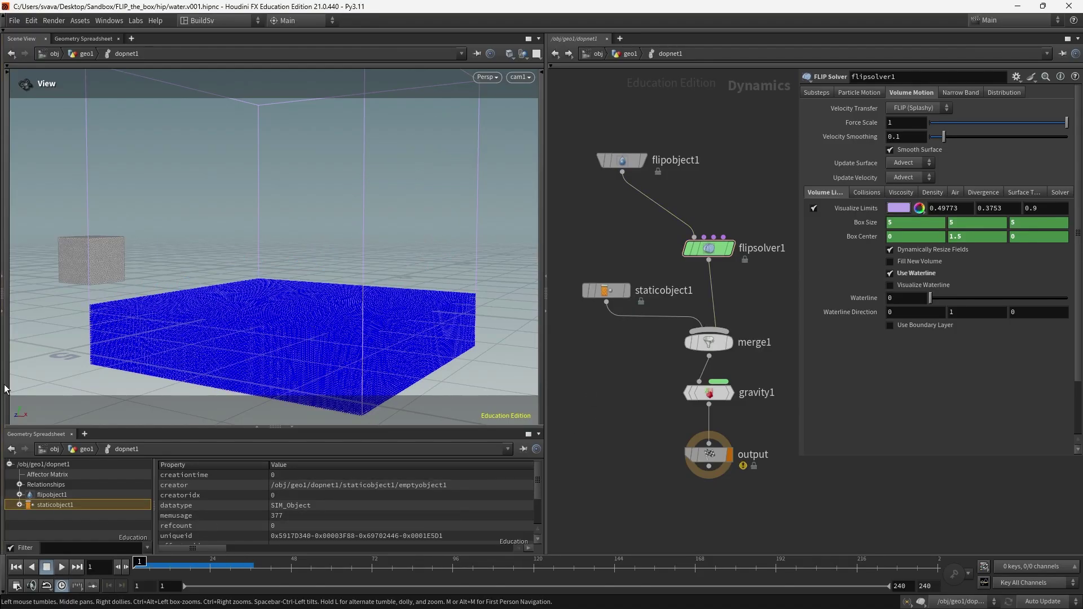
Render a flipbook of the cam1 view with the custom Resolution override turned off.
{"action": "left_click", "coordinate": [6, 389]}
{"action": "left_click", "coordinate": [12, 407]}
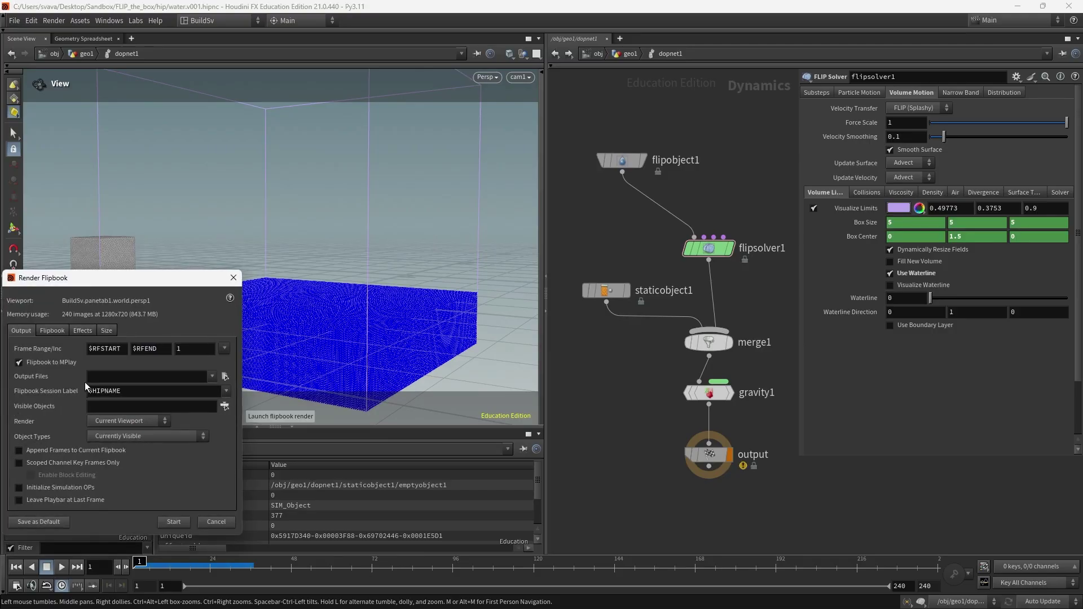
{"action": "left_click", "coordinate": [107, 331]}
{"action": "left_click", "coordinate": [35, 367]}
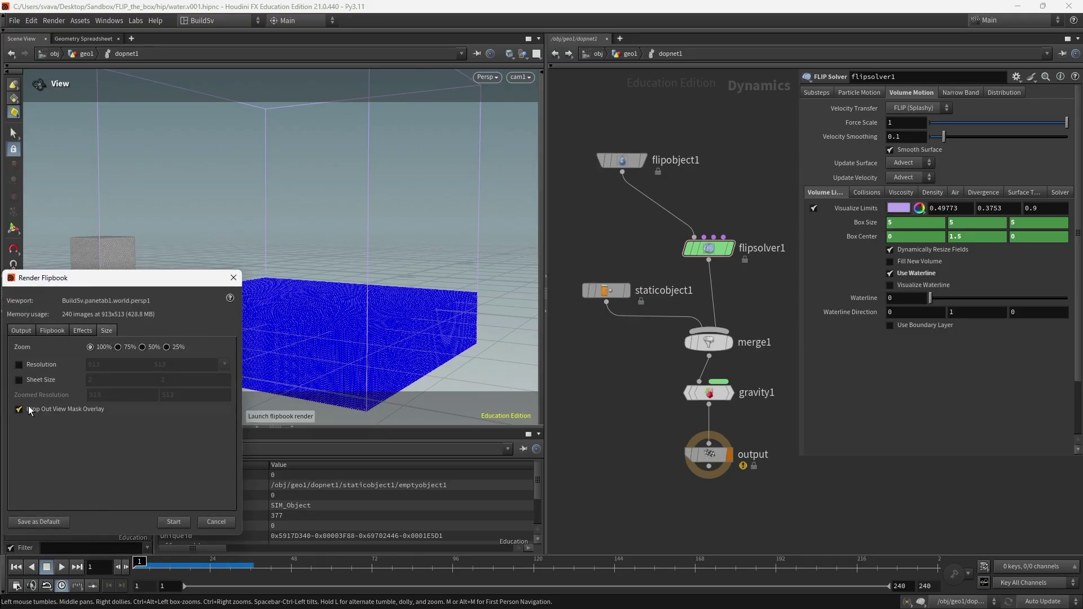
{"action": "left_click", "coordinate": [174, 522]}
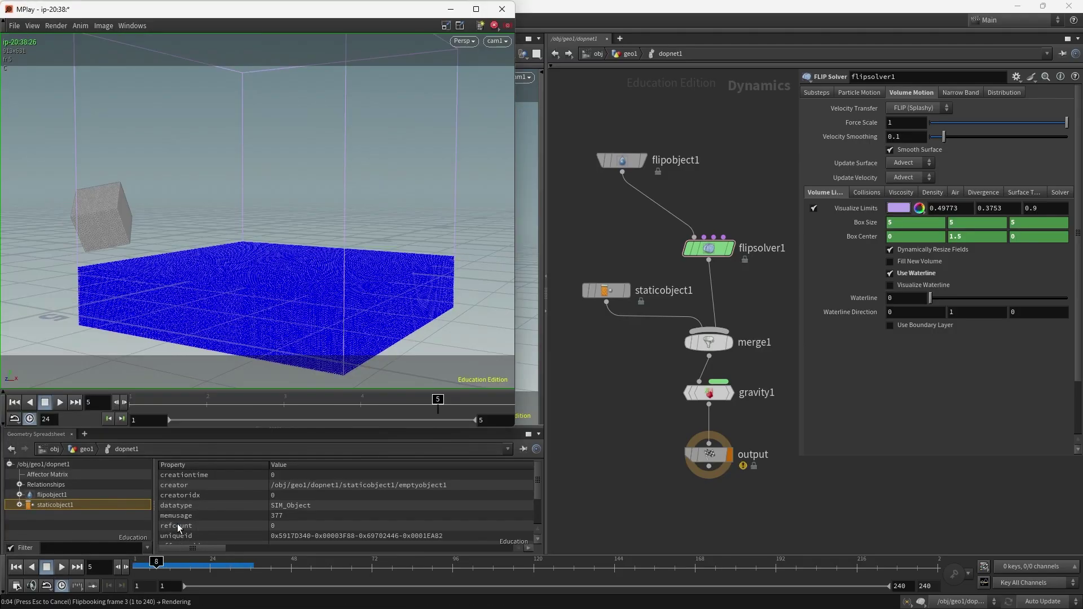
Play back the flipbooked splash frames, pause the playback and cancel the remaining rendering.
{"action": "left_click", "coordinate": [59, 402]}
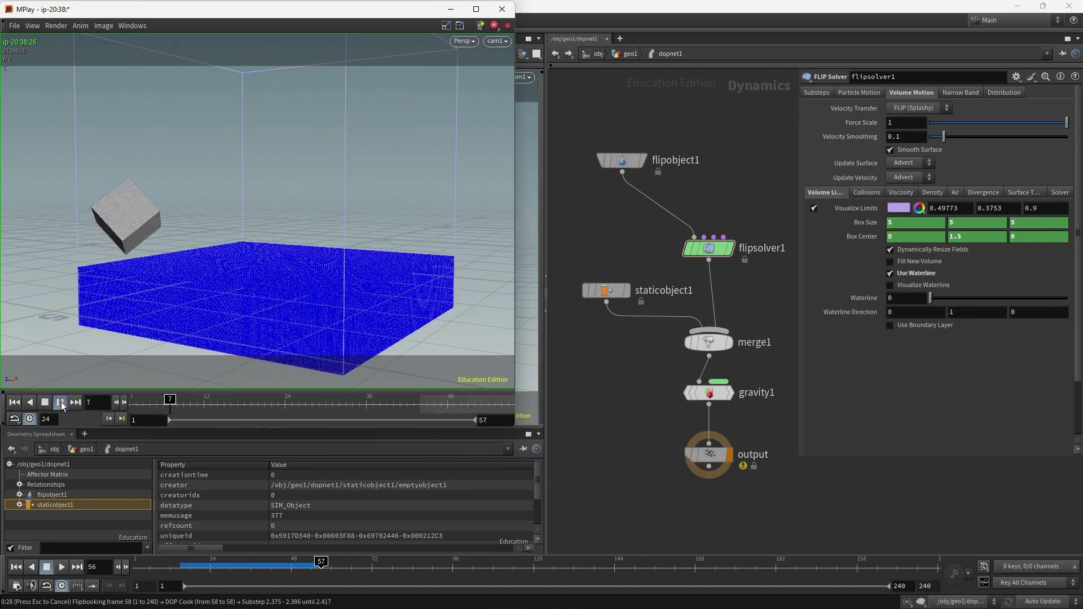
{"action": "left_click", "coordinate": [61, 402]}
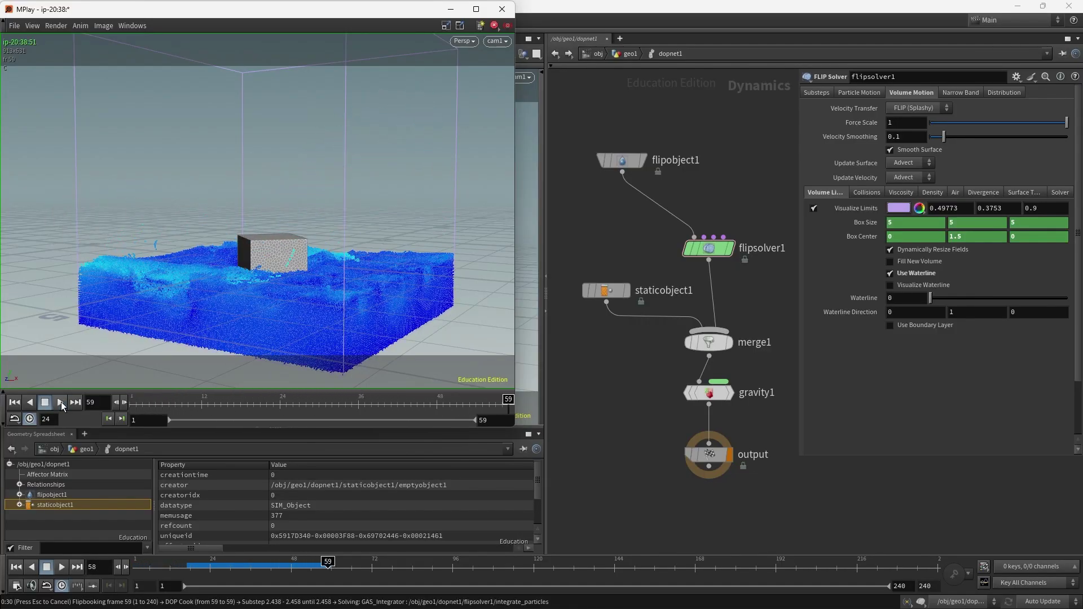
{"action": "left_click", "coordinate": [639, 158]}
{"action": "key", "text": "Escape"}
In geo1, shift the collider box closer to the water by setting transform1's Translate X to -3.68.
{"action": "left_click", "coordinate": [625, 54]}
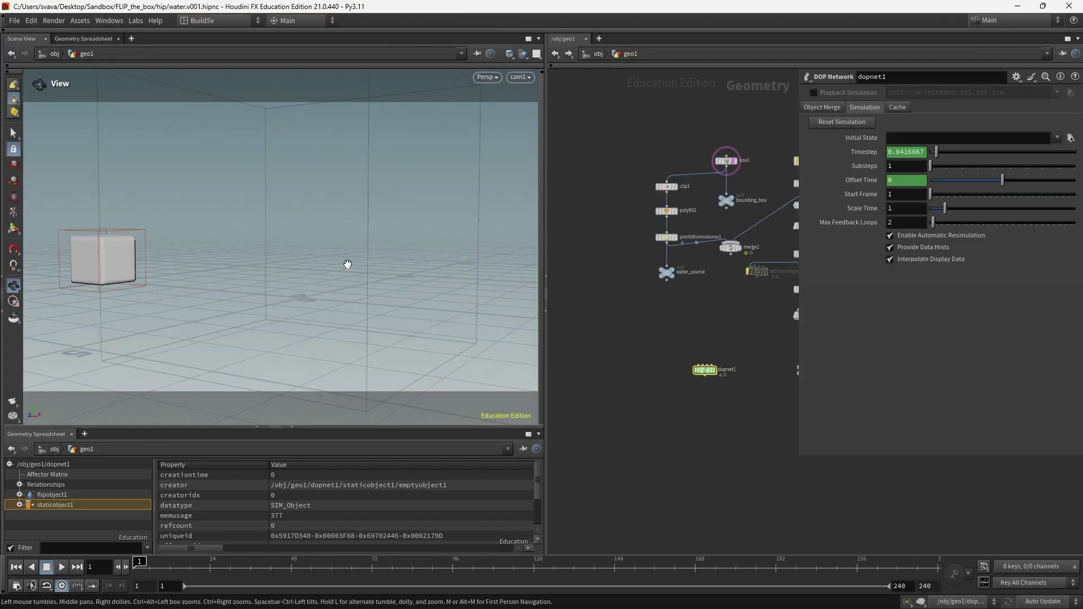
{"action": "scroll", "coordinate": [336, 280], "scroll_direction": "down", "scroll_amount": 2}
{"action": "middle_click_drag", "start_coordinate": [337, 279], "coordinate": [359, 267]}
{"action": "left_click_drag", "start_coordinate": [349, 273], "coordinate": [349, 274]}
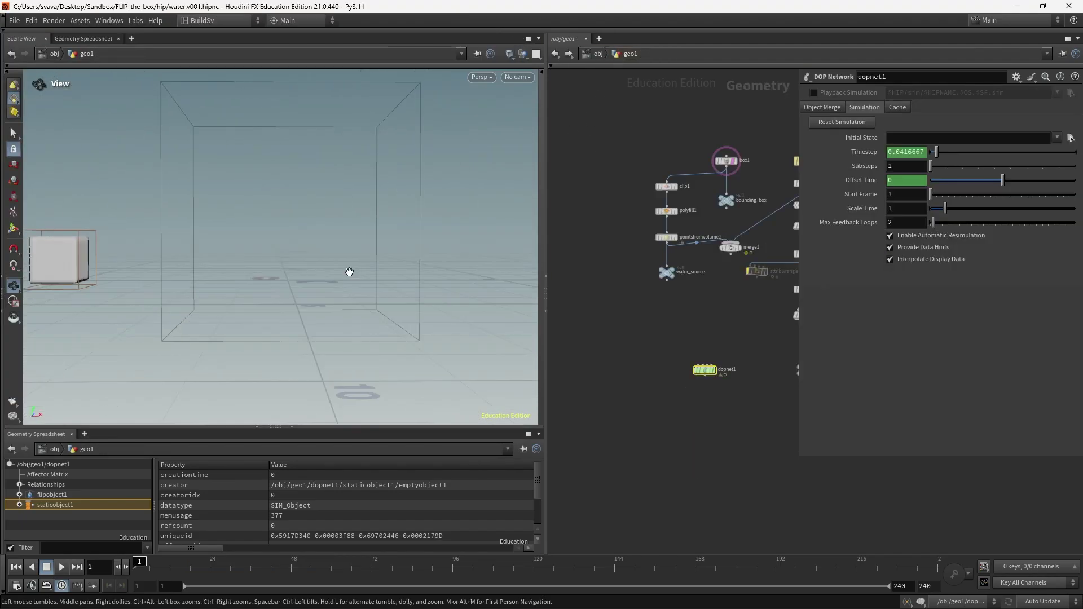
{"action": "mouse_move", "coordinate": [348, 274]}
{"action": "right_mouse_down"}
{"action": "mouse_move", "coordinate": [329, 283]}
{"action": "mouse_move", "coordinate": [336, 290]}
{"action": "right_mouse_up"}
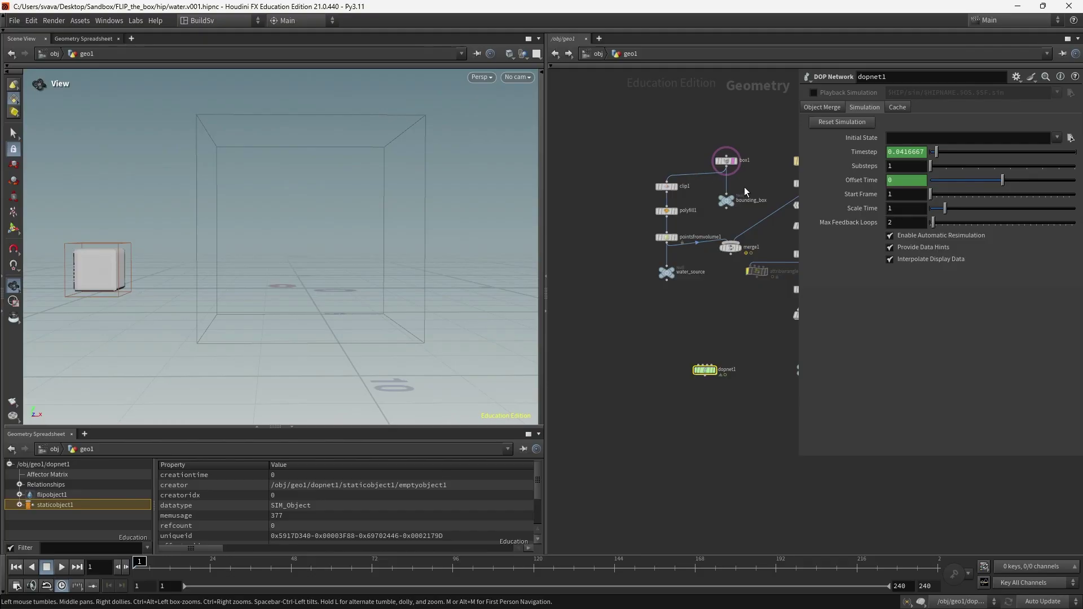
{"action": "middle_click_drag", "start_coordinate": [744, 187], "coordinate": [687, 191]}
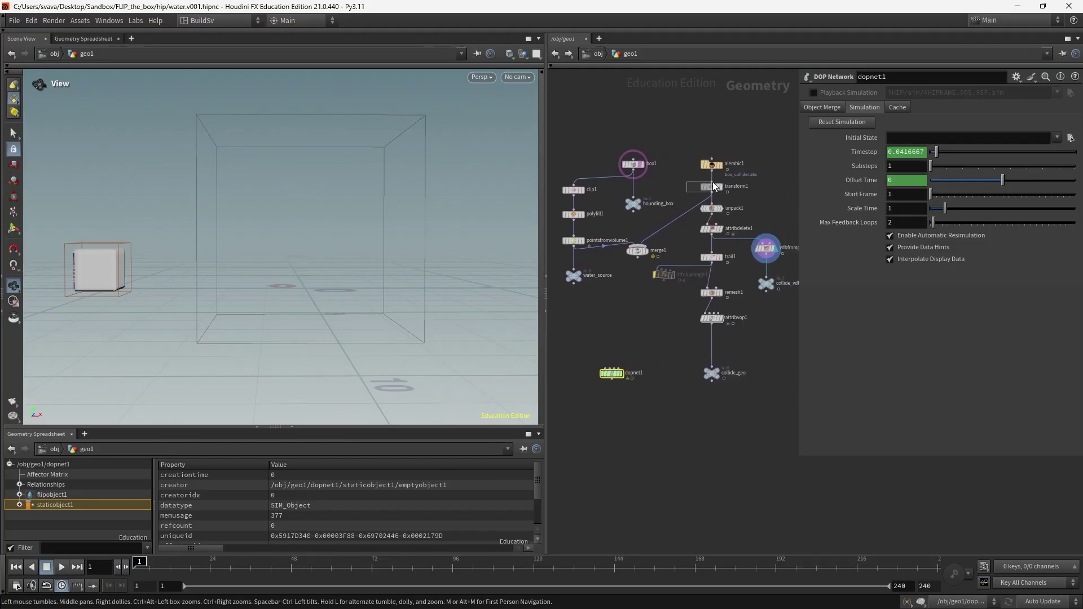
{"action": "left_click", "coordinate": [713, 183]}
{"action": "mouse_move", "coordinate": [915, 136]}
{"action": "middle_mouse_down"}
{"action": "mouse_move", "coordinate": [915, 151]}
{"action": "mouse_move", "coordinate": [1015, 151]}
{"action": "mouse_move", "coordinate": [293, 136]}
{"action": "mouse_move", "coordinate": [915, 134]}
{"action": "middle_mouse_up"}
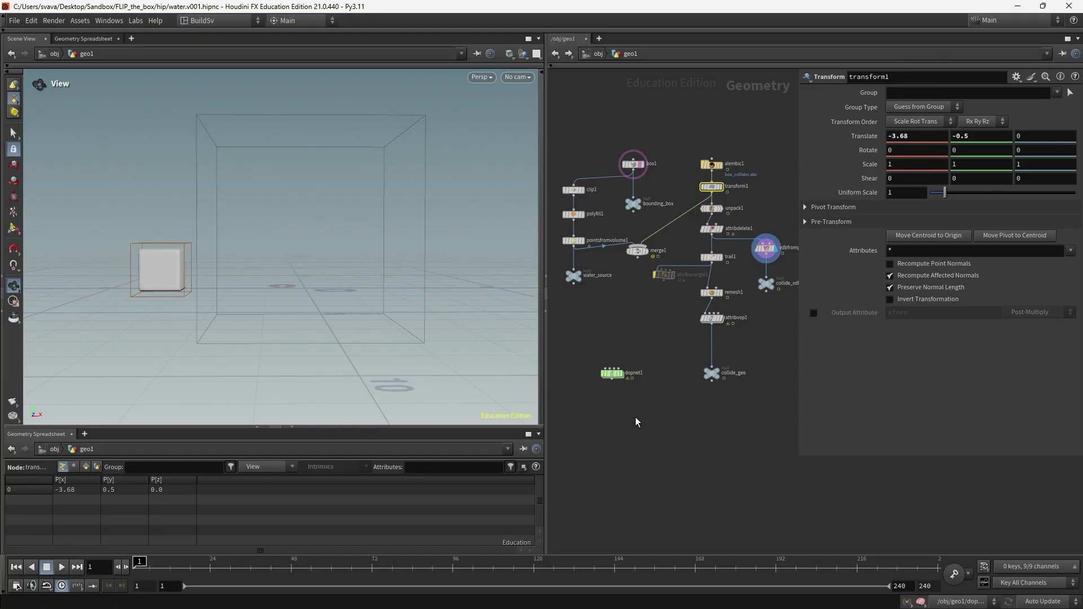
Look through cam1 in dopnet1 and play back a new flipbook of the simulation.
{"action": "double_click", "coordinate": [613, 374]}
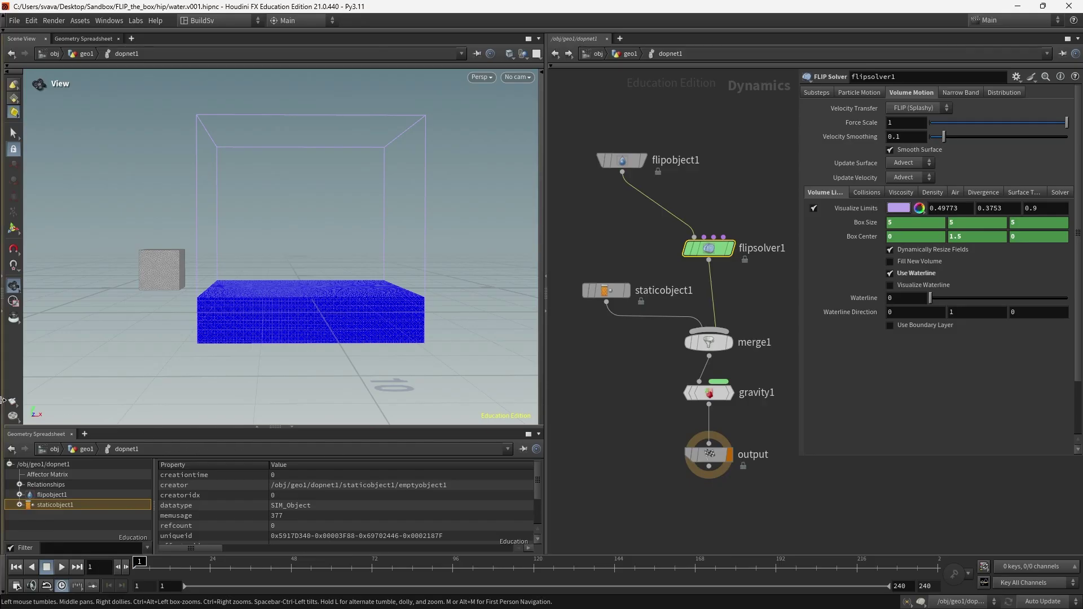
{"action": "left_click", "coordinate": [517, 77]}
{"action": "left_click", "coordinate": [526, 130]}
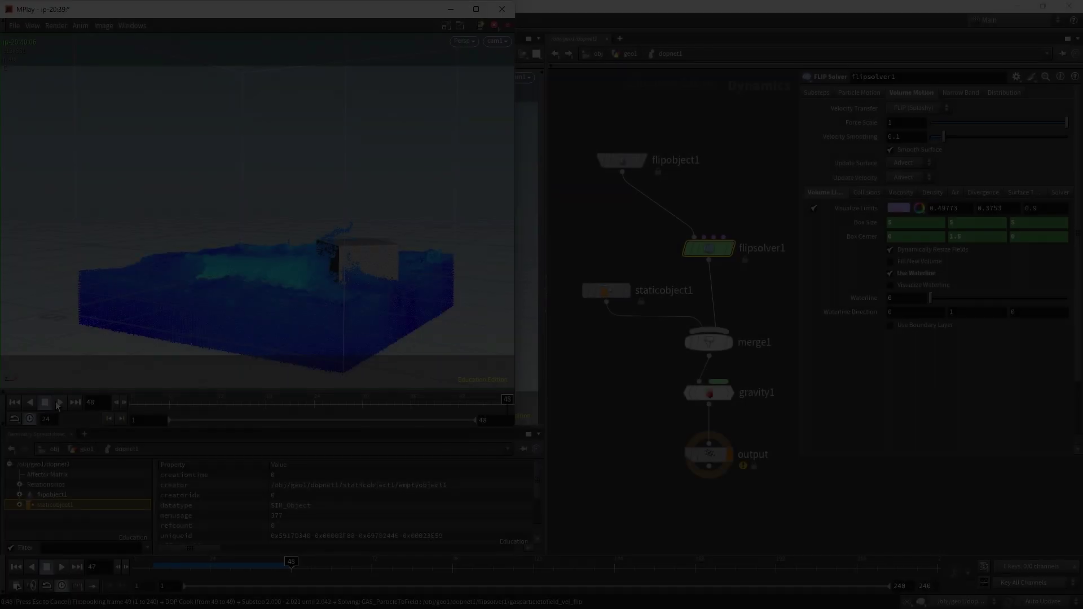
{"action": "left_click", "coordinate": [60, 403]}
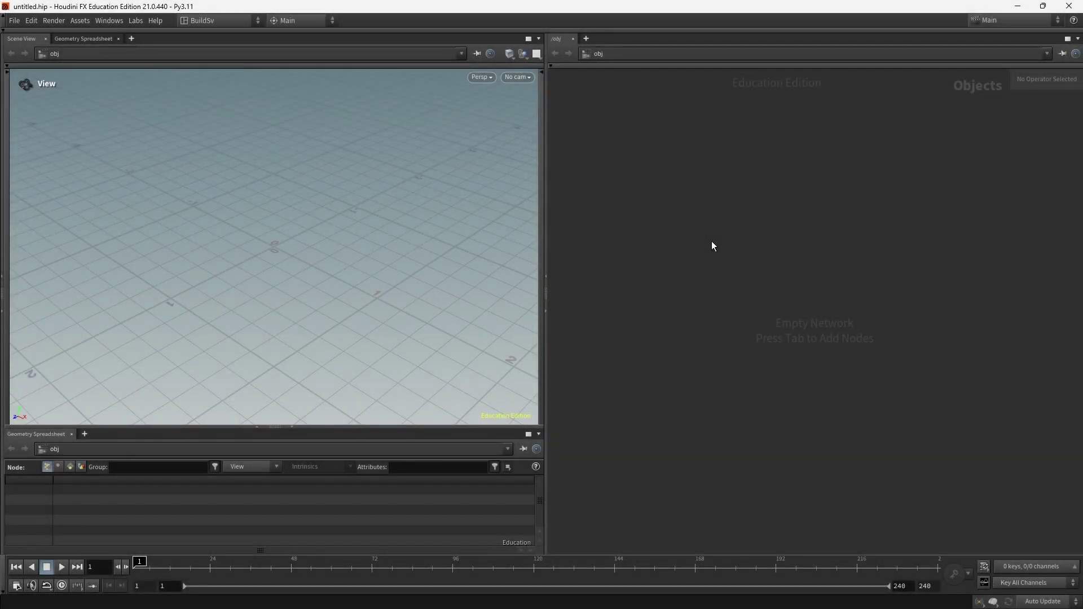
Create a Geometry object in the new empty scene and open its network.
{"action": "key", "text": "Tab"}
{"action": "type", "text": "geo"}
{"action": "key", "text": "Return"}
{"action": "left_click", "coordinate": [712, 242]}
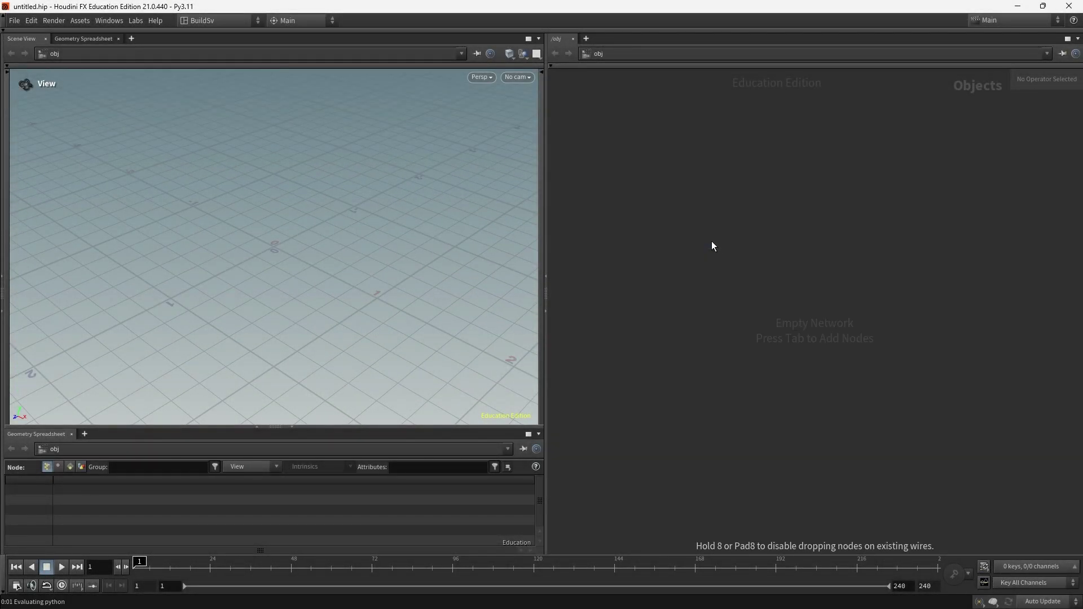
{"action": "double_click", "coordinate": [712, 241]}
Add a Box node inside geo1 and set its Center Y to 1.
{"action": "key", "text": "Tab"}
{"action": "type", "text": "box"}
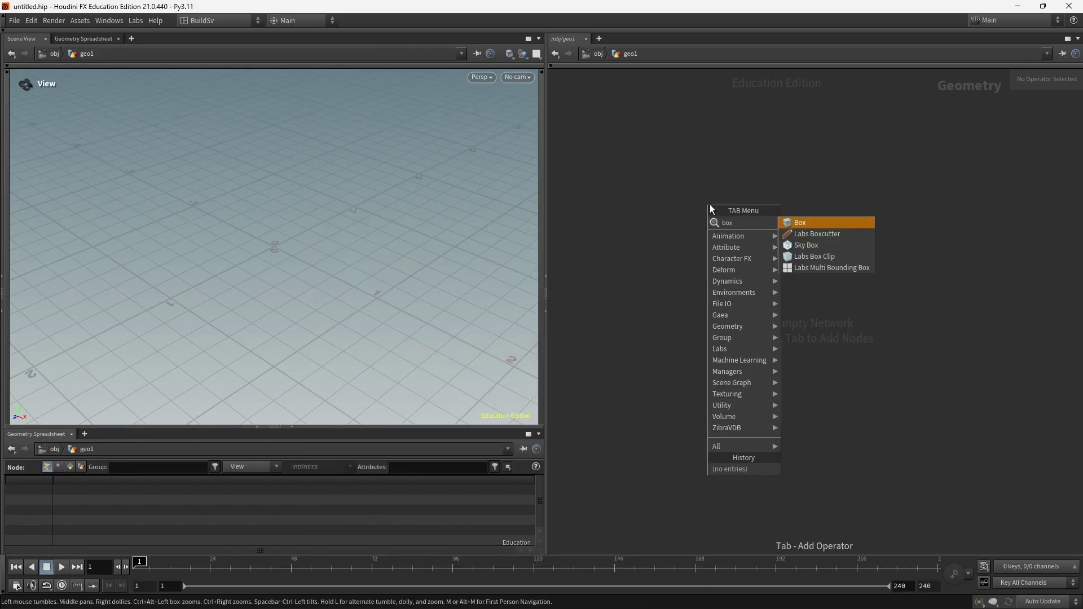
{"action": "key", "text": "Return"}
{"action": "left_click", "coordinate": [710, 204]}
{"action": "left_click", "coordinate": [1010, 147]}
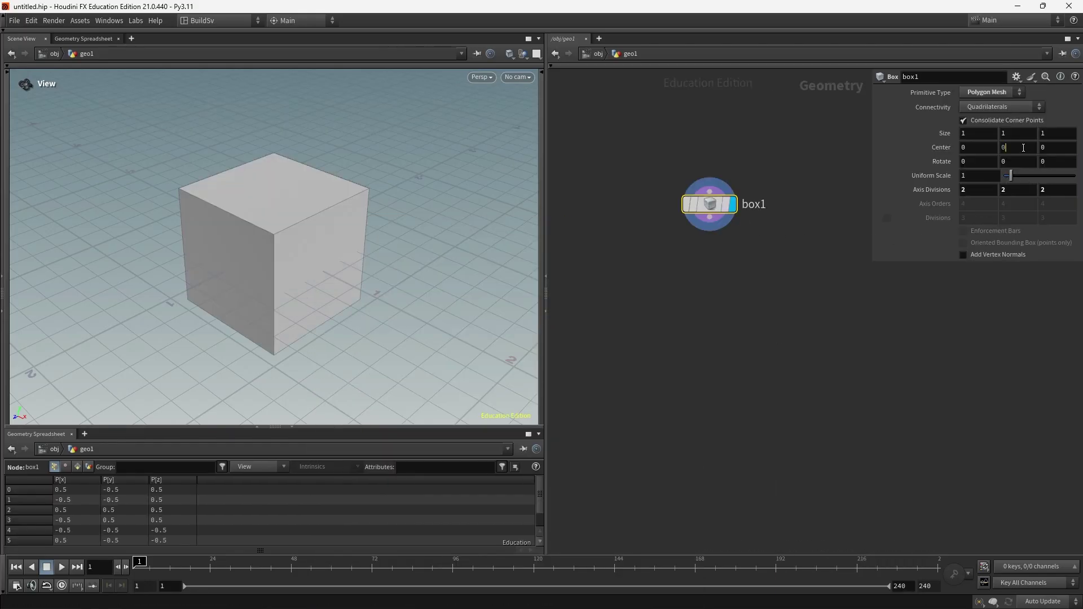
{"action": "type", "text": "1"}
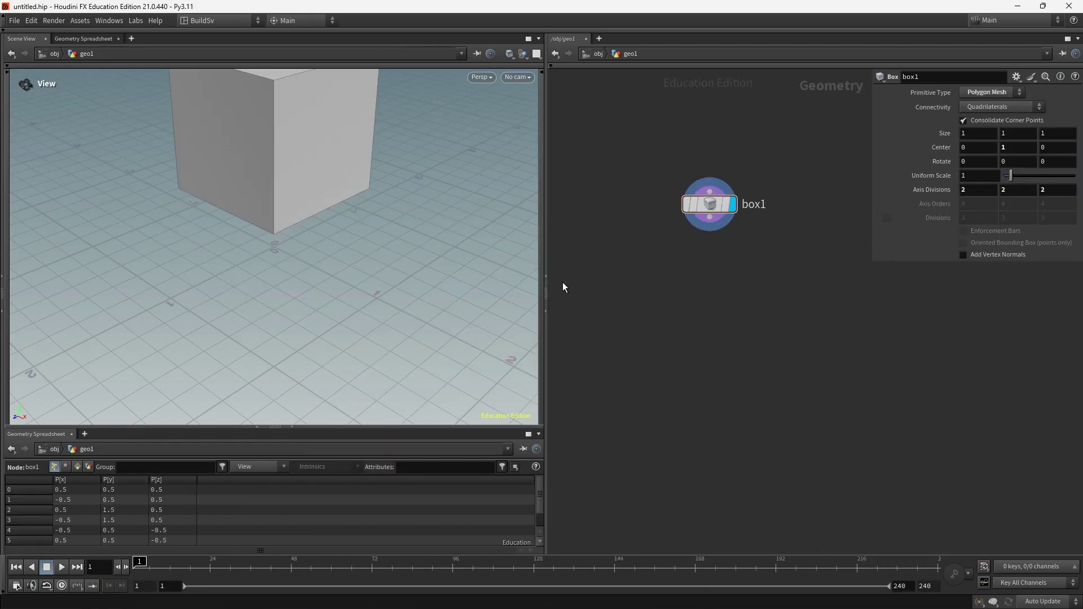
{"action": "scroll", "coordinate": [411, 252], "scroll_direction": "down", "scroll_amount": 5}
{"action": "left_click_drag", "start_coordinate": [337, 311], "coordinate": [346, 339]}
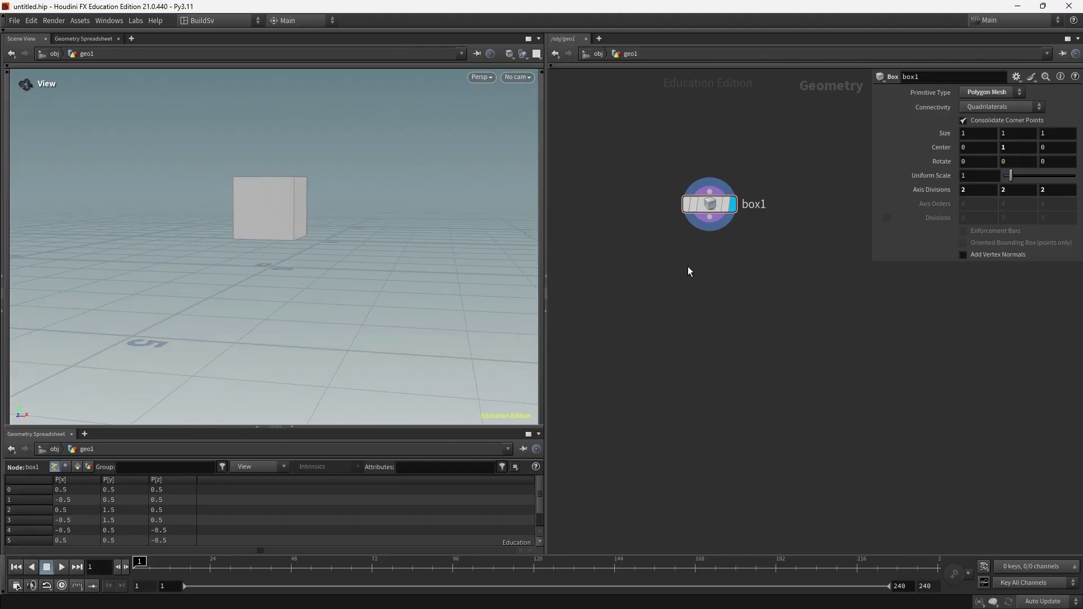
Add an Attribute VOP fed by box1, open its network and line up geometryvopglobal1 with the output node.
{"action": "key", "text": "Tab"}
{"action": "type", "text": "attvop"}
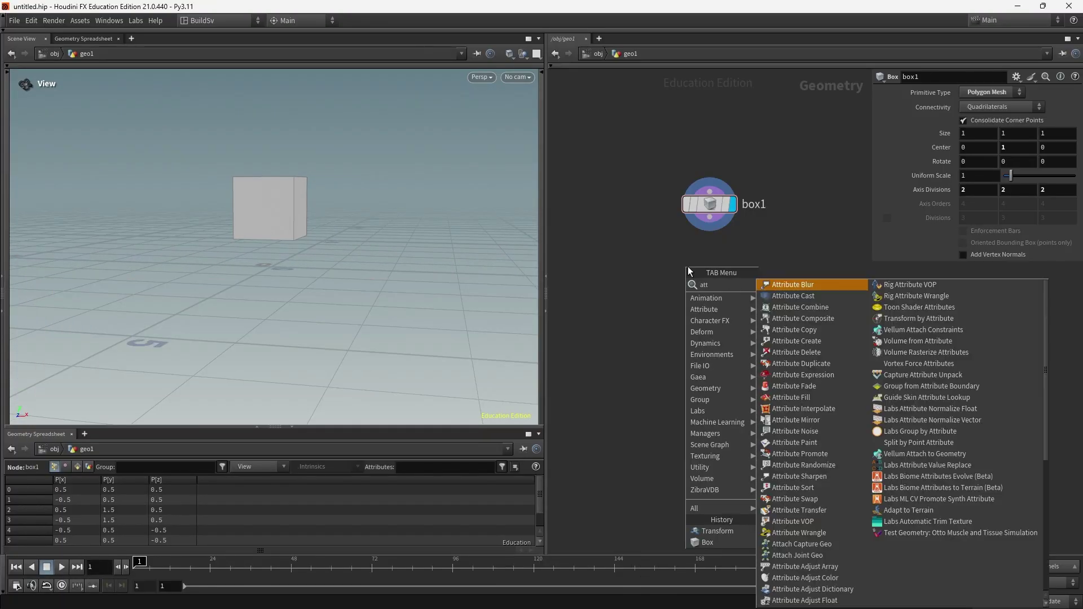
{"action": "key", "text": "Return"}
{"action": "left_click", "coordinate": [712, 266]}
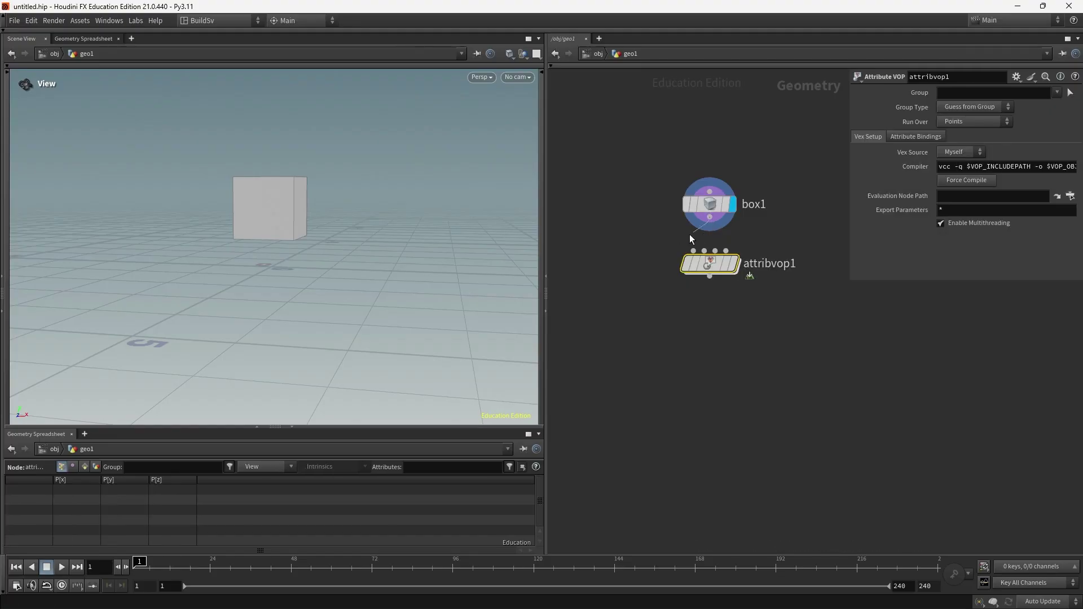
{"action": "double_click", "coordinate": [711, 268]}
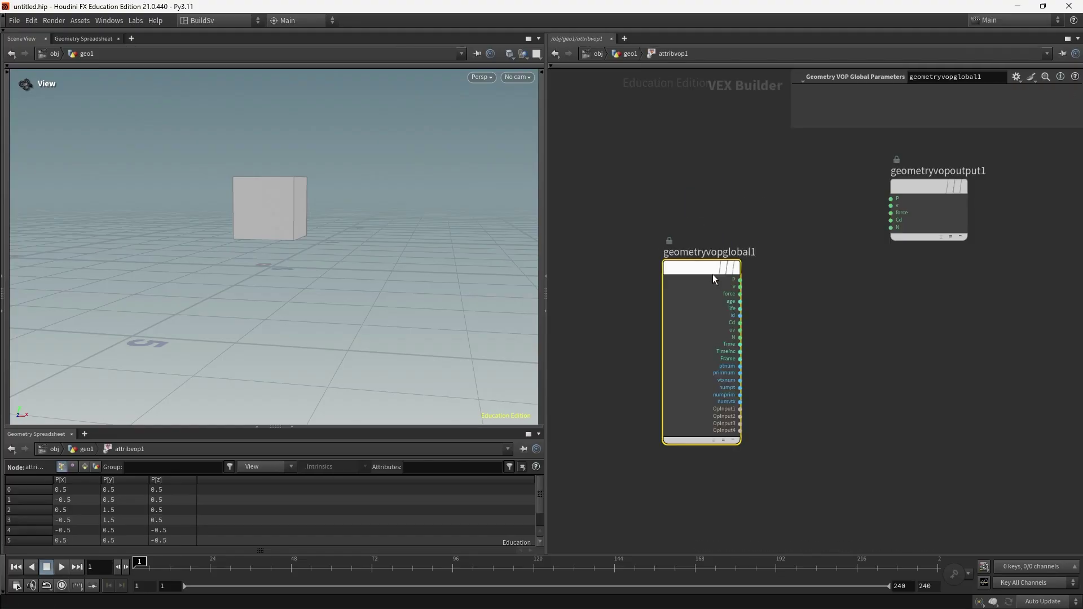
{"action": "left_click_drag", "start_coordinate": [717, 269], "coordinate": [645, 185]}
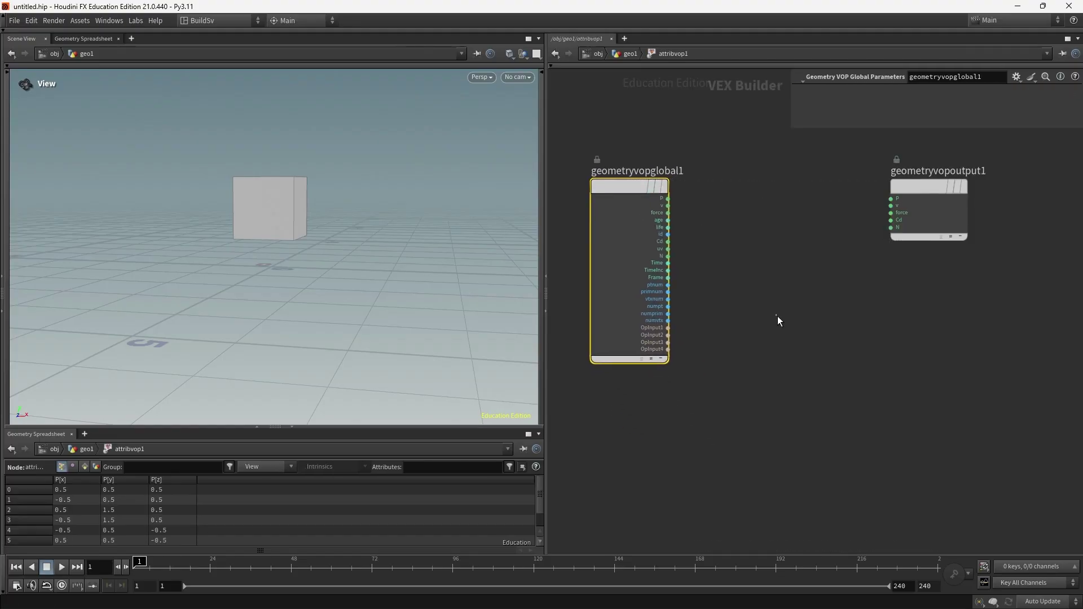
Add a Constant node between the global and output nodes and set its type to Vector (vector).
{"action": "key", "text": "Tab"}
{"action": "type", "text": "const"}
{"action": "key", "text": "Return"}
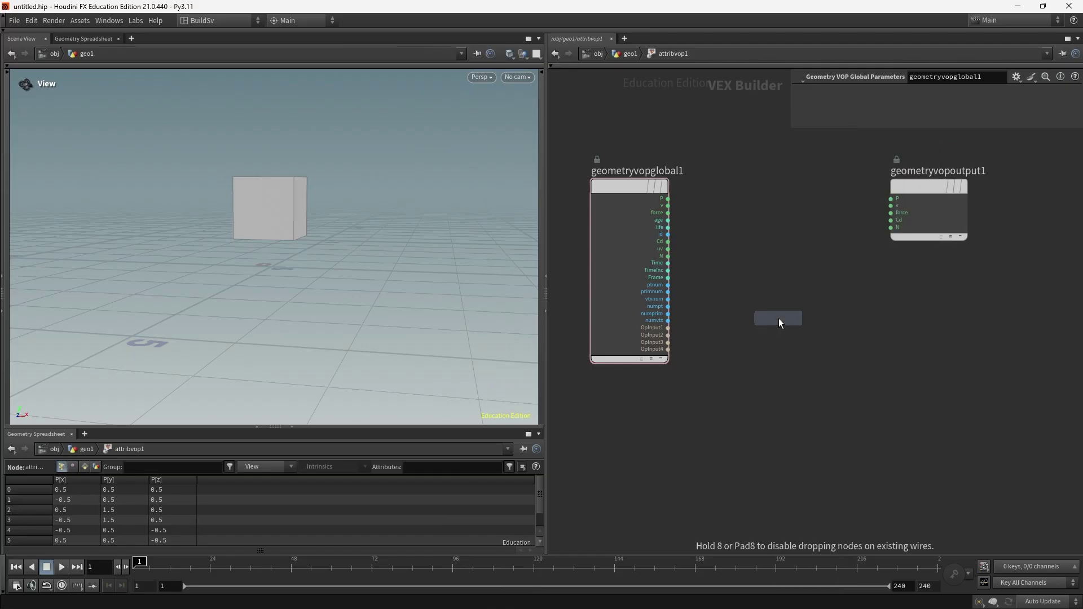
{"action": "left_click", "coordinate": [776, 330]}
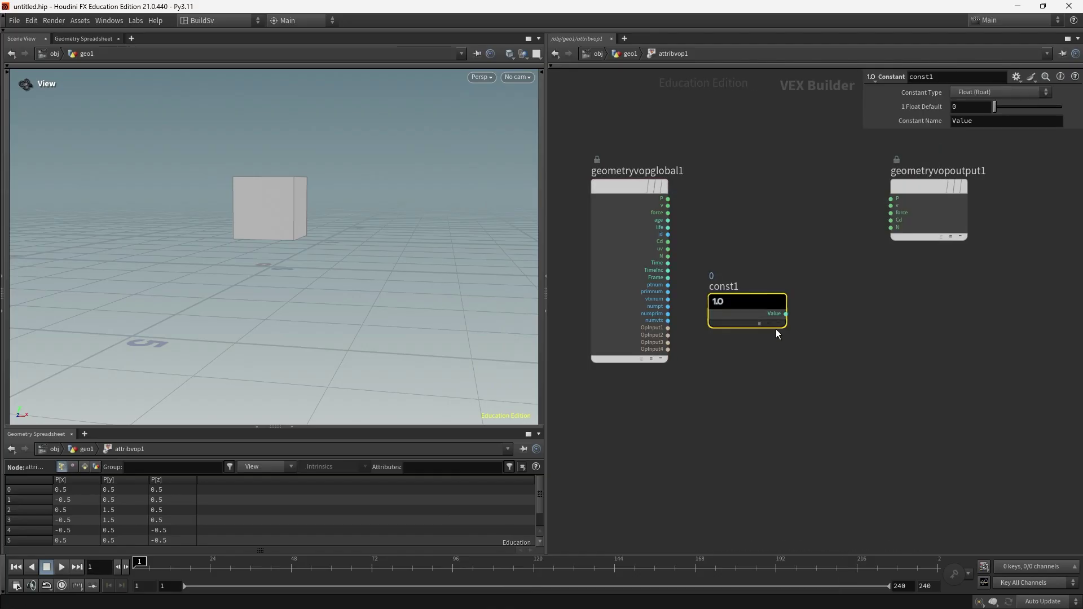
{"action": "left_click", "coordinate": [970, 94]}
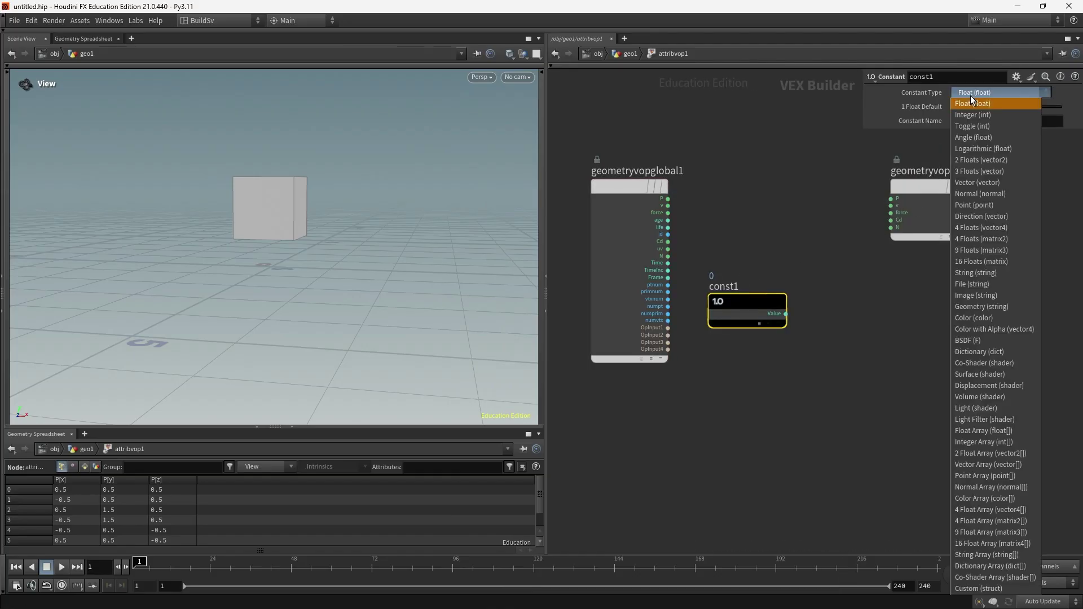
{"action": "left_click", "coordinate": [990, 181]}
{"action": "left_click_drag", "start_coordinate": [761, 302], "coordinate": [758, 285]}
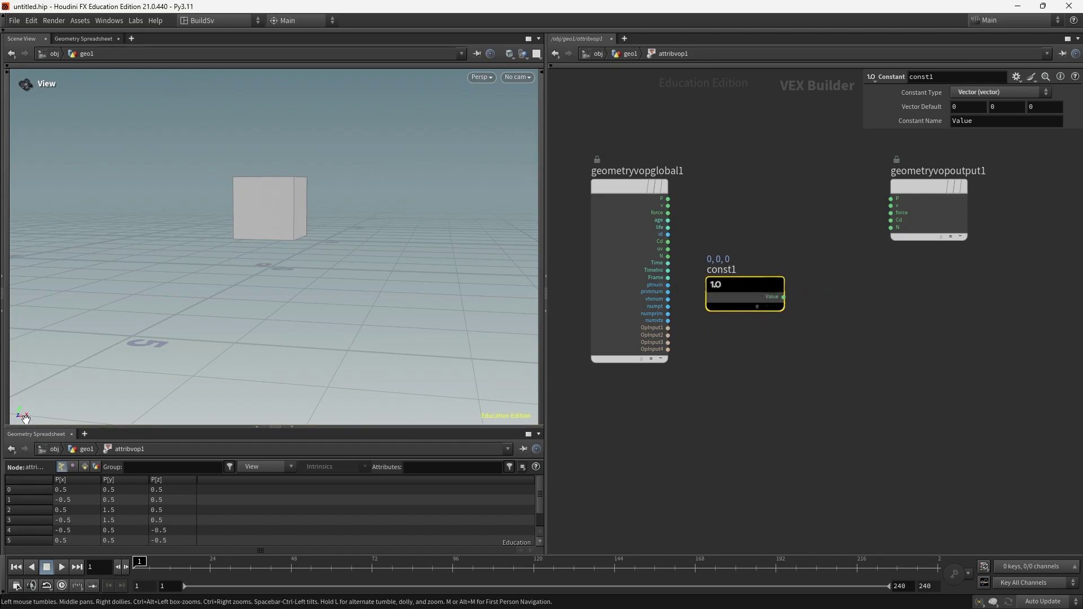
Set const1's vector to 6, 0, 0 and connect its Value to the v input of geometryvopoutput1.
{"action": "left_click_drag", "start_coordinate": [958, 111], "coordinate": [773, 205]}
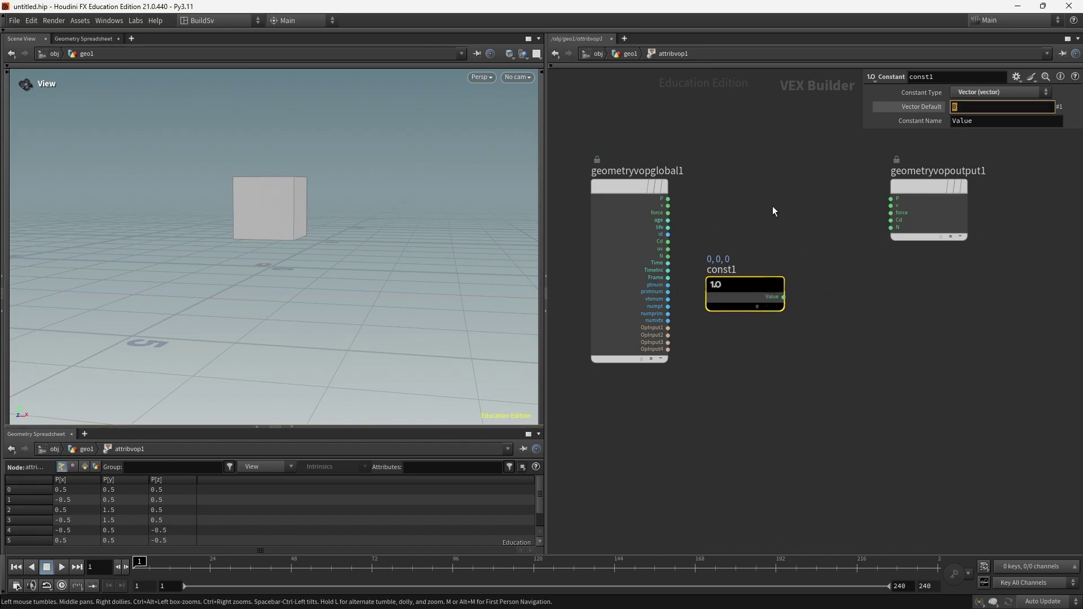
{"action": "type", "text": "6"}
{"action": "key", "text": "Return"}
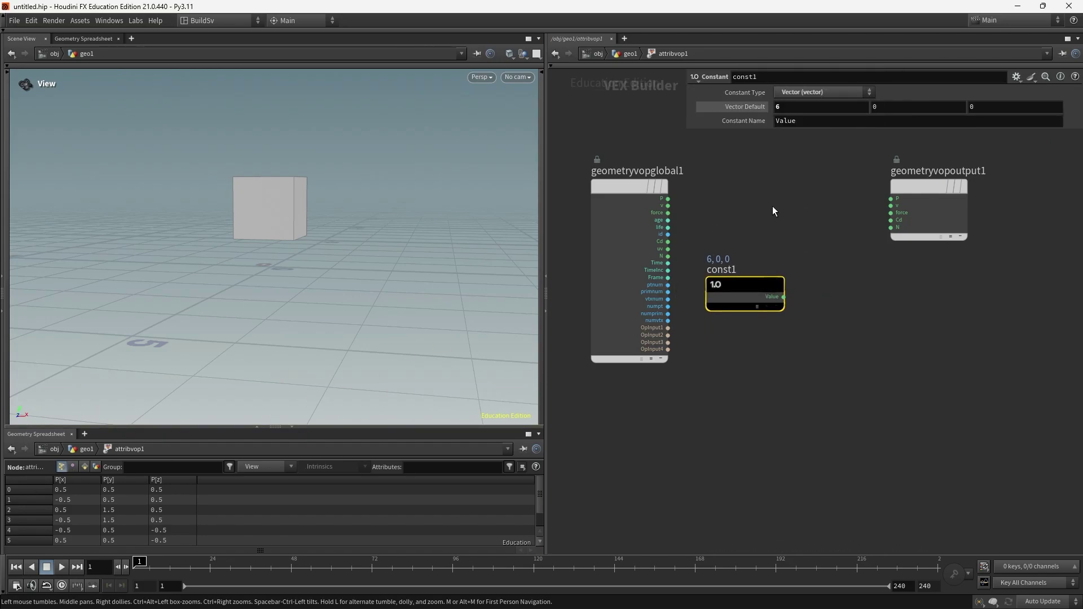
{"action": "left_click", "coordinate": [783, 296]}
{"action": "left_click", "coordinate": [891, 205]}
{"action": "left_click_drag", "start_coordinate": [738, 279], "coordinate": [739, 184]}
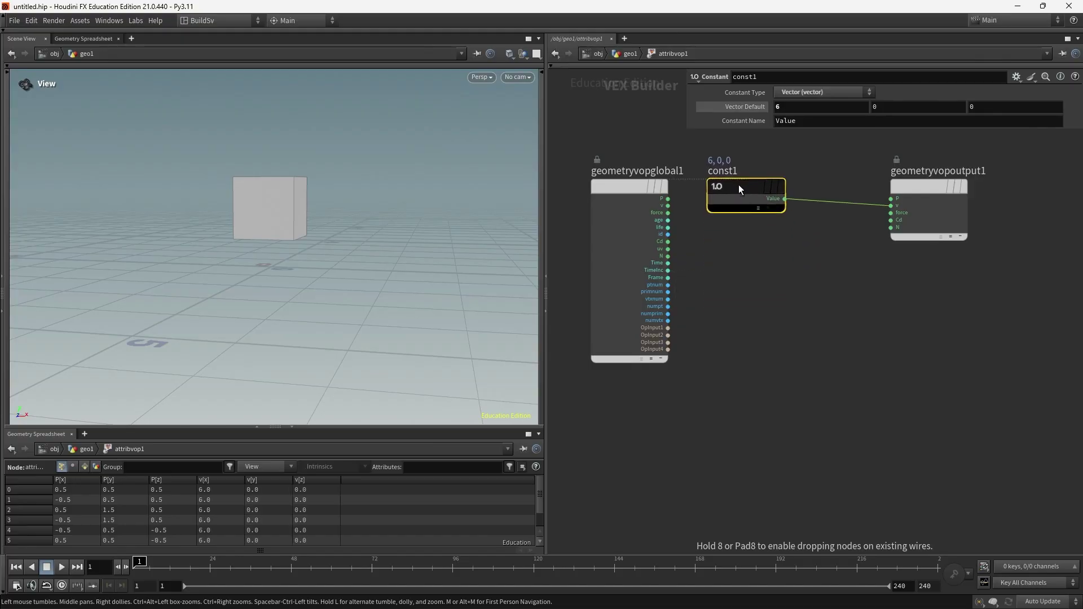
Return to geo1 and add an RBD Configure node below attribvop1.
{"action": "left_click", "coordinate": [630, 53]}
{"action": "key", "text": "Tab"}
{"action": "type", "text": "rbdcon"}
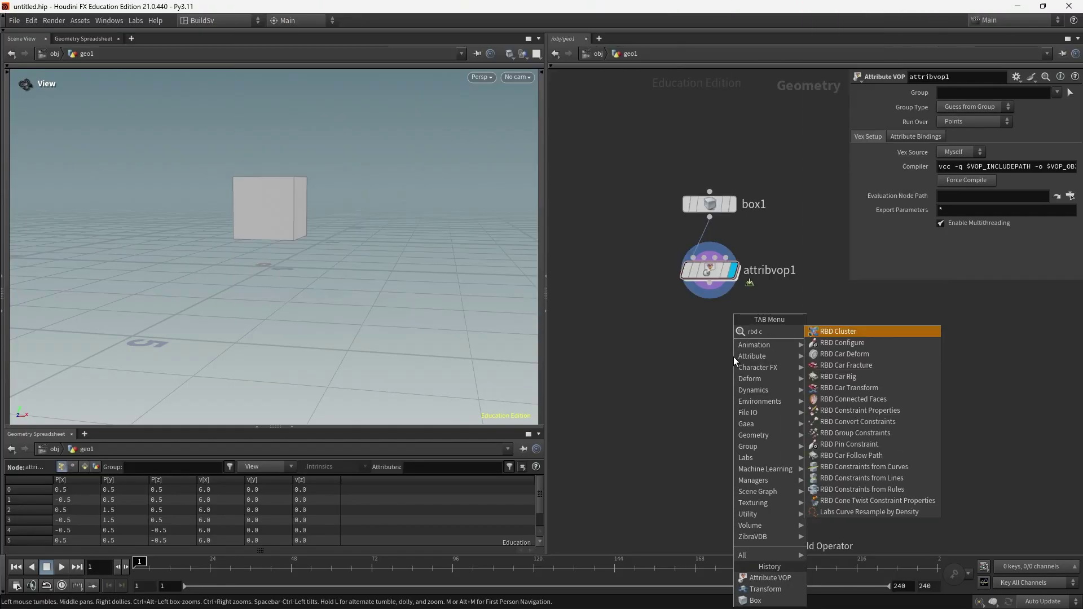
{"action": "key", "text": "Return"}
{"action": "left_click", "coordinate": [711, 350]}
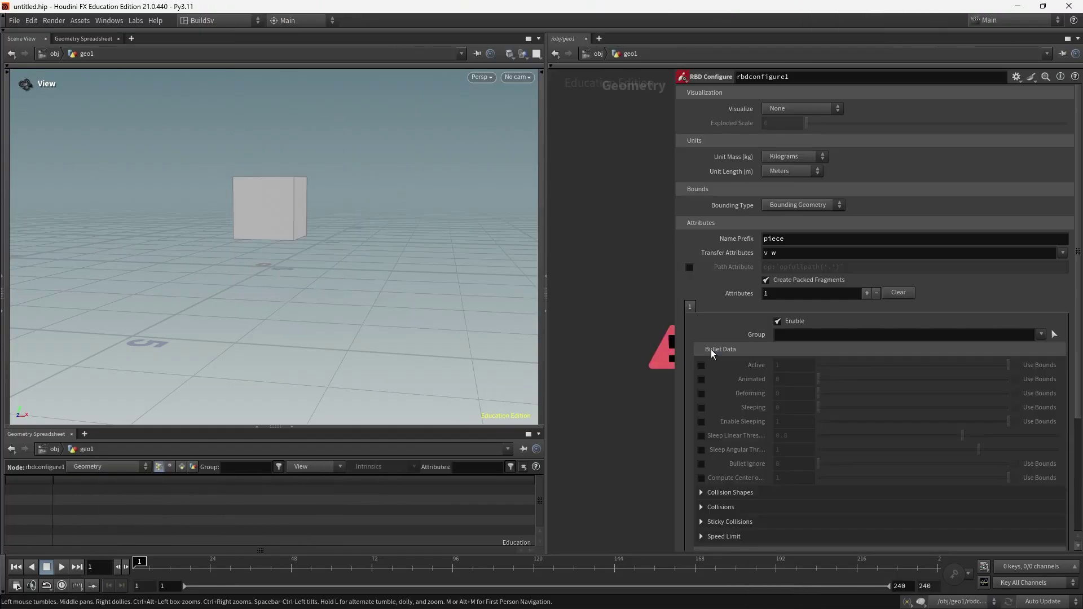
{"action": "left_click_drag", "start_coordinate": [680, 385], "coordinate": [819, 391]}
{"action": "middle_click_drag", "start_coordinate": [773, 406], "coordinate": [718, 386]}
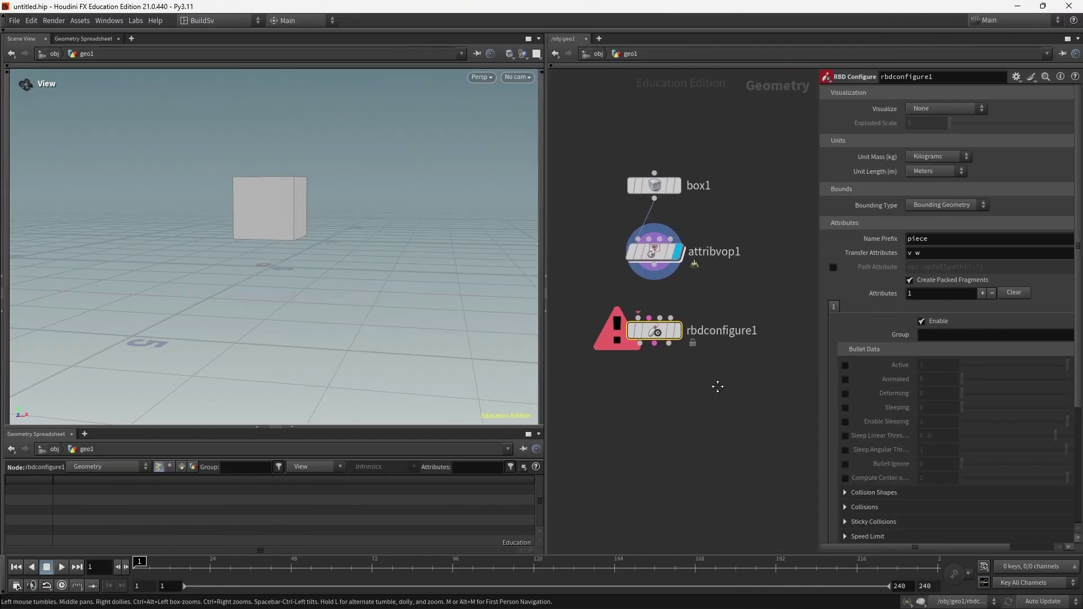
Connect attribvop1 to the Geometry and Proxy Geometry inputs of rbdconfigure1 and display rbdconfigure1.
{"action": "left_click", "coordinate": [654, 265]}
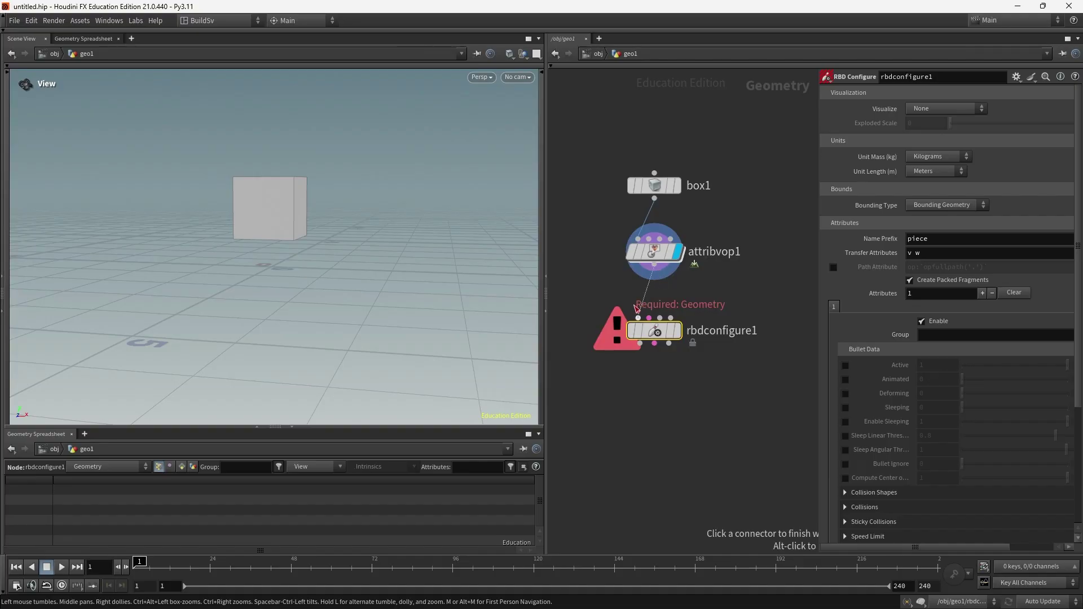
{"action": "left_click", "coordinate": [638, 317]}
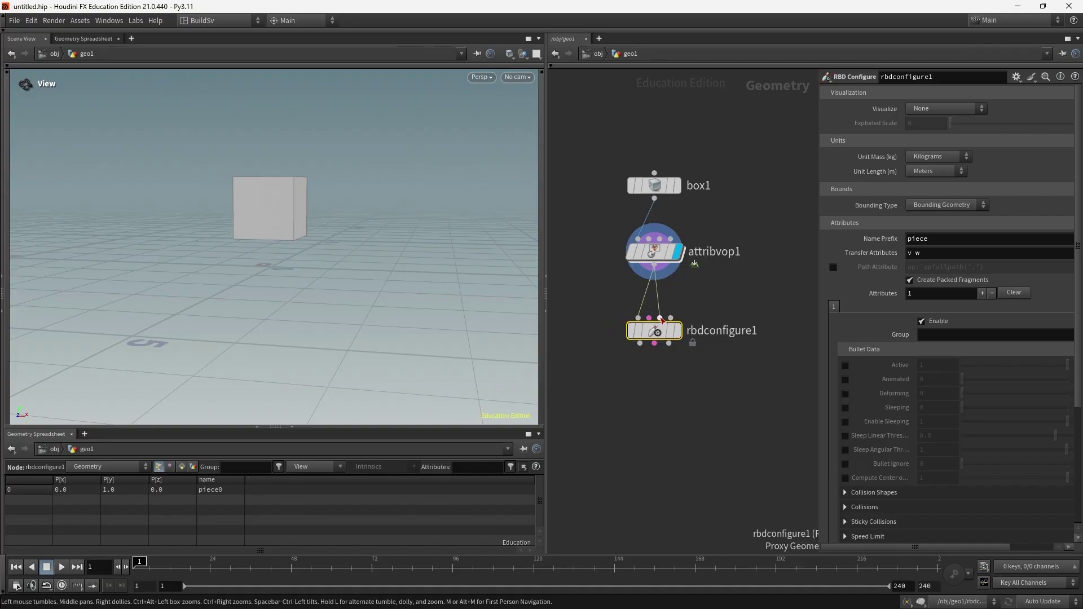
{"action": "mouse_move", "coordinate": [664, 336]}
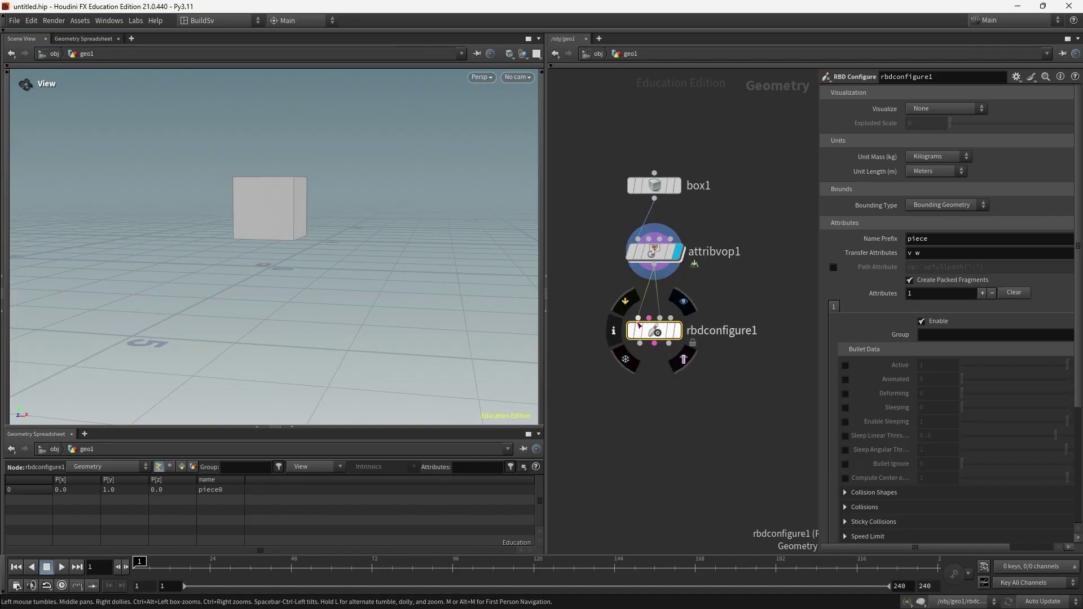
{"action": "left_click", "coordinate": [669, 331]}
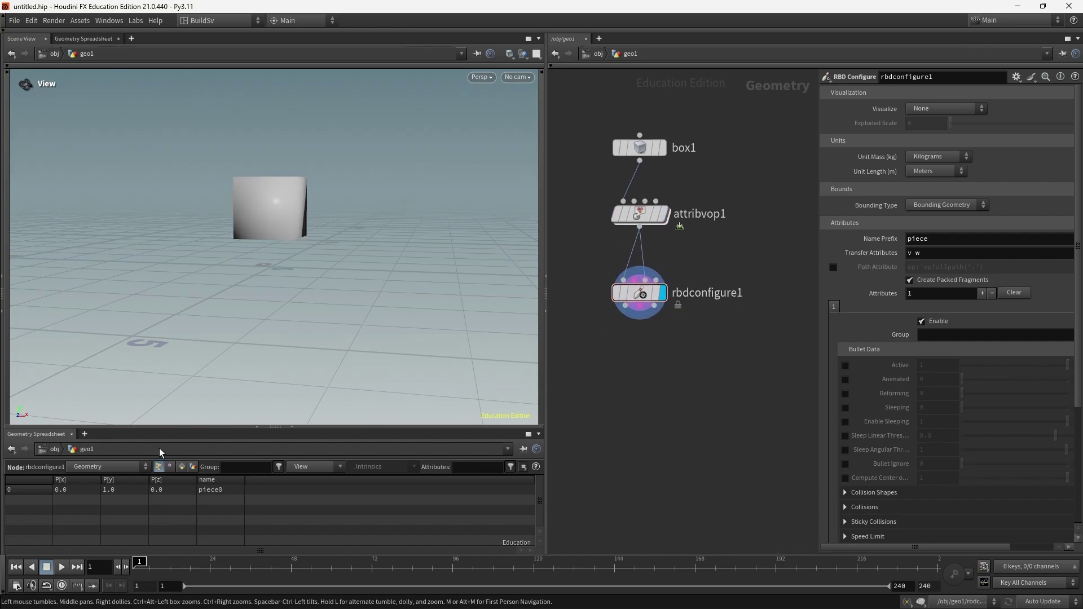
Examine the attributes on rbdconfigure1's Proxy Geometry output in the geometry spreadsheet.
{"action": "left_click", "coordinate": [145, 468]}
{"action": "left_click", "coordinate": [119, 503]}
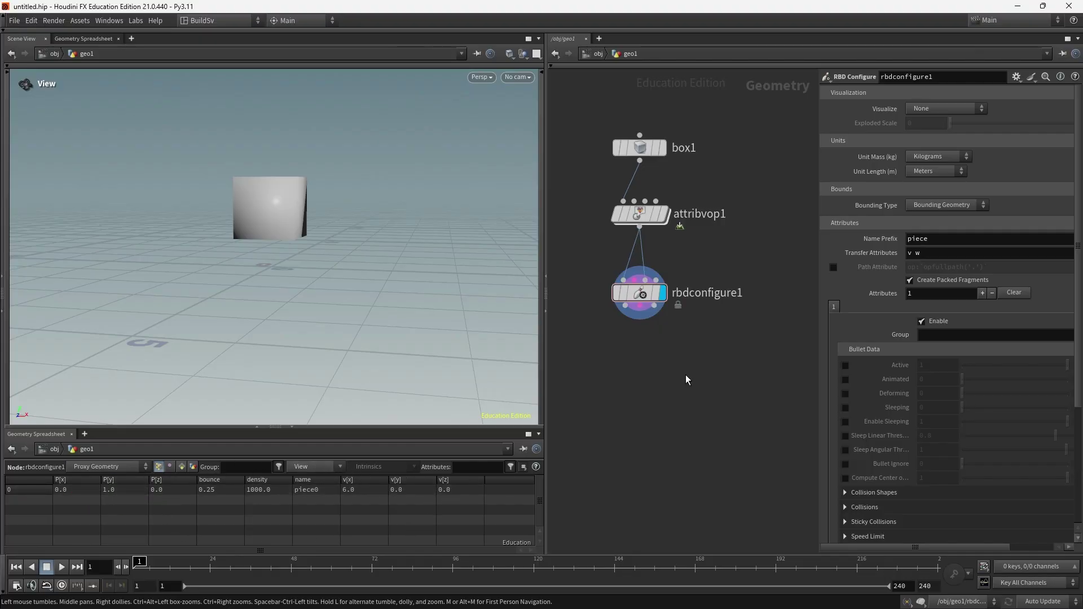
Add an RBD Bullet Solver below rbdconfigure1, connect rbdconfigure1's Geometry and Proxy Geometry outputs to it, and display the solver.
{"action": "key", "text": "Tab"}
{"action": "type", "text": "rbd sol"}
{"action": "key", "text": "Return"}
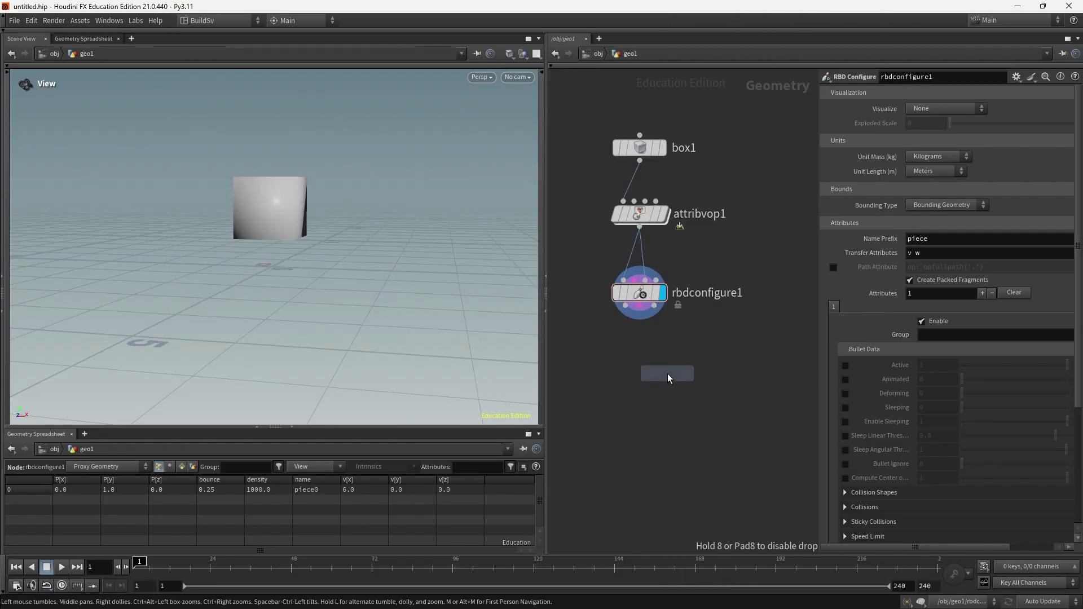
{"action": "left_click", "coordinate": [641, 356]}
{"action": "left_click", "coordinate": [622, 343]}
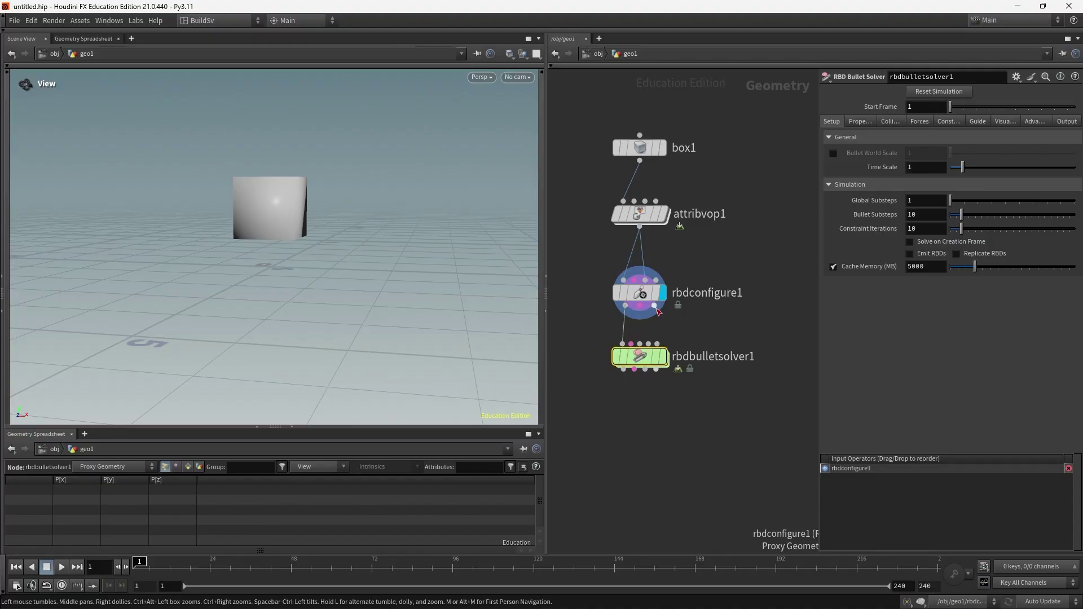
{"action": "left_click", "coordinate": [666, 357]}
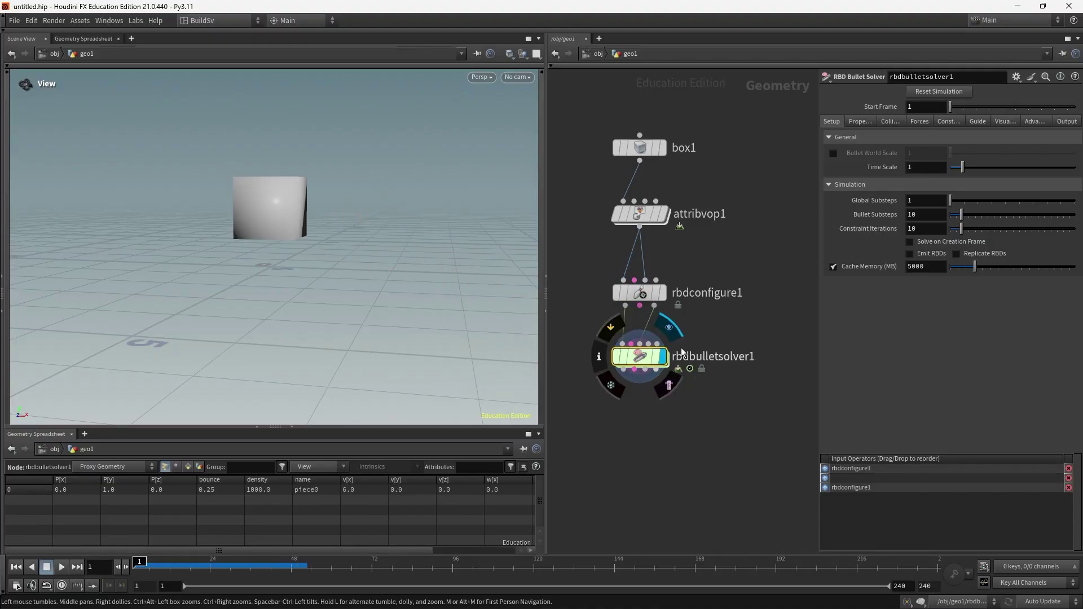
Set rbdbulletsolver1's ground collision type to Ground Plane and play the simulation from the first frame.
{"action": "left_click", "coordinate": [891, 122]}
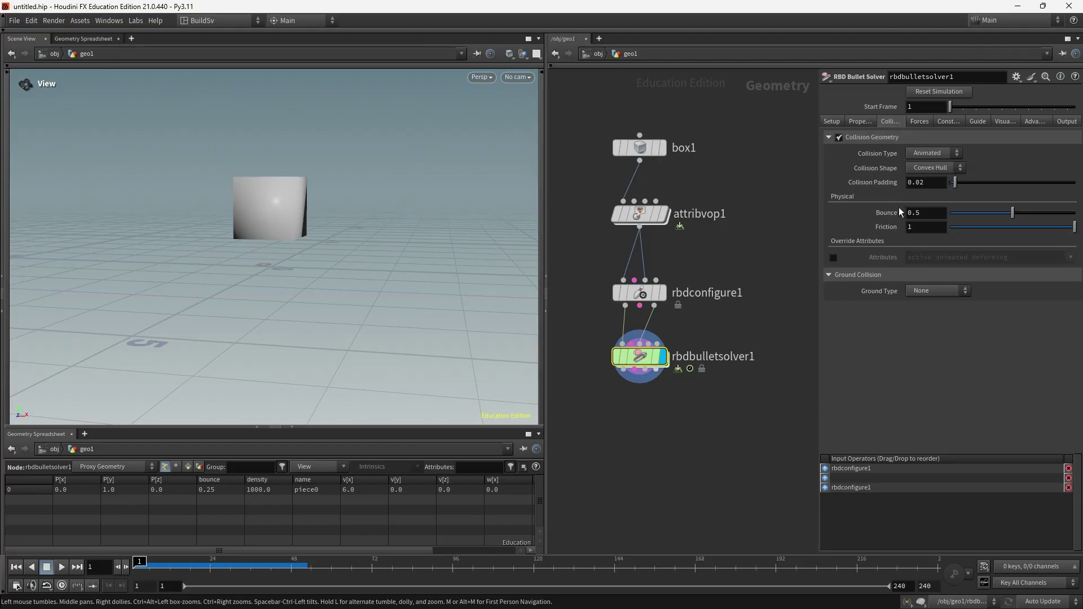
{"action": "left_click", "coordinate": [917, 315]}
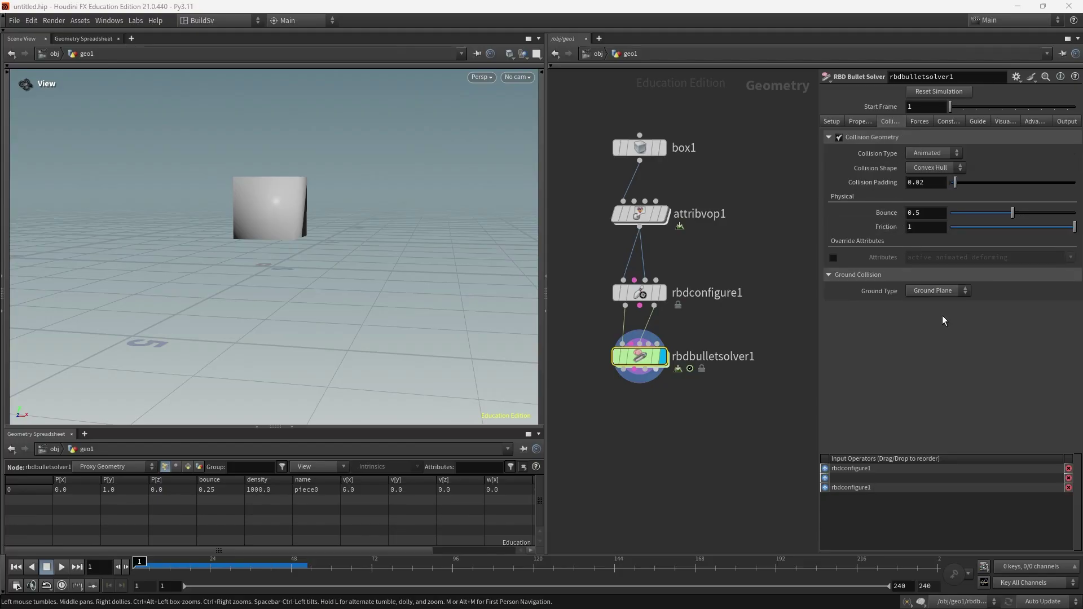
{"action": "scroll", "coordinate": [307, 243], "scroll_direction": "down", "scroll_amount": 7}
{"action": "middle_click_drag", "start_coordinate": [295, 257], "coordinate": [232, 259]}
{"action": "left_click_drag", "start_coordinate": [232, 260], "coordinate": [272, 248]}
{"action": "key", "text": "Up"}
{"action": "key", "text": "ctrl+Up"}
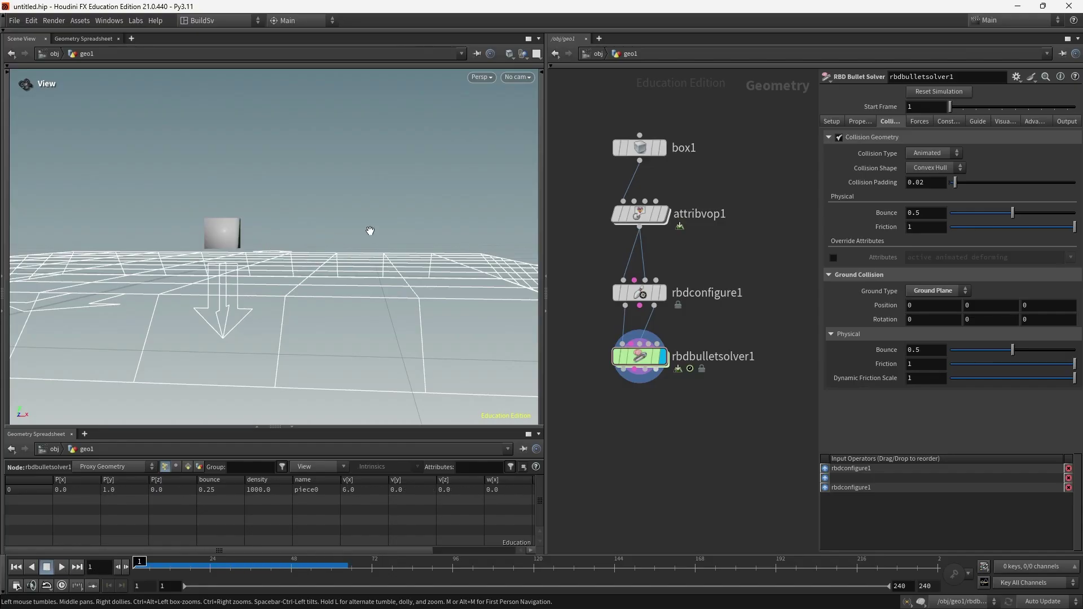
Set the Y component of const1's vector inside attribvop1 to 2 and play back the simulation.
{"action": "left_click", "coordinate": [641, 214]}
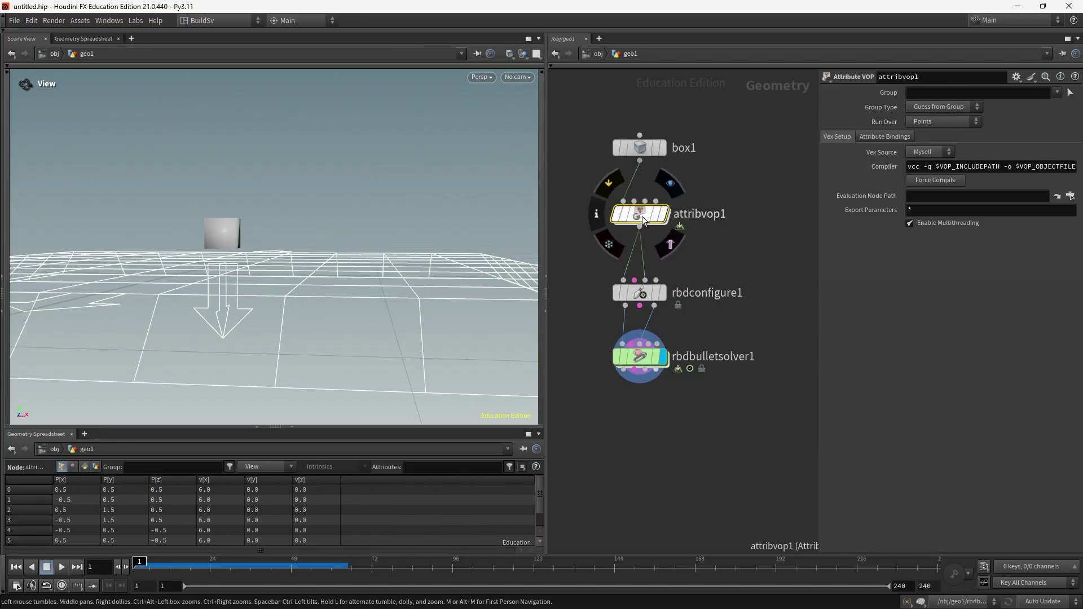
{"action": "double_click", "coordinate": [643, 215]}
{"action": "middle_click_drag", "start_coordinate": [717, 271], "coordinate": [666, 252]}
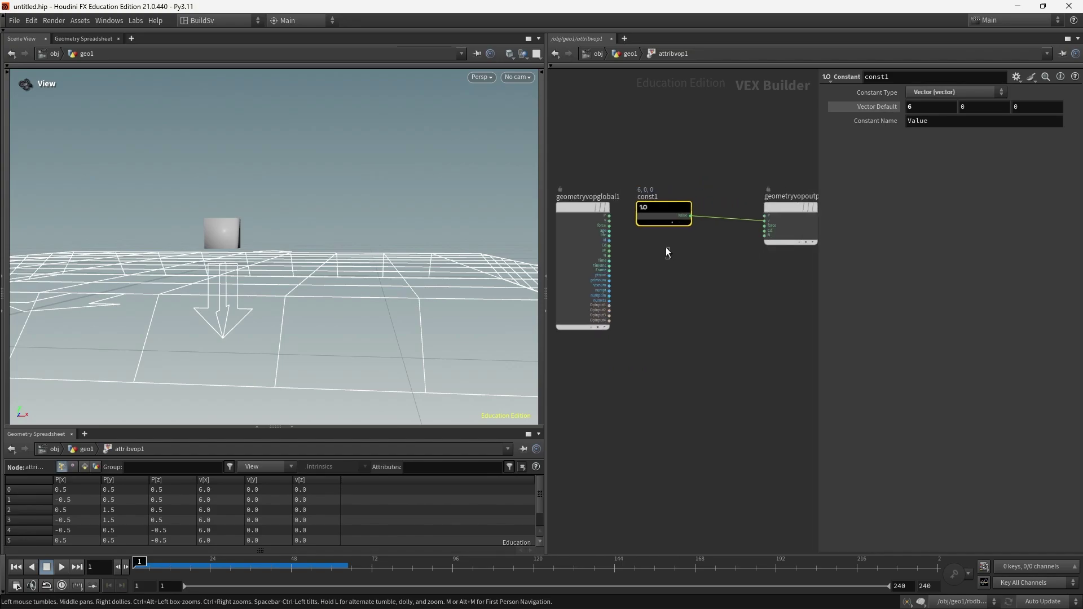
{"action": "left_click", "coordinate": [984, 109]}
{"action": "type", "text": "2"}
{"action": "key", "text": "Return"}
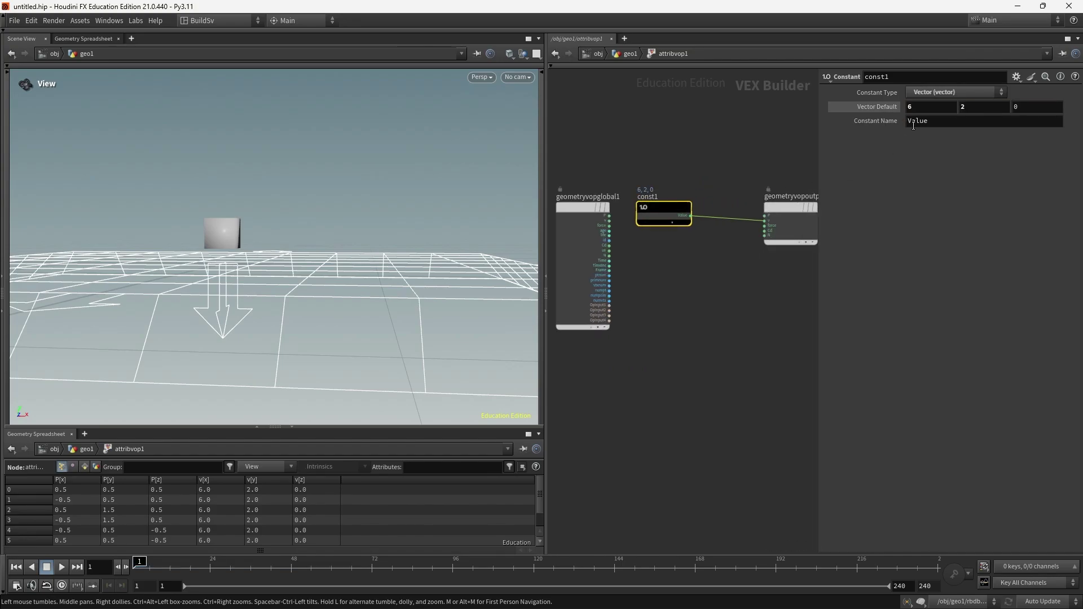
{"action": "left_click", "coordinate": [760, 168]}
{"action": "key", "text": "Up"}
{"action": "key", "text": "ctrl+Up"}
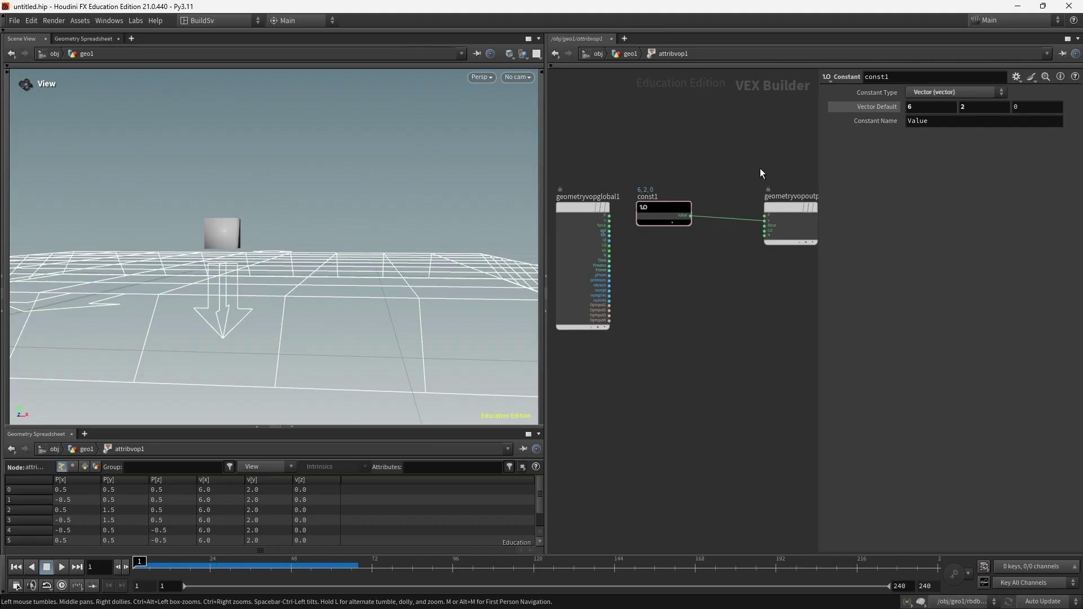
Add a second Constant node below const1 and set its constant type to Vector.
{"action": "key", "text": "Tab"}
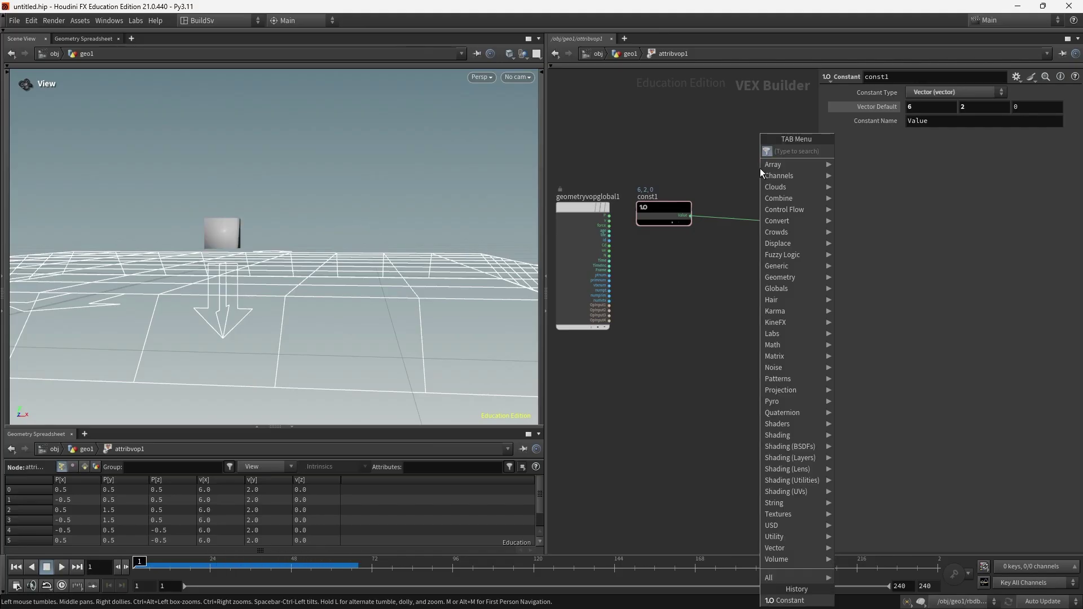
{"action": "type", "text": "cons"}
{"action": "key", "text": "Return"}
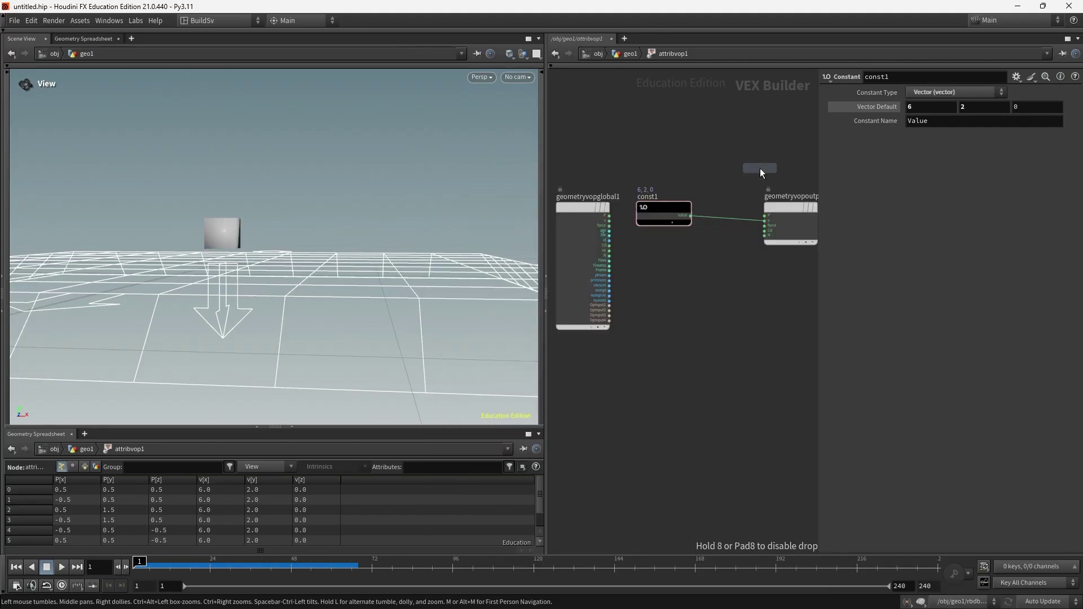
{"action": "left_click", "coordinate": [664, 284]}
{"action": "left_click", "coordinate": [960, 93]}
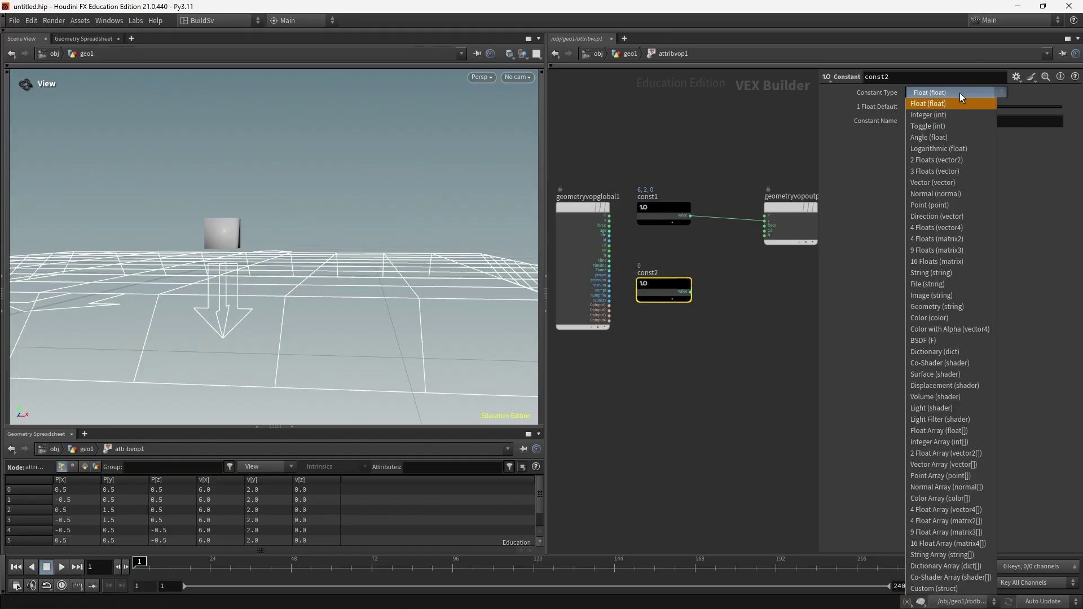
{"action": "left_click", "coordinate": [944, 182]}
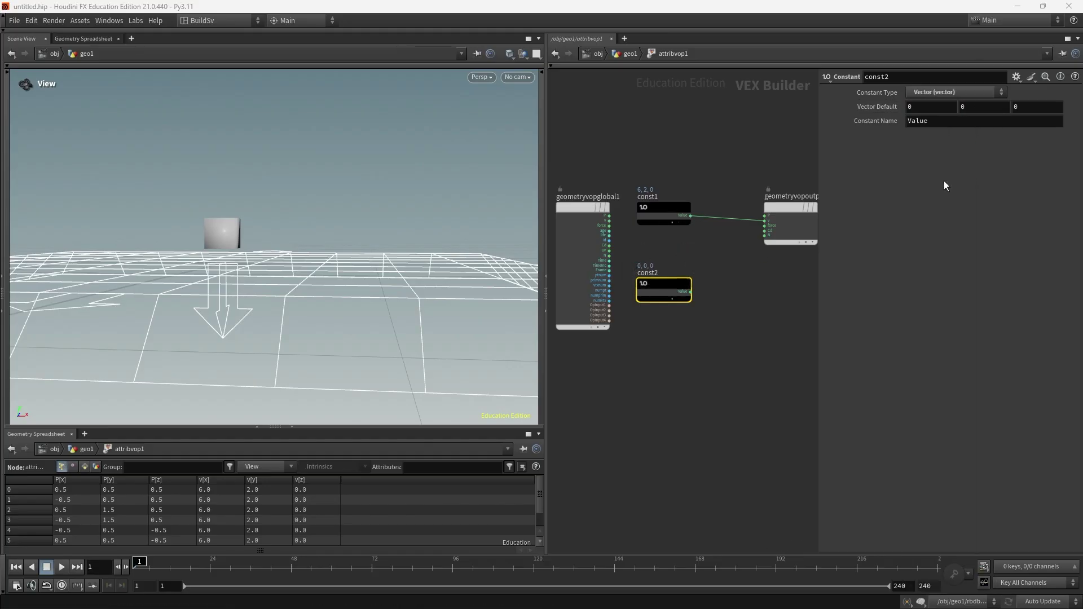
{"action": "left_click", "coordinate": [746, 288]}
{"action": "middle_click_drag", "start_coordinate": [742, 289], "coordinate": [730, 287]}
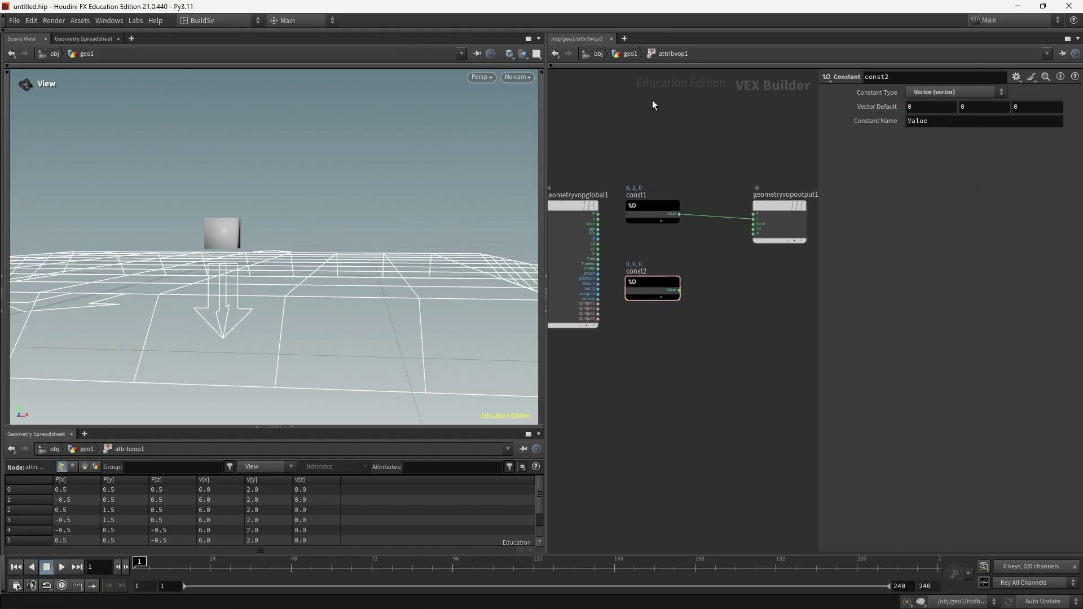
Return to geo1 and examine the Transfer Attributes setting of rbdconfigure1.
{"action": "left_click", "coordinate": [631, 53]}
{"action": "left_click", "coordinate": [643, 292]}
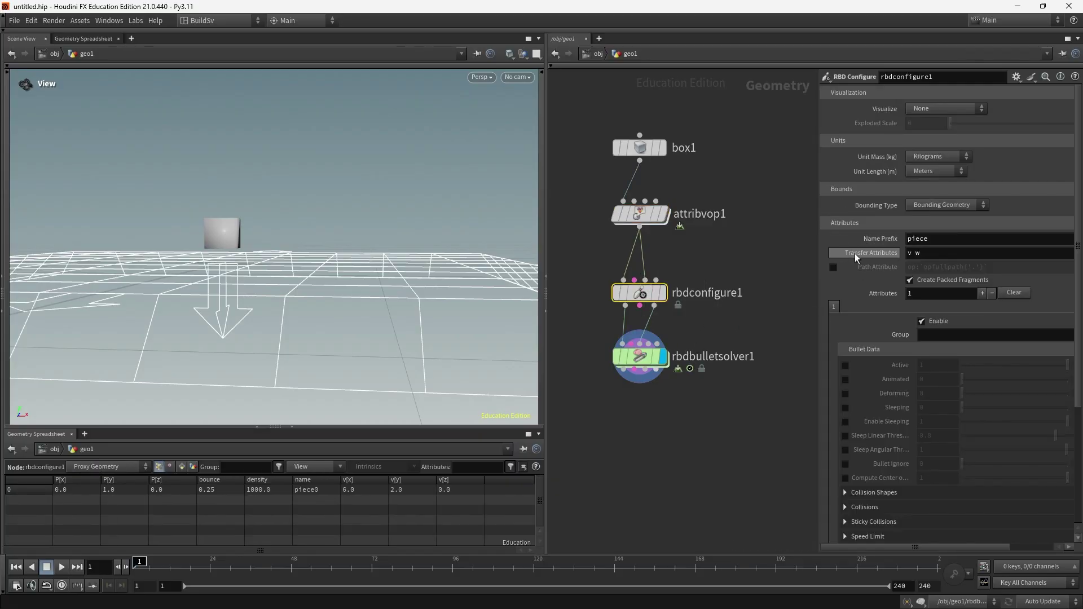
{"action": "left_click_drag", "start_coordinate": [913, 254], "coordinate": [895, 255]}
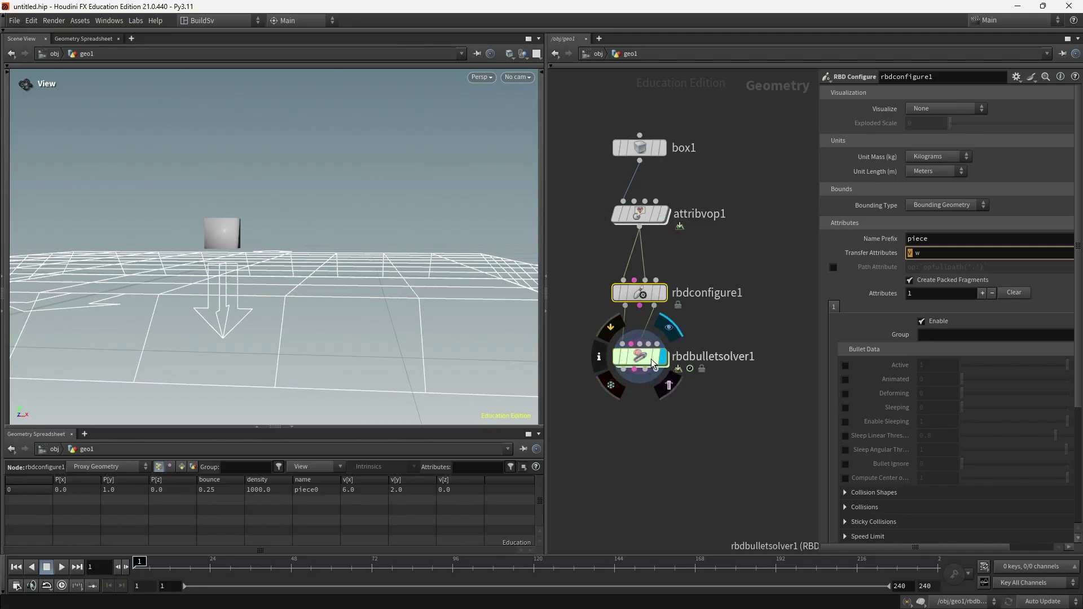
{"action": "mouse_move", "coordinate": [691, 305]}
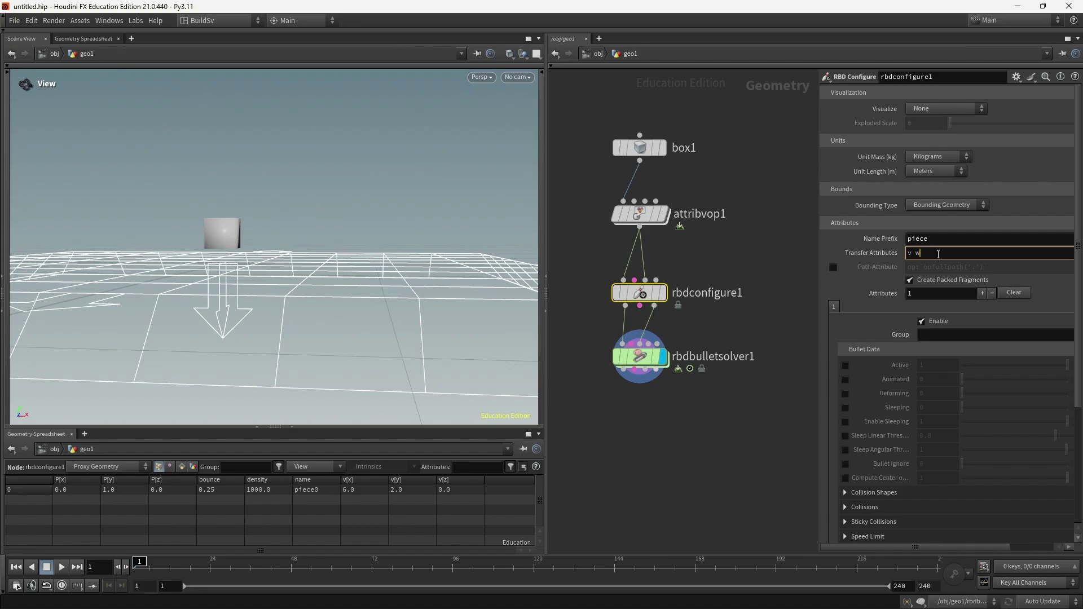
Add a Bind Export node next to const2 inside attribvop1.
{"action": "double_click", "coordinate": [640, 213]}
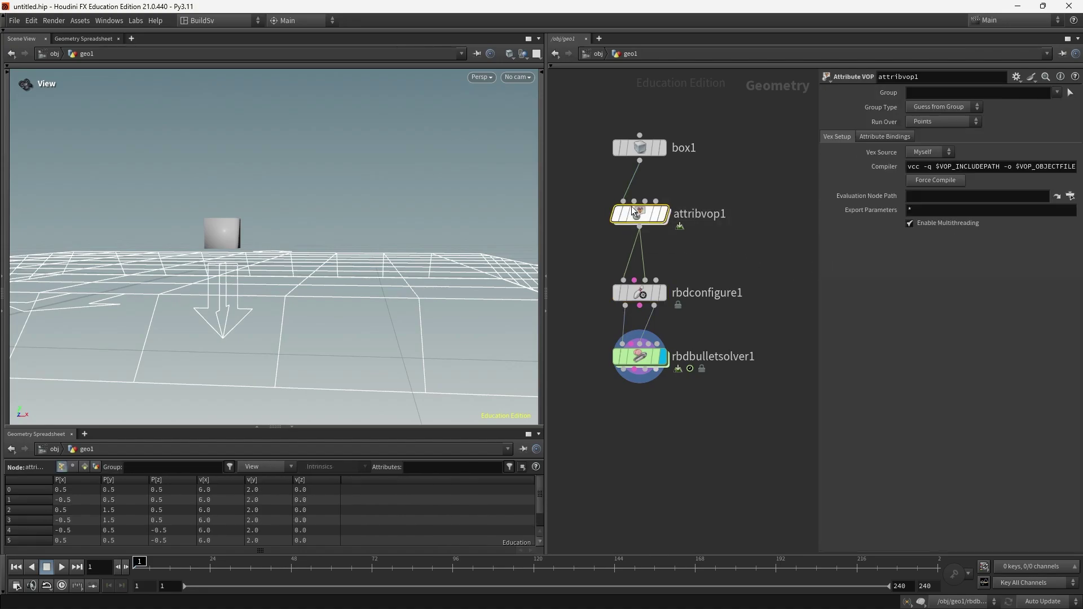
{"action": "key", "text": "Tab"}
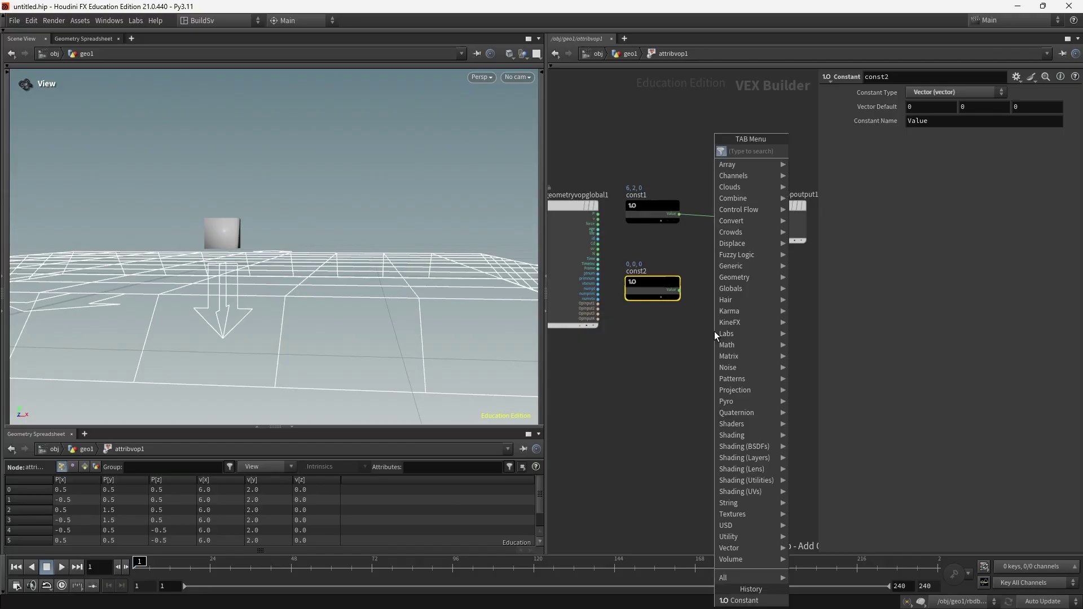
{"action": "type", "text": "bindex"}
{"action": "key", "text": "Return"}
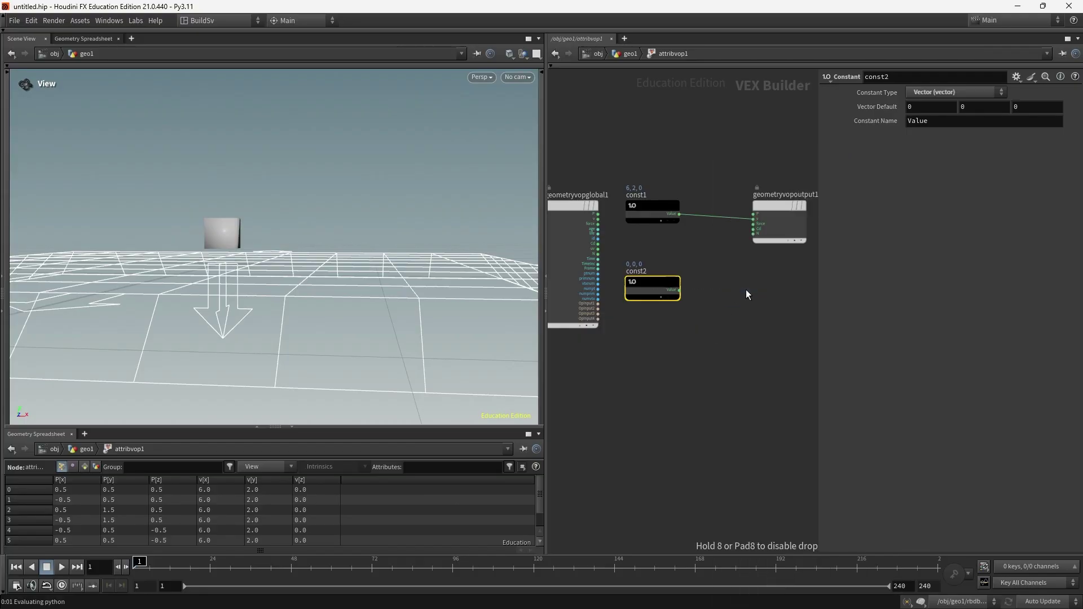
{"action": "left_click", "coordinate": [746, 289]}
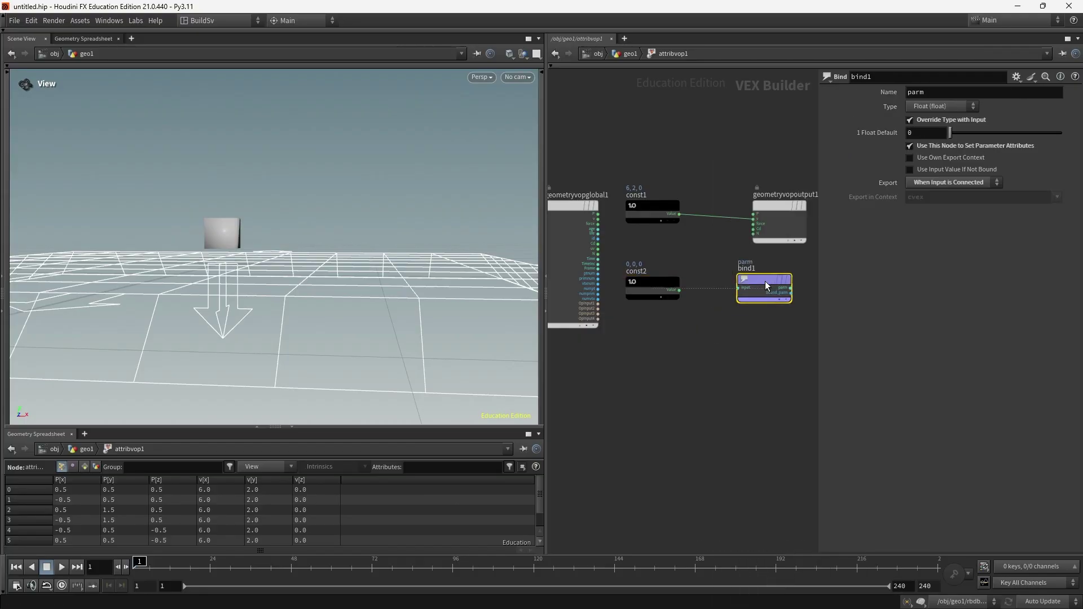
Configure bind1 as a Vector named w and connect const2's Value to its input.
{"action": "left_click", "coordinate": [949, 107]}
{"action": "left_click", "coordinate": [934, 194]}
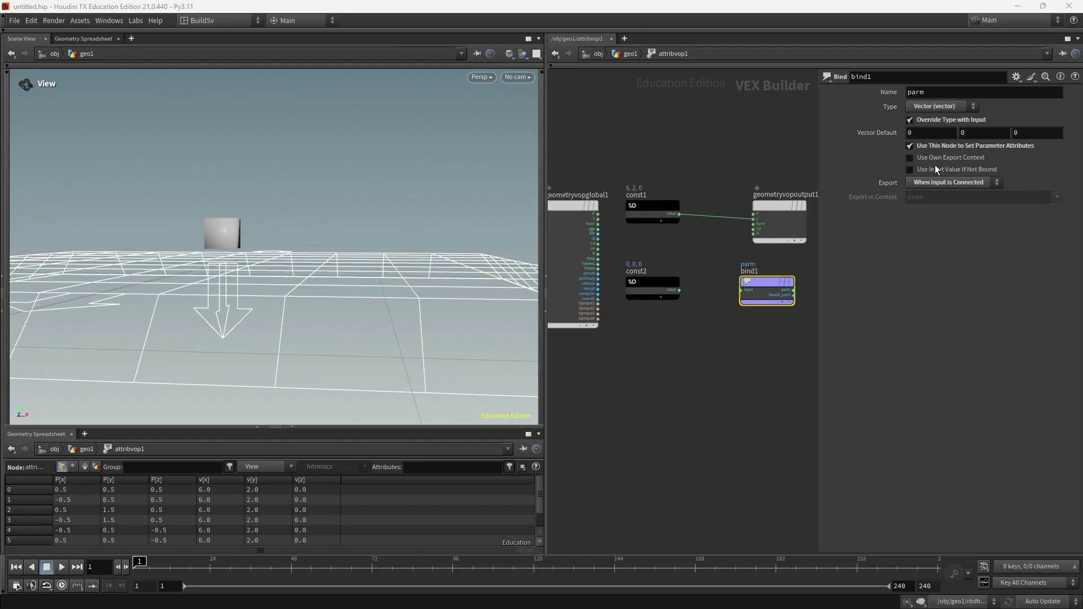
{"action": "double_click", "coordinate": [932, 92]}
{"action": "type", "text": "w"}
{"action": "key", "text": "Return"}
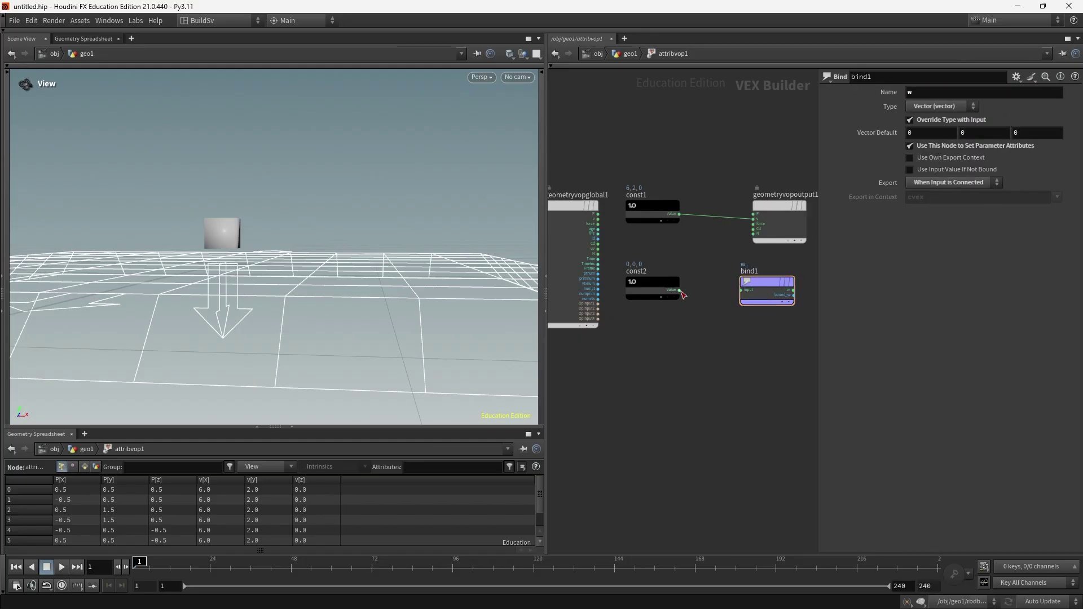
{"action": "left_click_drag", "start_coordinate": [680, 291], "coordinate": [743, 290]}
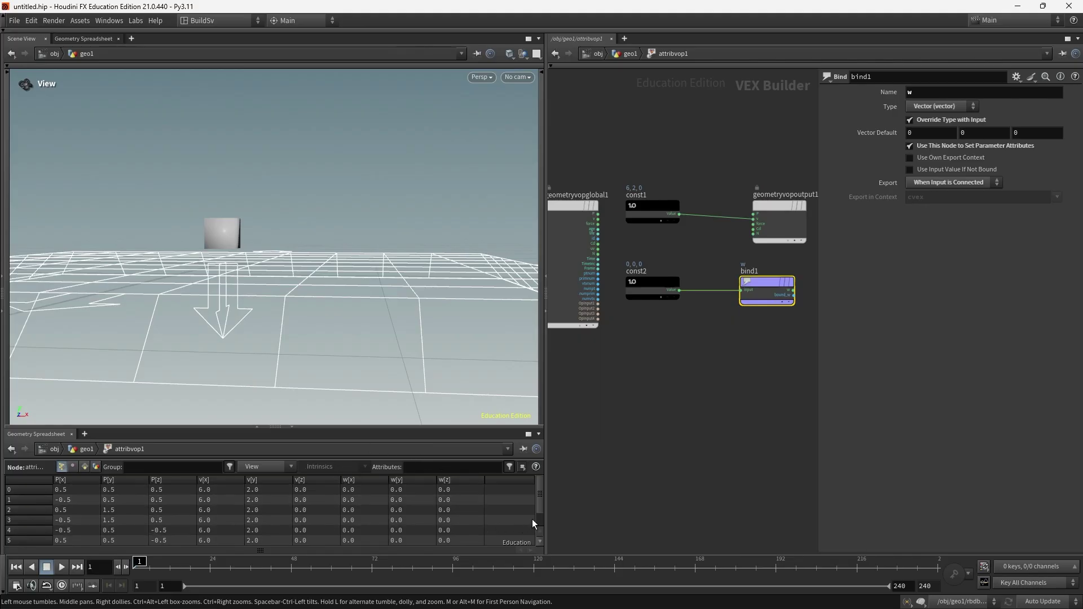
Set const2's vector to 5, 5, 0.
{"action": "left_click", "coordinate": [653, 288]}
{"action": "left_click", "coordinate": [997, 112]}
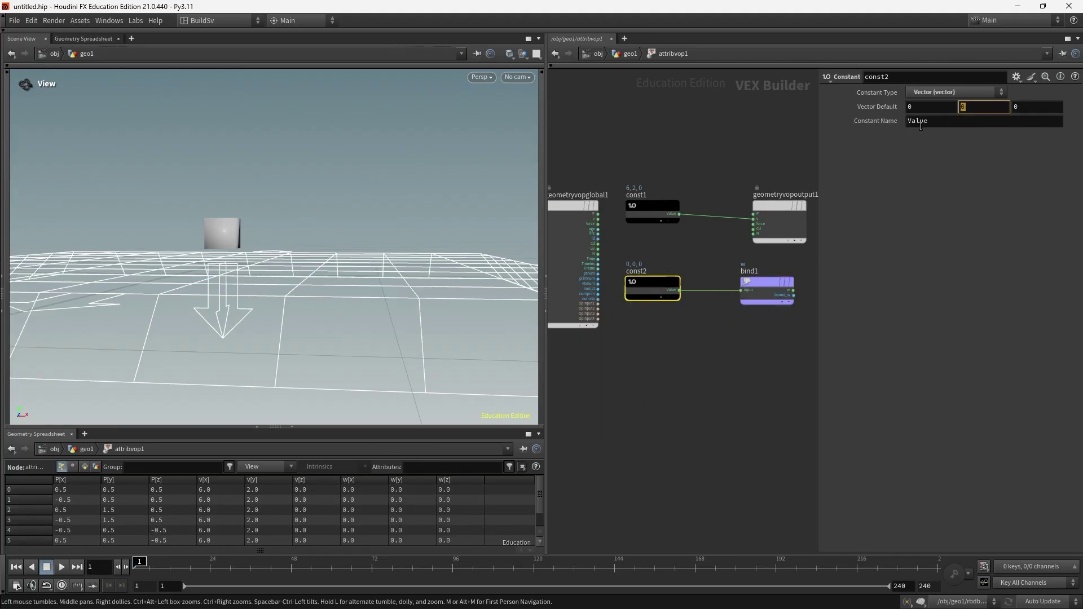
{"action": "type", "text": "5"}
{"action": "key", "text": "Return"}
{"action": "double_click", "coordinate": [929, 107]}
{"action": "type", "text": "5"}
{"action": "left_click", "coordinate": [759, 170]}
Return to geo1, play the simulation to review the box's spin, and rewind to the first frame.
{"action": "left_click", "coordinate": [631, 54]}
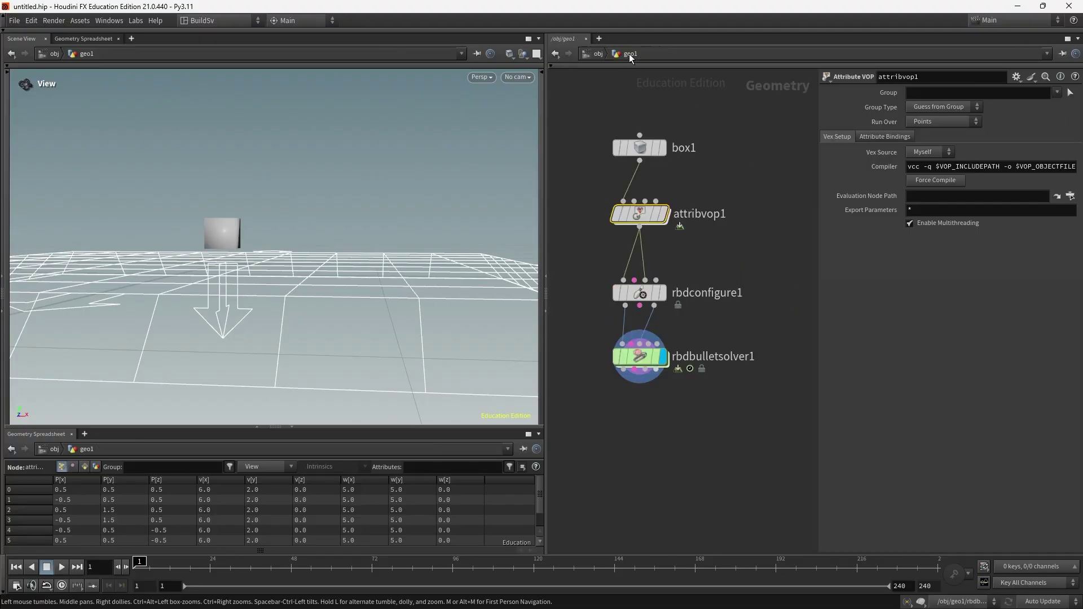
{"action": "left_click", "coordinate": [683, 411]}
{"action": "key", "text": "Up"}
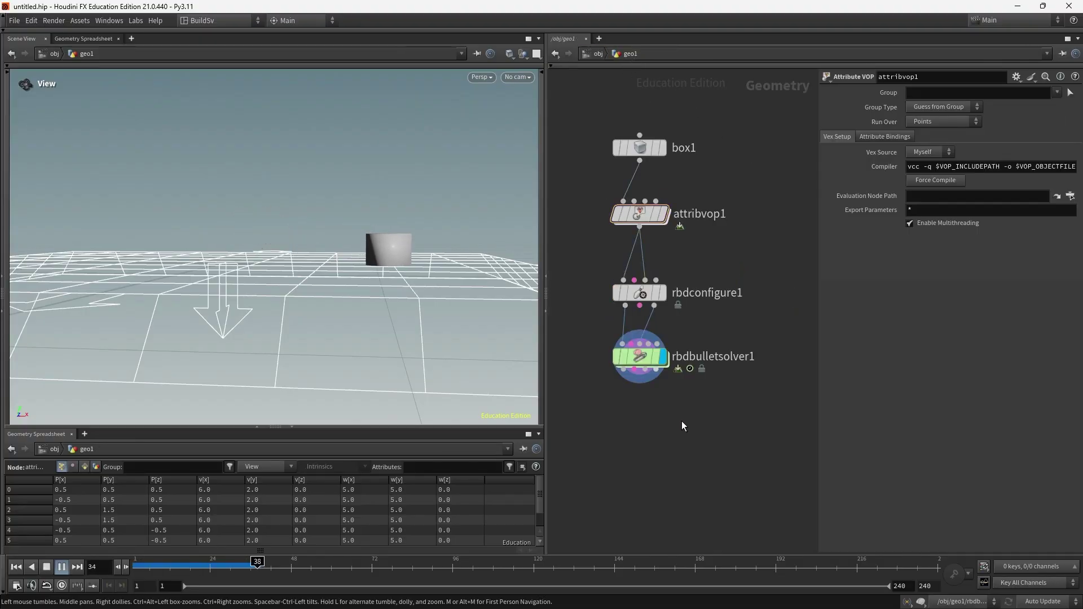
{"action": "key", "text": "ctrl+Up"}
{"action": "key", "text": "Up"}
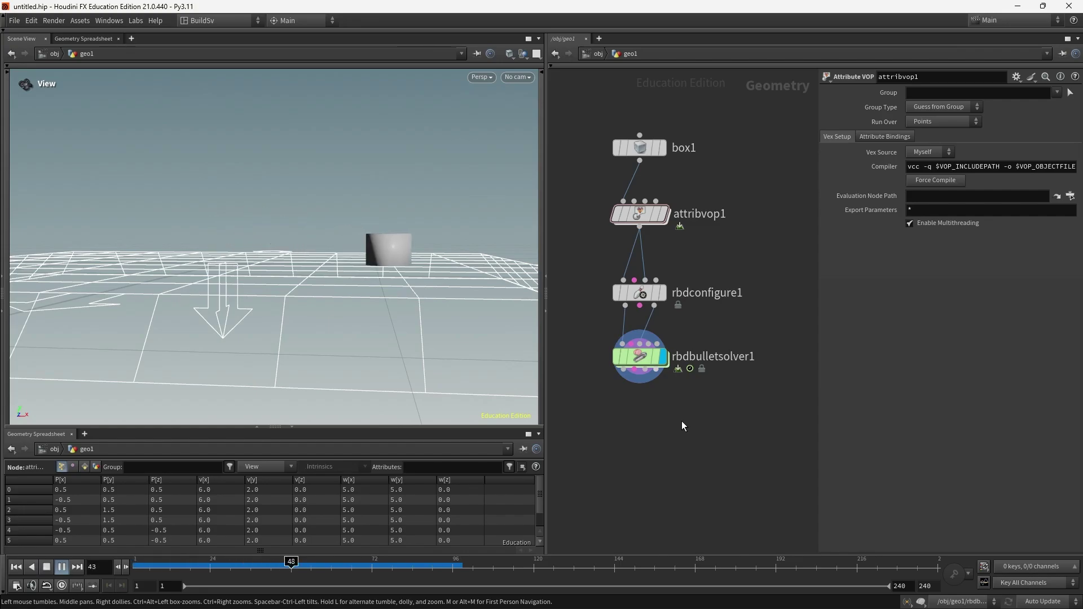
{"action": "key", "text": "ctrl+Up"}
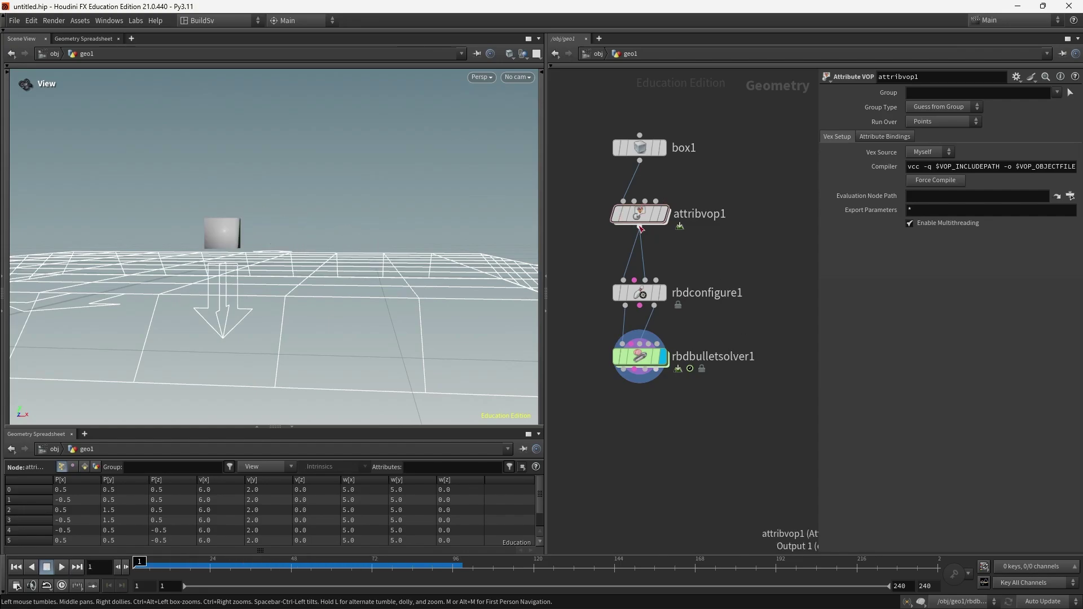
Shift rbdconfigure1 slightly upward and add a ROP Alembic Output node below rbdbulletsolver1, connected to its first output.
{"action": "left_click_drag", "start_coordinate": [639, 298], "coordinate": [638, 289]}
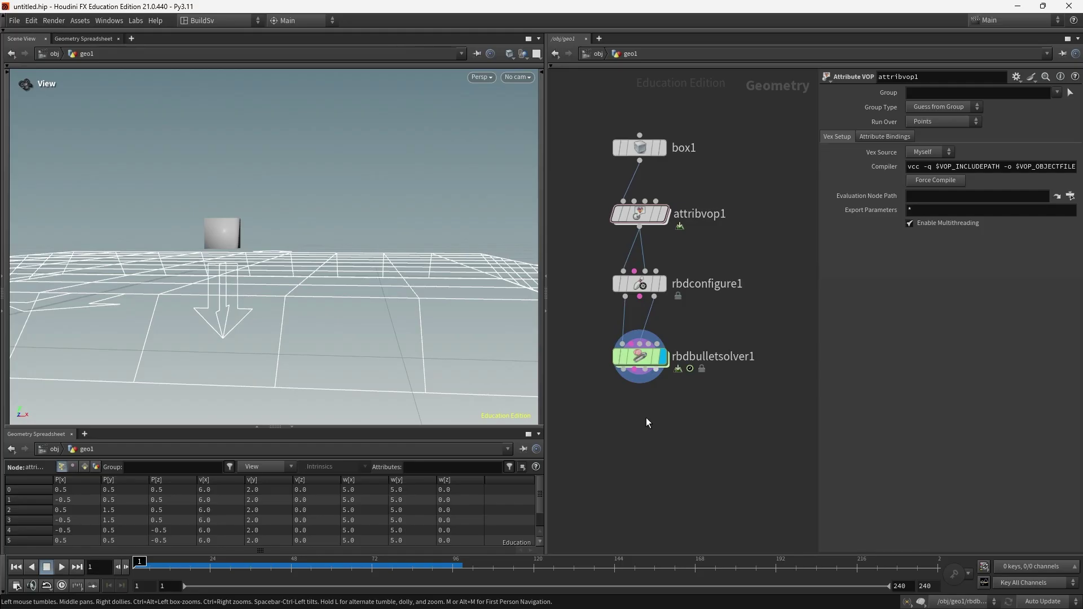
{"action": "key", "text": "Tab"}
{"action": "type", "text": "rop a"}
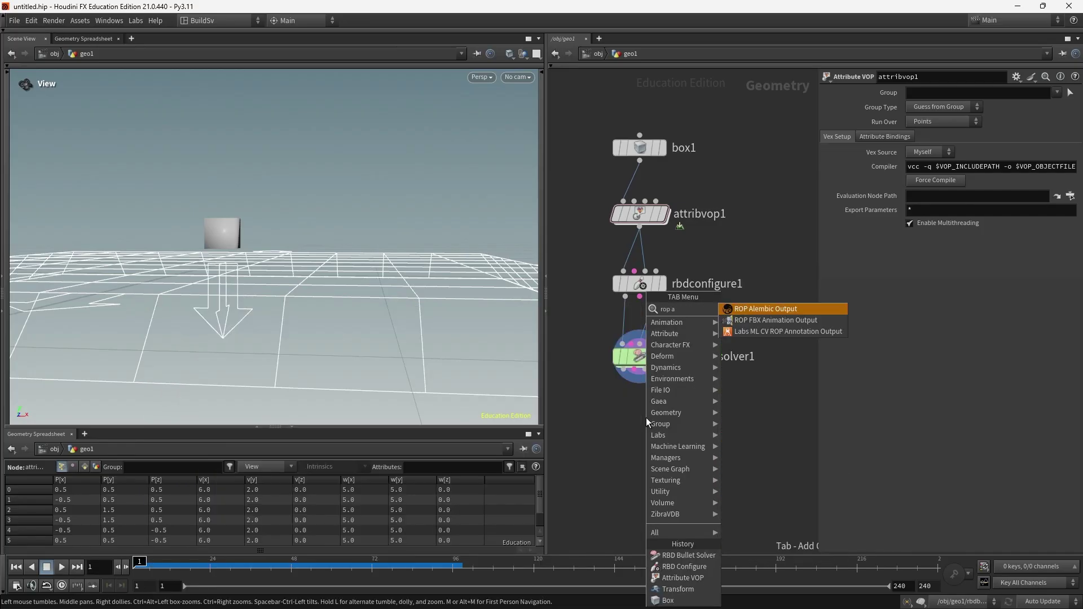
{"action": "key", "text": "Return"}
{"action": "left_click", "coordinate": [638, 434]}
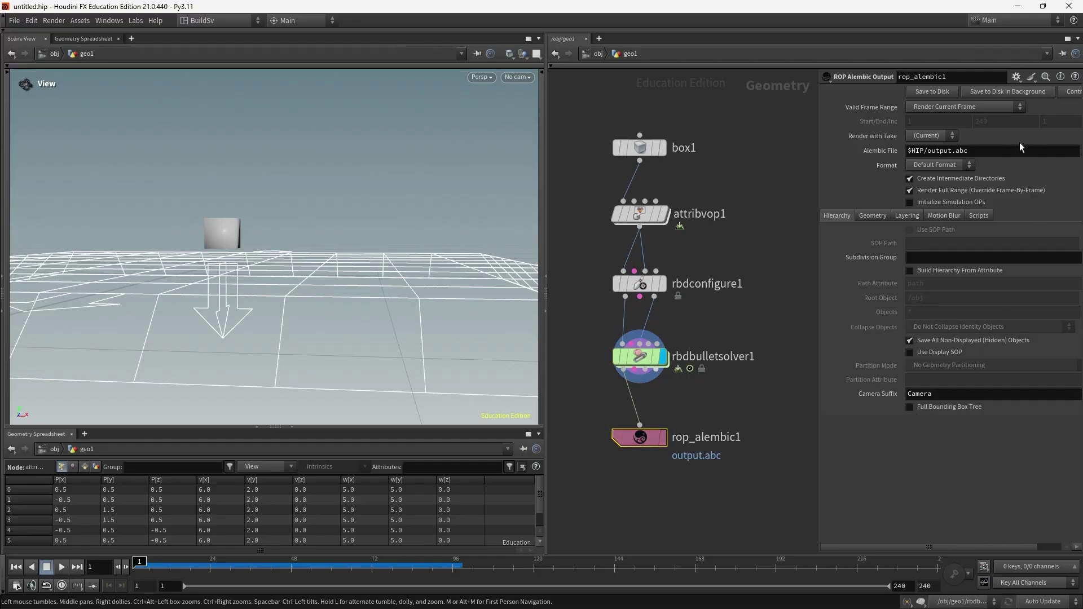
Set rop_alembic1 to Render Frame Range Only (Strict), name its file $HIP/collider_box.abc, and save the cache to disk.
{"action": "left_click", "coordinate": [1001, 106]}
{"action": "left_click", "coordinate": [996, 144]}
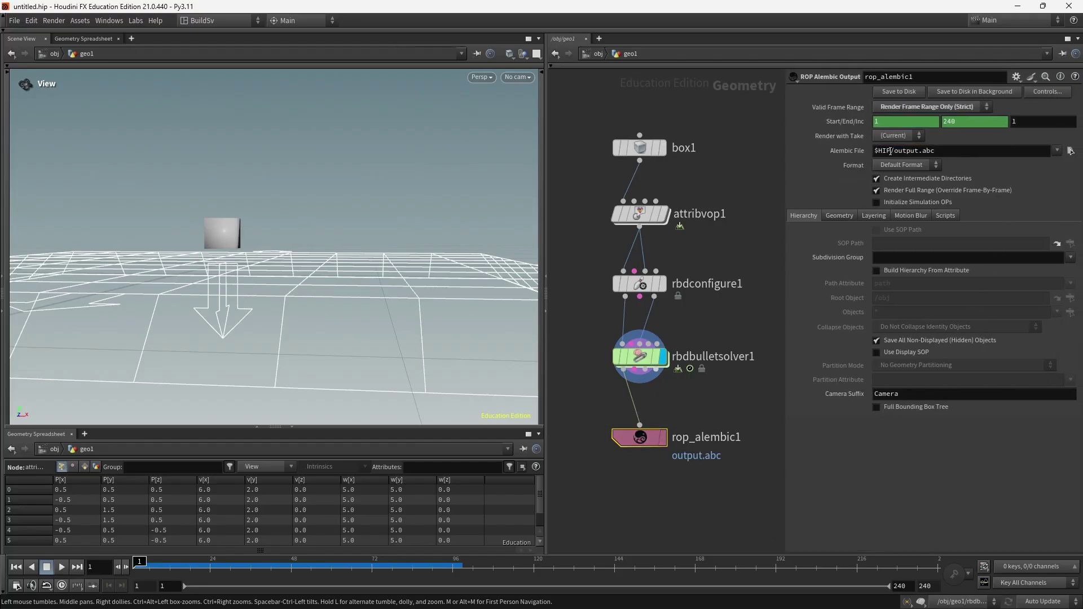
{"action": "left_click_drag", "start_coordinate": [891, 151], "coordinate": [916, 156]}
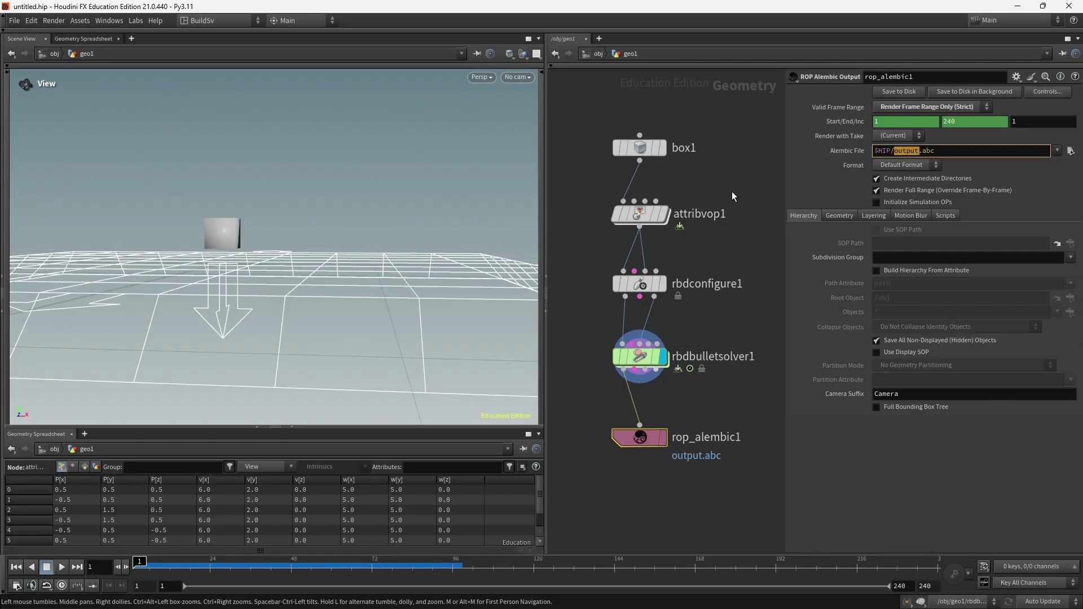
{"action": "type", "text": "collider_box"}
{"action": "left_click", "coordinate": [905, 94]}
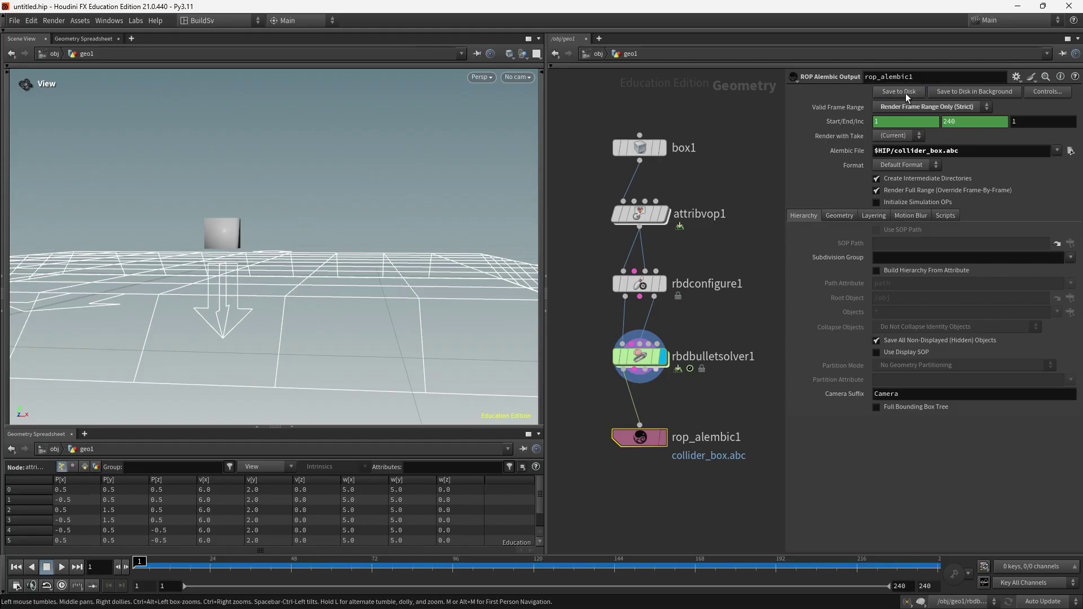
Locate box_collider.abc in the hip folder in File Explorer, and inspect the alembic1 node in geo1 of water.v001.hipnc.
{"action": "key", "text": "alt+Tab"}
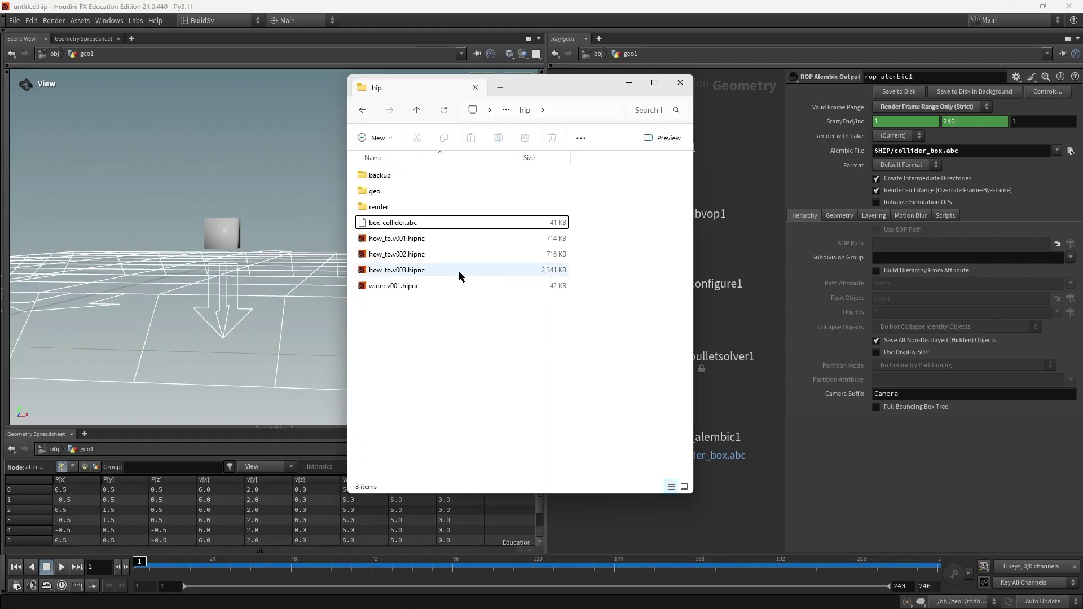
{"action": "left_click", "coordinate": [395, 223]}
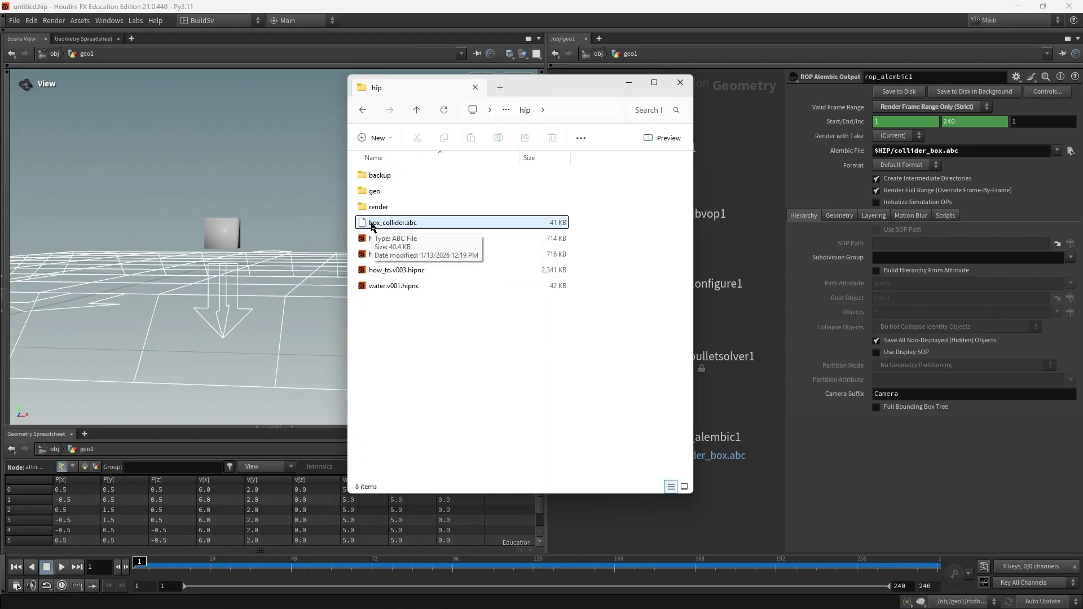
{"action": "left_click", "coordinate": [630, 85]}
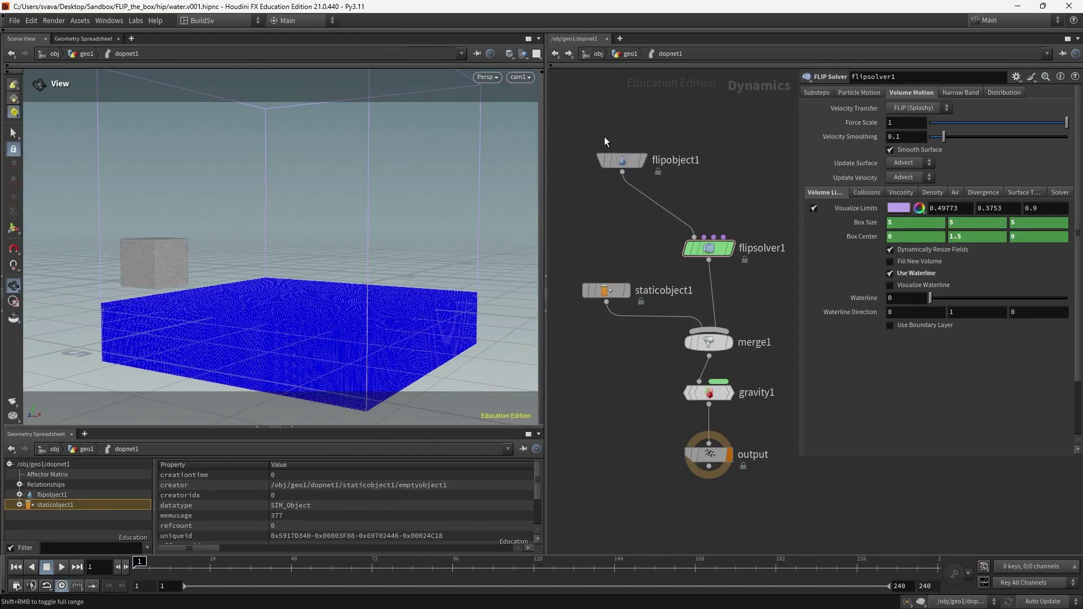
{"action": "left_click", "coordinate": [632, 55]}
{"action": "left_click", "coordinate": [712, 165]}
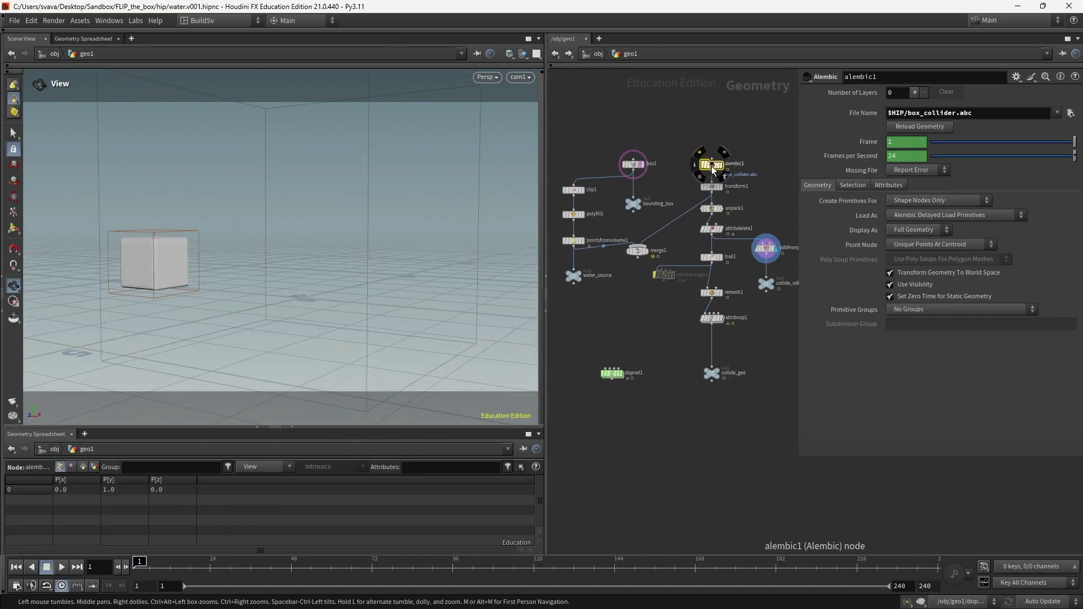